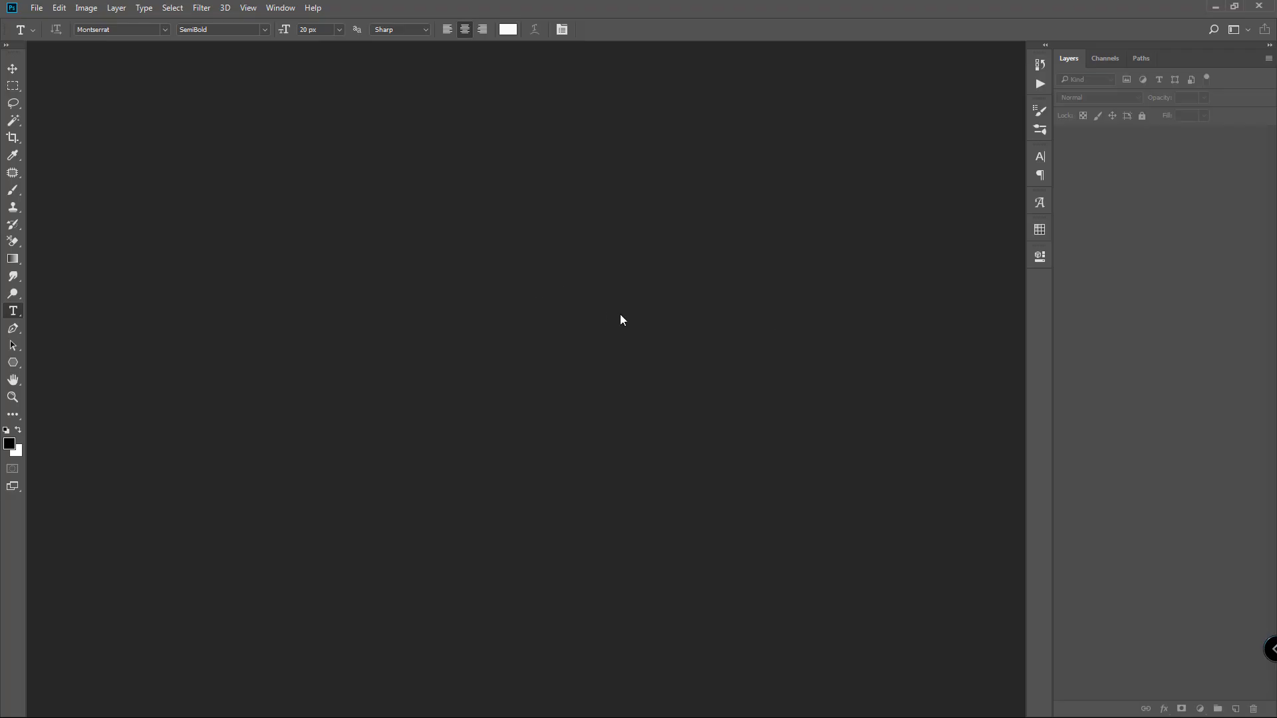
- Create a new portrait document of 1080 x 1920 pixels at 72 pixels/inch, RGB Color 8 bit, with a white background
{"action": "left_click", "coordinate": [37, 7]}
{"action": "left_click", "coordinate": [44, 21]}
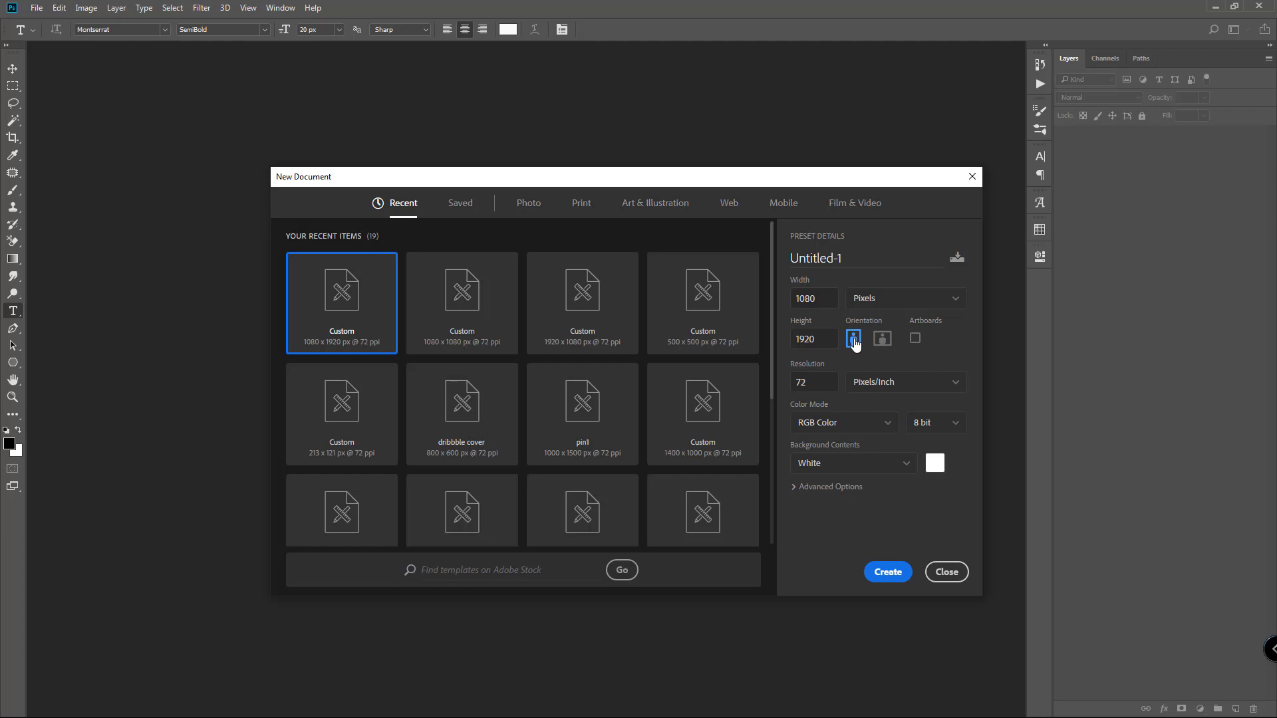
{"action": "left_click", "coordinate": [875, 577]}
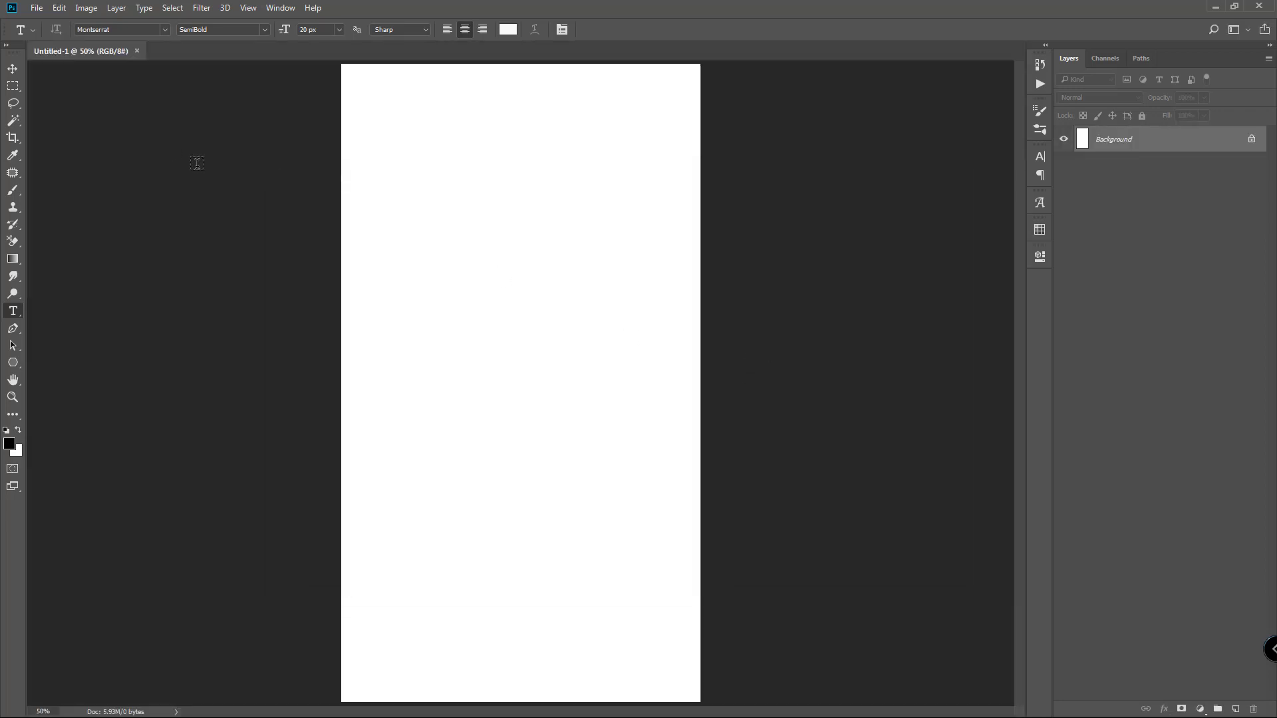
- Duplicate the Background layer and rename the copy "photo"
{"action": "left_click", "coordinate": [20, 75]}
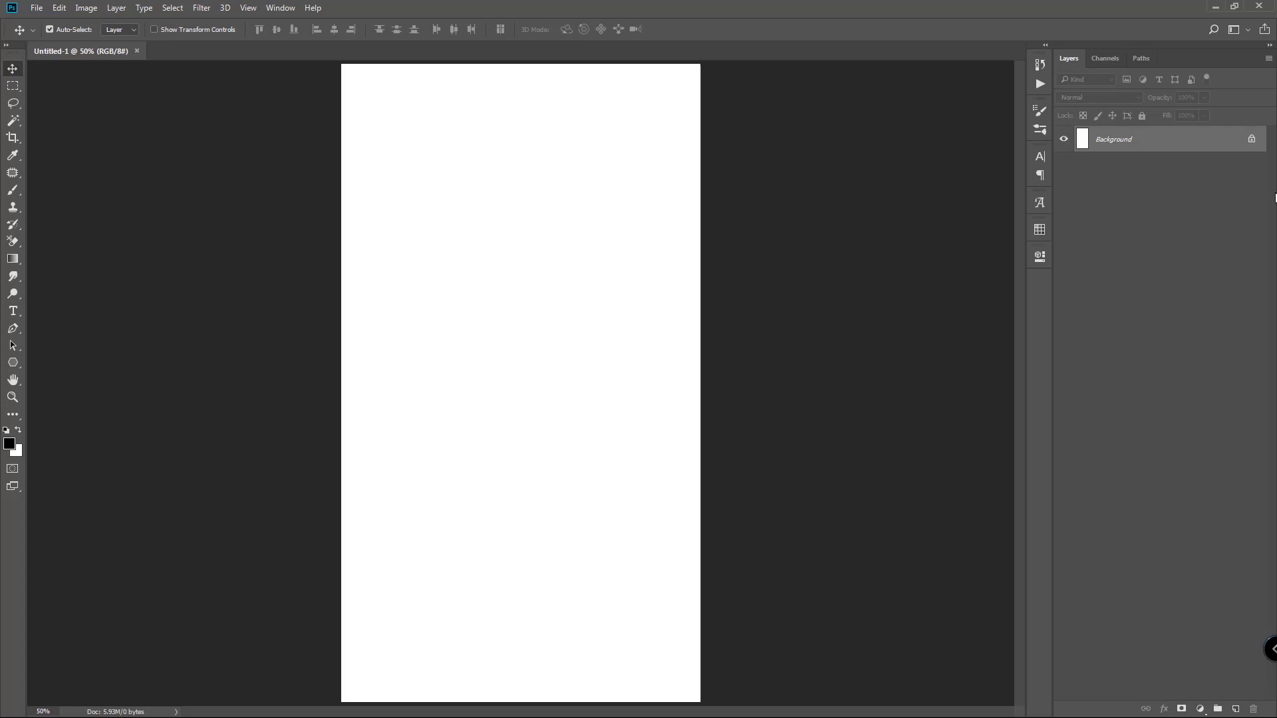
{"action": "left_click_drag", "start_coordinate": [1114, 147], "coordinate": [1237, 711]}
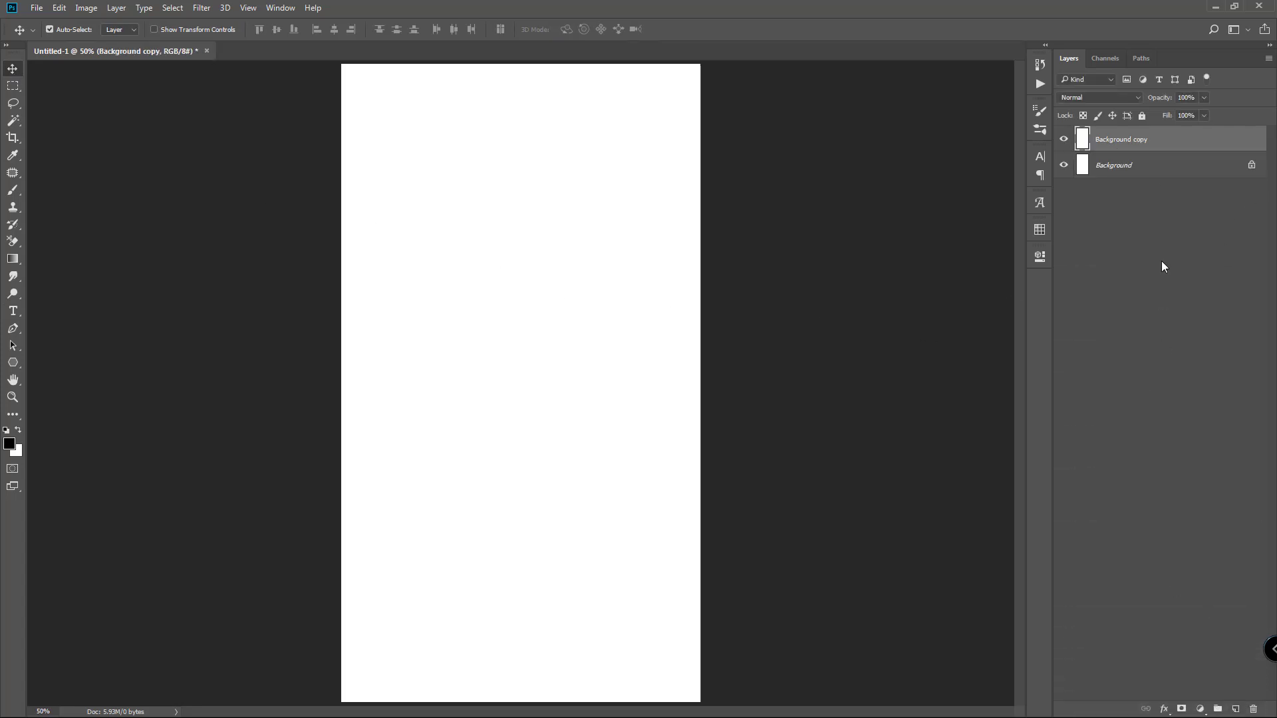
{"action": "double_click", "coordinate": [1107, 143]}
{"action": "type", "text": "photo"}
{"action": "left_click", "coordinate": [1184, 260]}
- Convert the photo layer to a smart object
{"action": "left_click", "coordinate": [1128, 163]}
{"action": "left_click", "coordinate": [1117, 139]}
{"action": "right_click", "coordinate": [1122, 138]}
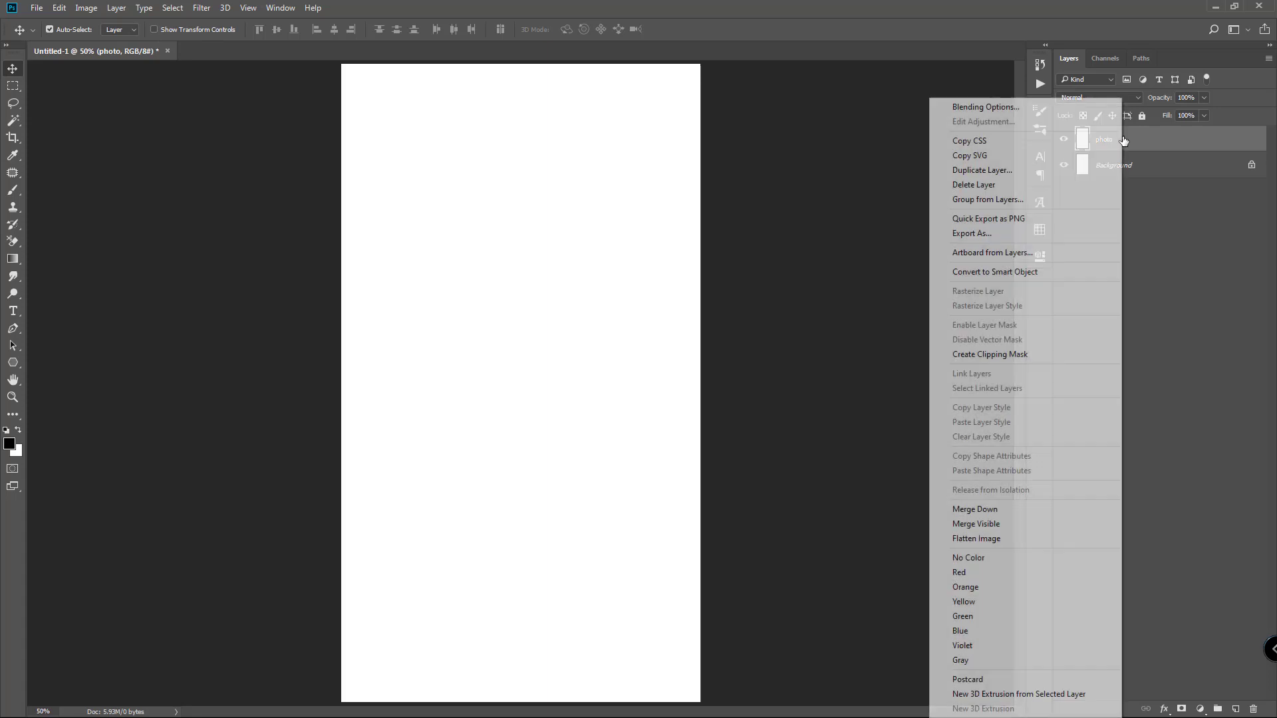
{"action": "left_click", "coordinate": [1040, 271]}
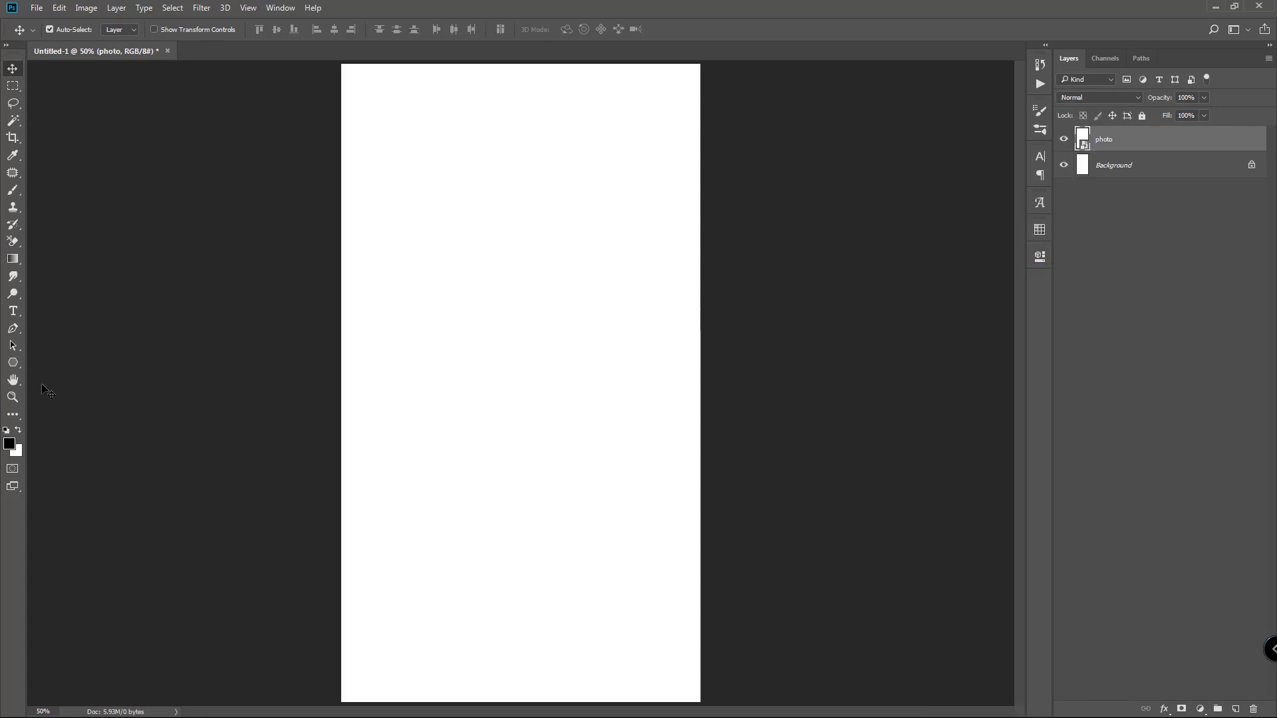
- Draw a black three-sided polygon about 946 px wide in the upper half of the canvas
{"action": "left_click", "coordinate": [14, 364]}
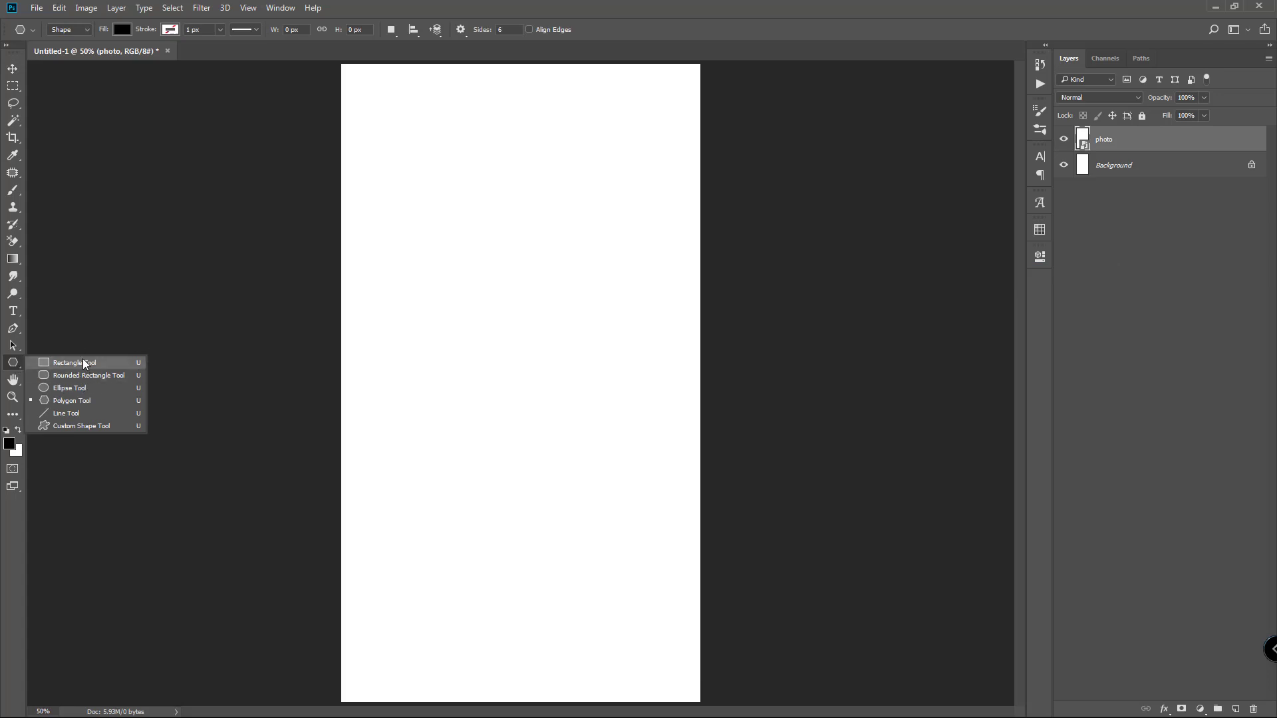
{"action": "left_click", "coordinate": [89, 401]}
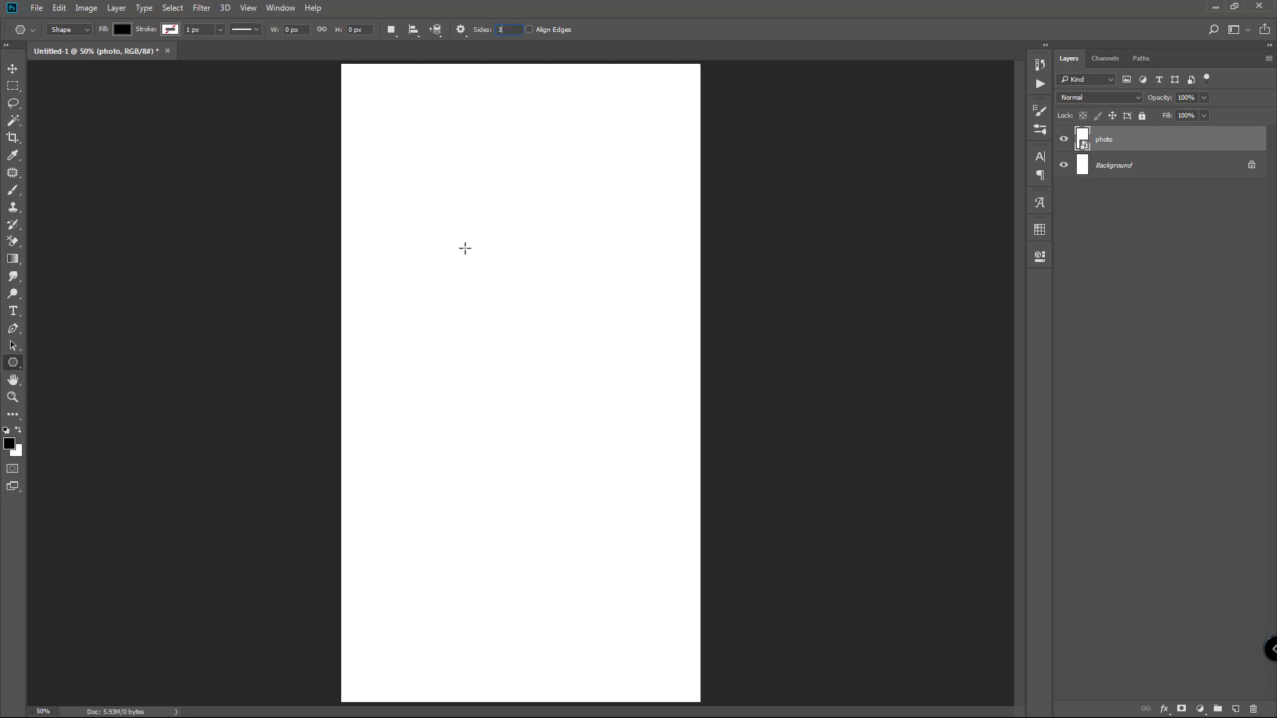
{"action": "left_click_drag", "start_coordinate": [465, 248], "coordinate": [678, 477]}
{"action": "key", "text": "space"}
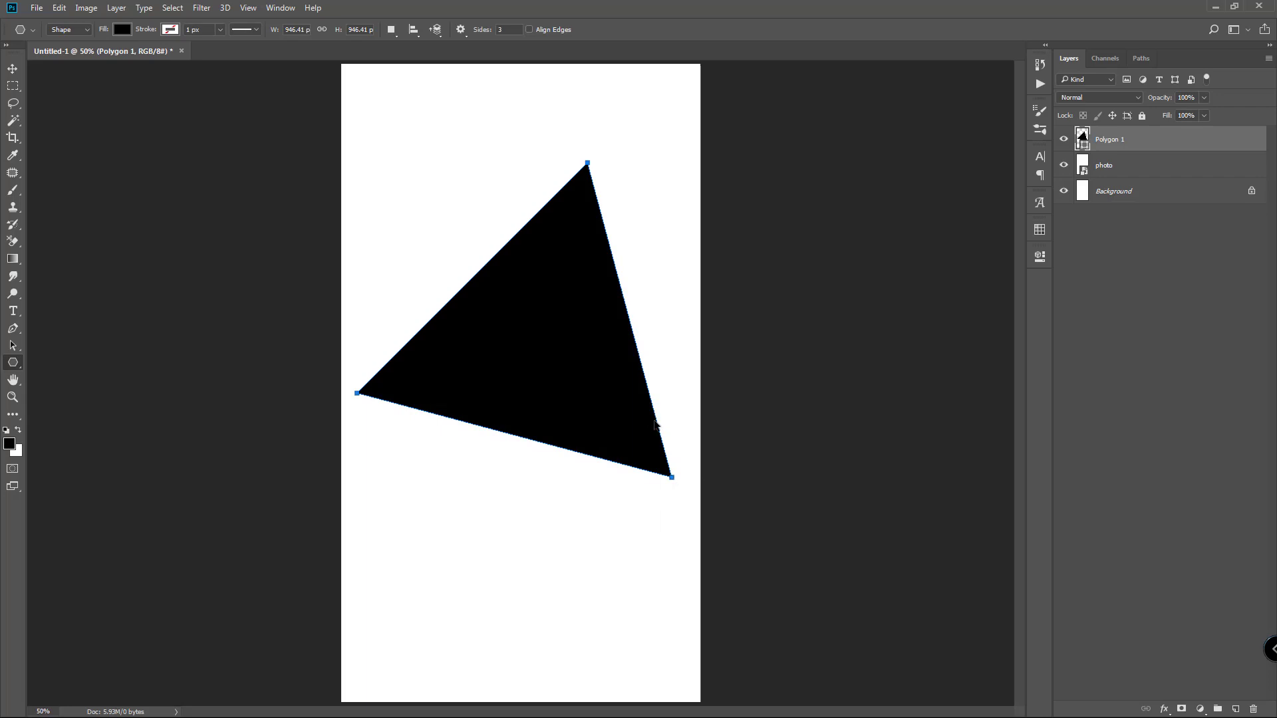
- Rotate the triangle by -15° so its base is horizontal, scale it to about 92% and position it near the canvas's horizontal centre
{"action": "key", "text": "ctrl+t"}
{"action": "left_click_drag", "start_coordinate": [764, 473], "coordinate": [810, 426]}
{"action": "left_click_drag", "start_coordinate": [601, 373], "coordinate": [586, 374]}
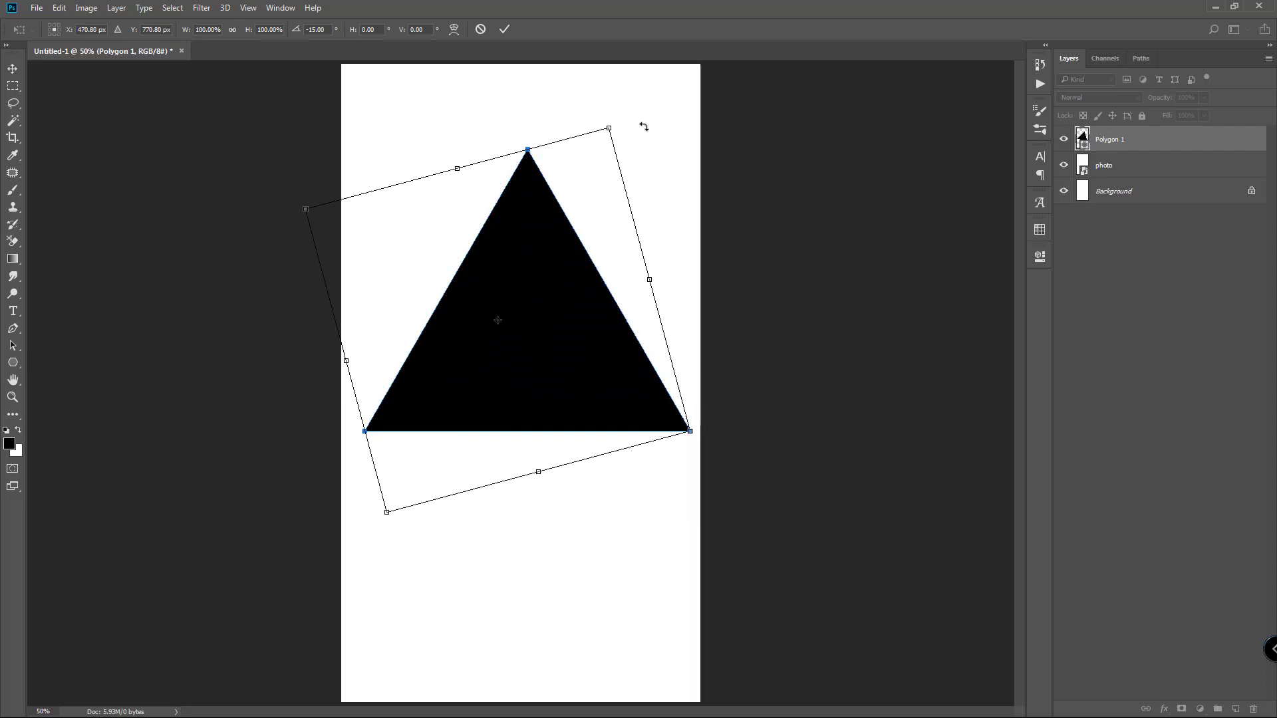
{"action": "left_click_drag", "start_coordinate": [609, 127], "coordinate": [599, 143]}
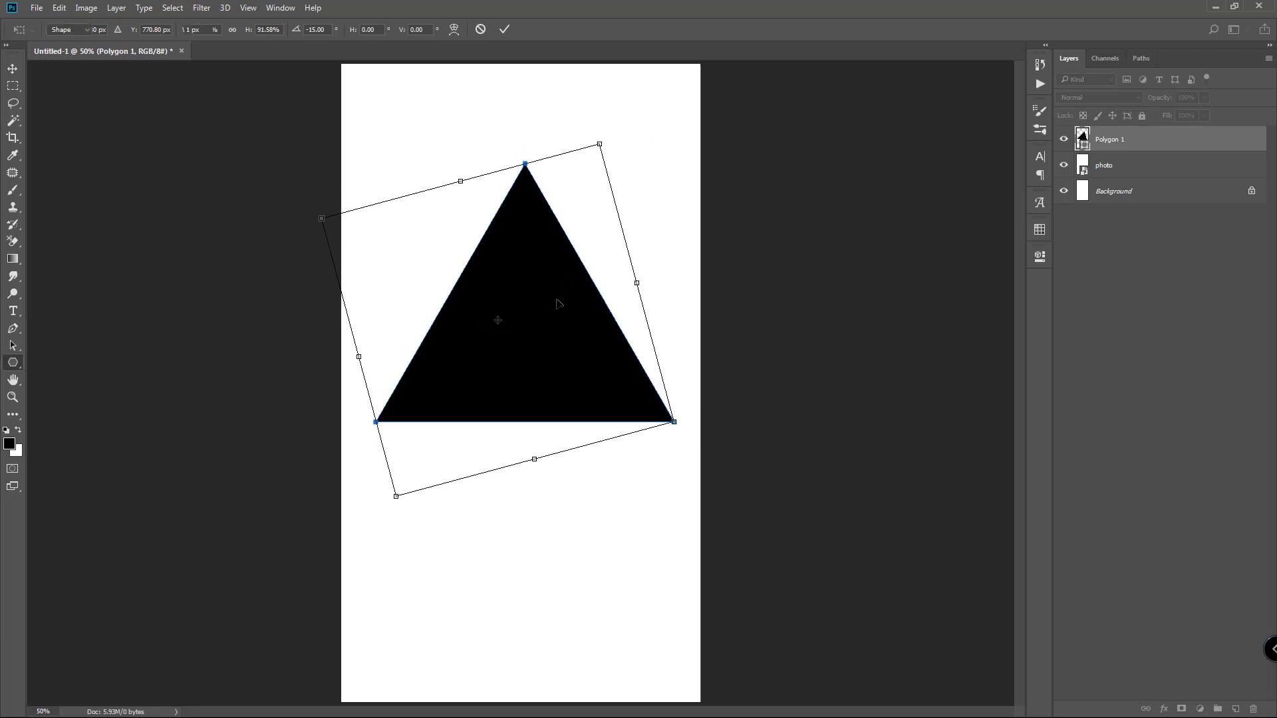
{"action": "key", "text": "Return"}
{"action": "key", "text": "v"}
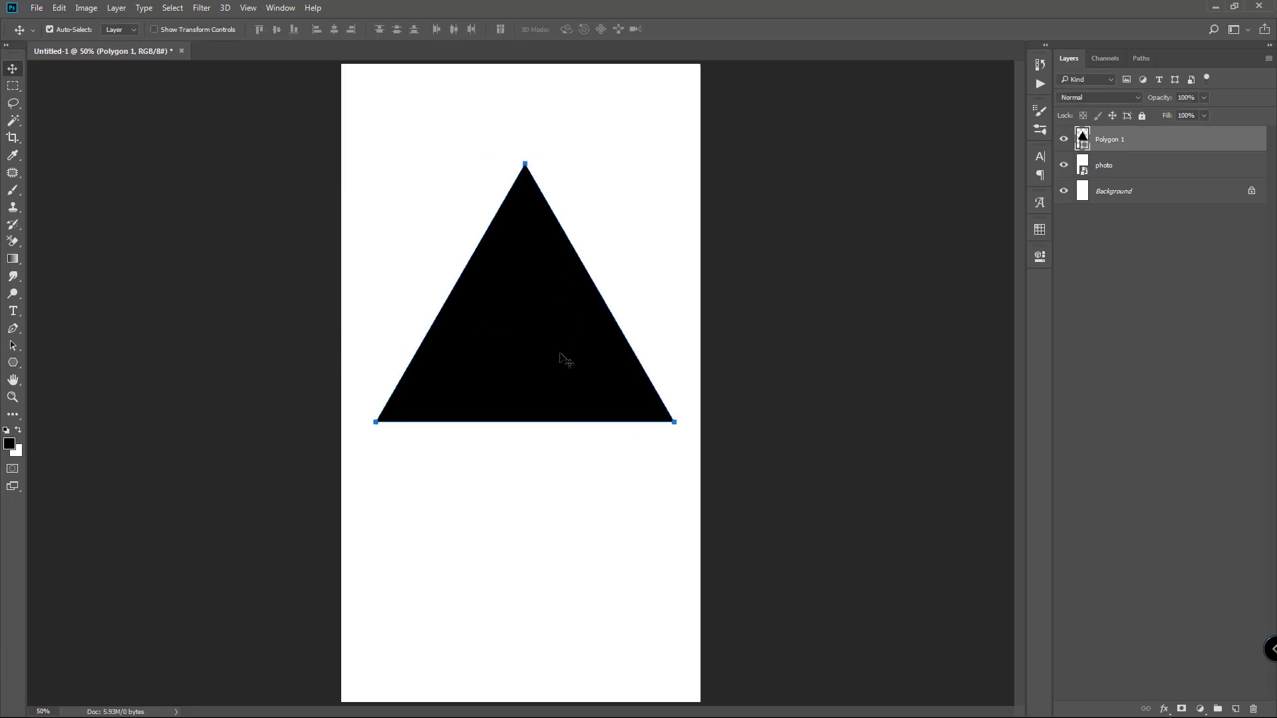
- Duplicate the triangle layer and scale the copy to about 60% around its centre
{"action": "left_click_drag", "start_coordinate": [1124, 139], "coordinate": [1238, 710]}
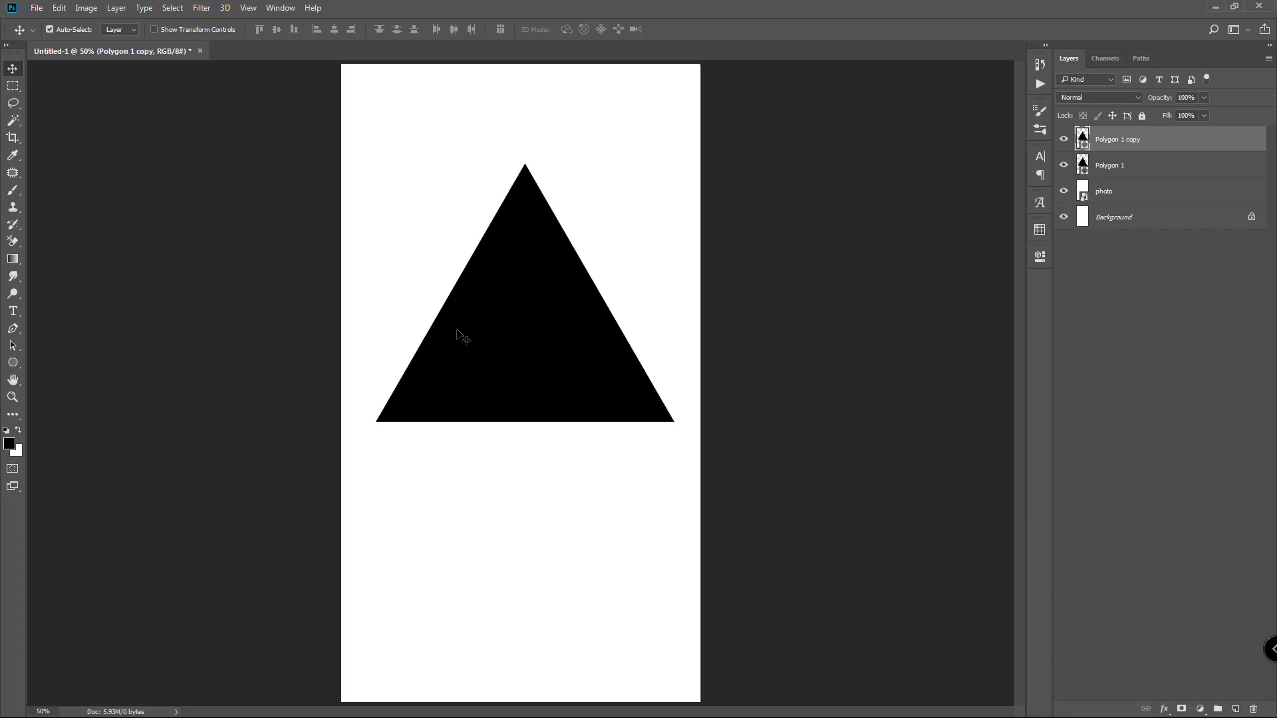
{"action": "key", "text": "ctrl+t"}
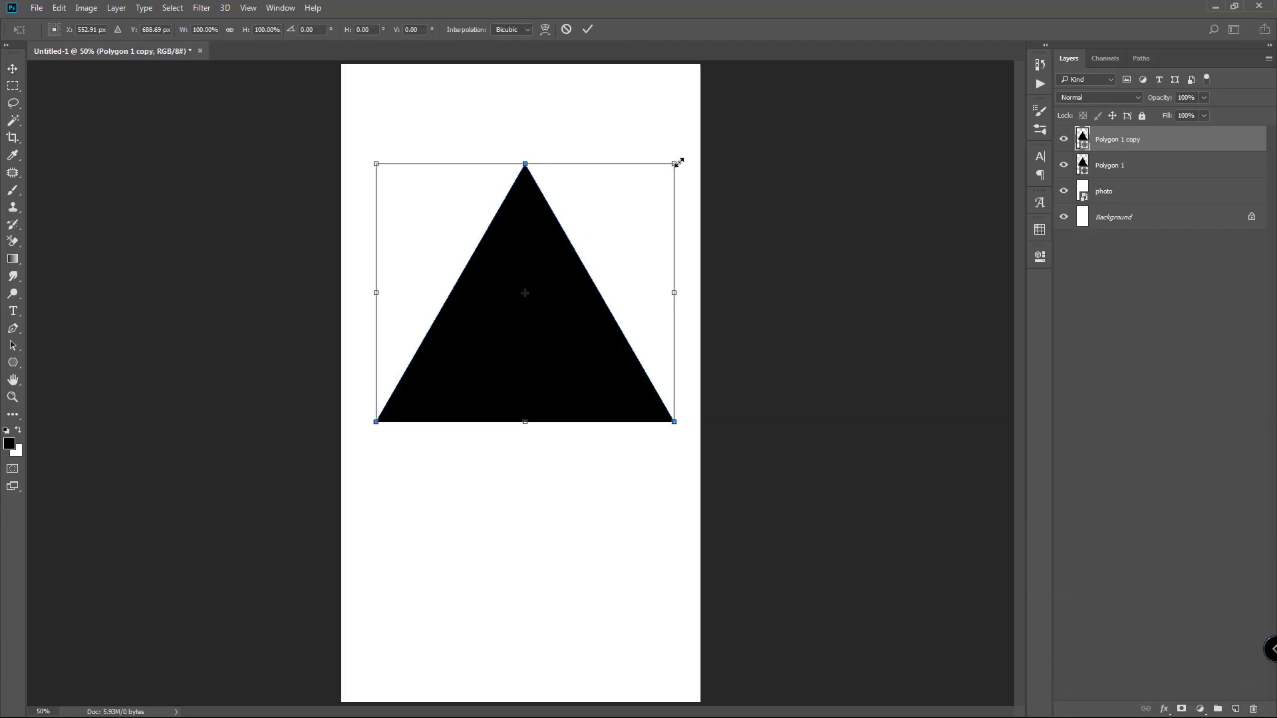
{"action": "left_click_drag", "start_coordinate": [674, 164], "coordinate": [628, 220]}
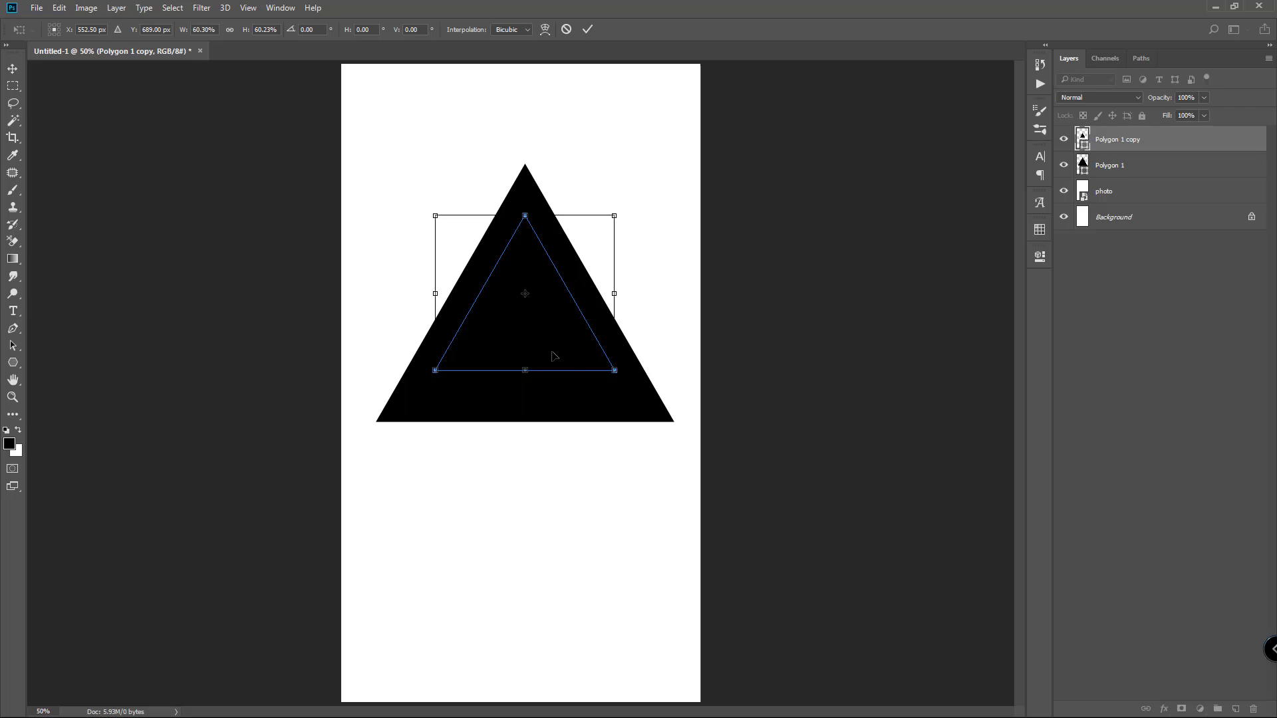
{"action": "key", "text": "Return"}
- Change the smaller triangle's fill colour to #404040
{"action": "double_click", "coordinate": [1083, 139]}
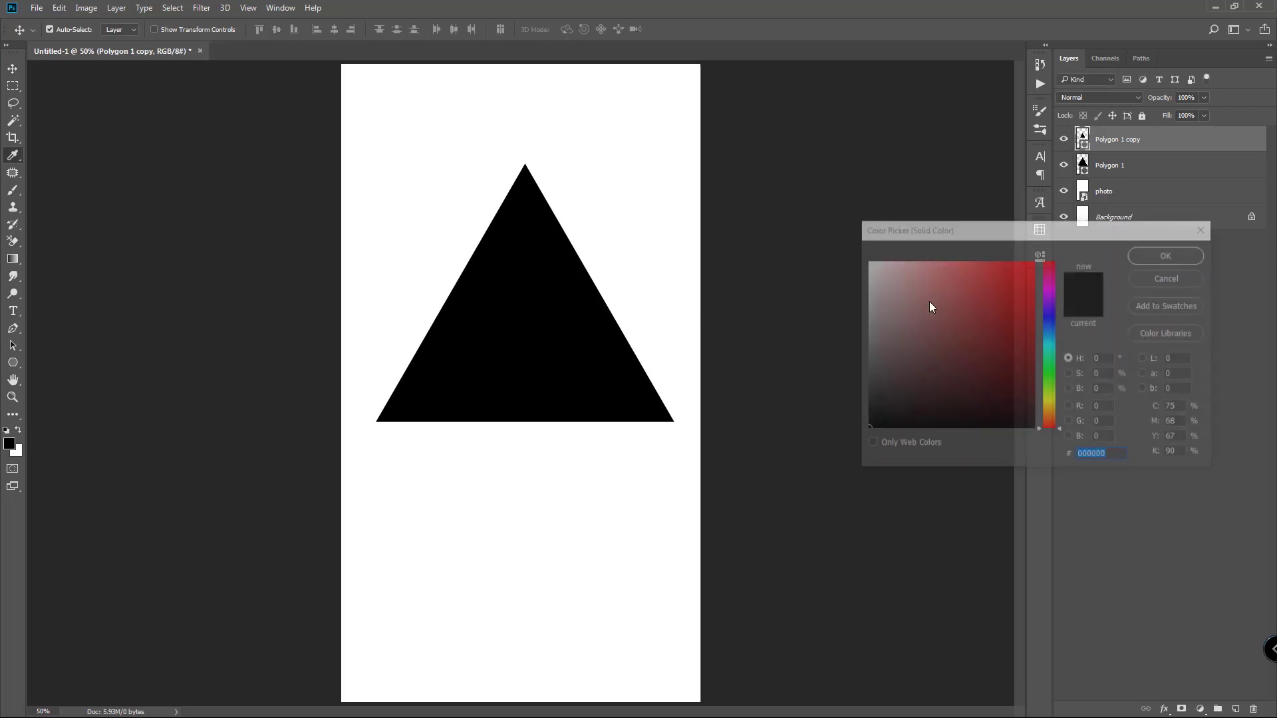
{"action": "type", "text": "404040"}
{"action": "left_click", "coordinate": [1168, 254]}
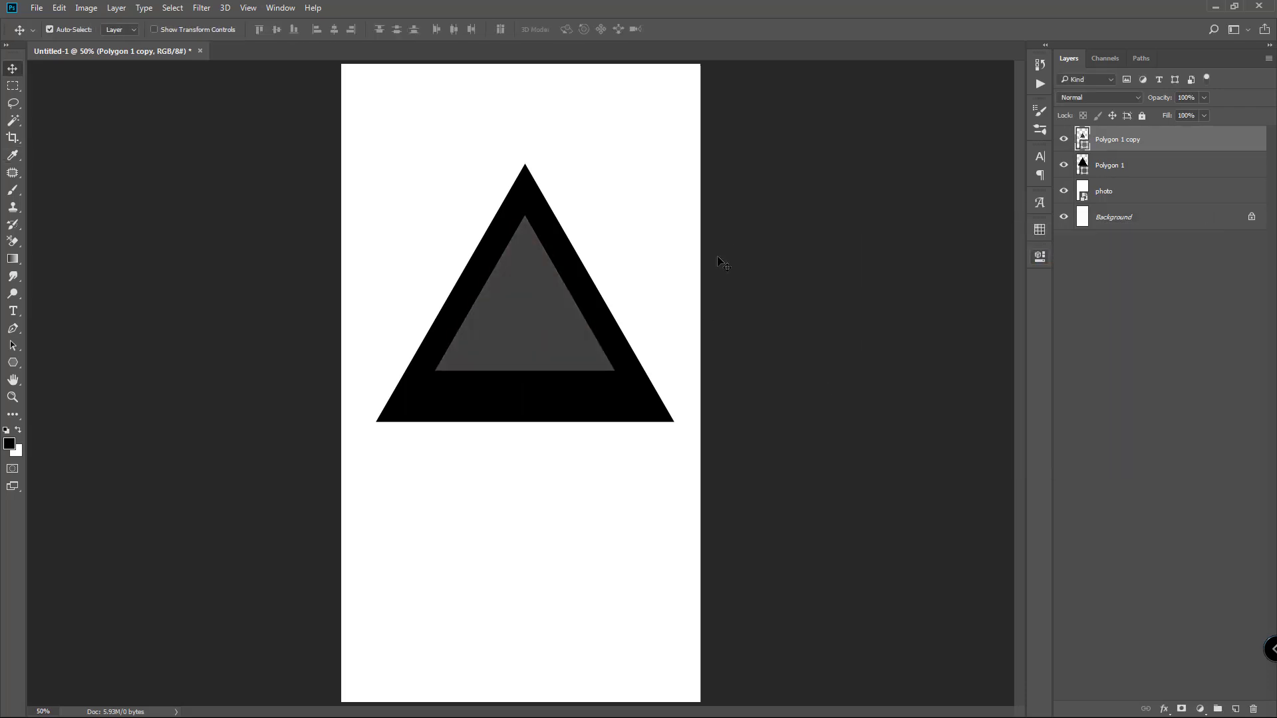
- Move the smaller triangle down so it leaves an even border inside the black triangle
{"action": "key", "text": "v"}
{"action": "left_click_drag", "start_coordinate": [536, 306], "coordinate": [589, 360]}
{"action": "scroll", "coordinate": [558, 335], "scroll_direction": "up", "scroll_amount": 1}
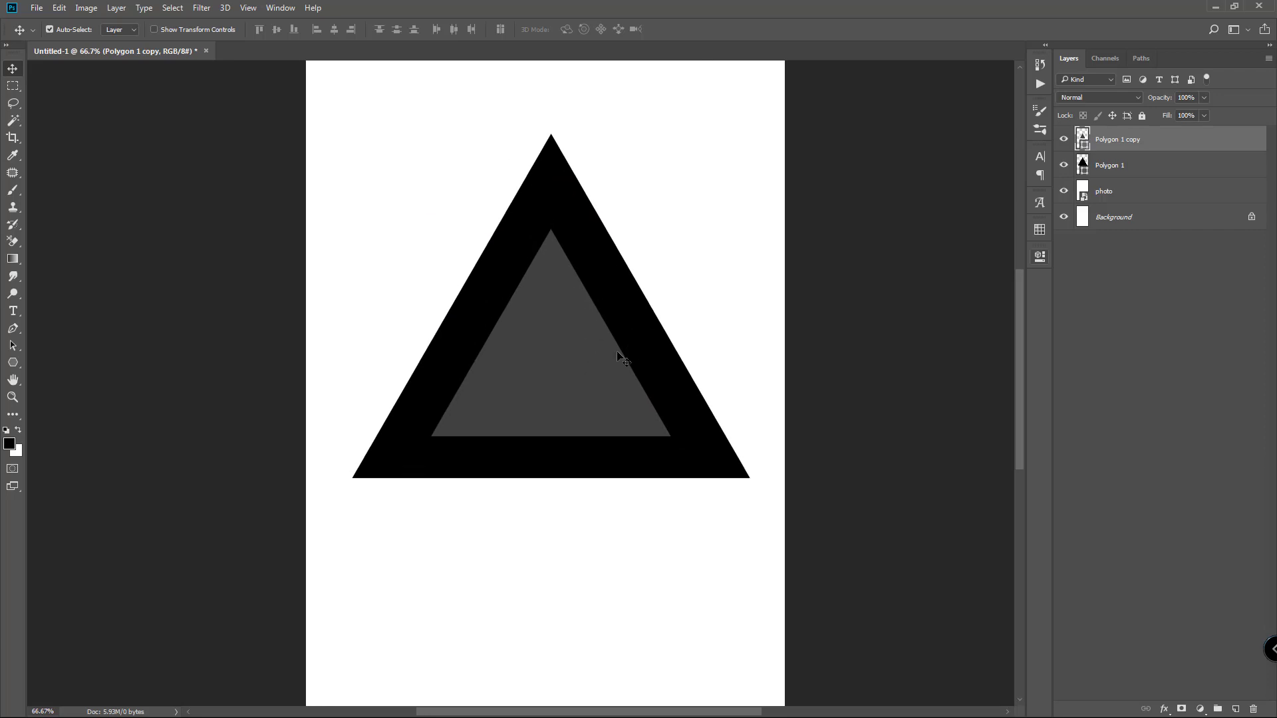
{"action": "left_click_drag", "start_coordinate": [567, 371], "coordinate": [572, 369]}
- Select both triangle layers and apply the Exclude Overlapping Shapes path operation
{"action": "left_click", "coordinate": [679, 383], "text": "shift"}
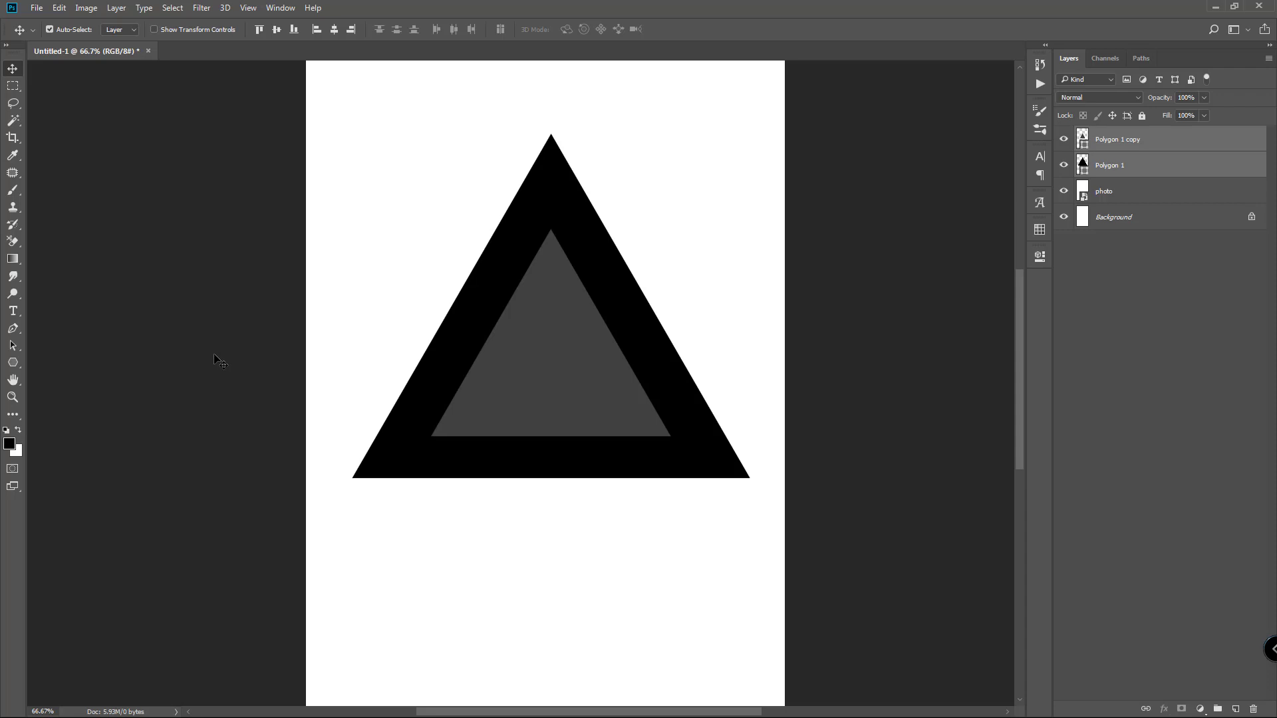
{"action": "left_click", "coordinate": [12, 363]}
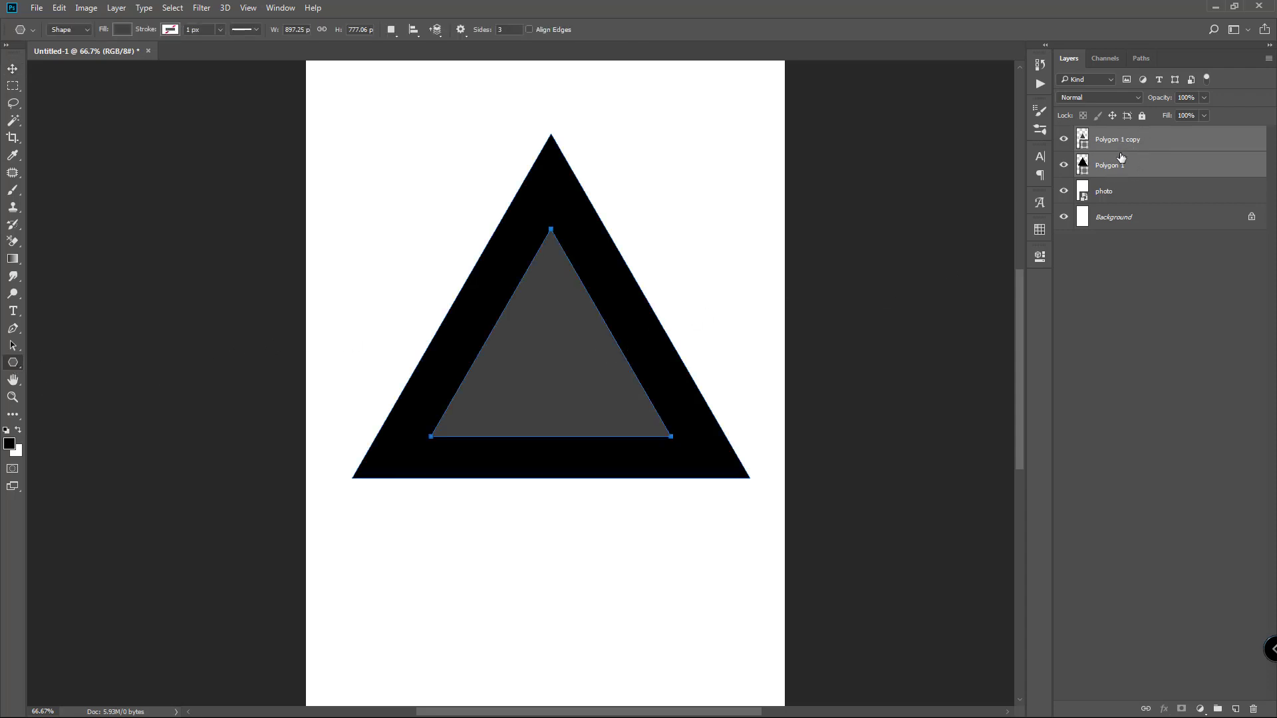
{"action": "left_click", "coordinate": [392, 29]}
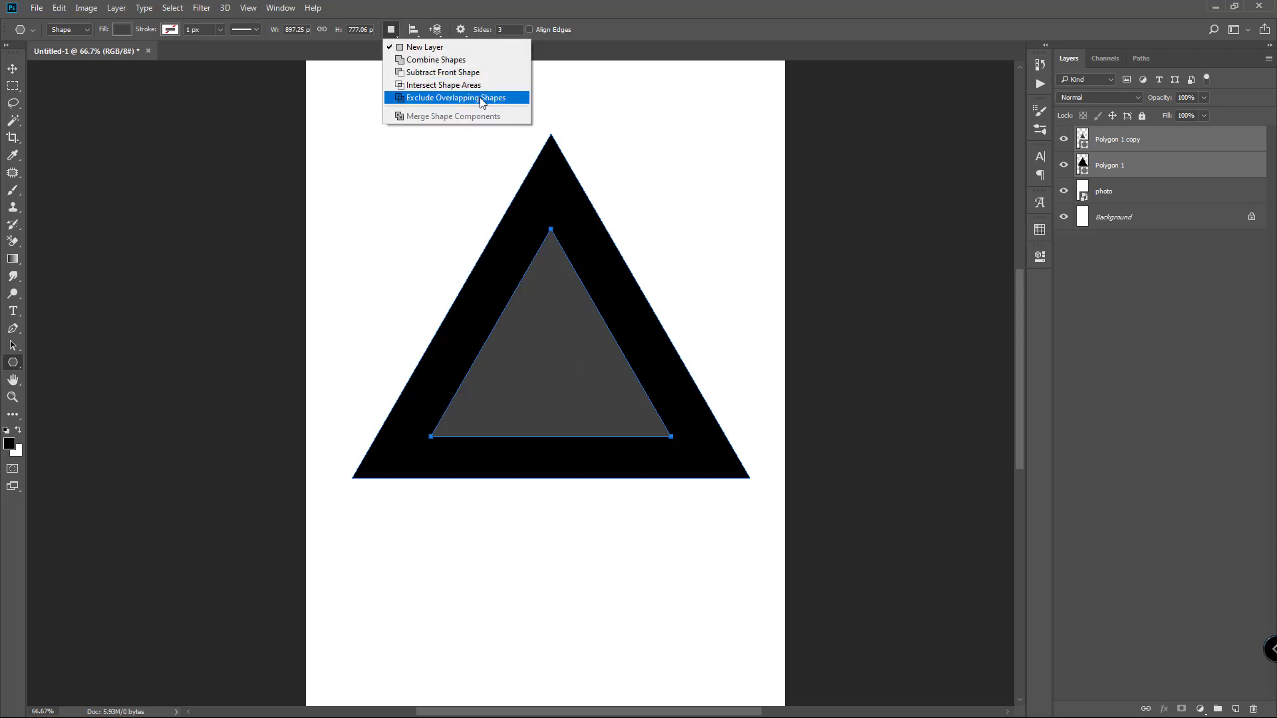
{"action": "left_click", "coordinate": [439, 100]}
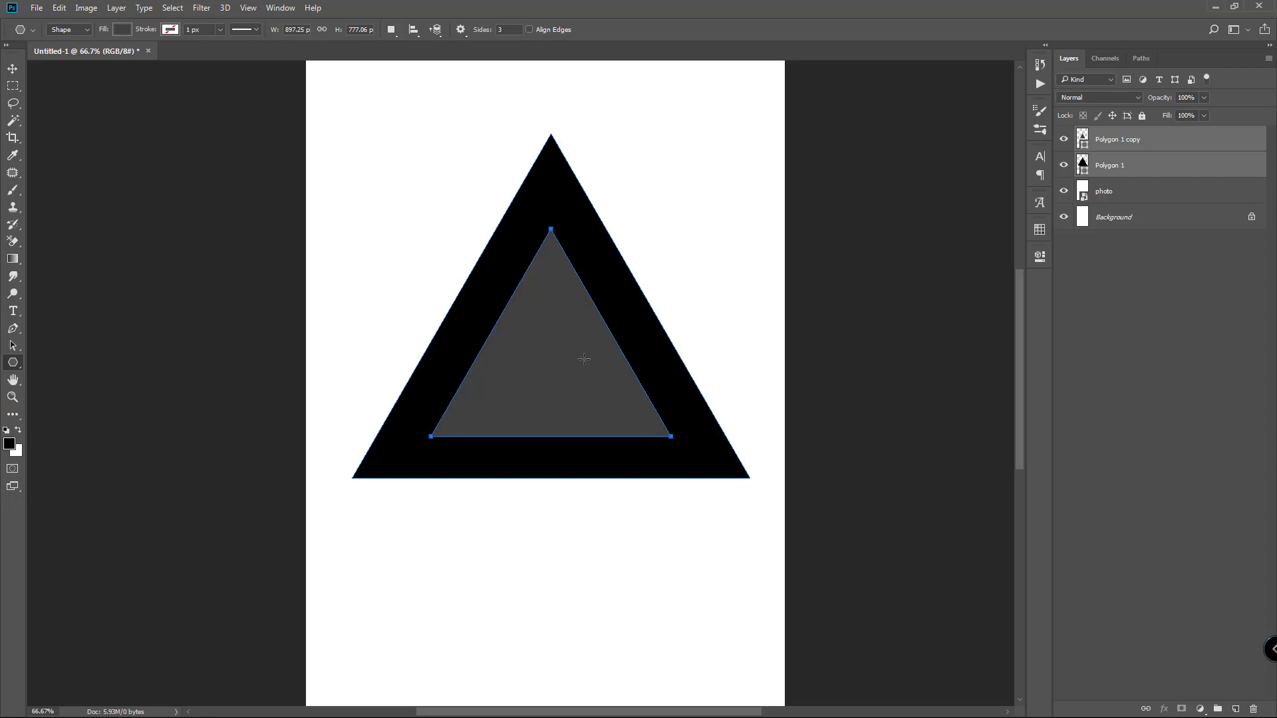
- Merge the two triangle shape layers into one hollow triangle frame
{"action": "key", "text": "v"}
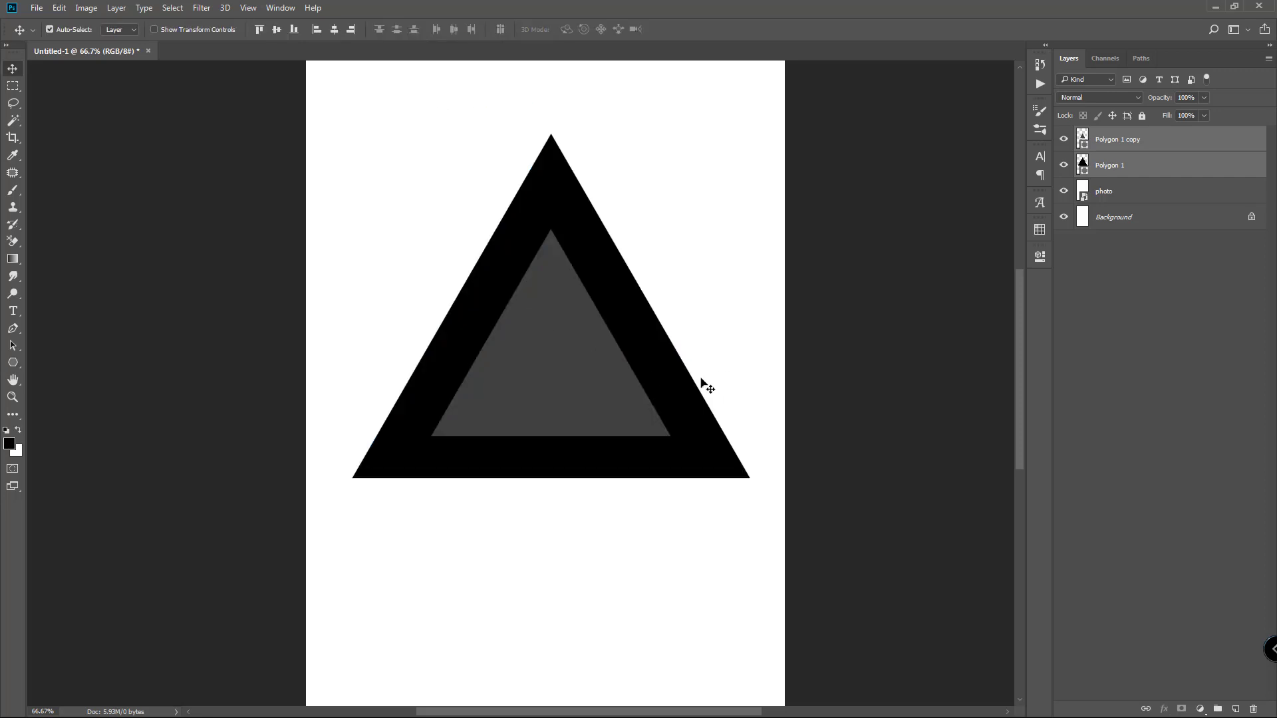
{"action": "left_click", "coordinate": [1135, 258]}
{"action": "left_click", "coordinate": [1128, 166]}
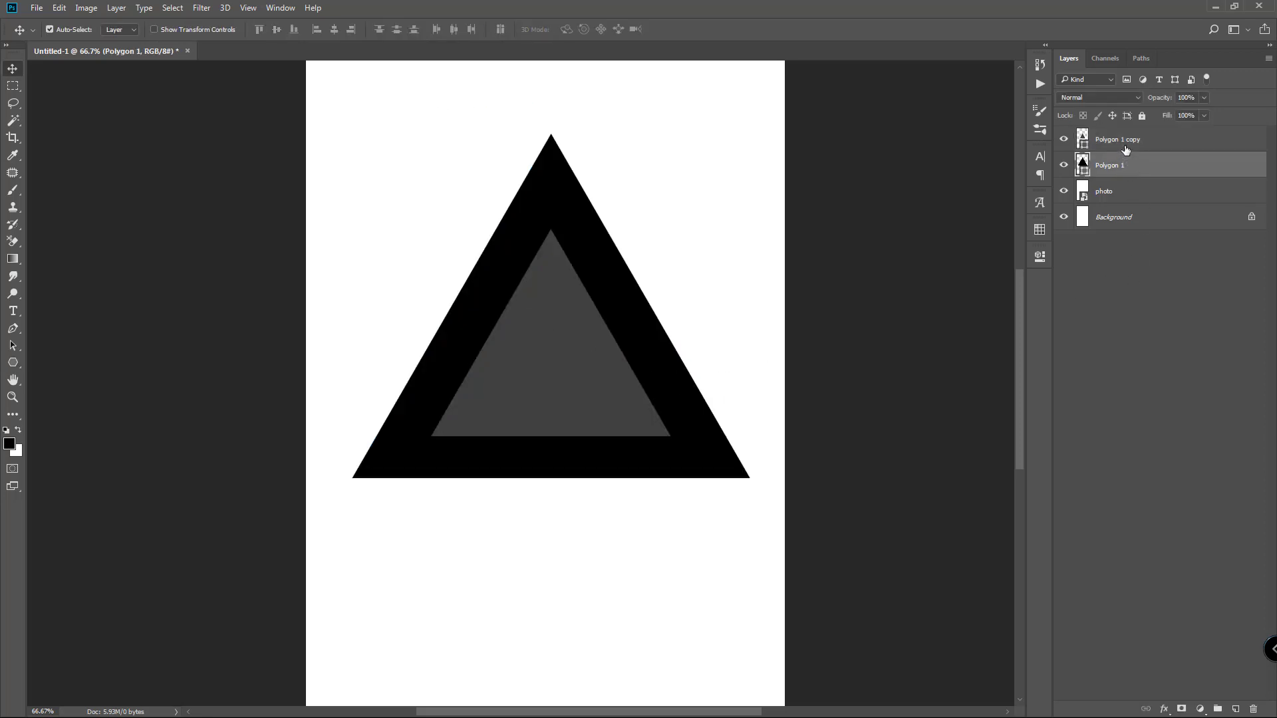
{"action": "left_click", "coordinate": [1126, 144], "text": "shift"}
{"action": "key", "text": "ctrl+e"}
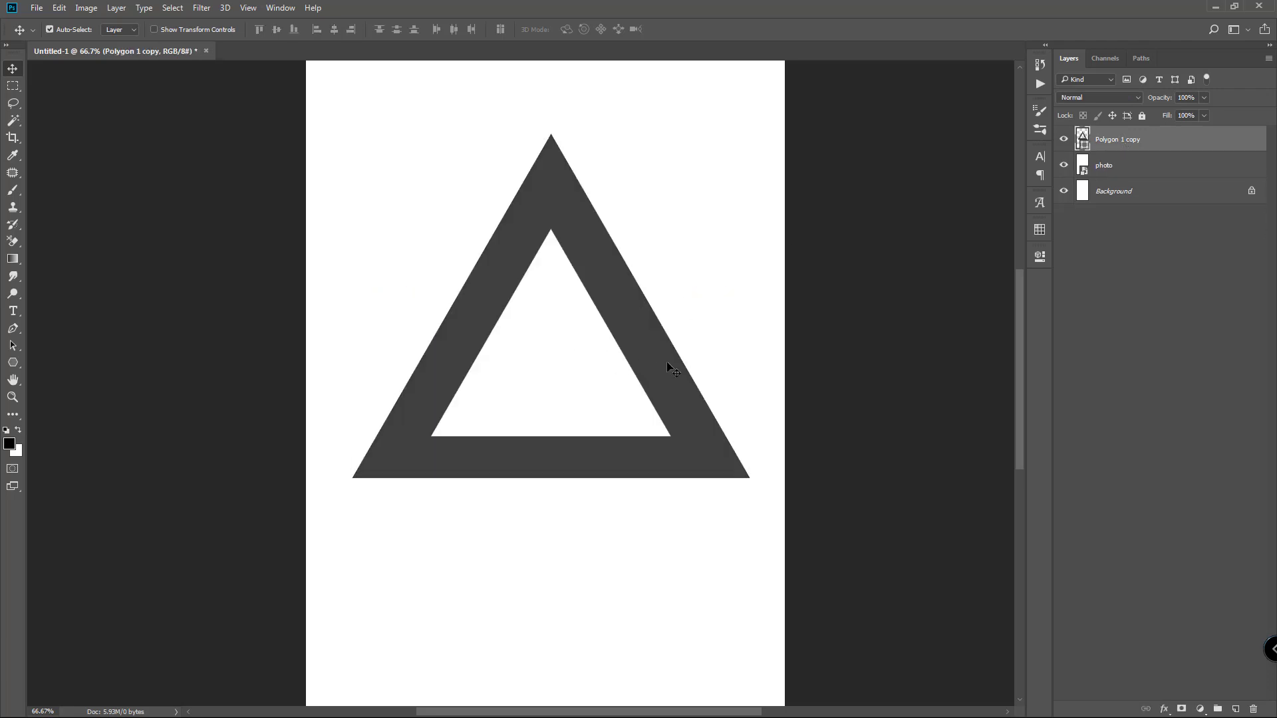
- Move the triangle frame slightly lower on the canvas
{"action": "left_click_drag", "start_coordinate": [661, 366], "coordinate": [646, 321]}
{"action": "key", "text": "ctrl+z"}
{"action": "key", "text": "ctrl+minus"}
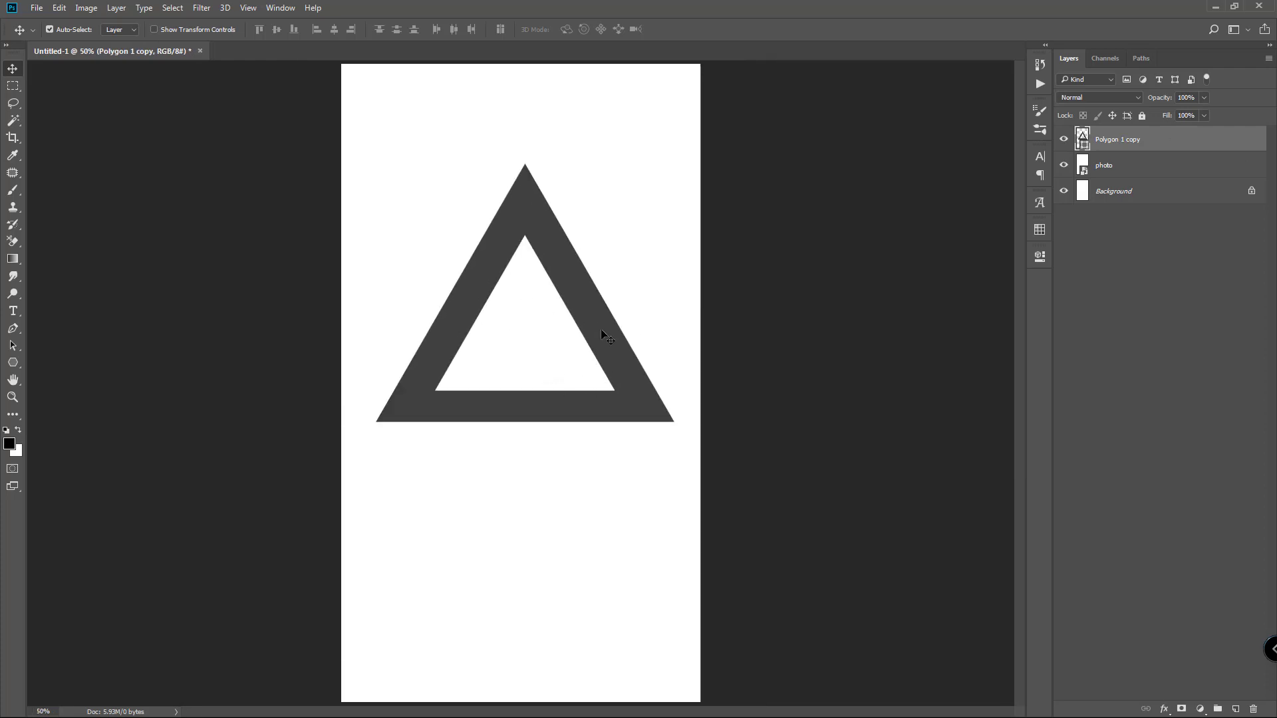
{"action": "left_click_drag", "start_coordinate": [601, 331], "coordinate": [597, 344]}
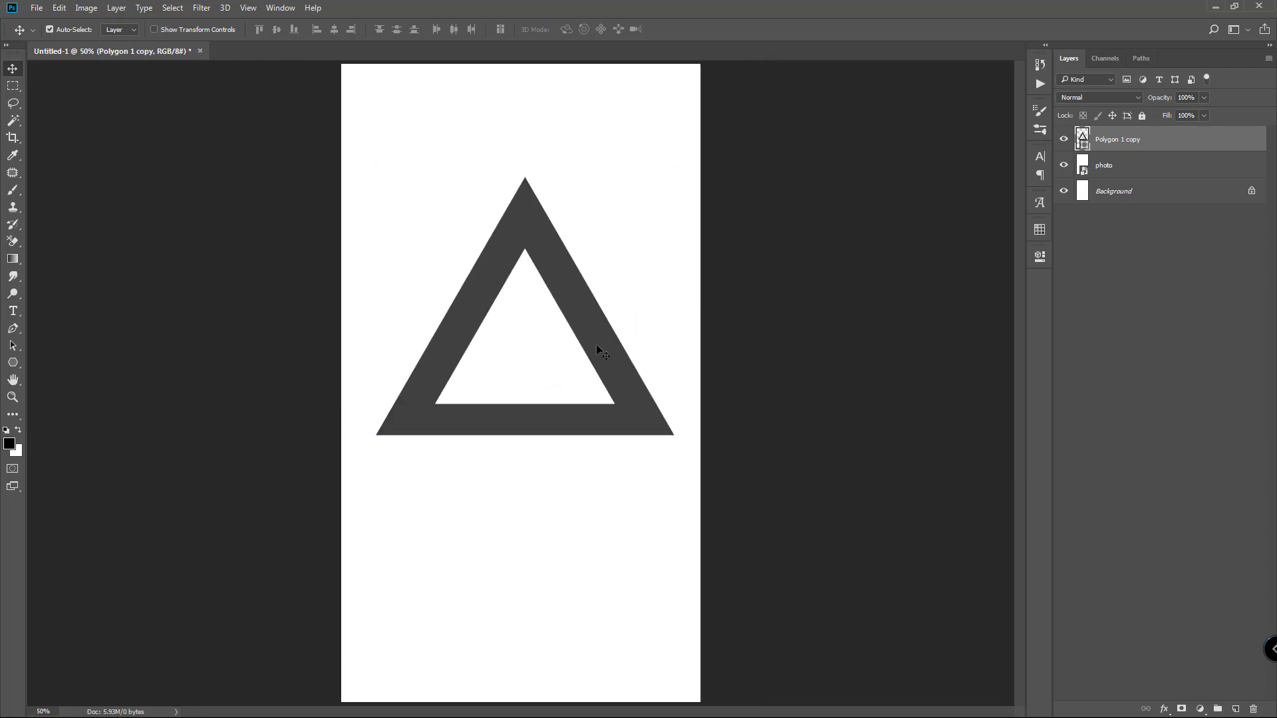
- Open the contents of the photo smart object for editing
{"action": "left_click", "coordinate": [1114, 237]}
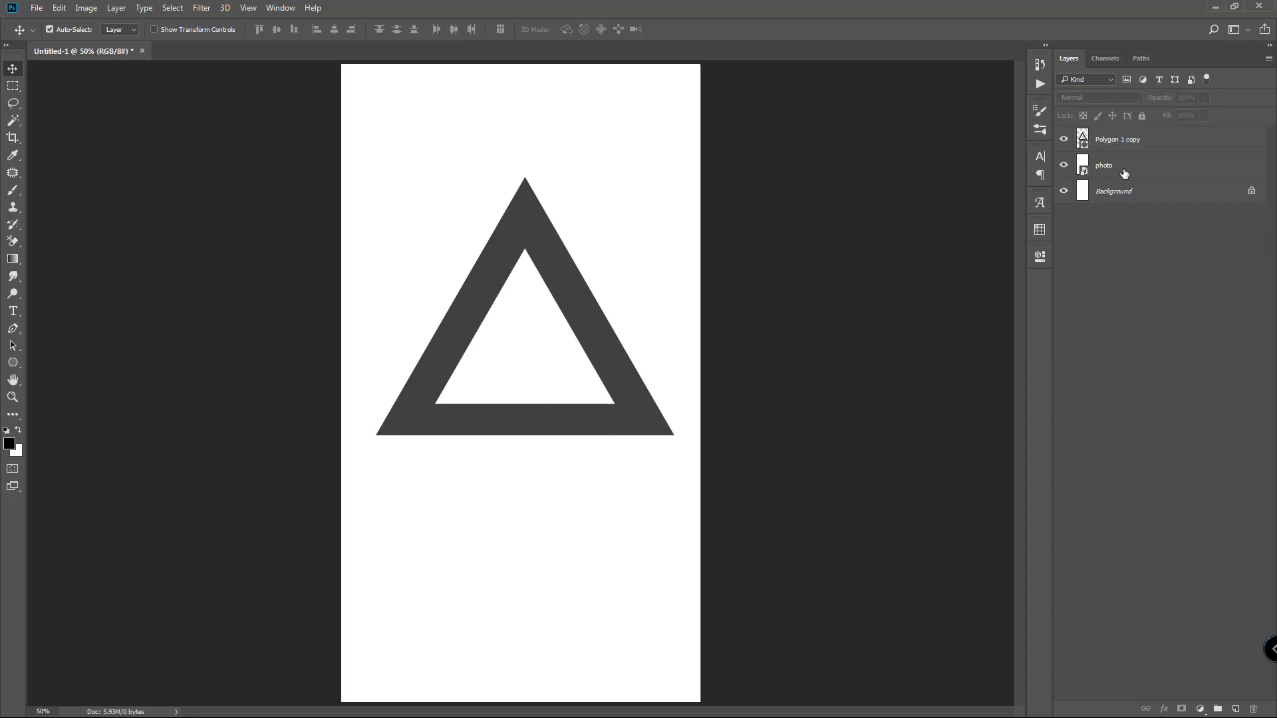
{"action": "left_click", "coordinate": [1115, 150]}
{"action": "left_click", "coordinate": [1112, 165]}
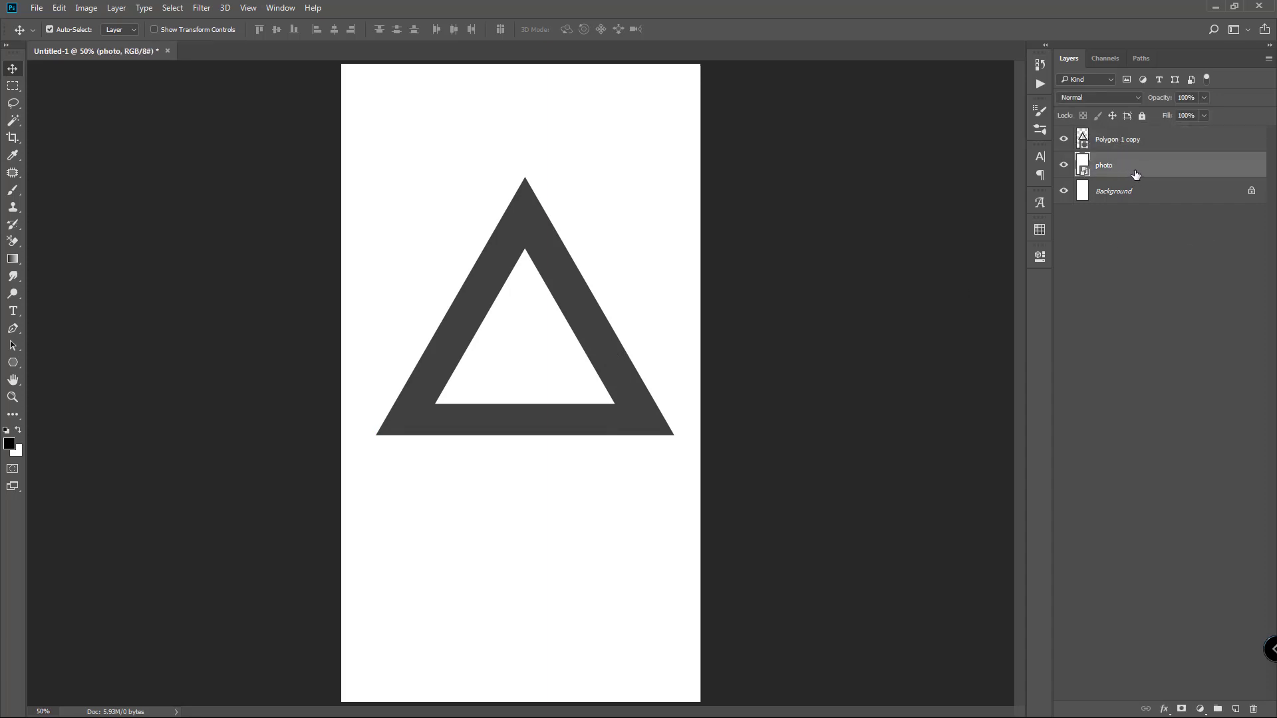
{"action": "double_click", "coordinate": [1082, 166]}
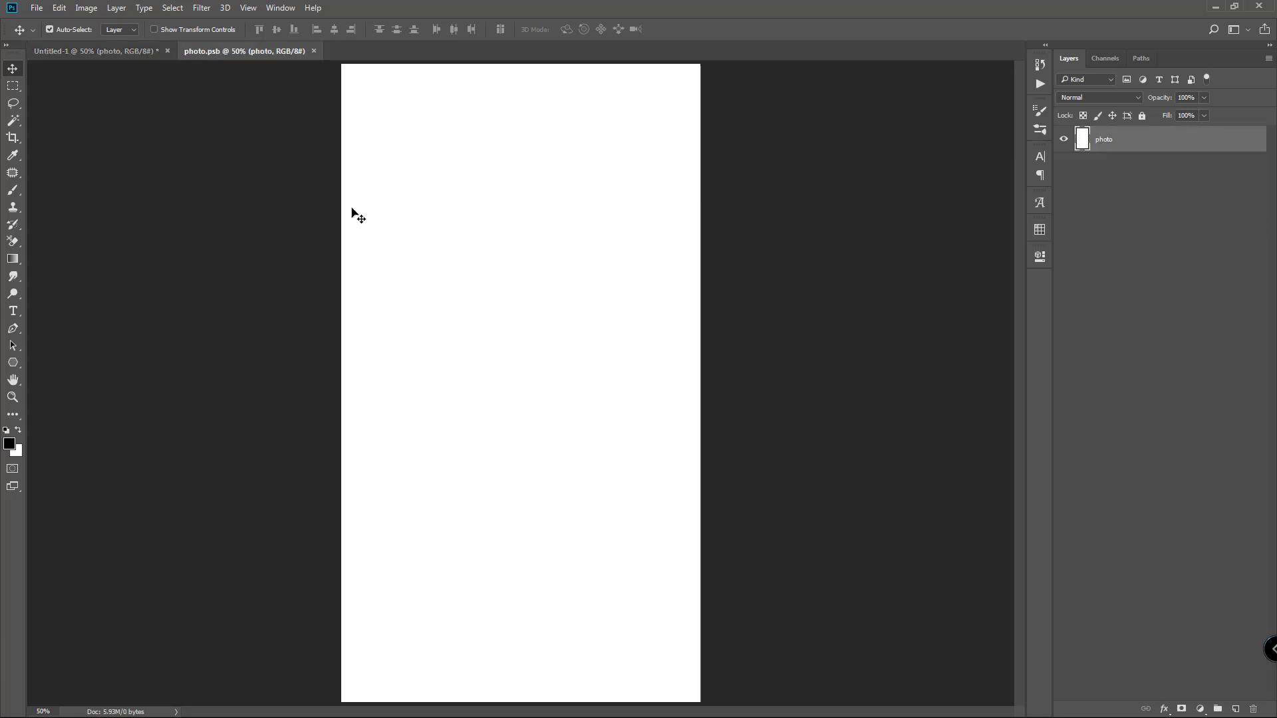
- Switch to the File Explorer window showing folder 02 and open its PH folder
{"action": "key", "text": "alt+Tab"}
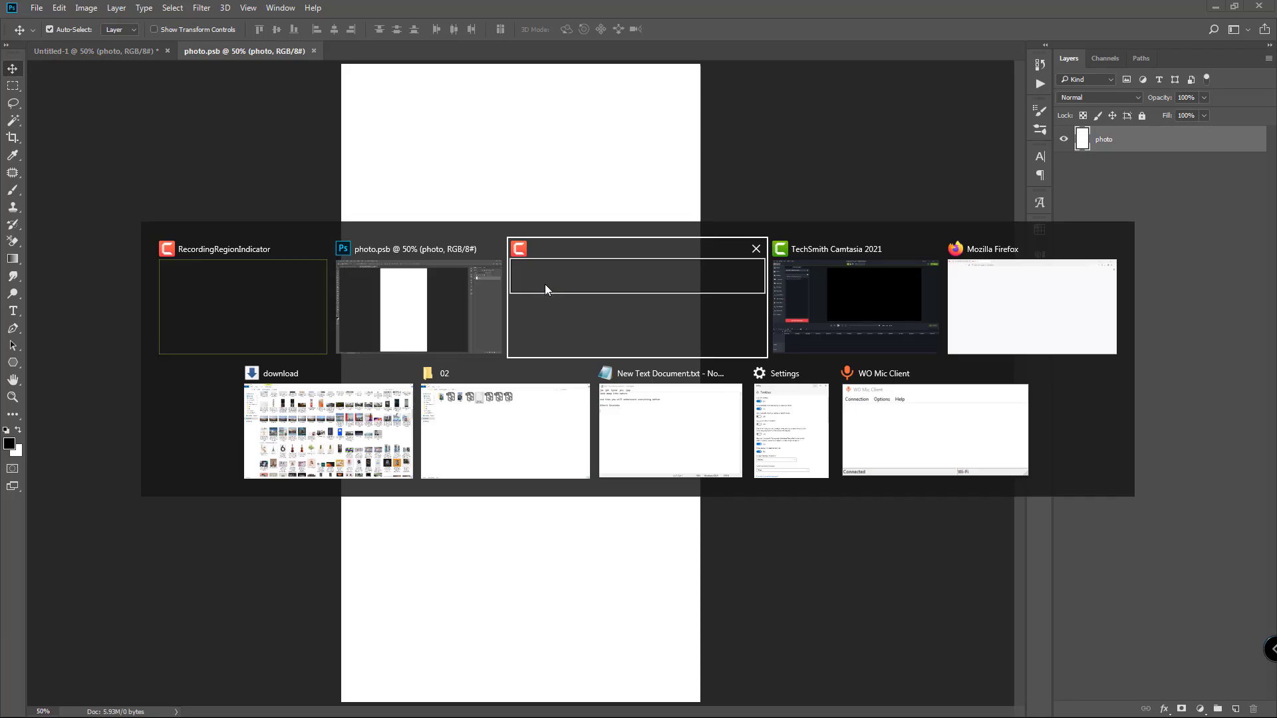
{"action": "key", "text": "alt+Tab"}
{"action": "key", "text": "alt+Tab"}
{"action": "key", "text": "alt+Tab"}
{"action": "key", "text": "alt+Tab"}
{"action": "key", "text": "alt+Tab"}
{"action": "key", "text": "alt+Tab"}
{"action": "key", "text": "alt+Tab"}
{"action": "key", "text": "alt+Tab"}
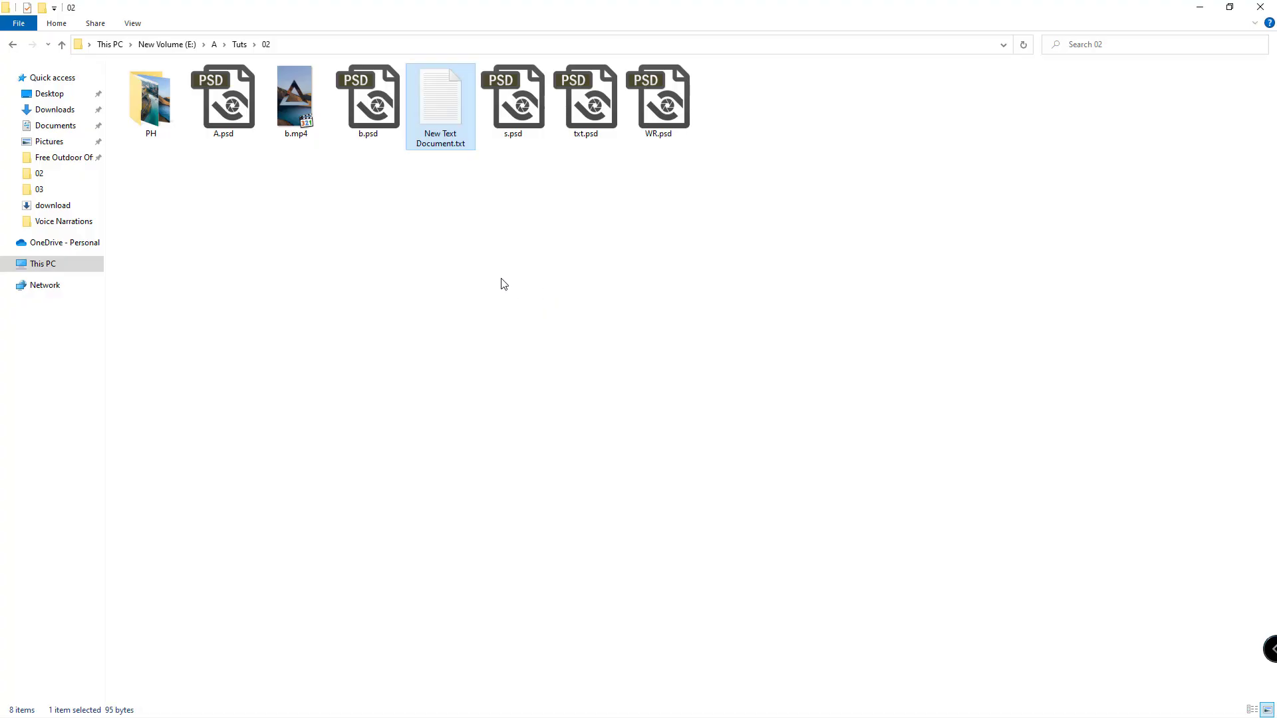
{"action": "left_click", "coordinate": [502, 283]}
{"action": "double_click", "coordinate": [157, 102]}
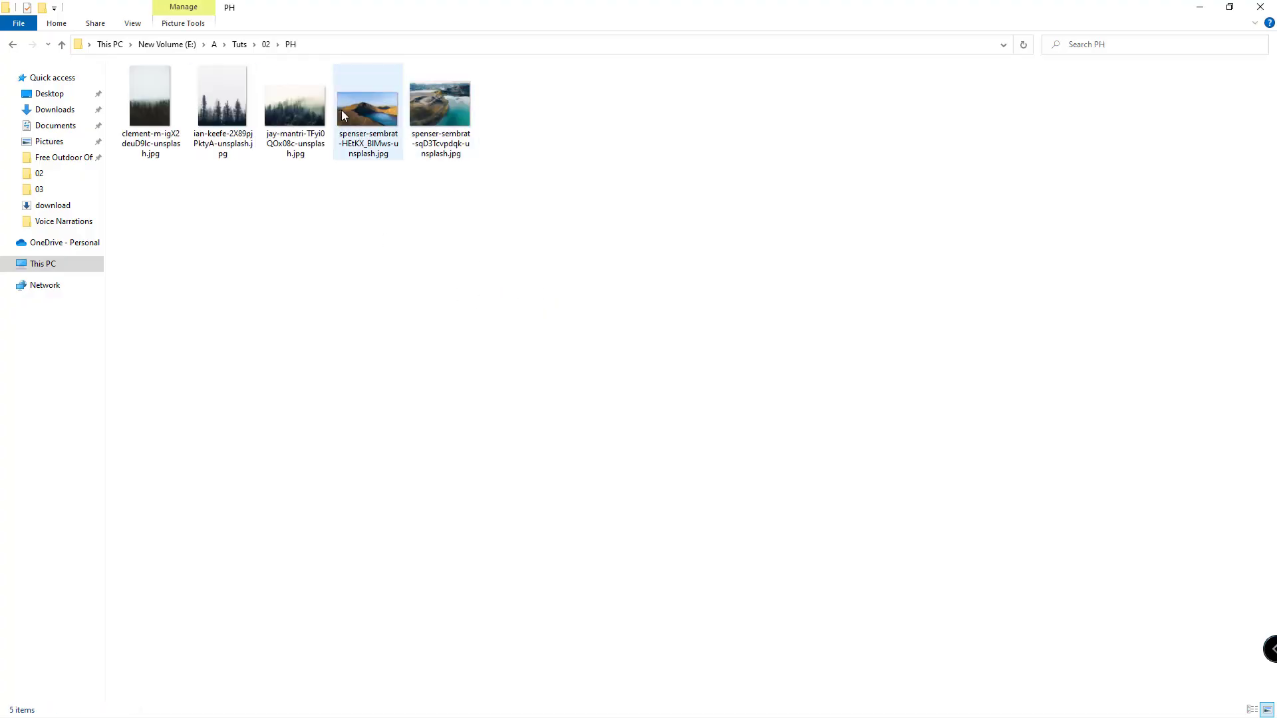
- Open the JPG of the brown mountain and lake from the PH folder in Photoshop
{"action": "left_click_drag", "start_coordinate": [346, 110], "coordinate": [675, 354]}
{"action": "key", "text": "alt+Tab"}
{"action": "key", "text": "alt+Tab"}
{"action": "key", "text": "alt+Tab"}
{"action": "key", "text": "alt+Tab"}
{"action": "key", "text": "alt+Tab"}
{"action": "key", "text": "alt+Tab"}
{"action": "key", "text": "alt+Tab"}
{"action": "key", "text": "alt+Tab"}
{"action": "key", "text": "alt+Tab"}
{"action": "key", "text": "alt+Tab"}
{"action": "key", "text": "alt+Tab"}
{"action": "key", "text": "alt+Tab"}
{"action": "key", "text": "alt+Tab"}
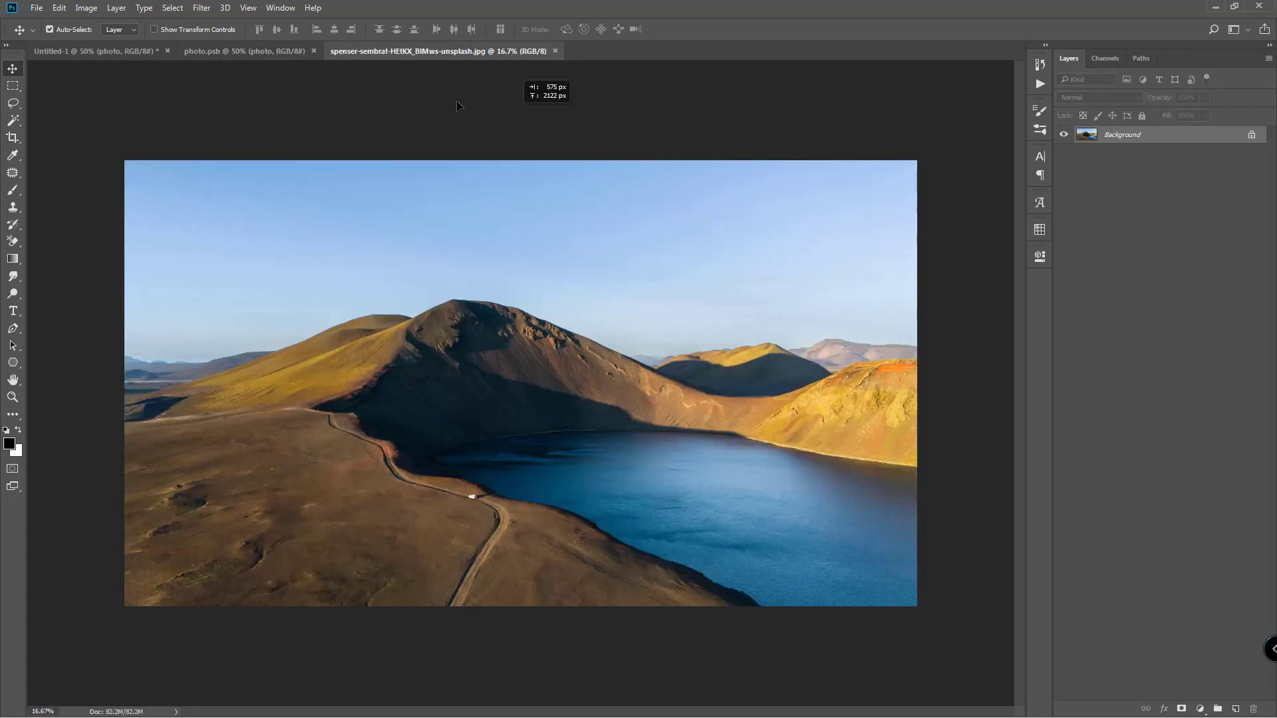
- Copy the mountain and lake image into the photo.psb document as a new layer
{"action": "left_click", "coordinate": [269, 56]}
{"action": "left_click_drag", "start_coordinate": [269, 56], "coordinate": [573, 389]}
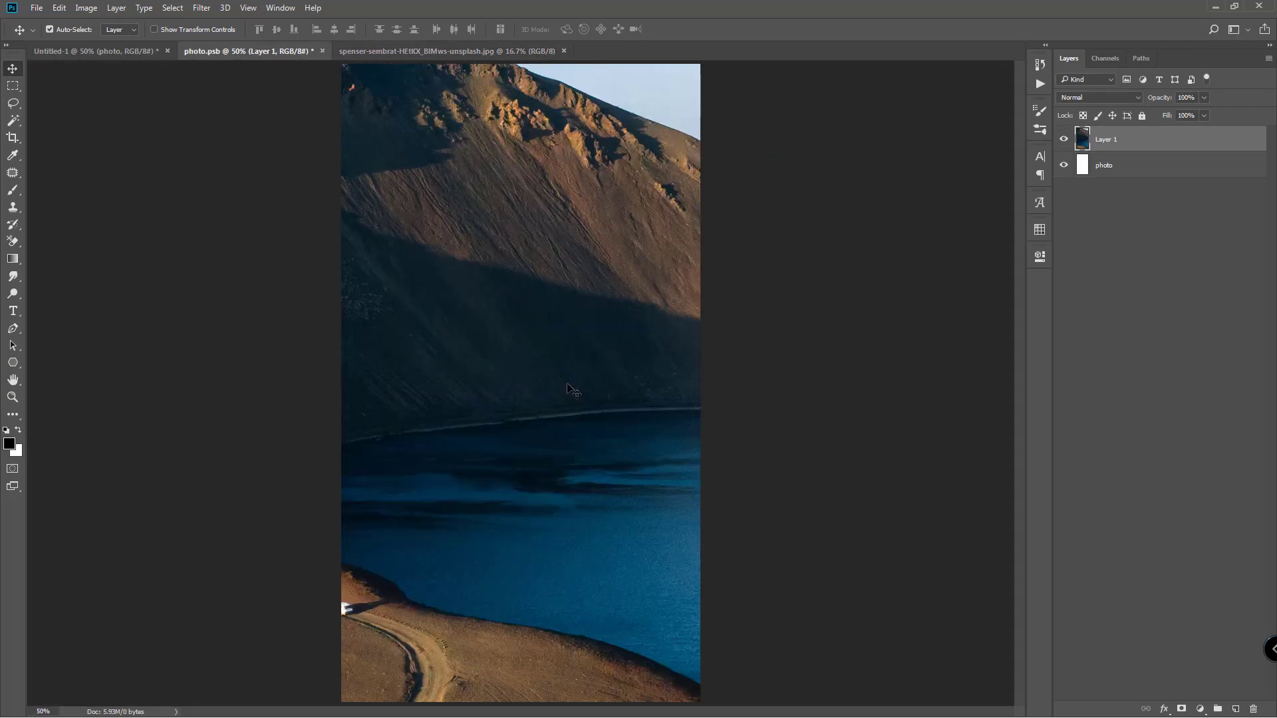
- Scale Layer 1 down to 48.37% and position it so the sky, mountain and lake fill the portrait canvas
{"action": "left_click", "coordinate": [573, 362], "text": "alt"}
{"action": "left_click", "coordinate": [570, 365], "text": "alt"}
{"action": "key", "text": "ctrl+t"}
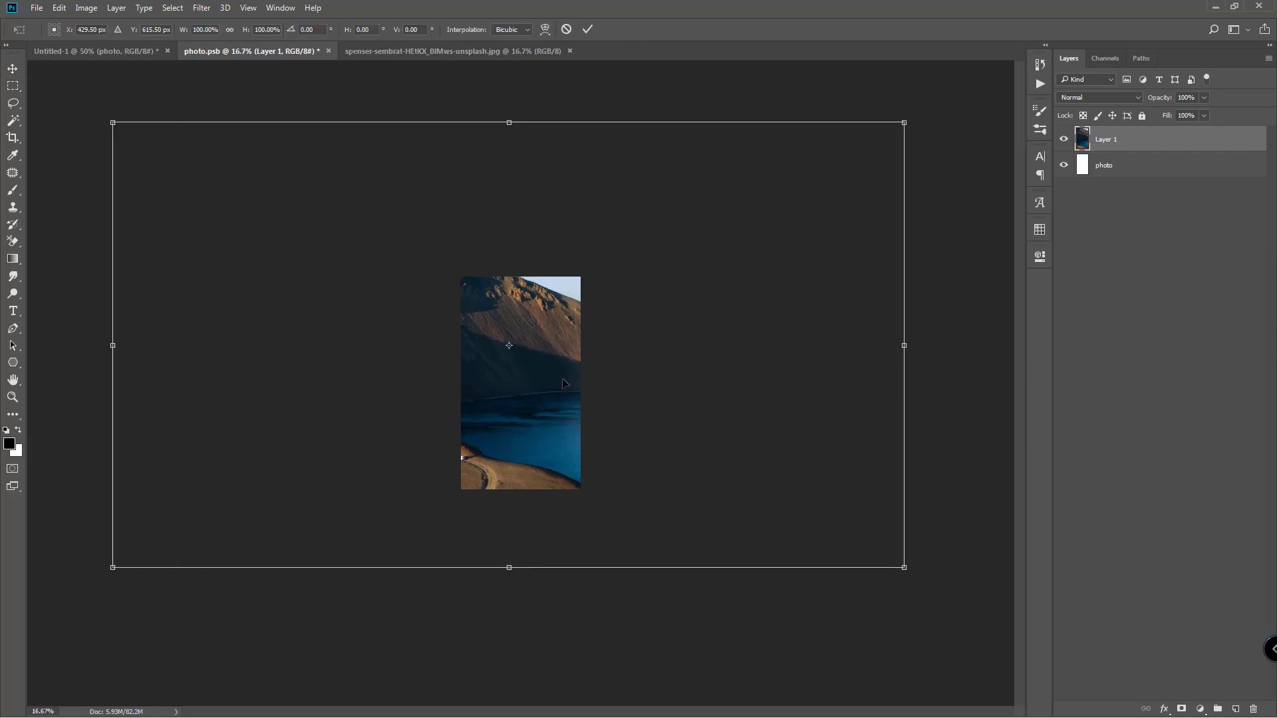
{"action": "left_click_drag", "start_coordinate": [906, 122], "coordinate": [705, 236]}
{"action": "left_click", "coordinate": [435, 389], "text": "ctrl"}
{"action": "left_click_drag", "start_coordinate": [596, 318], "coordinate": [525, 394]}
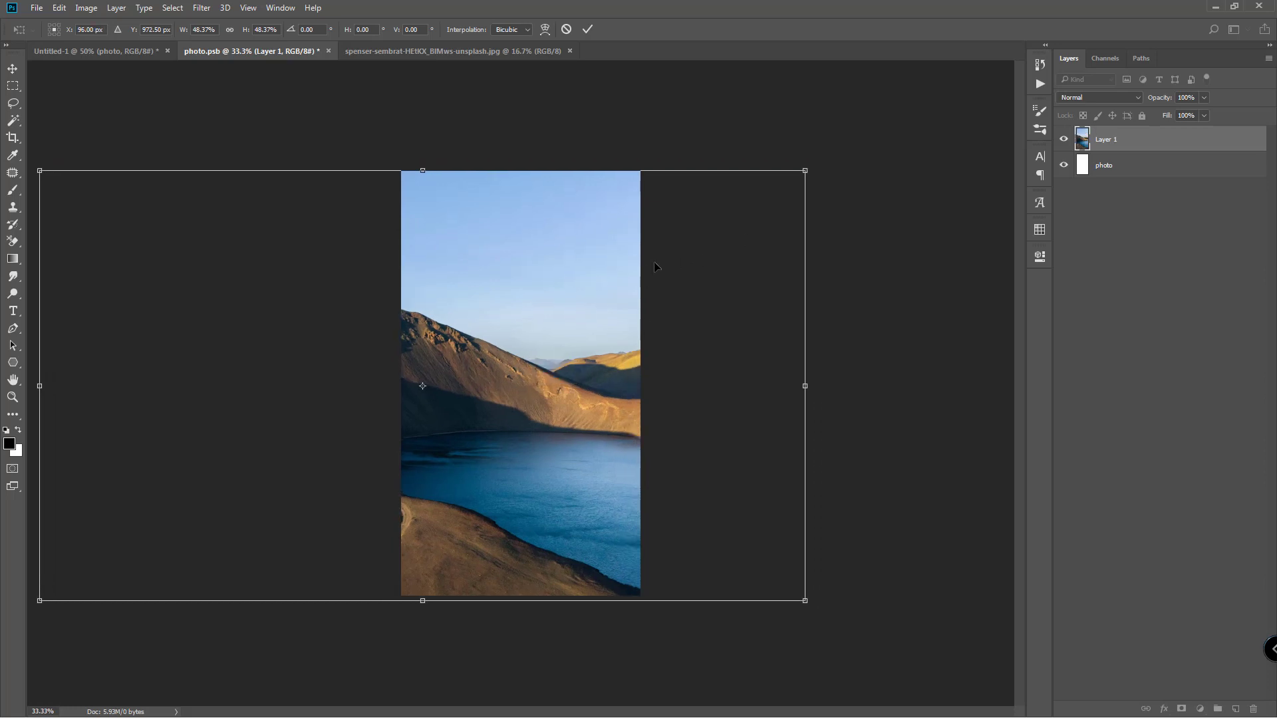
{"action": "key", "text": "Return"}
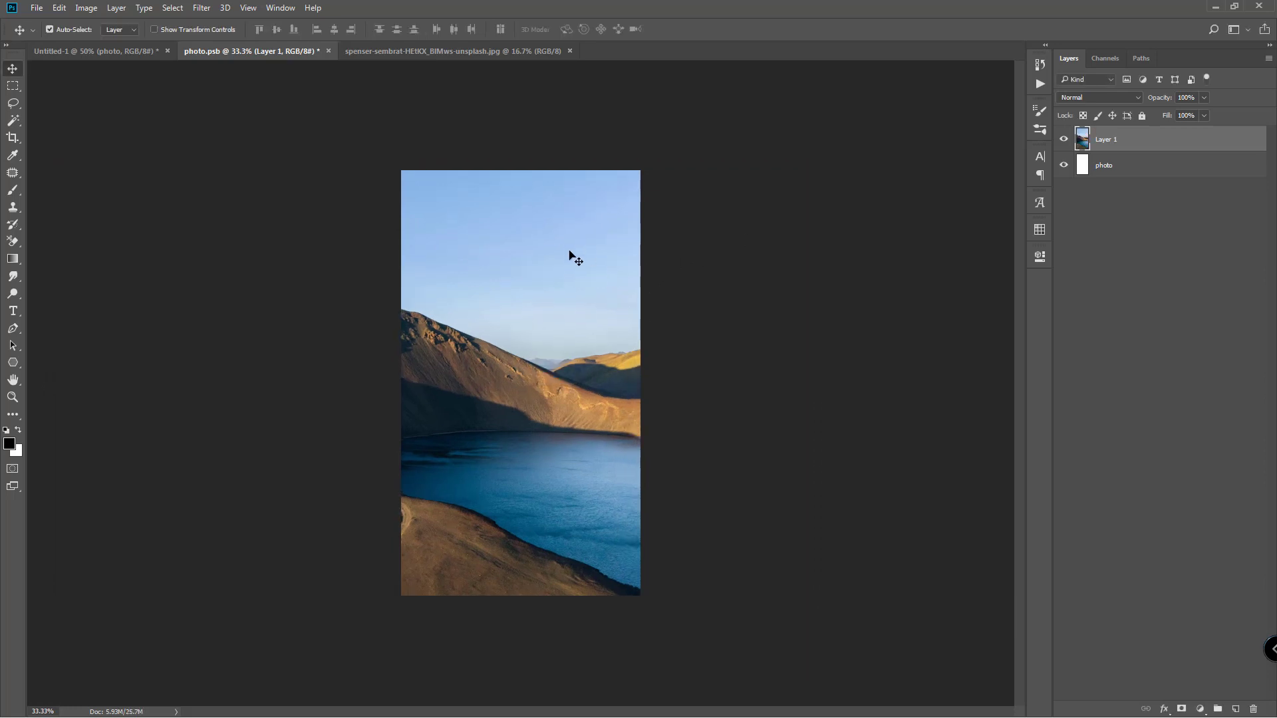
- Save the photo.psb contents and return to the Untitled-1 document
{"action": "key", "text": "ctrl"}
{"action": "key", "text": "ctrl+s"}
{"action": "left_click", "coordinate": [118, 51]}
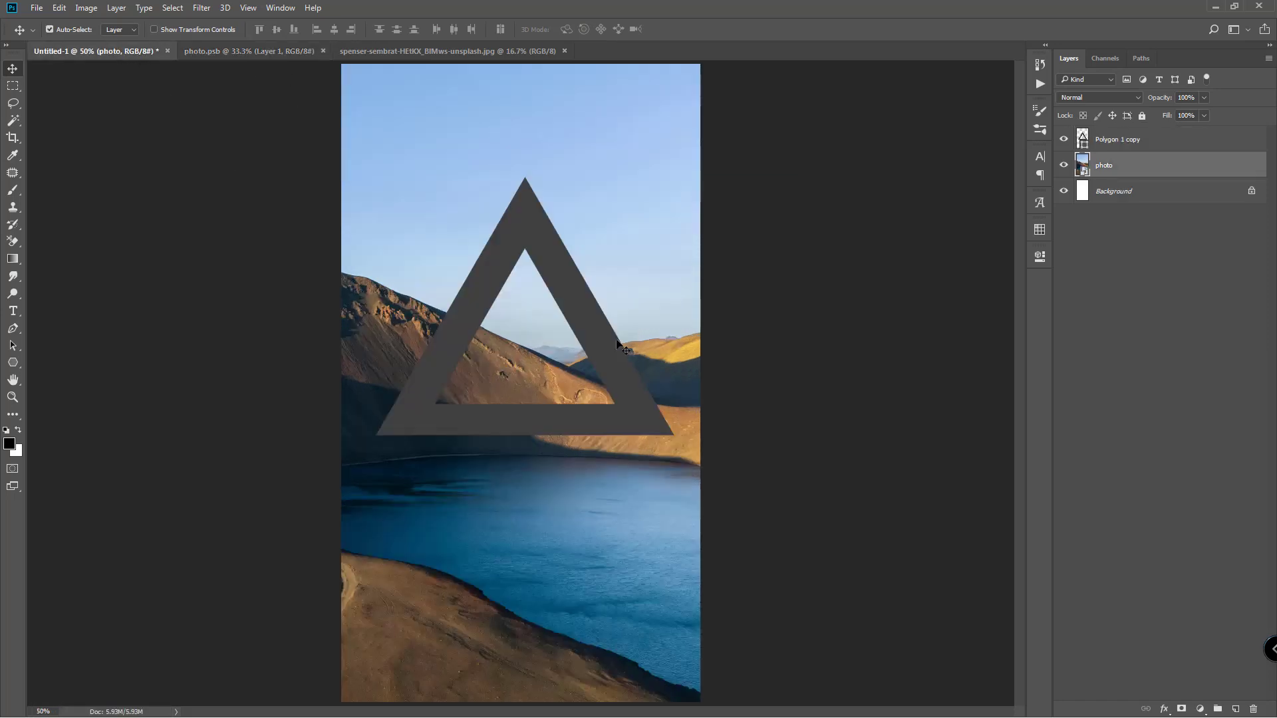
- Duplicate the photo smart object layer and flip the copy vertically
{"action": "left_click", "coordinate": [539, 347], "text": "alt"}
{"action": "left_click", "coordinate": [1139, 261]}
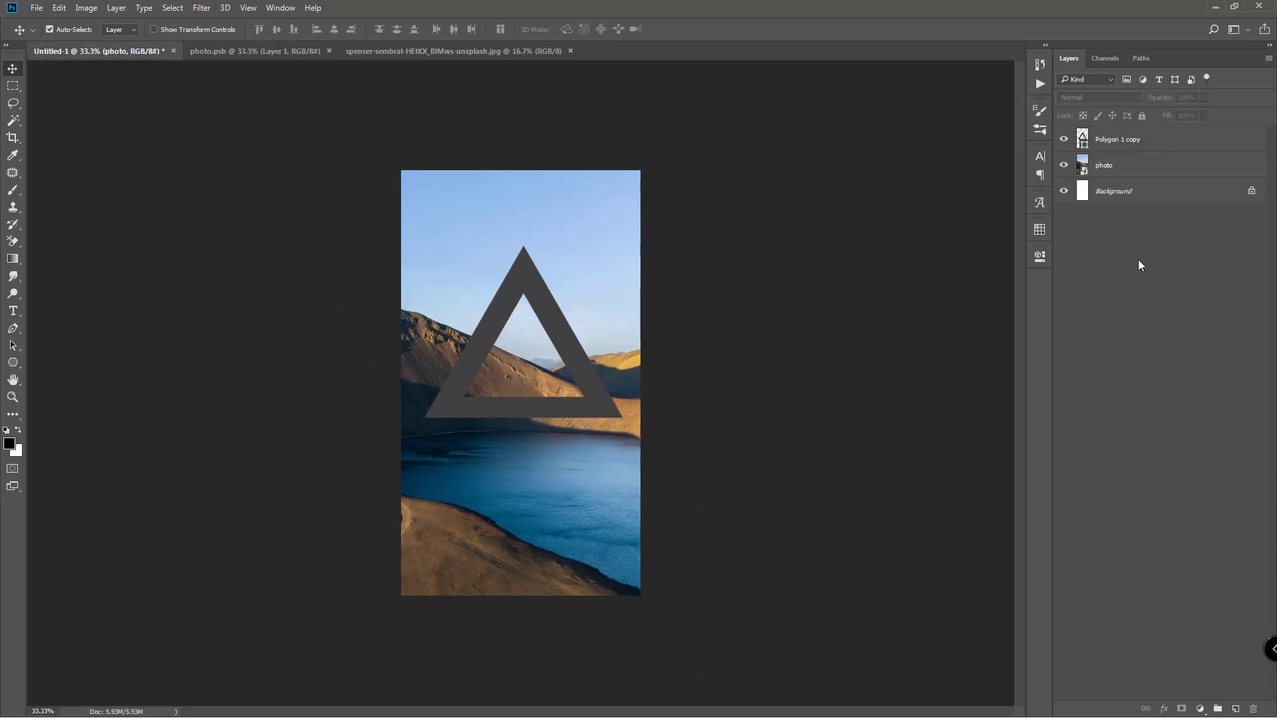
{"action": "left_click_drag", "start_coordinate": [1128, 176], "coordinate": [1236, 705]}
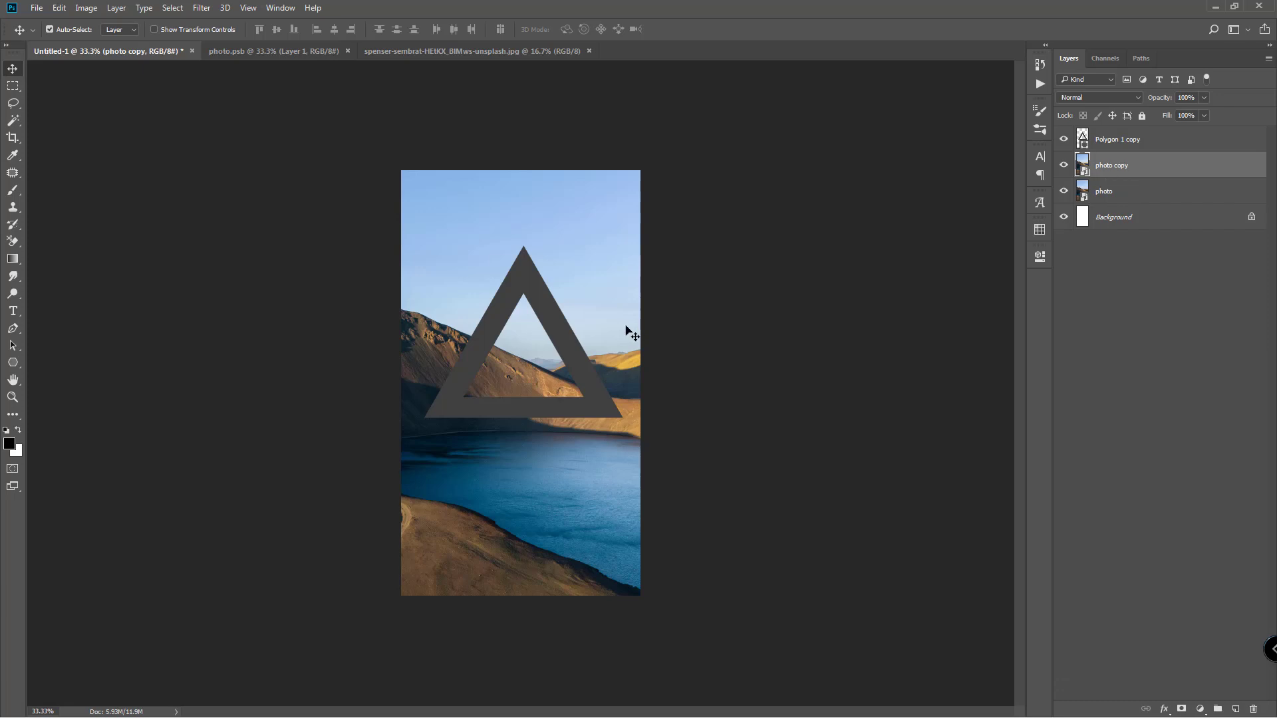
{"action": "key", "text": "ctrl"}
{"action": "key", "text": "ctrl+t"}
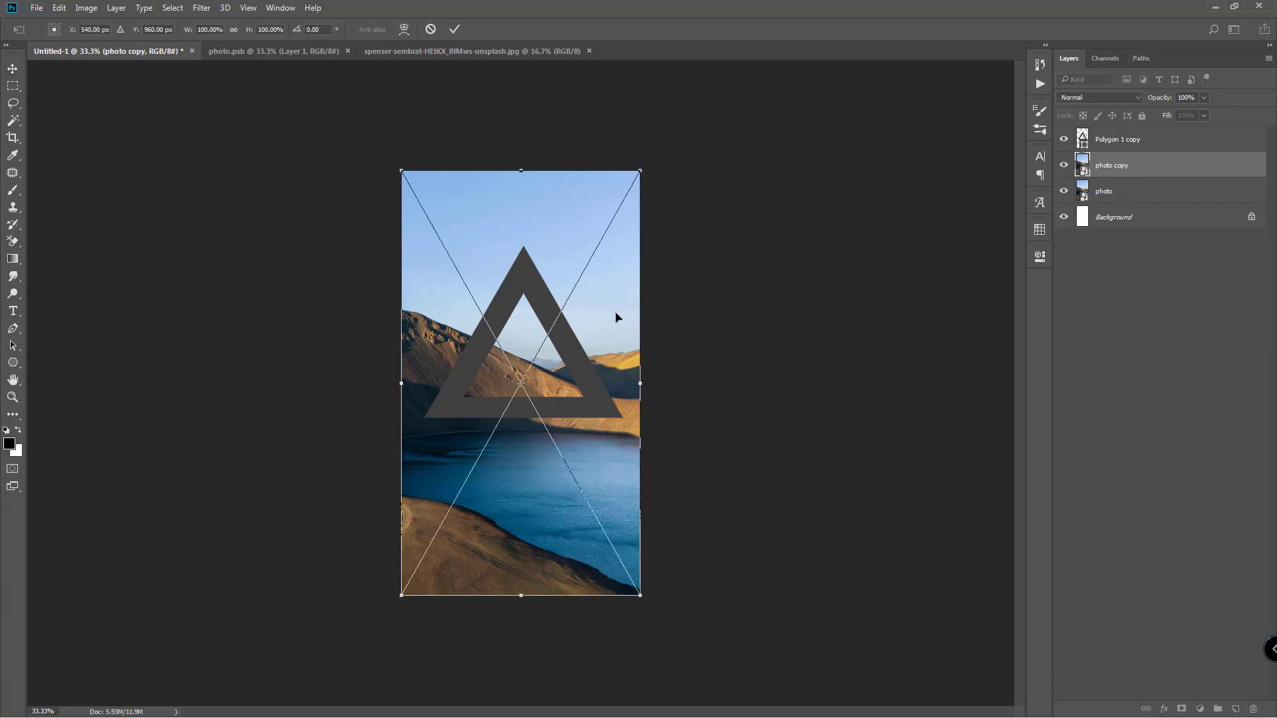
{"action": "right_click", "coordinate": [616, 312]}
{"action": "left_click", "coordinate": [661, 513]}
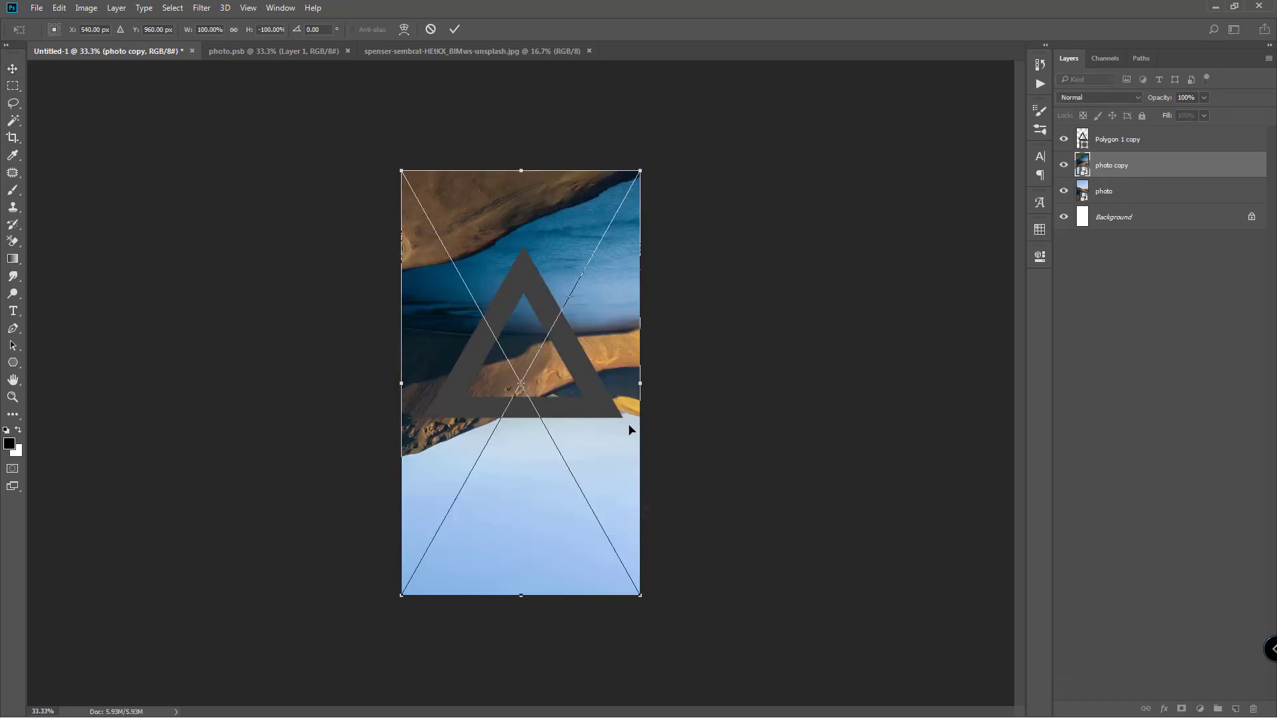
{"action": "key", "text": "Return"}
- Move the photo copy layer above Polygon 1 copy and clip it to the triangle
{"action": "left_click_drag", "start_coordinate": [1119, 168], "coordinate": [1132, 137]}
{"action": "left_click", "coordinate": [573, 320], "text": "ctrl"}
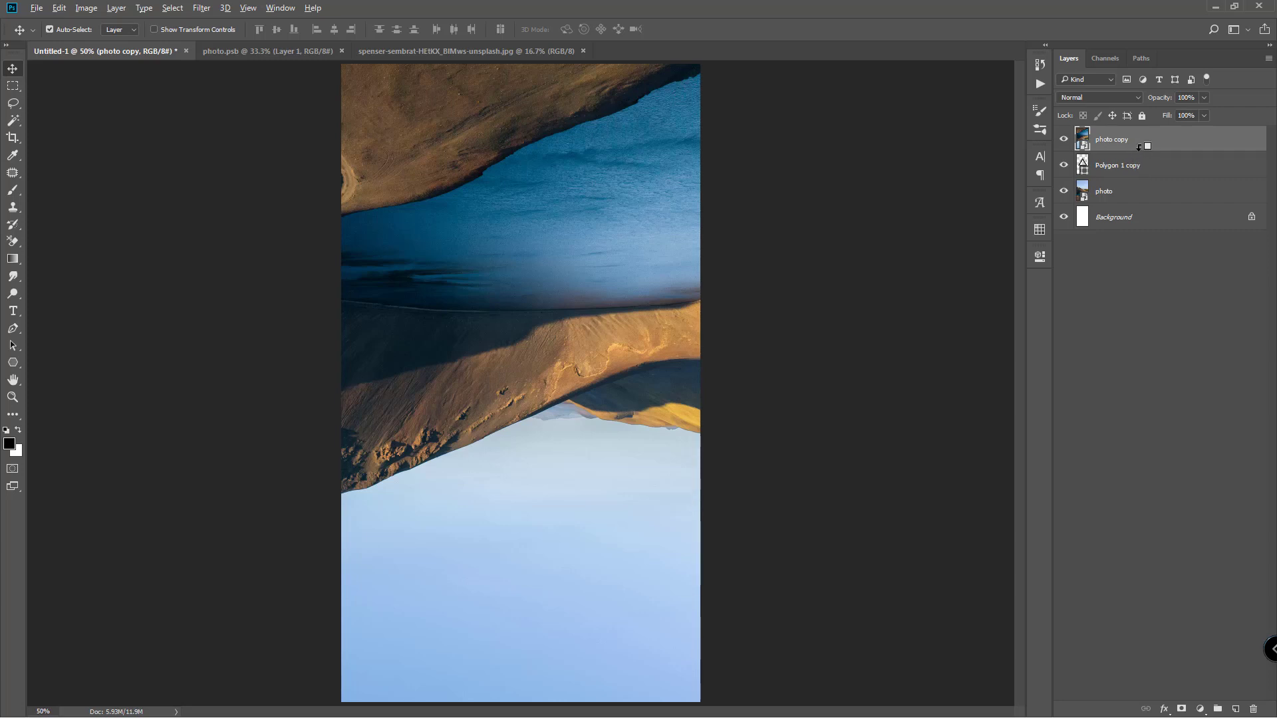
{"action": "left_click", "coordinate": [1139, 147], "text": "alt"}
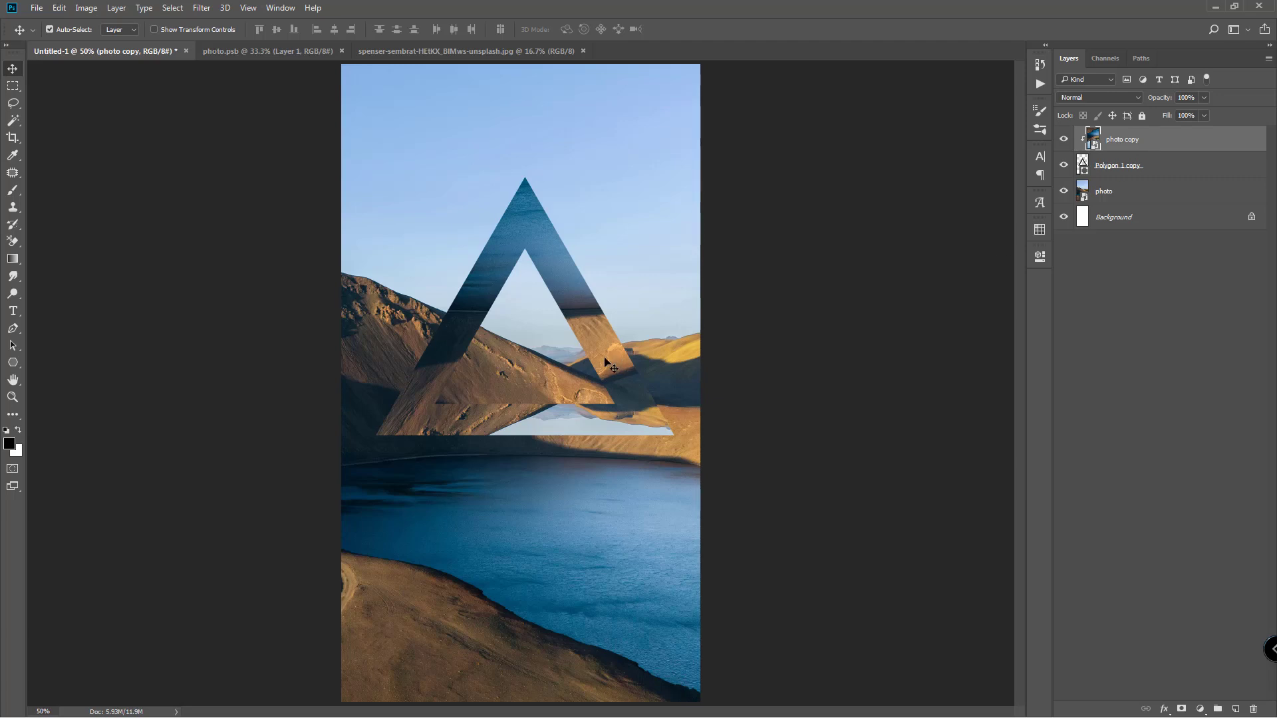
- Inspect how the flipped photo copy fills the triangle frame, toggling the visibility of the Polygon 1 copy layer
{"action": "key", "text": "ctrl+minus"}
{"action": "key", "text": "ctrl+plus"}
{"action": "left_click", "coordinate": [1065, 168]}
{"action": "left_click", "coordinate": [1064, 165]}
{"action": "left_click", "coordinate": [1131, 193]}
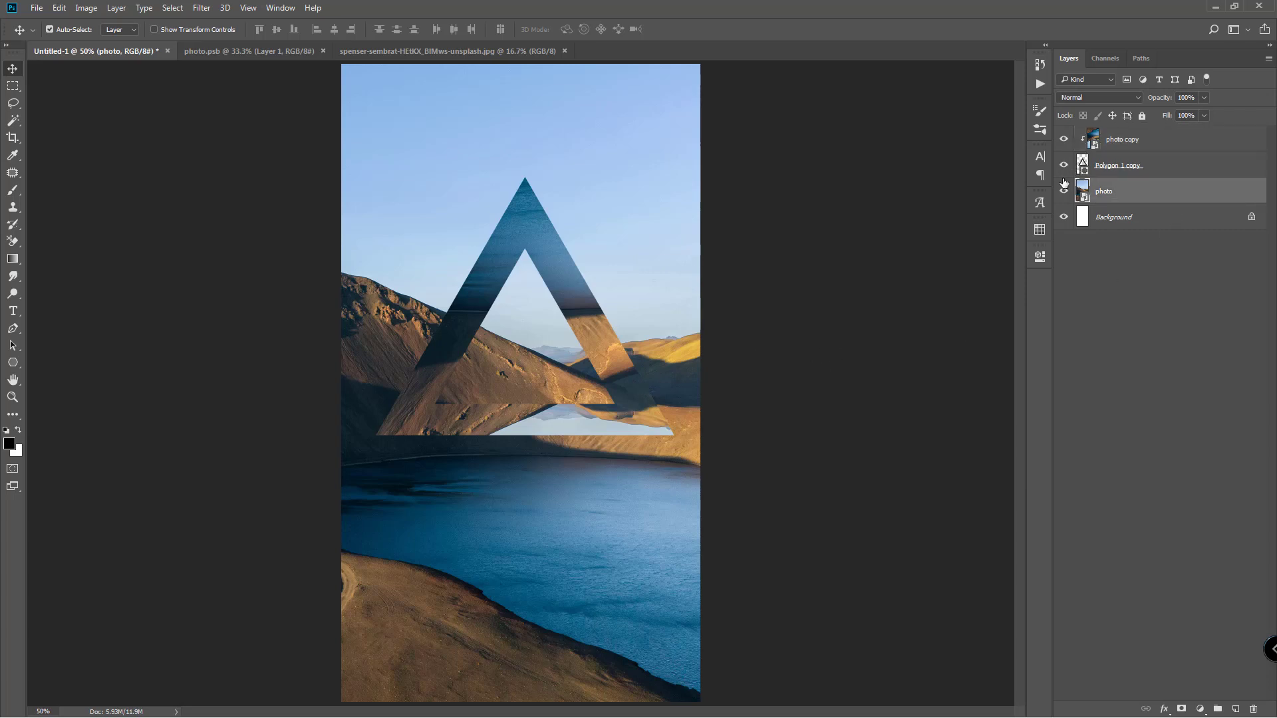
{"action": "left_click", "coordinate": [1112, 141]}
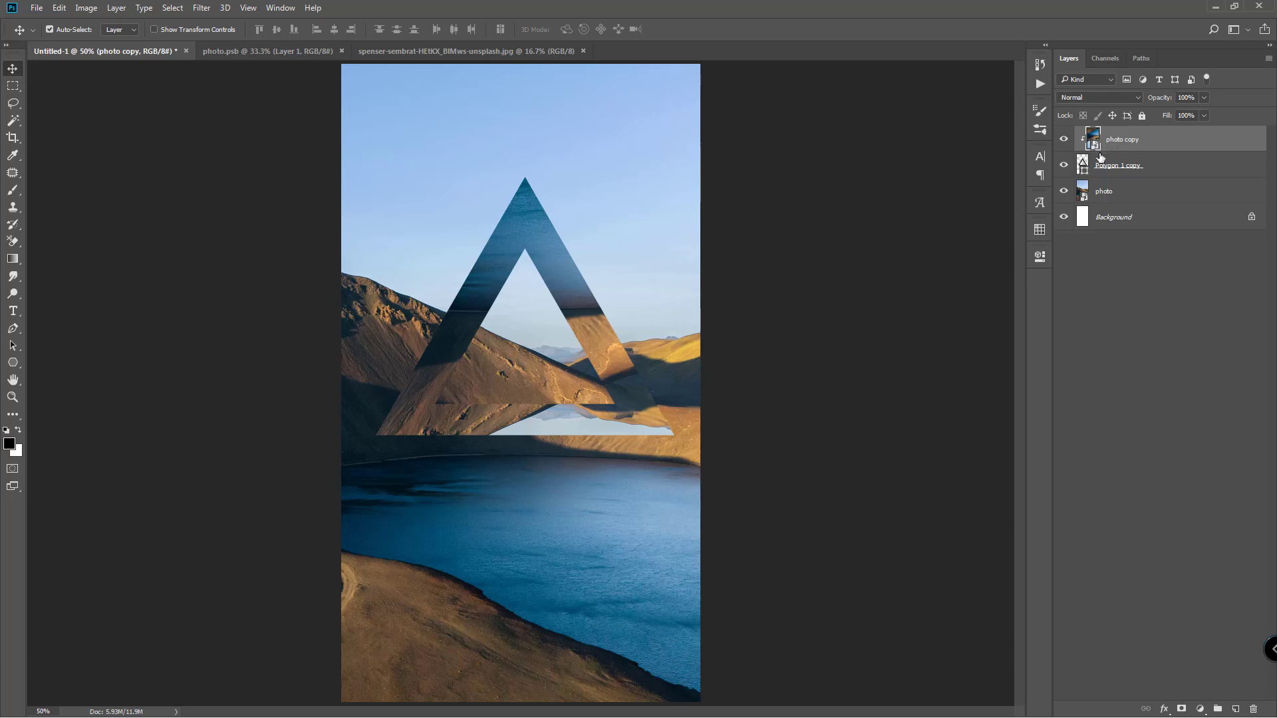
{"action": "key", "text": "ctrl+t"}
{"action": "key", "text": "ctrl+minus"}
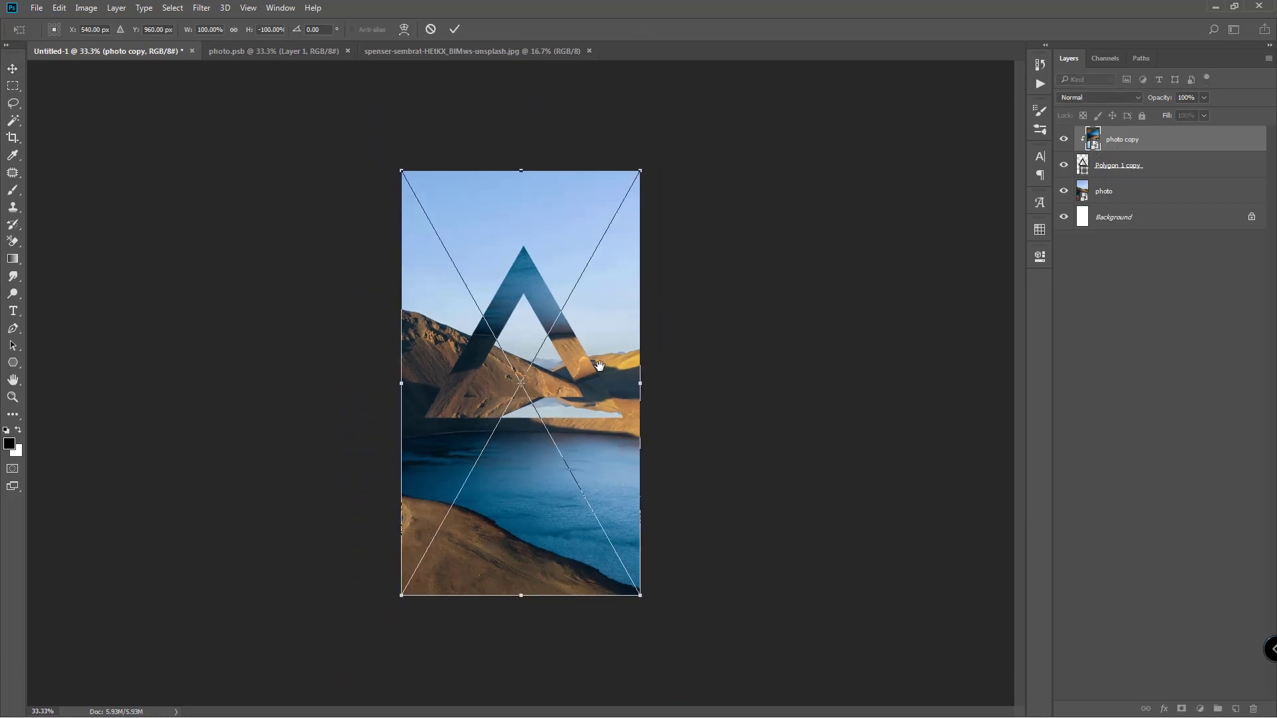
{"action": "key", "text": "Return"}
{"action": "left_click", "coordinate": [850, 365]}
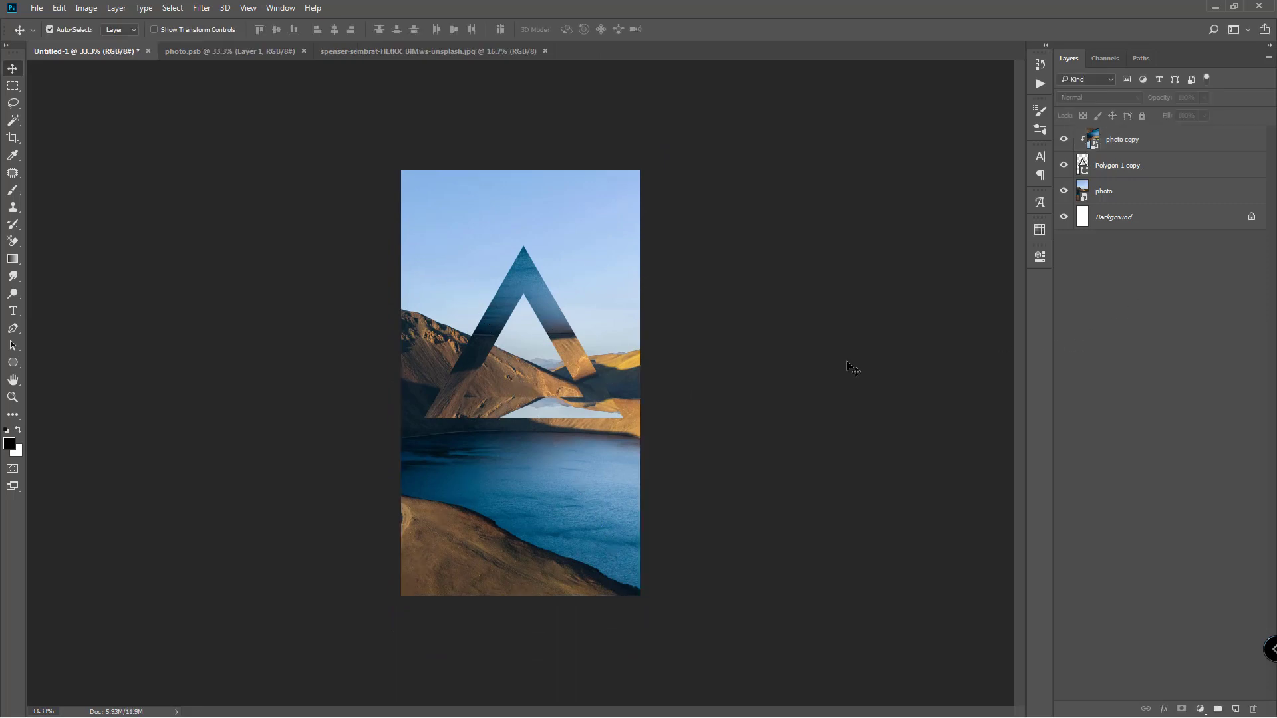
{"action": "key", "text": "ctrl+plus"}
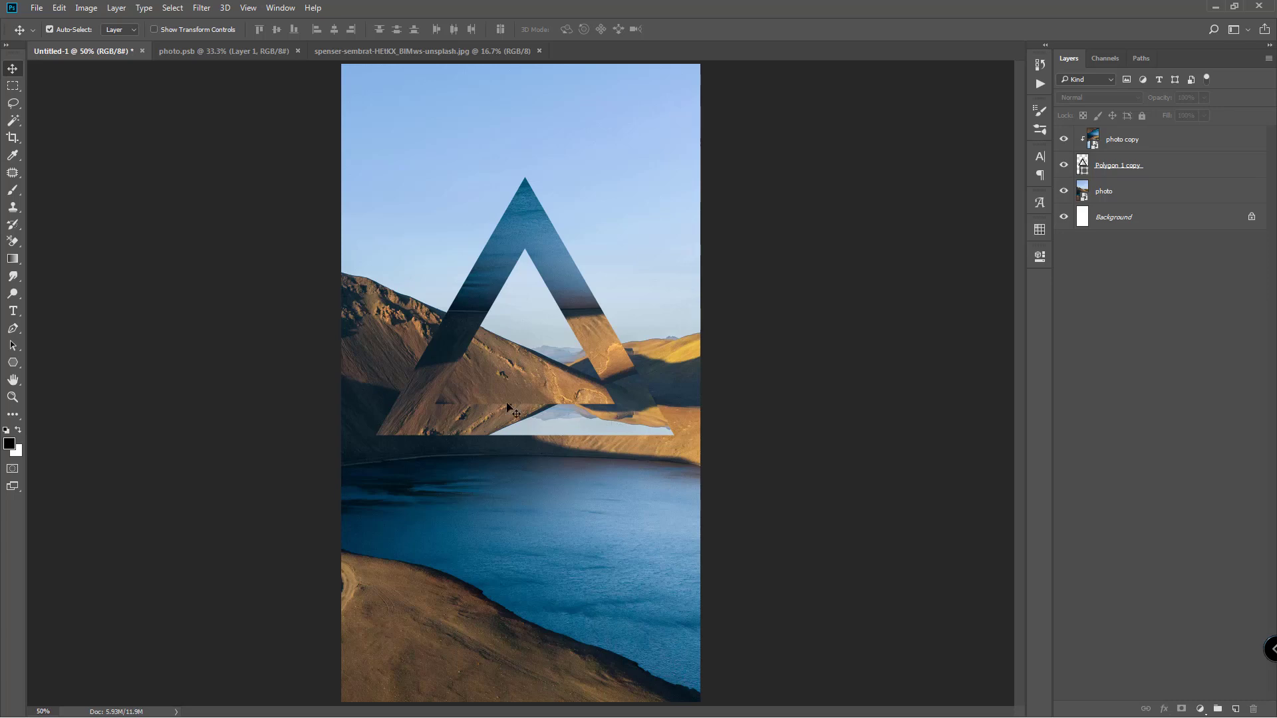
- Enlarge the landscape layer inside the photo smart object and shift it downward, saving and closing the contents
{"action": "left_click", "coordinate": [1081, 198]}
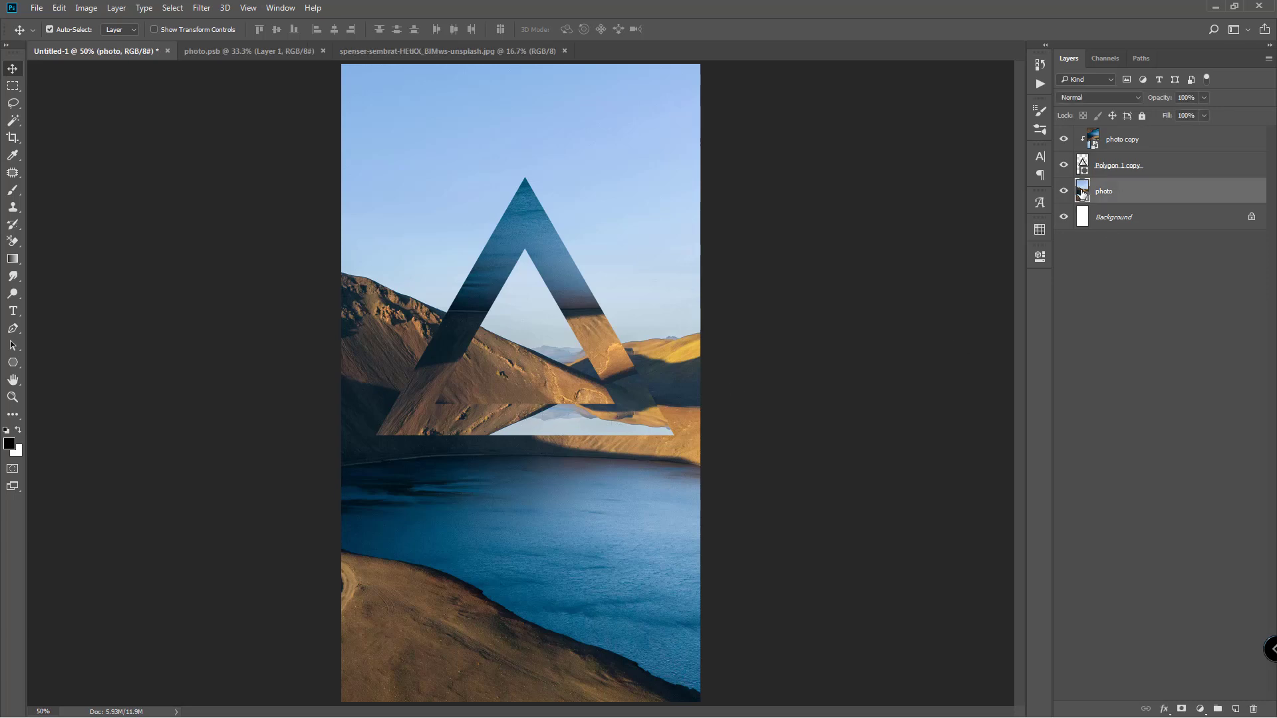
{"action": "double_click", "coordinate": [1082, 192]}
{"action": "key", "text": "ctrl+t"}
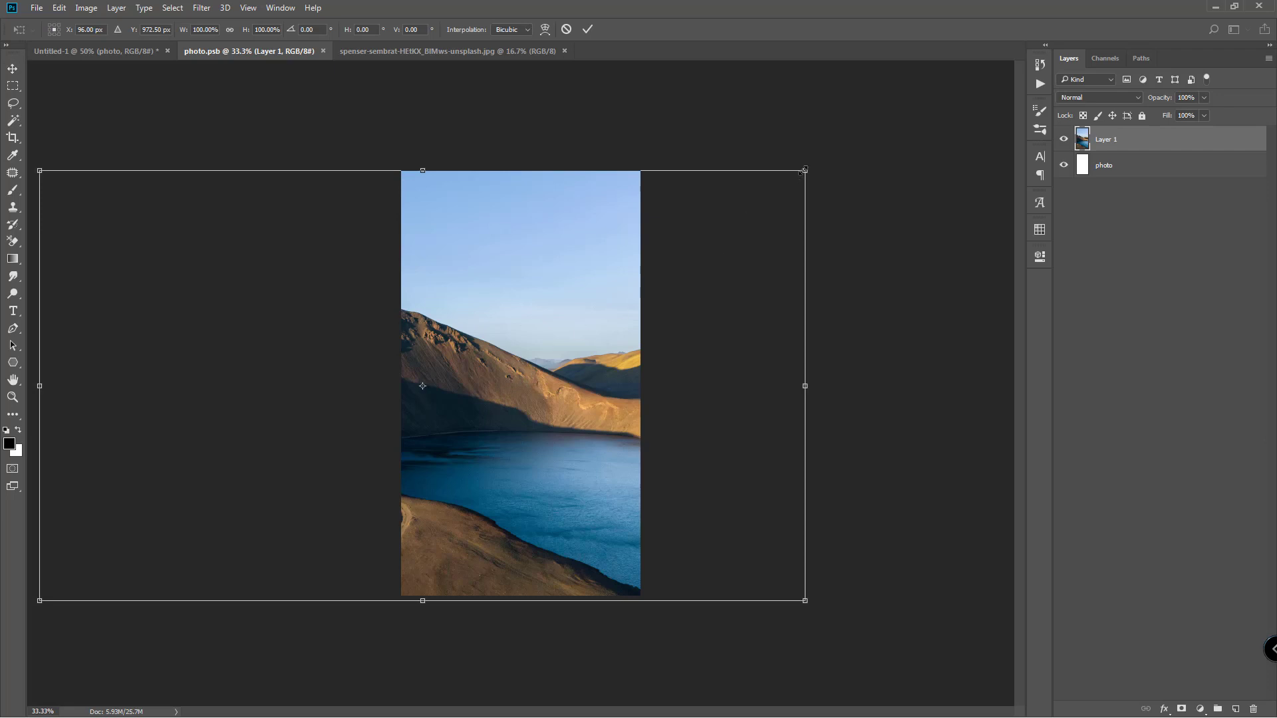
{"action": "left_click_drag", "start_coordinate": [805, 171], "coordinate": [896, 126]}
{"action": "left_click_drag", "start_coordinate": [498, 325], "coordinate": [499, 361]}
{"action": "key", "text": "Return"}
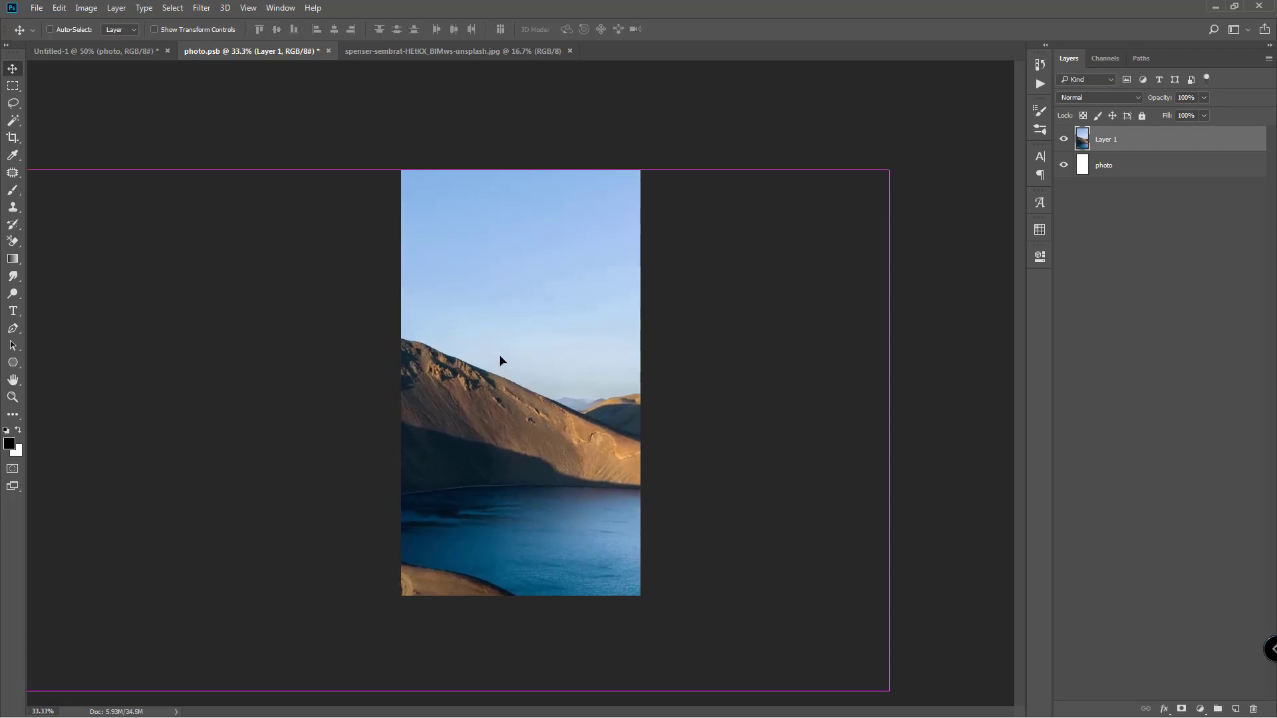
{"action": "left_click", "coordinate": [323, 51]}
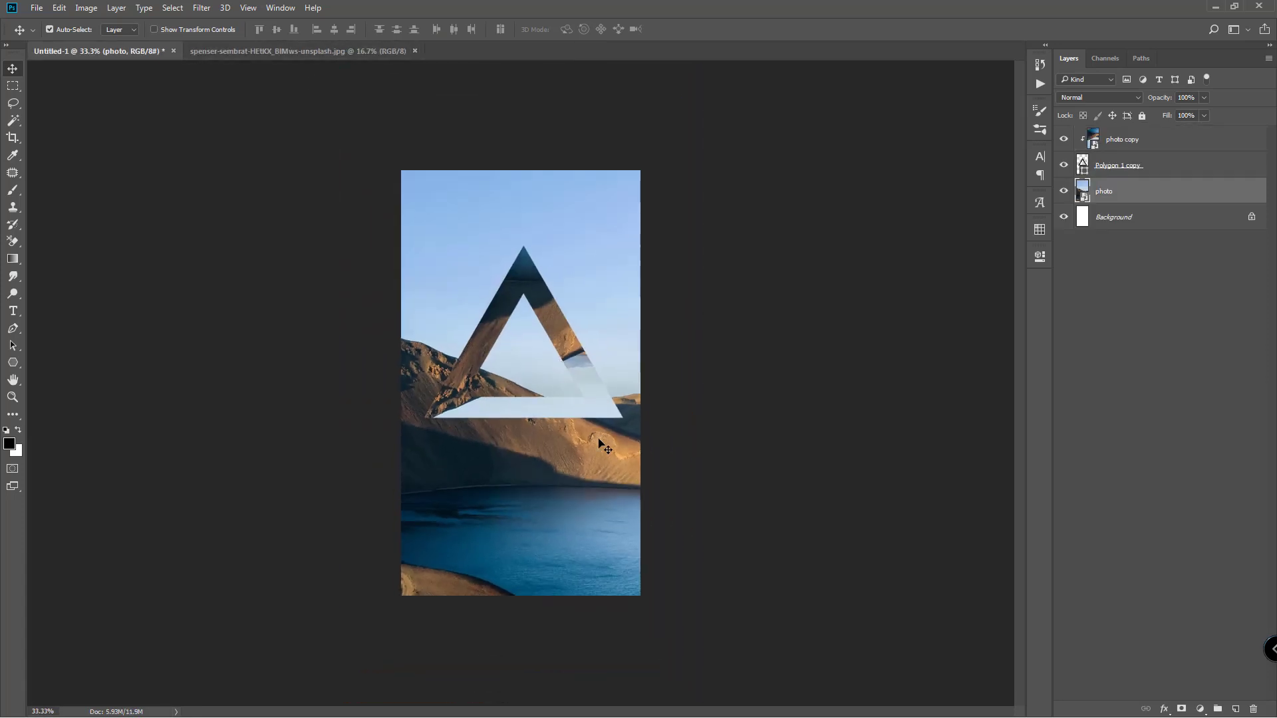
- Flip the clipped photo copy layer horizontally inside the triangle frame
{"action": "key", "text": "ctrl+plus"}
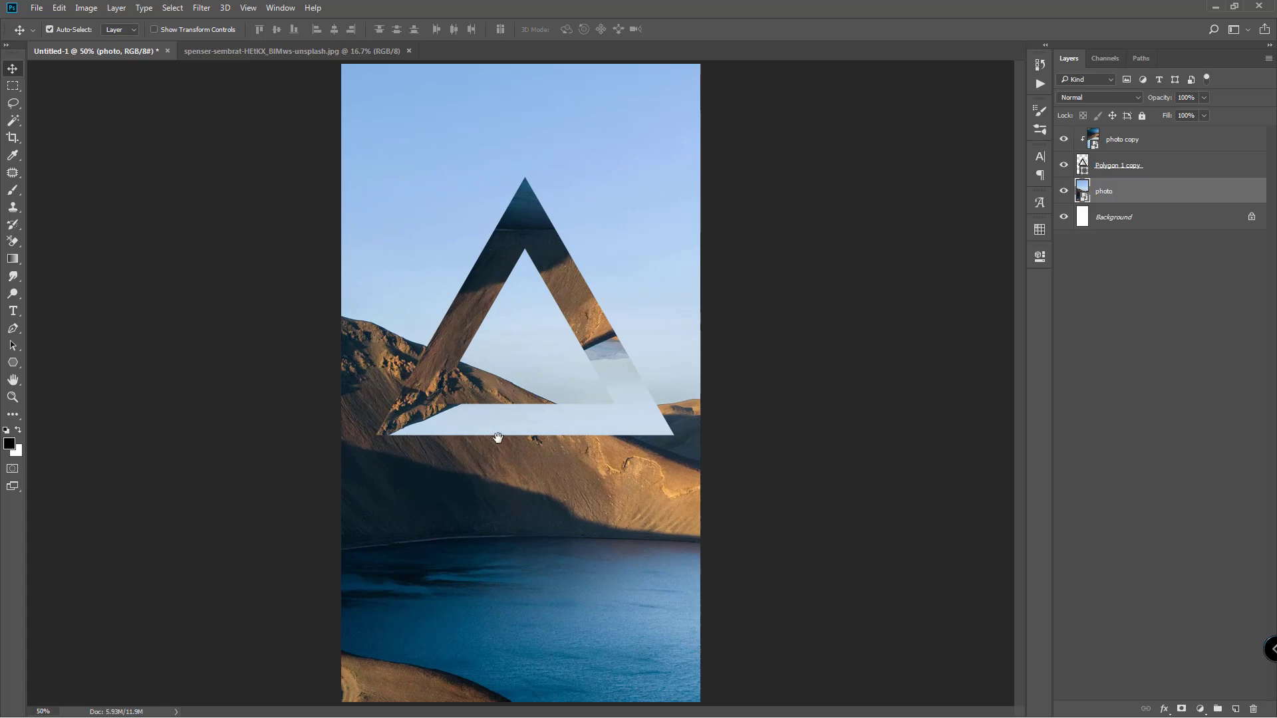
{"action": "left_click", "coordinate": [592, 331]}
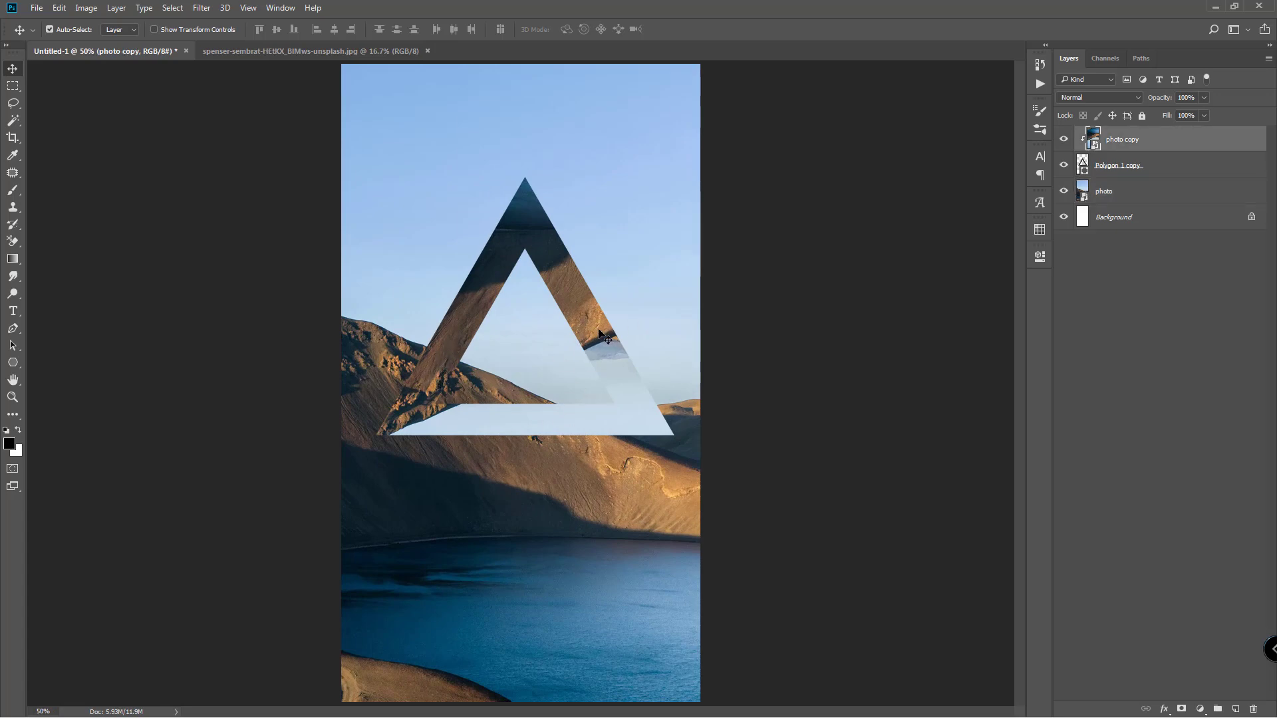
{"action": "key", "text": "ctrl+t"}
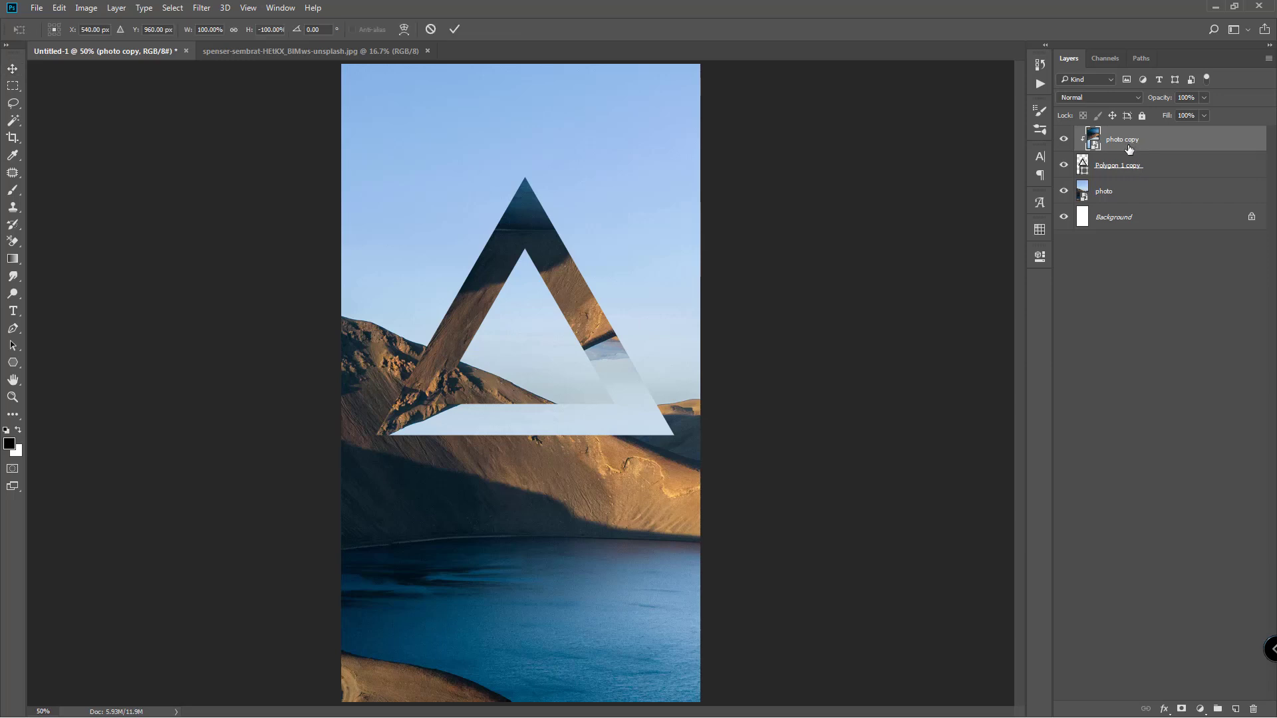
{"action": "right_click", "coordinate": [608, 277]}
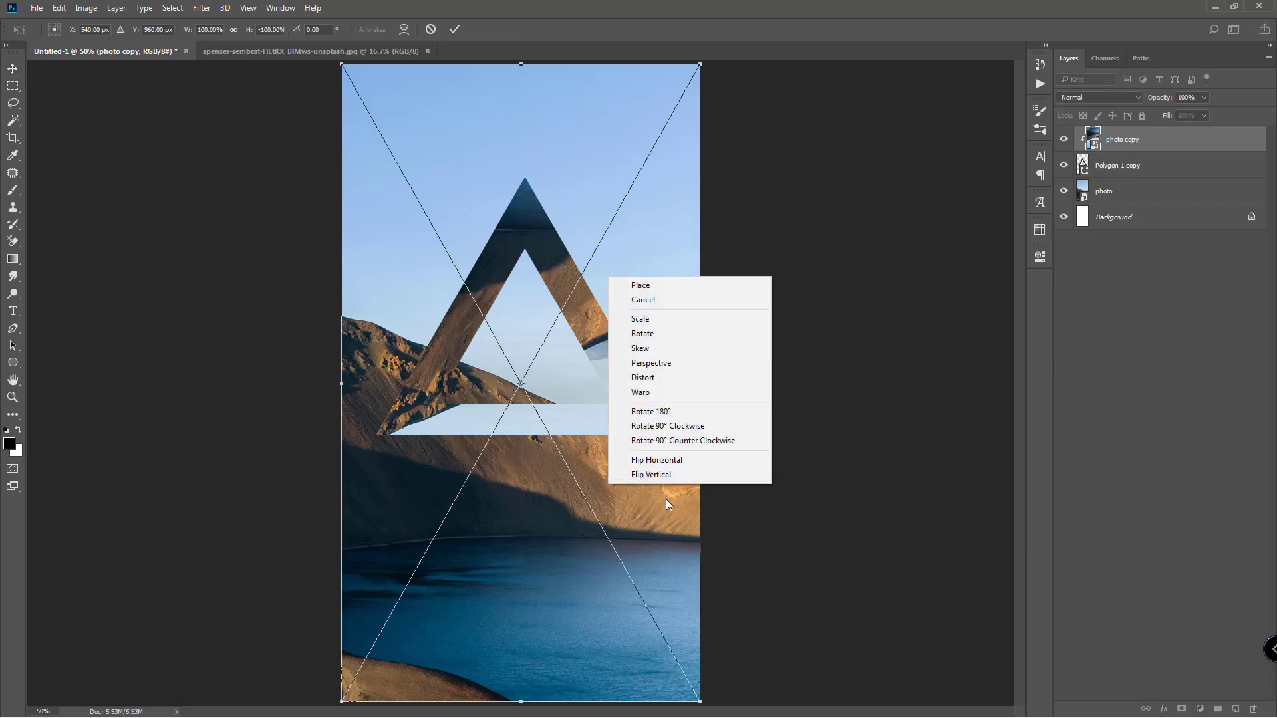
{"action": "left_click", "coordinate": [687, 462]}
{"action": "key", "text": "Return"}
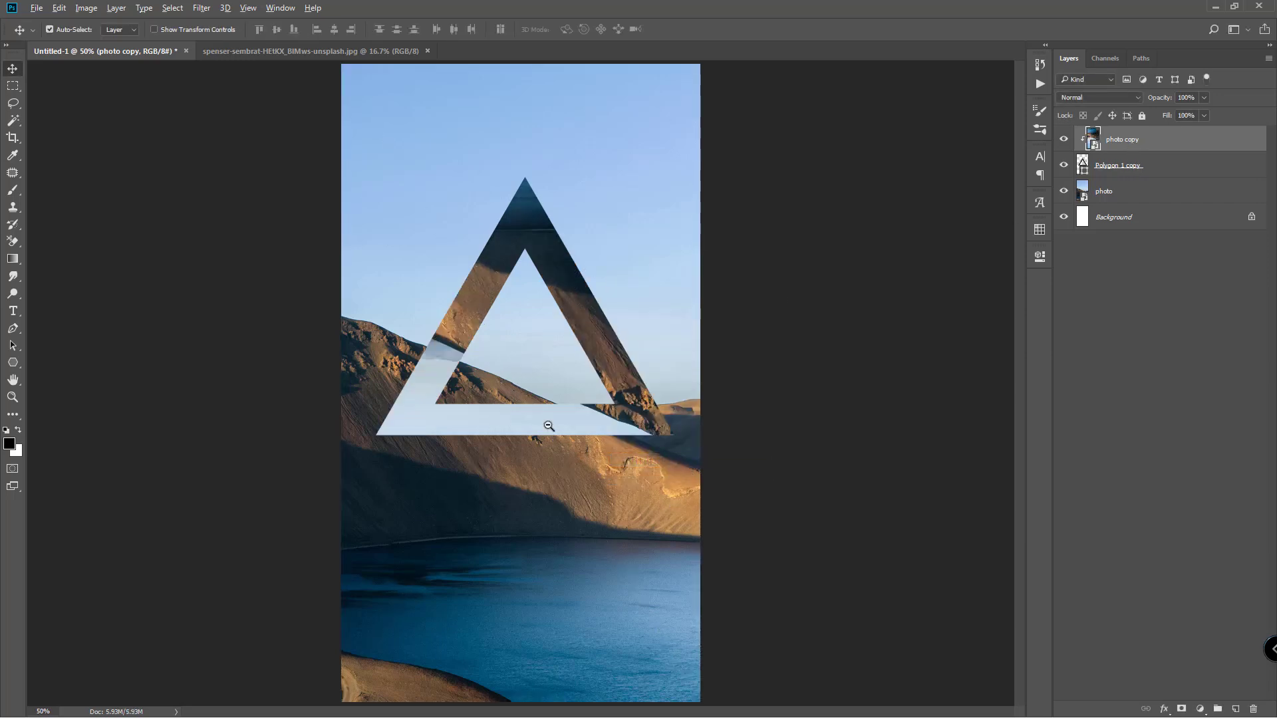
{"action": "key", "text": "ctrl+minus"}
{"action": "key", "text": "ctrl+plus"}
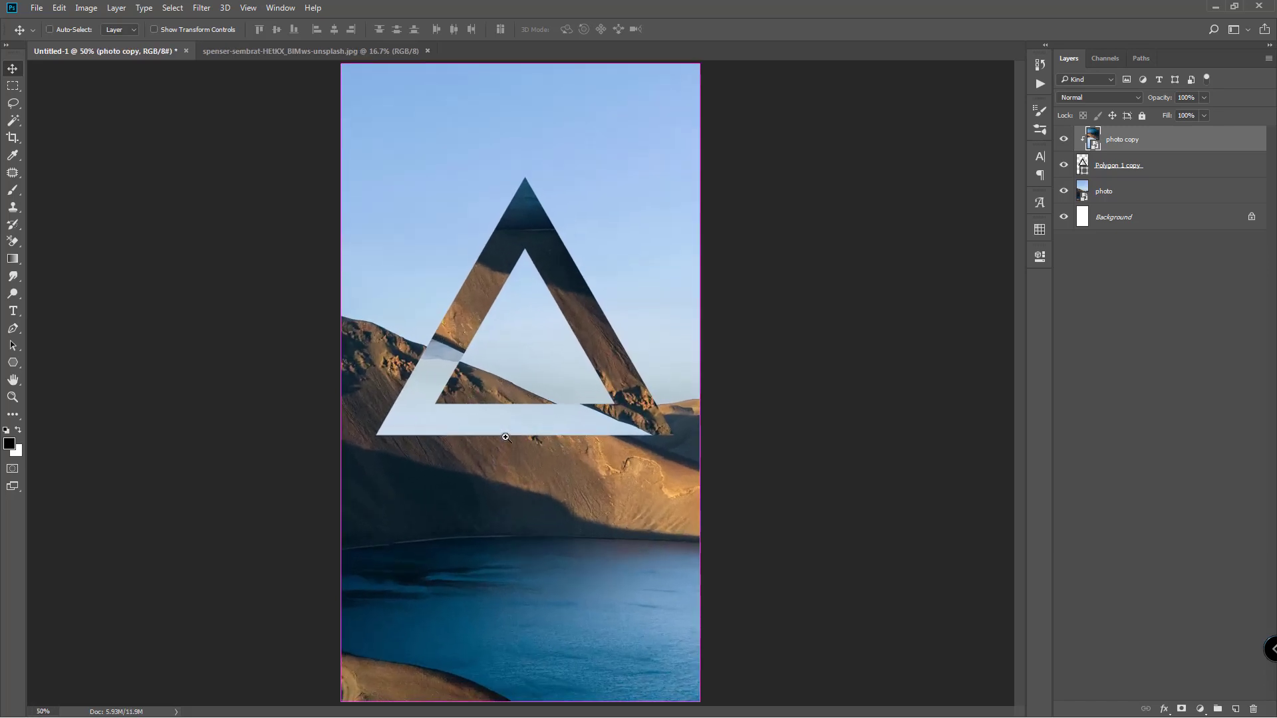
- Save the document with its layers as parallax in PSD format in folder 04
{"action": "key", "text": "ctrl+s"}
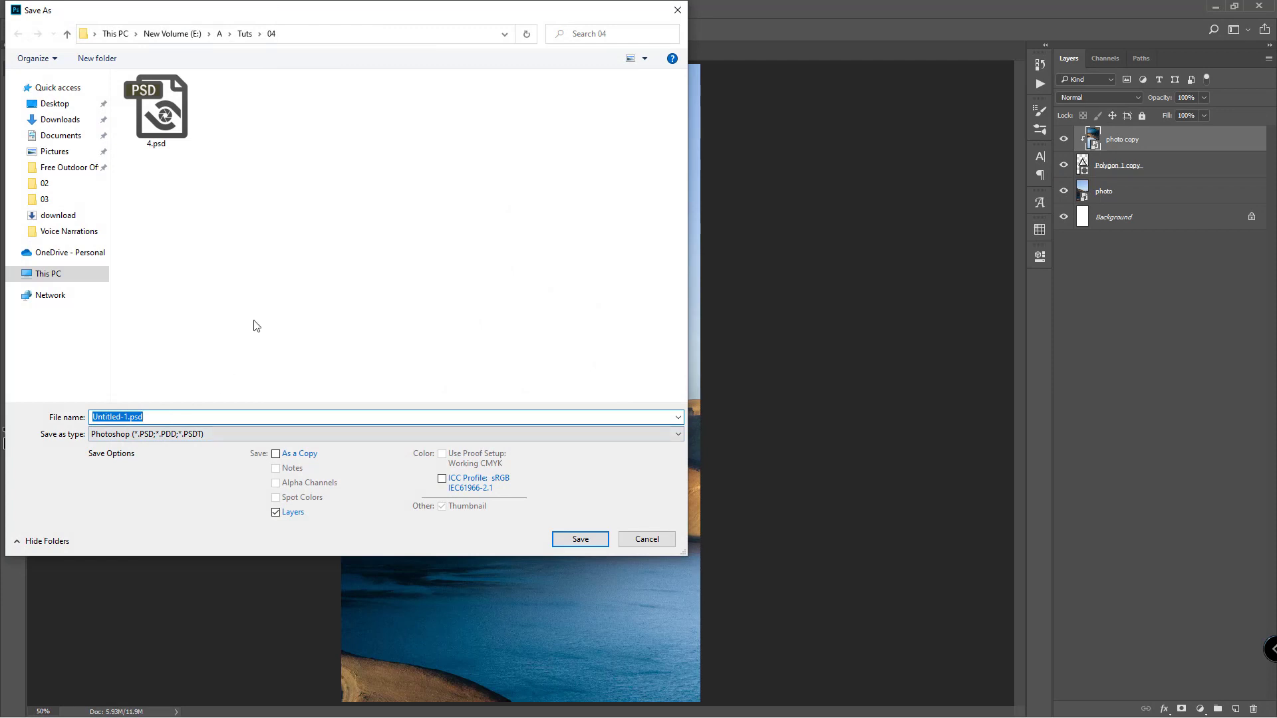
{"action": "type", "text": "parallax"}
{"action": "left_click", "coordinate": [574, 540]}
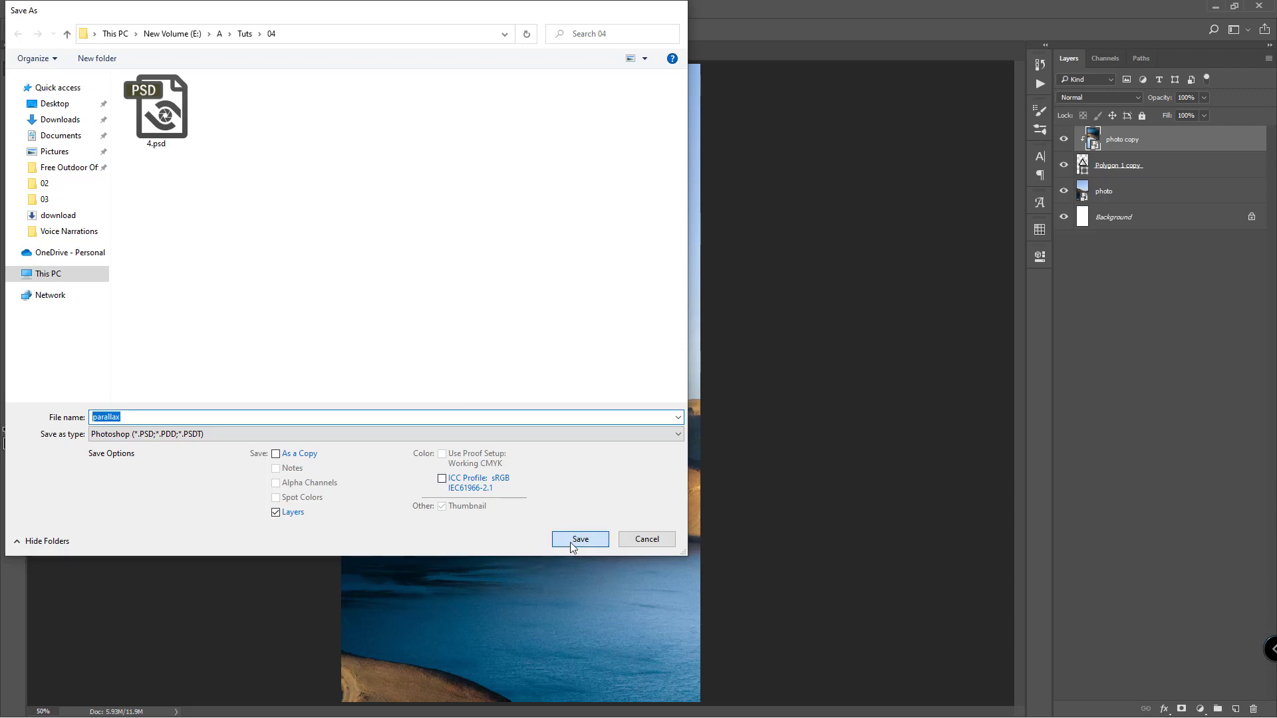
{"action": "key", "text": "Return"}
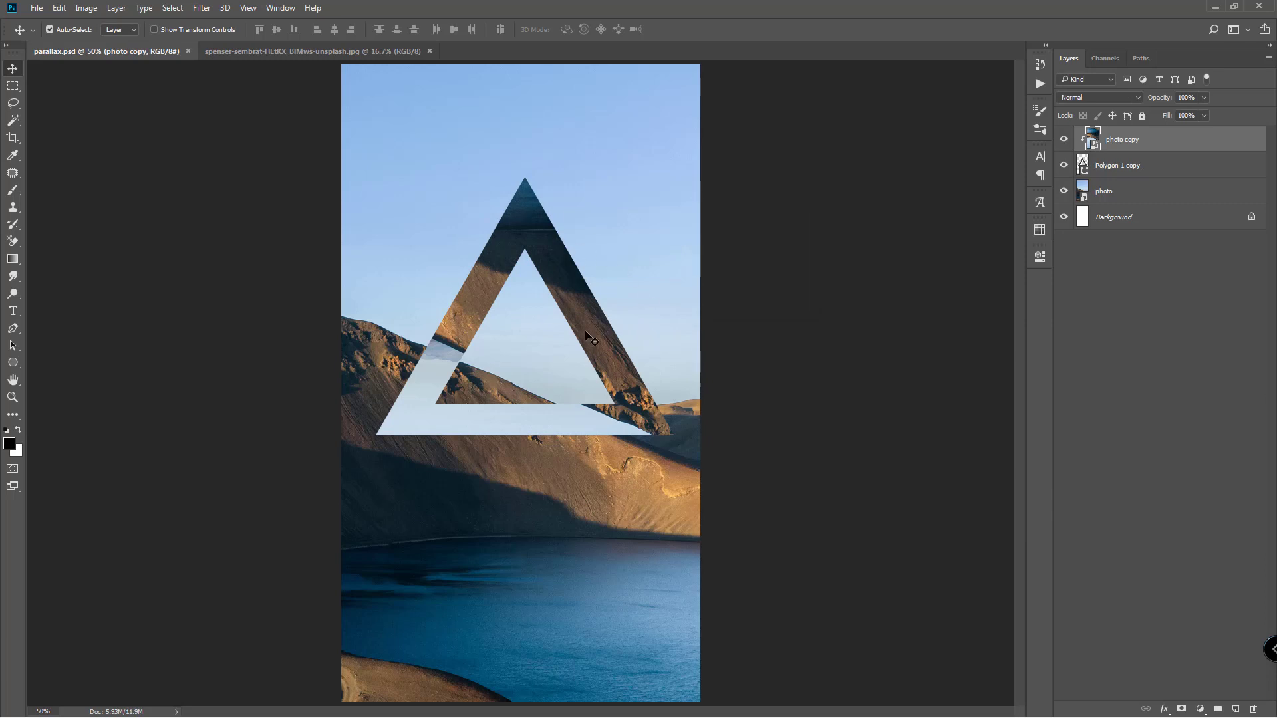
- Switch to the Notepad quote file, copy the line "look deep into nature" and return to Photoshop
{"action": "key", "text": "alt+Tab"}
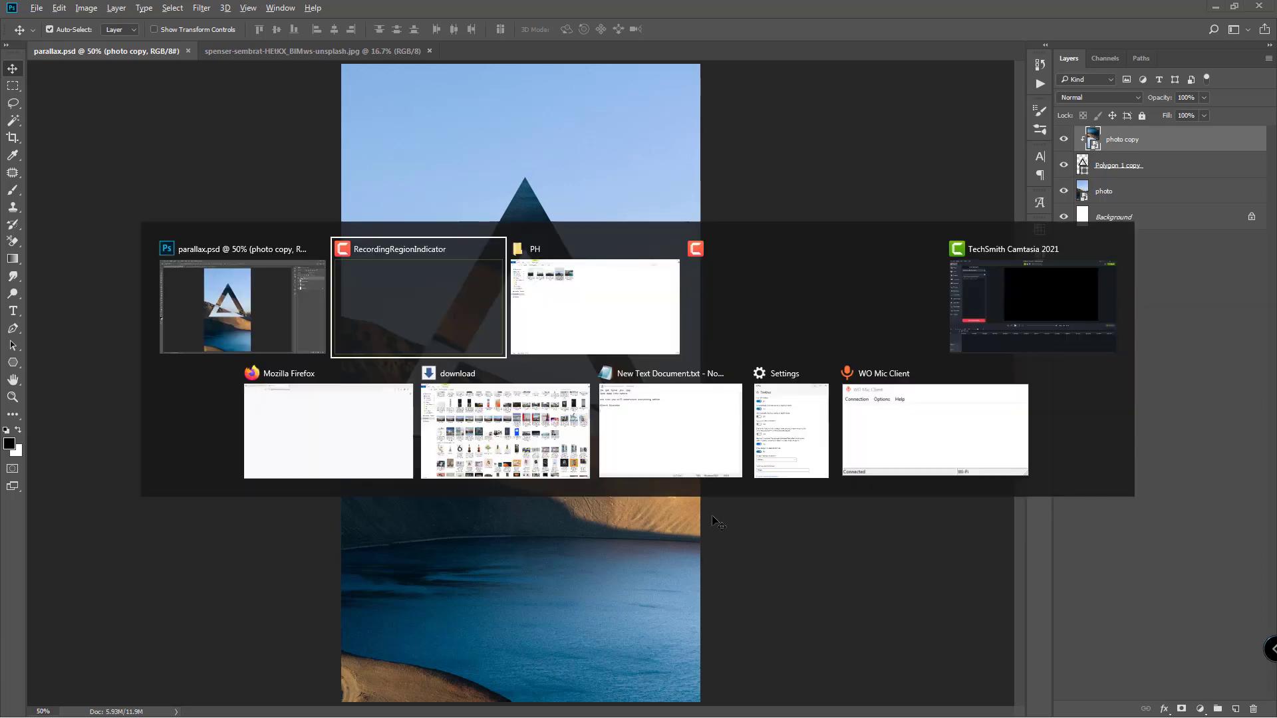
{"action": "left_click", "coordinate": [677, 436]}
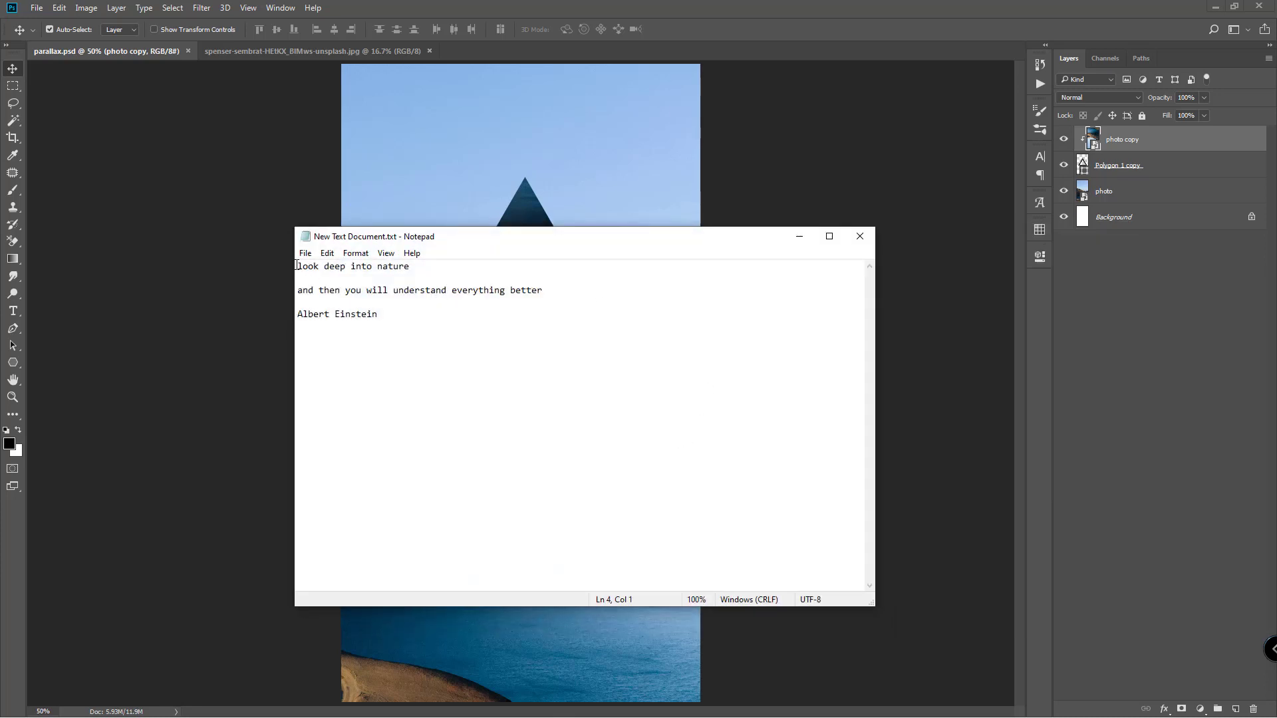
{"action": "left_click_drag", "start_coordinate": [298, 266], "coordinate": [489, 266]}
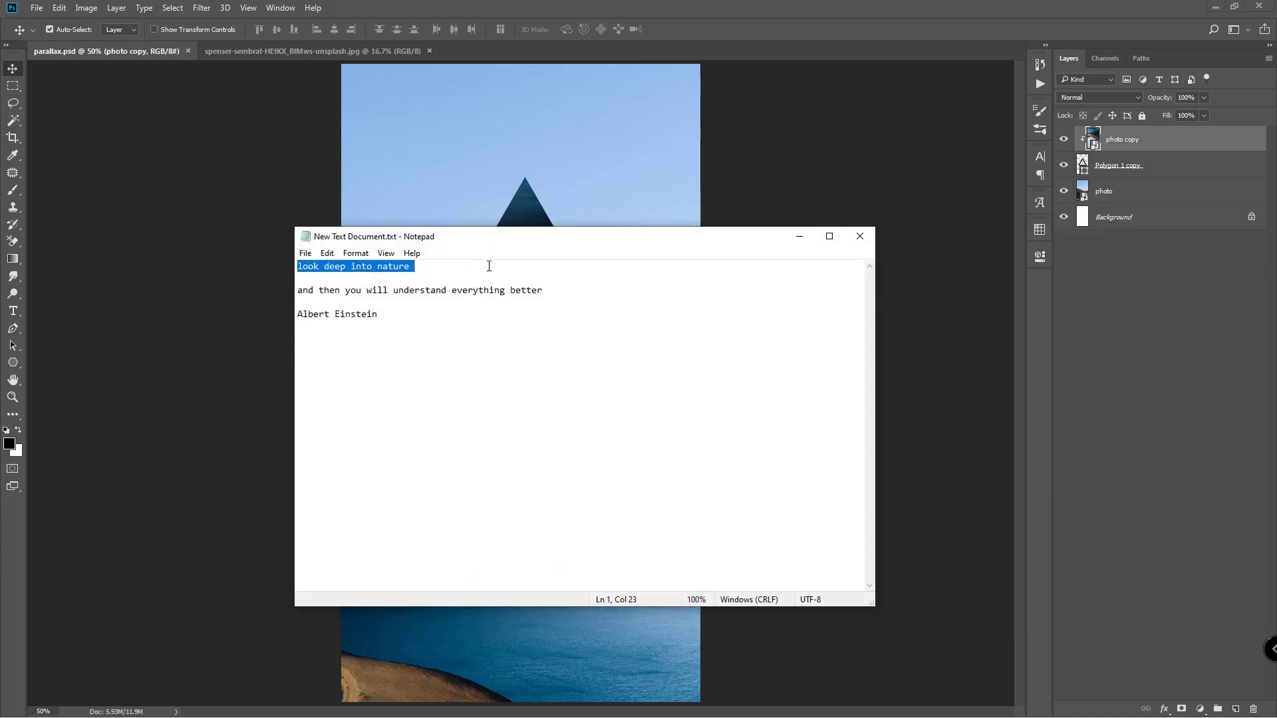
{"action": "right_click", "coordinate": [386, 268]}
{"action": "left_click", "coordinate": [449, 312]}
{"action": "left_click", "coordinate": [562, 166]}
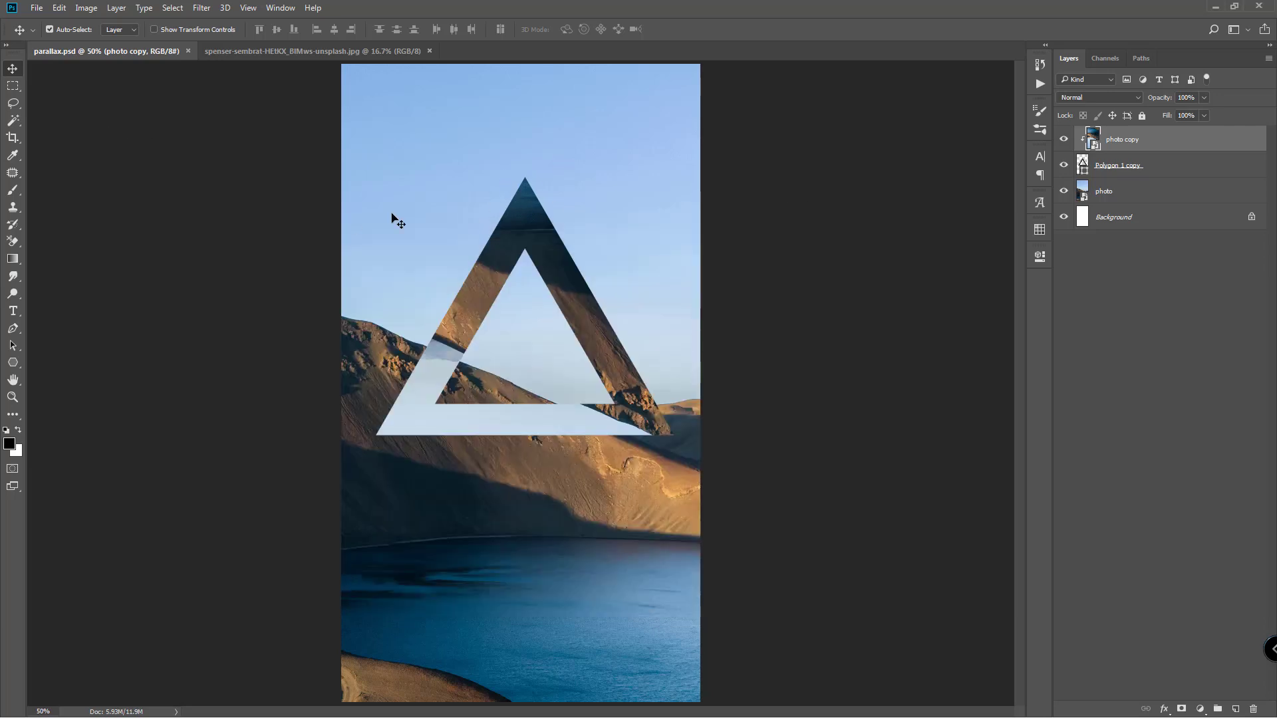
- Paste the copied line "look deep into nature" as a new text layer near the triangle's apex and size it at 40 px
{"action": "left_click", "coordinate": [13, 311]}
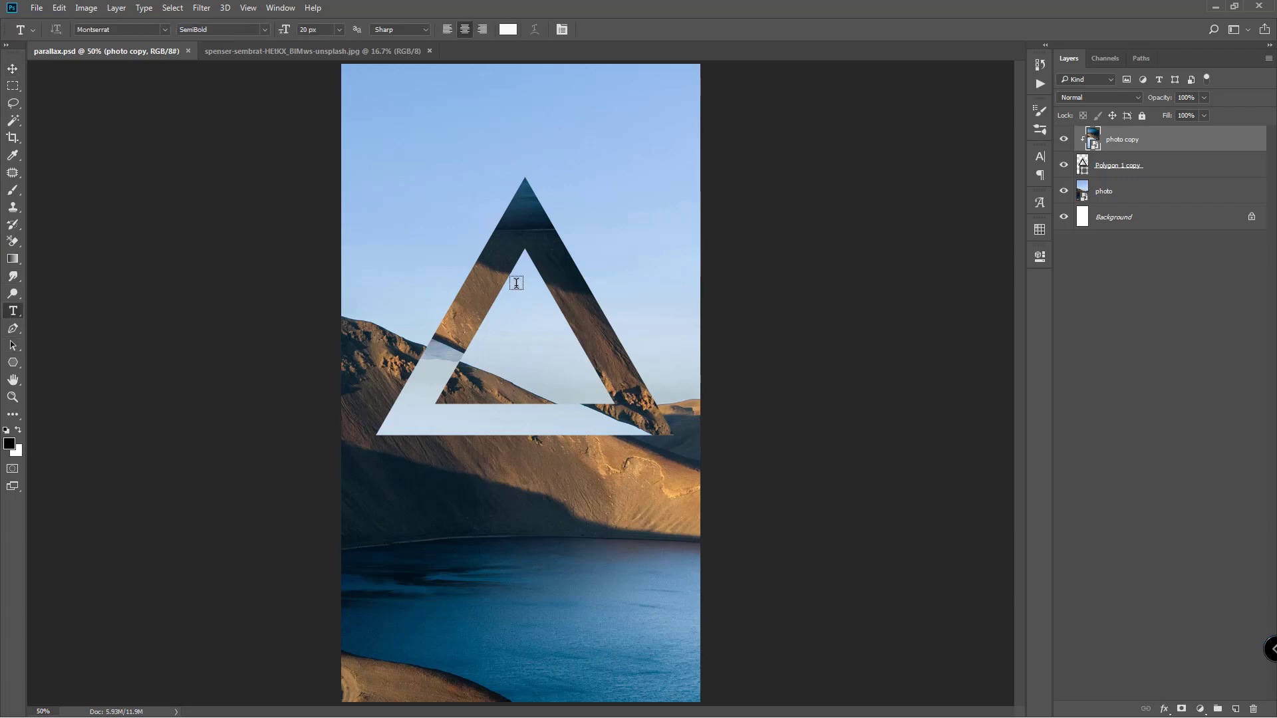
{"action": "left_click", "coordinate": [440, 236]}
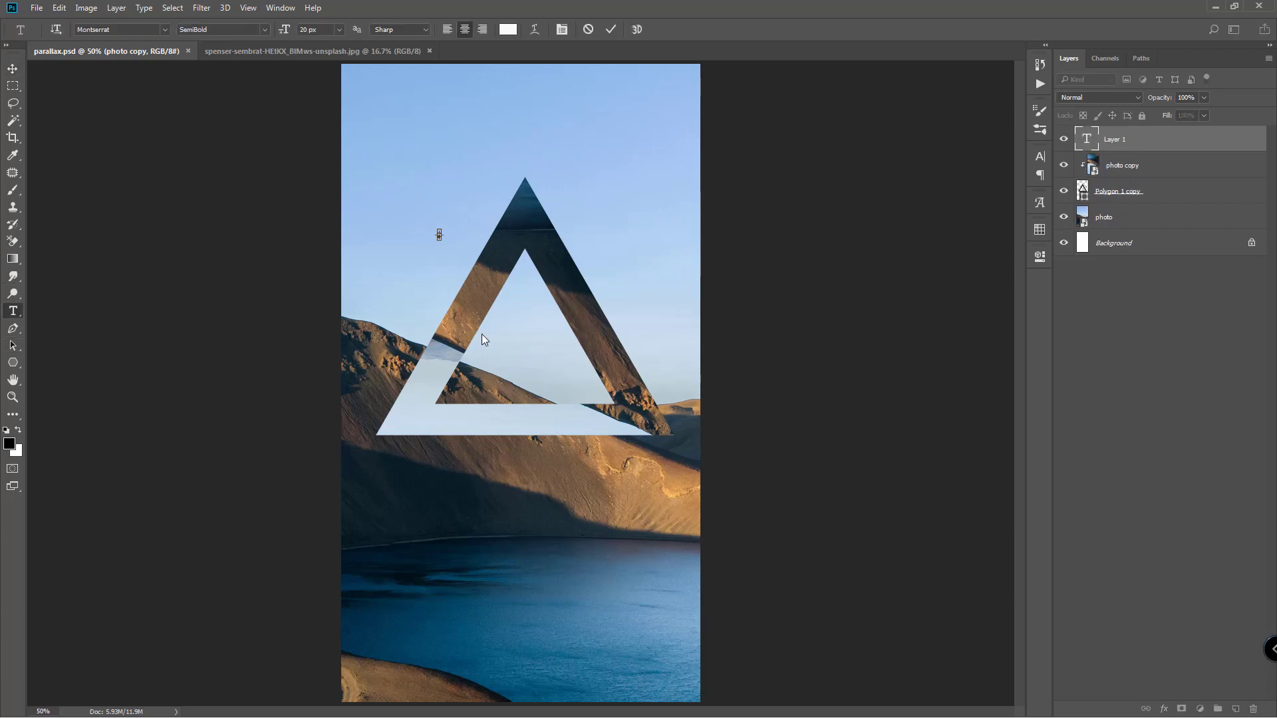
{"action": "key", "text": "ctrl+v"}
{"action": "key", "text": "ctrl+a"}
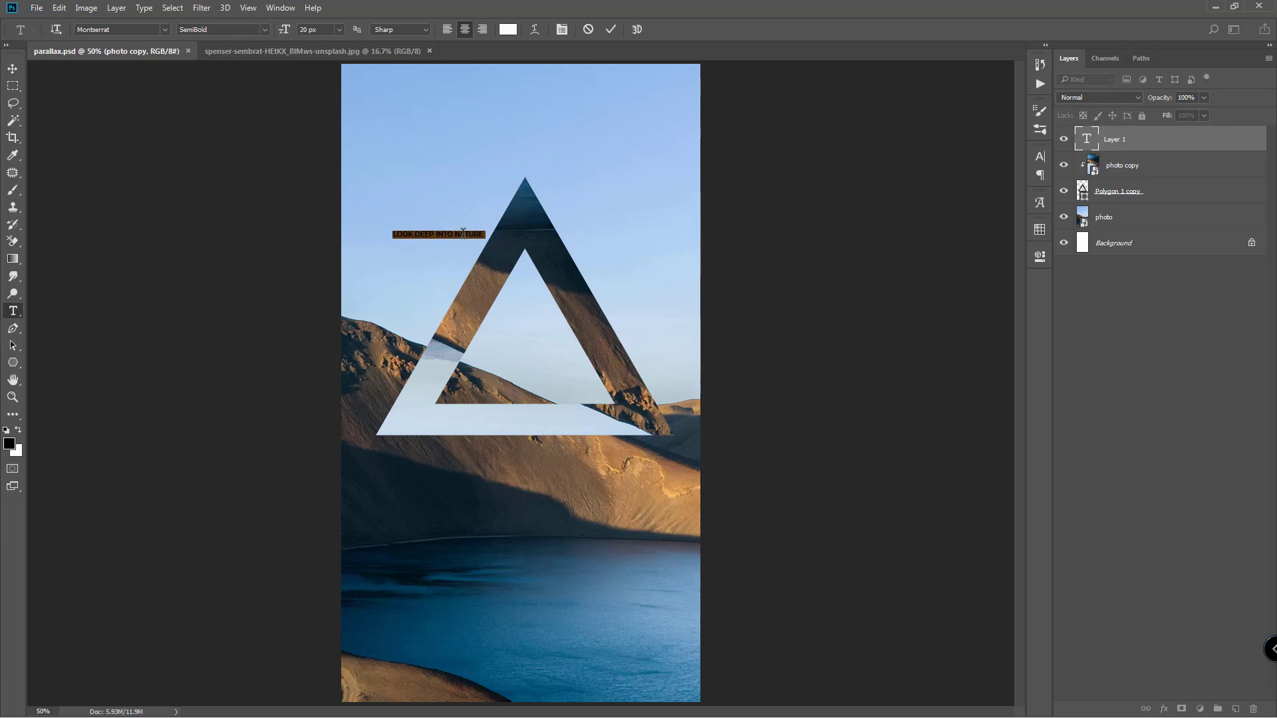
{"action": "left_click_drag", "start_coordinate": [318, 28], "coordinate": [259, 30]}
{"action": "type", "text": "20"}
{"action": "type", "text": "40"}
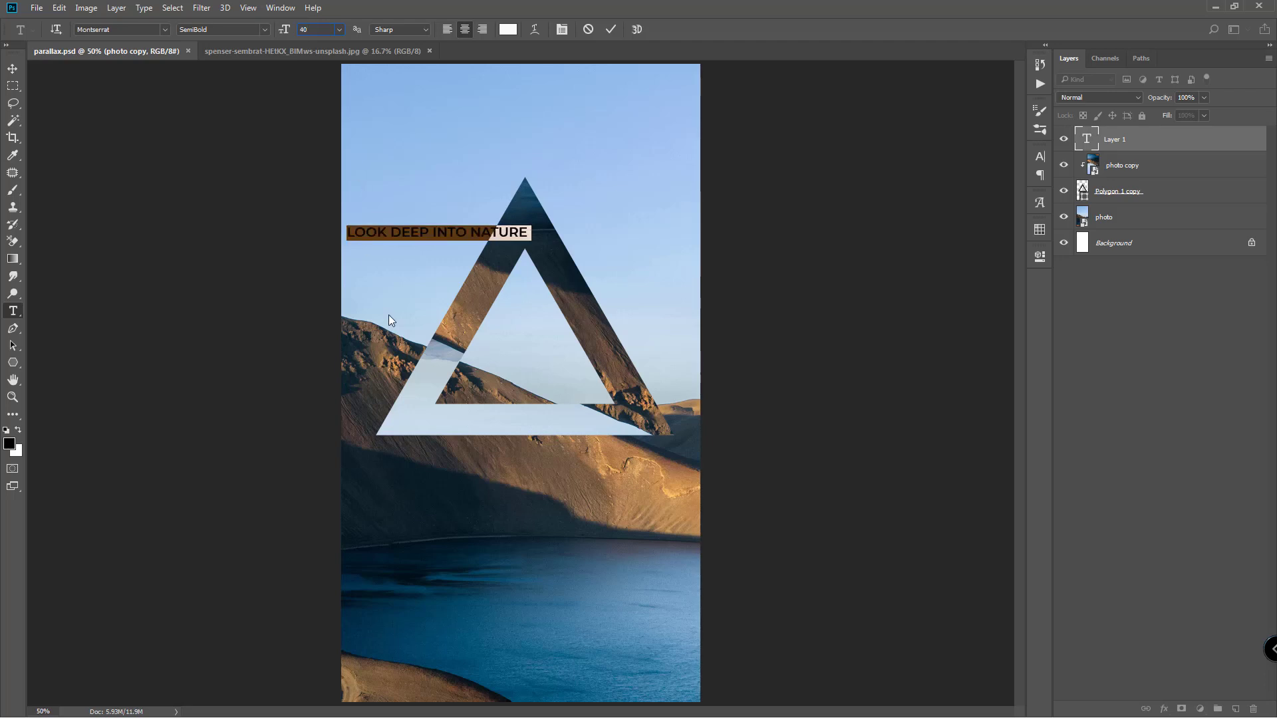
{"action": "key", "text": "ctrl+Return"}
{"action": "key", "text": "v"}
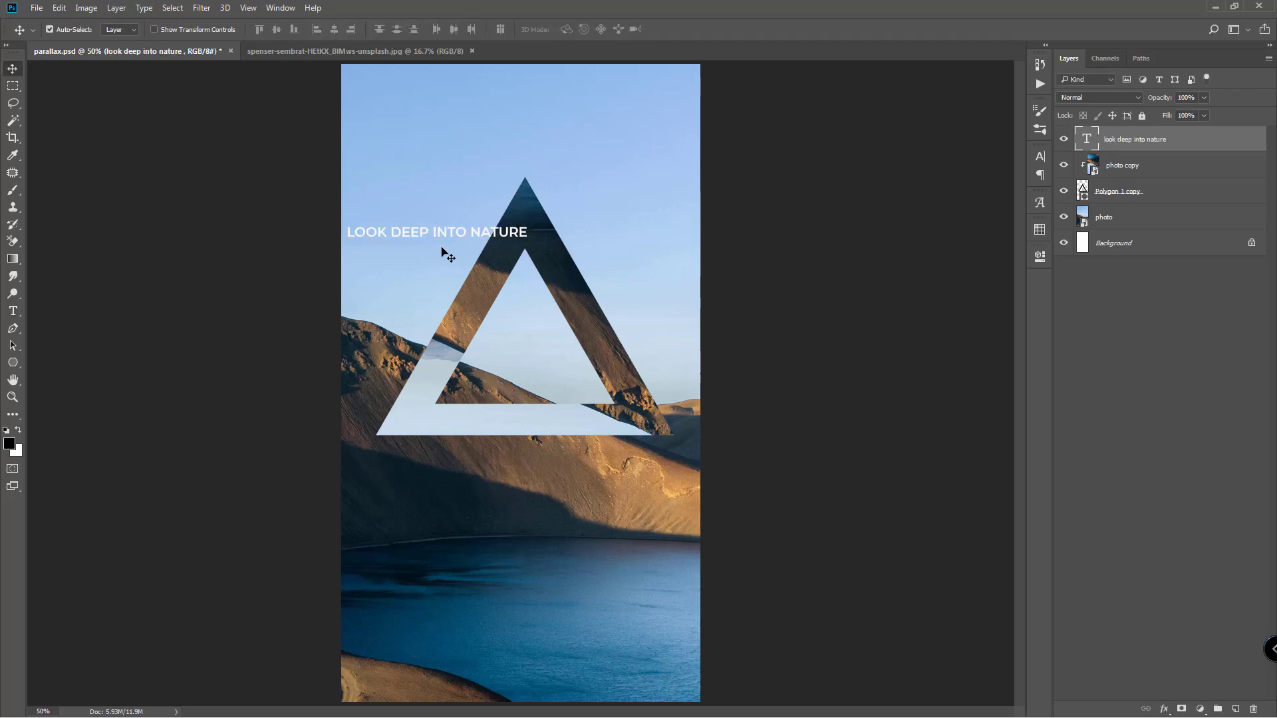
- Move the quote text to the canvas's horizontal center and change its font to Young Serif
{"action": "left_click_drag", "start_coordinate": [462, 230], "coordinate": [600, 231]}
{"action": "key", "text": "ctrl+z"}
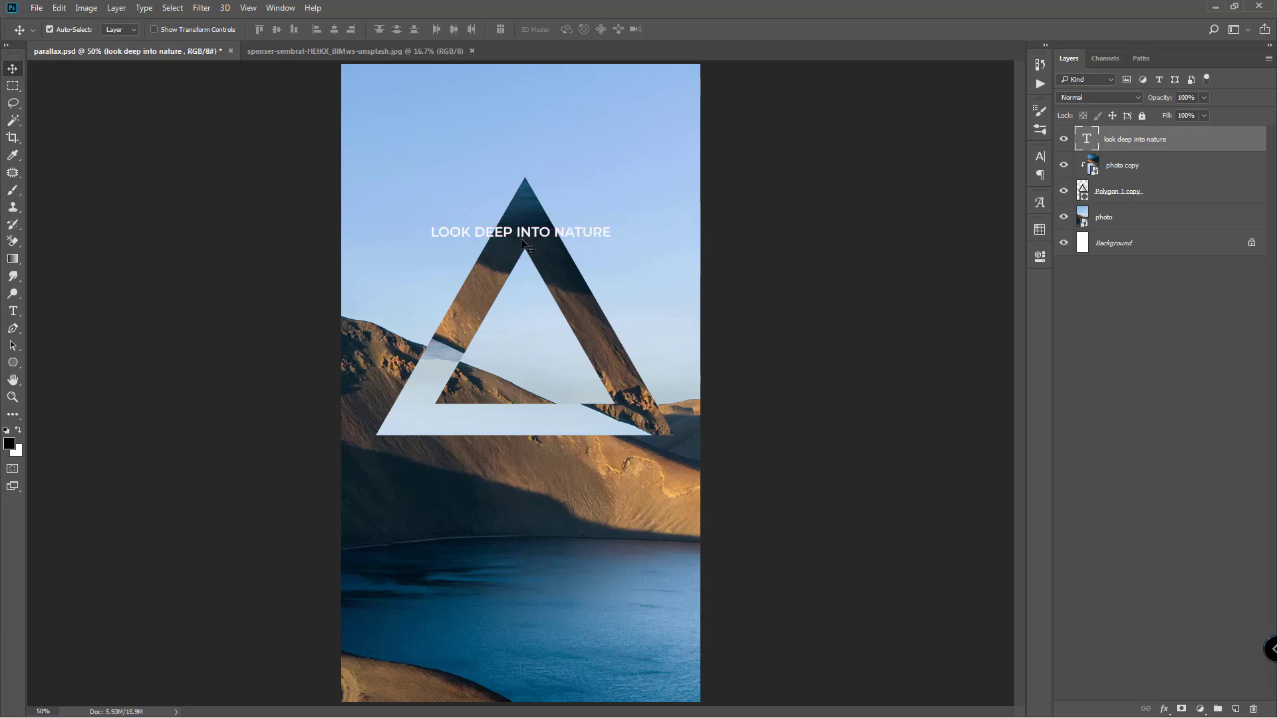
{"action": "key", "text": "t"}
{"action": "triple_click", "coordinate": [521, 234]}
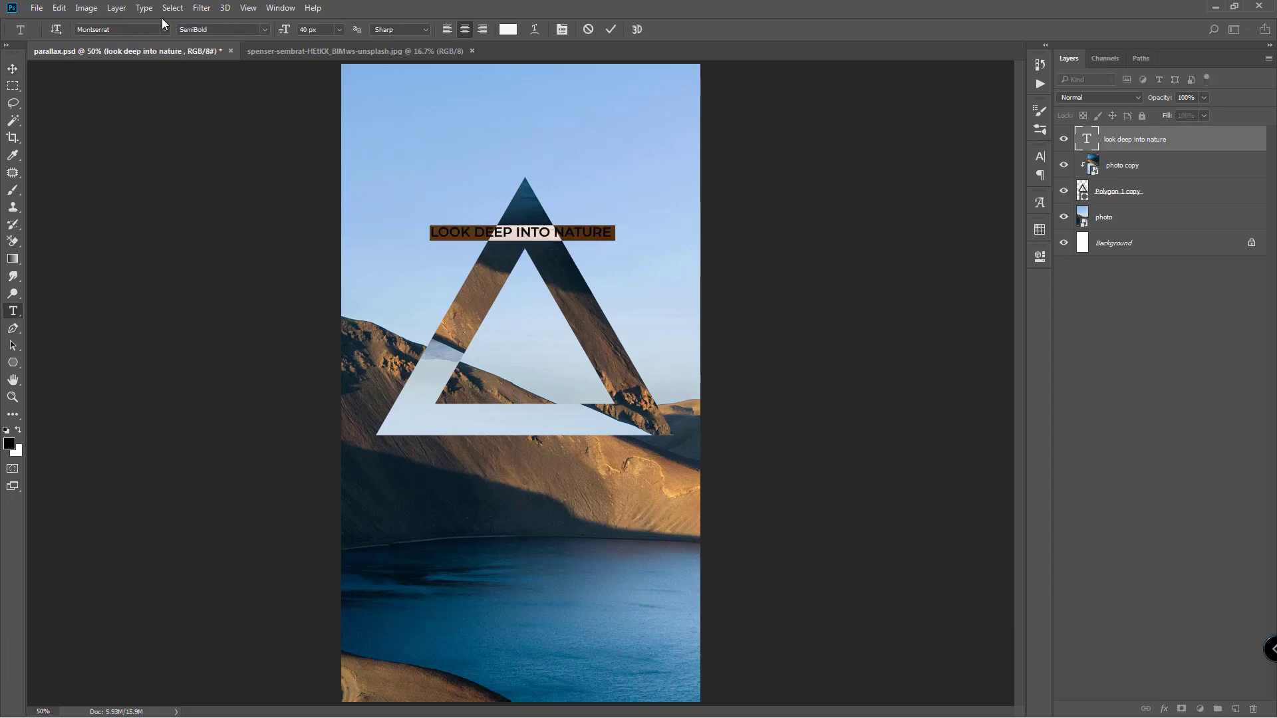
{"action": "left_click", "coordinate": [138, 34]}
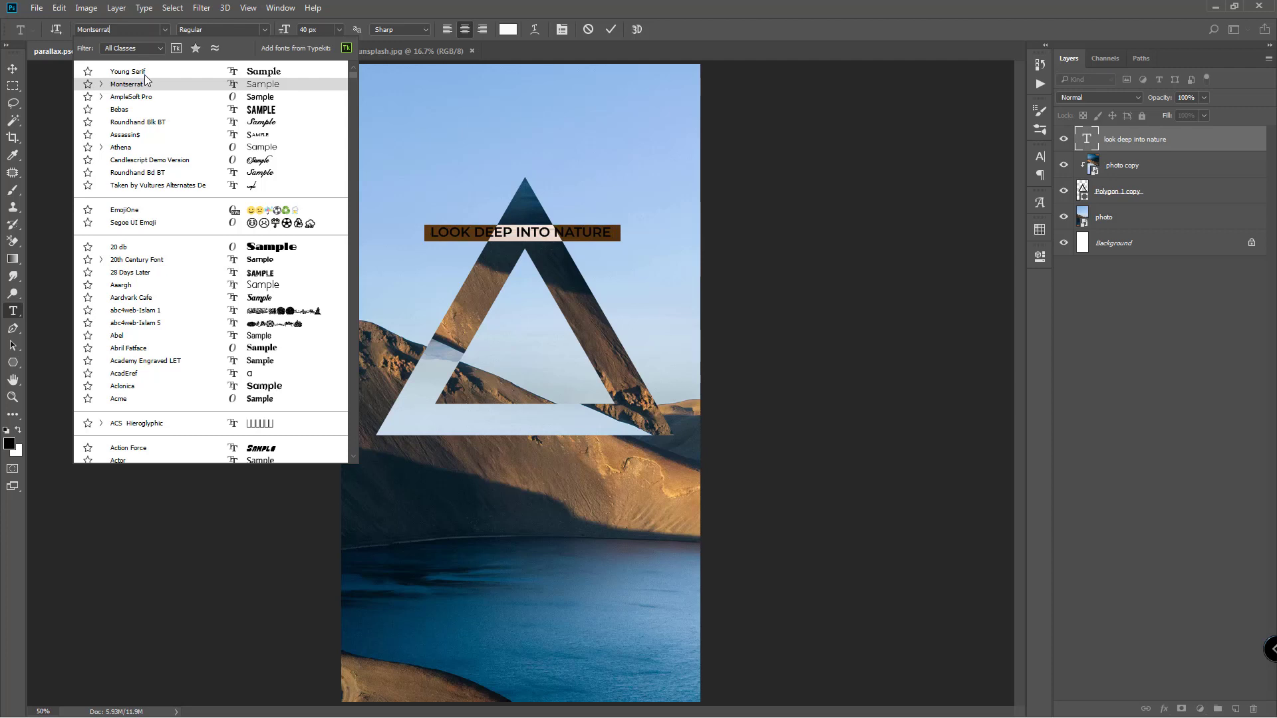
{"action": "left_click", "coordinate": [145, 74]}
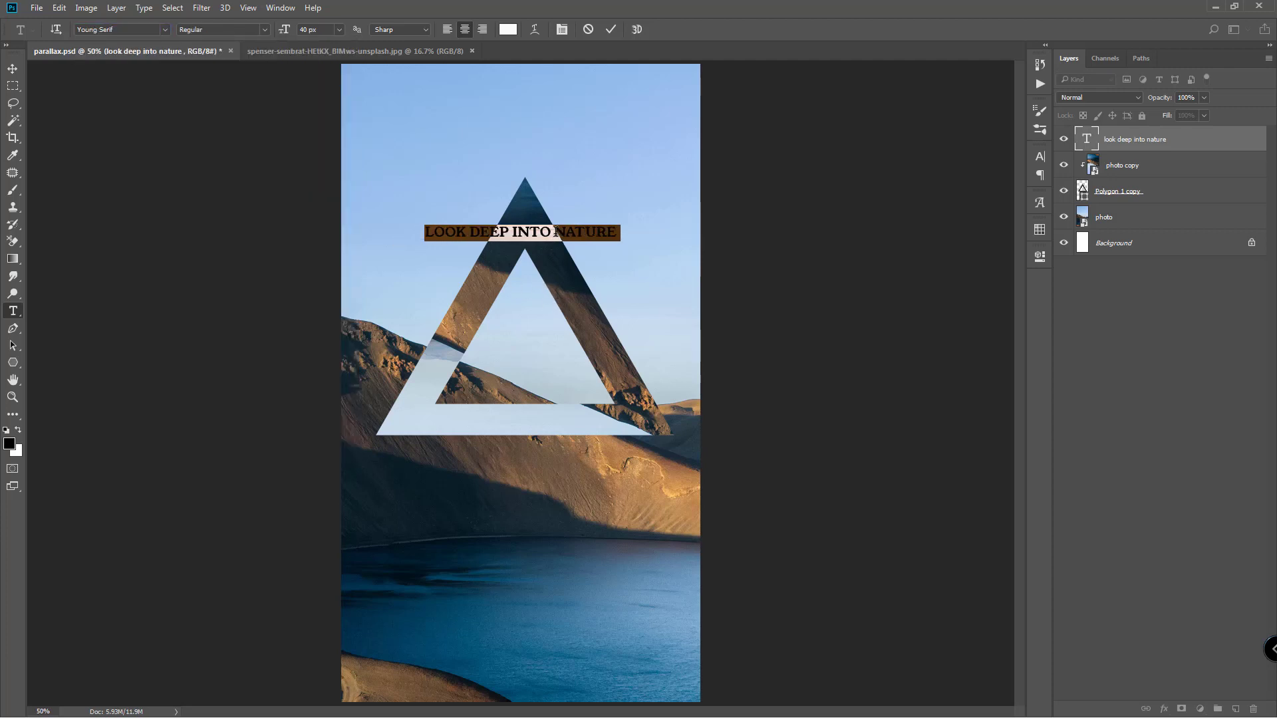
- Break the quote text into two lines after "LOOK DEEP"
{"action": "left_click", "coordinate": [584, 233]}
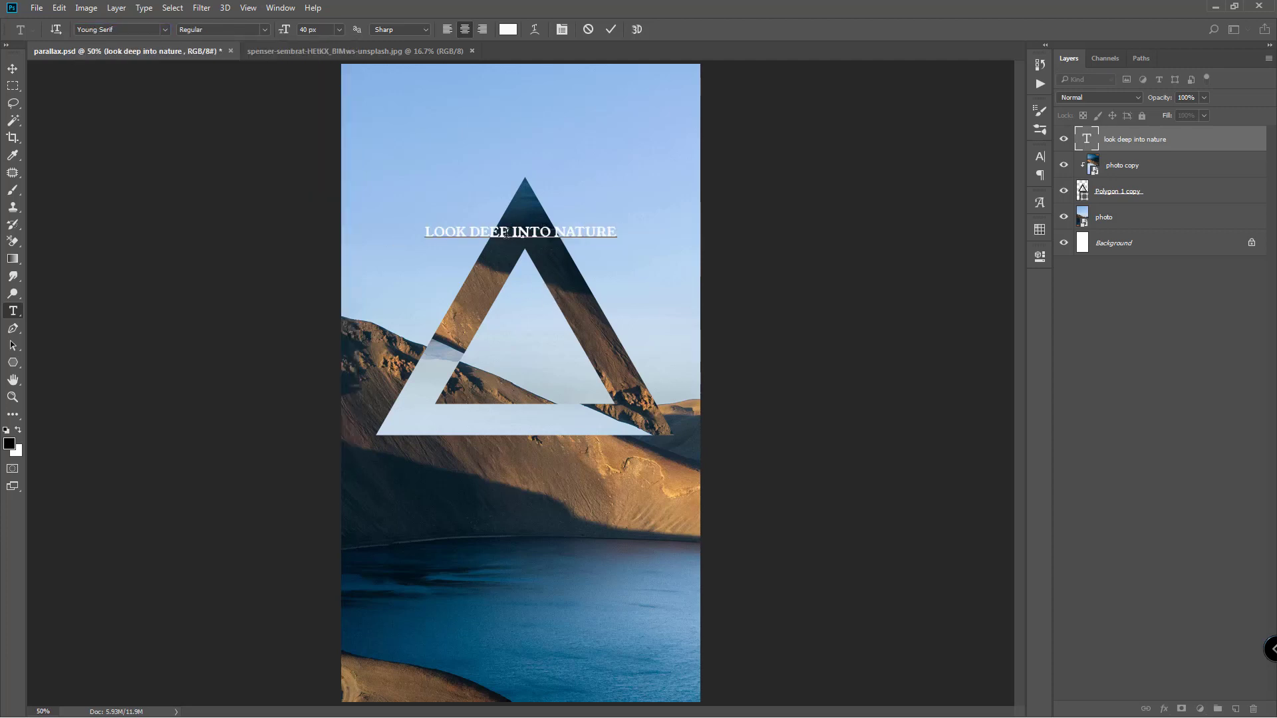
{"action": "left_click", "coordinate": [511, 232]}
{"action": "key", "text": "Return"}
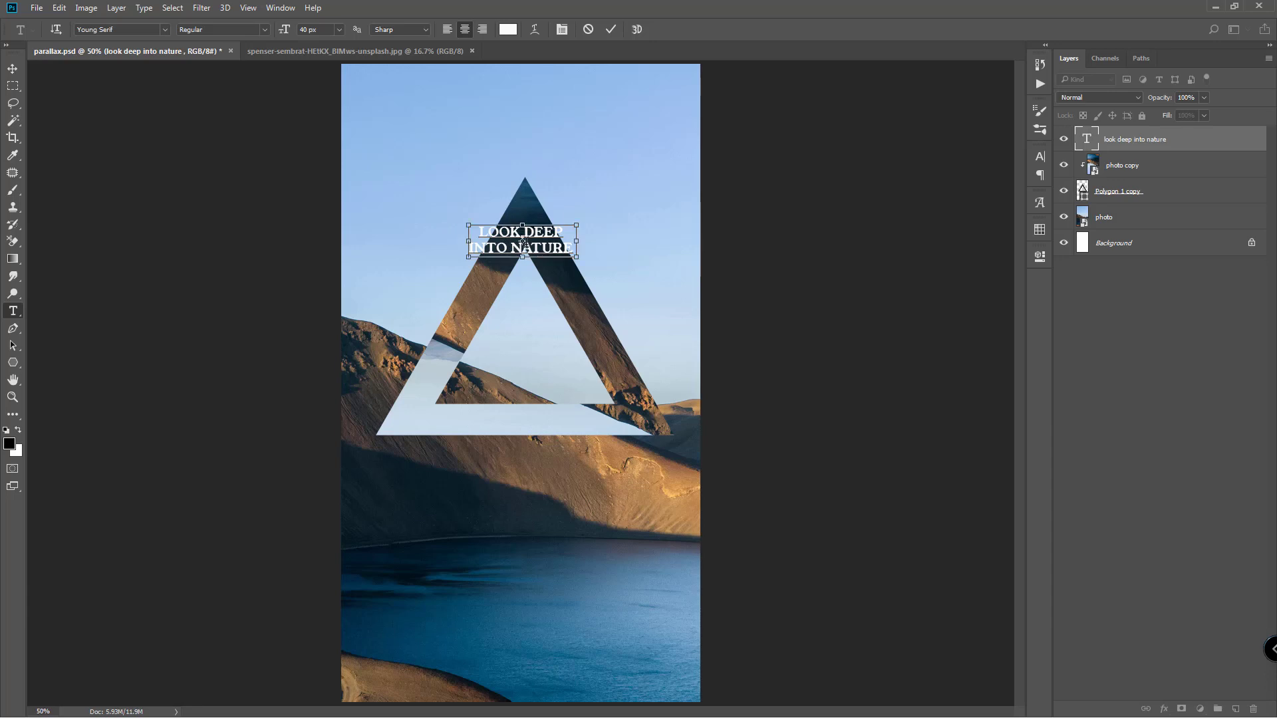
- Increase the two-line quote text's size to 70 px, commit the edit and save the document
{"action": "key", "text": "ctrl+a"}
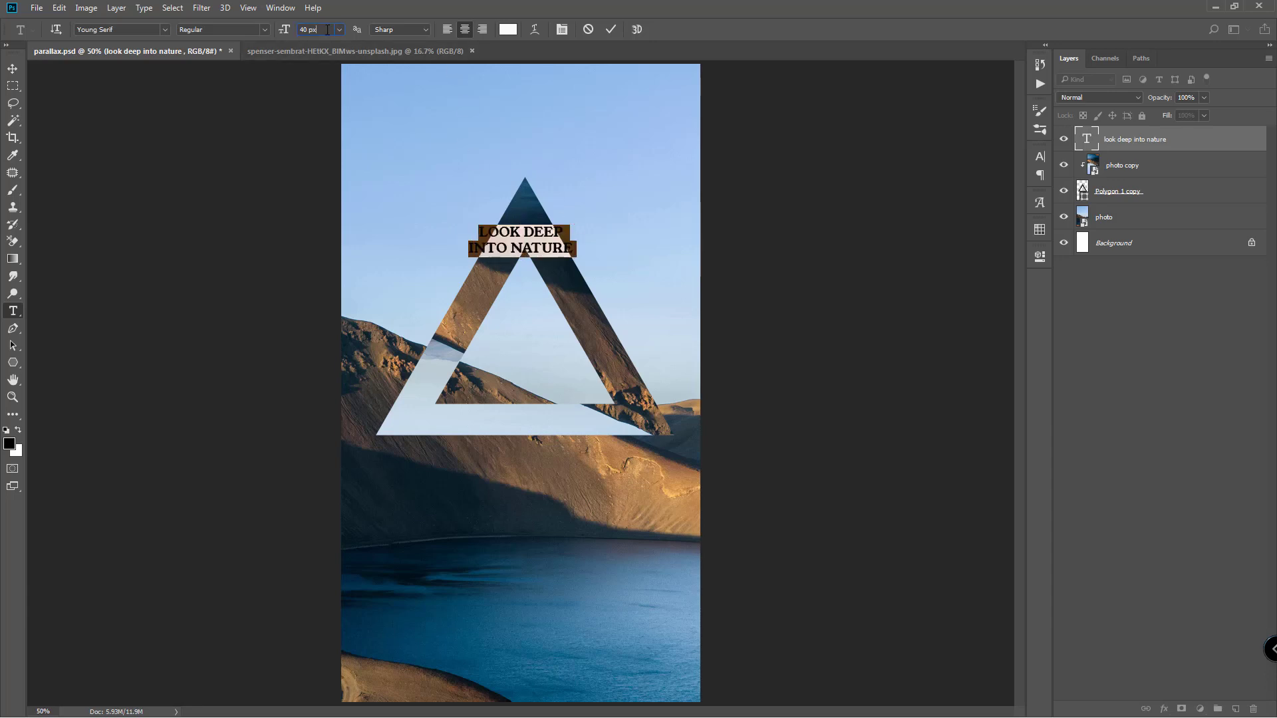
{"action": "key", "text": "shift+Up"}
{"action": "key", "text": "shift+Up"}
{"action": "key", "text": "shift+Up"}
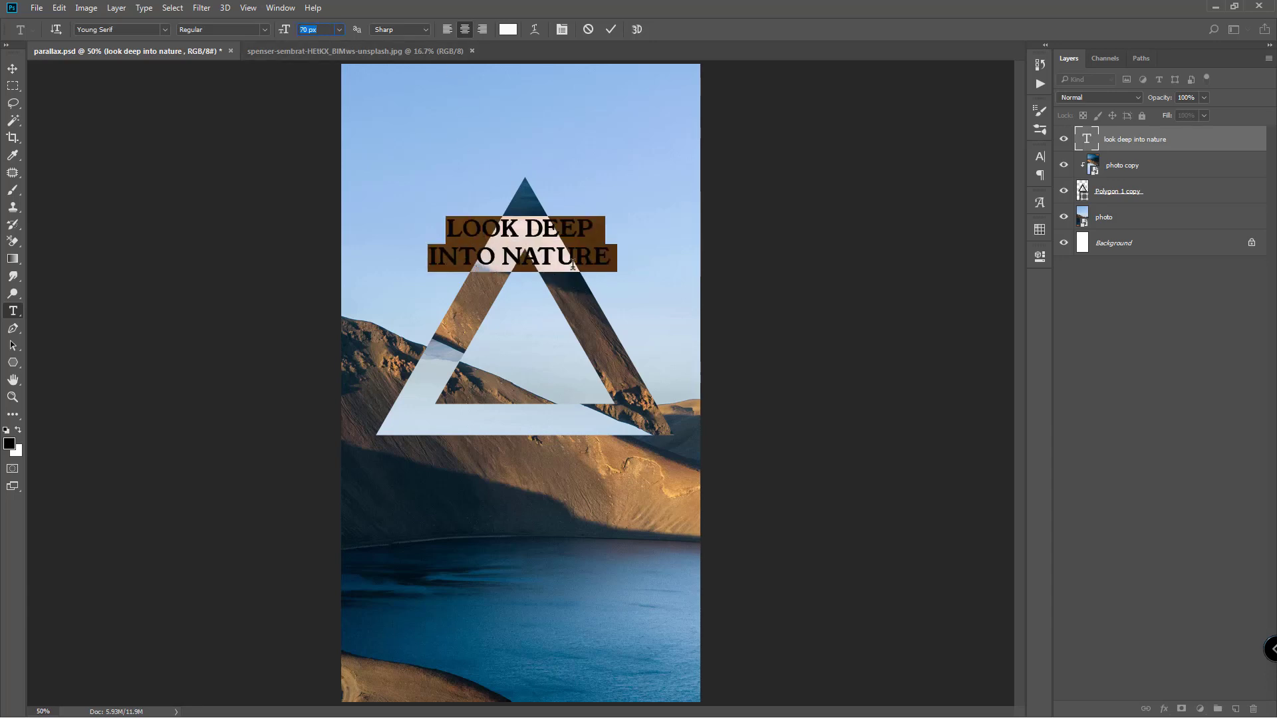
{"action": "left_click", "coordinate": [571, 259]}
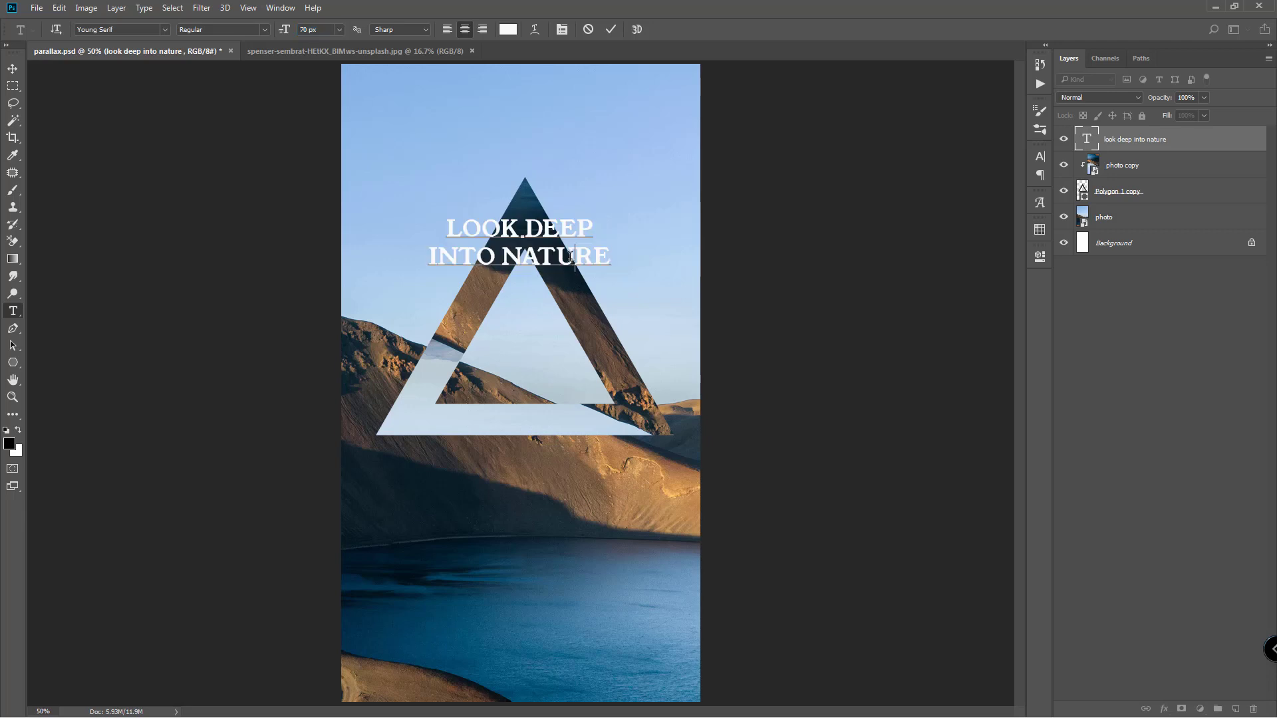
{"action": "key", "text": "ctrl+Return"}
{"action": "key", "text": "v"}
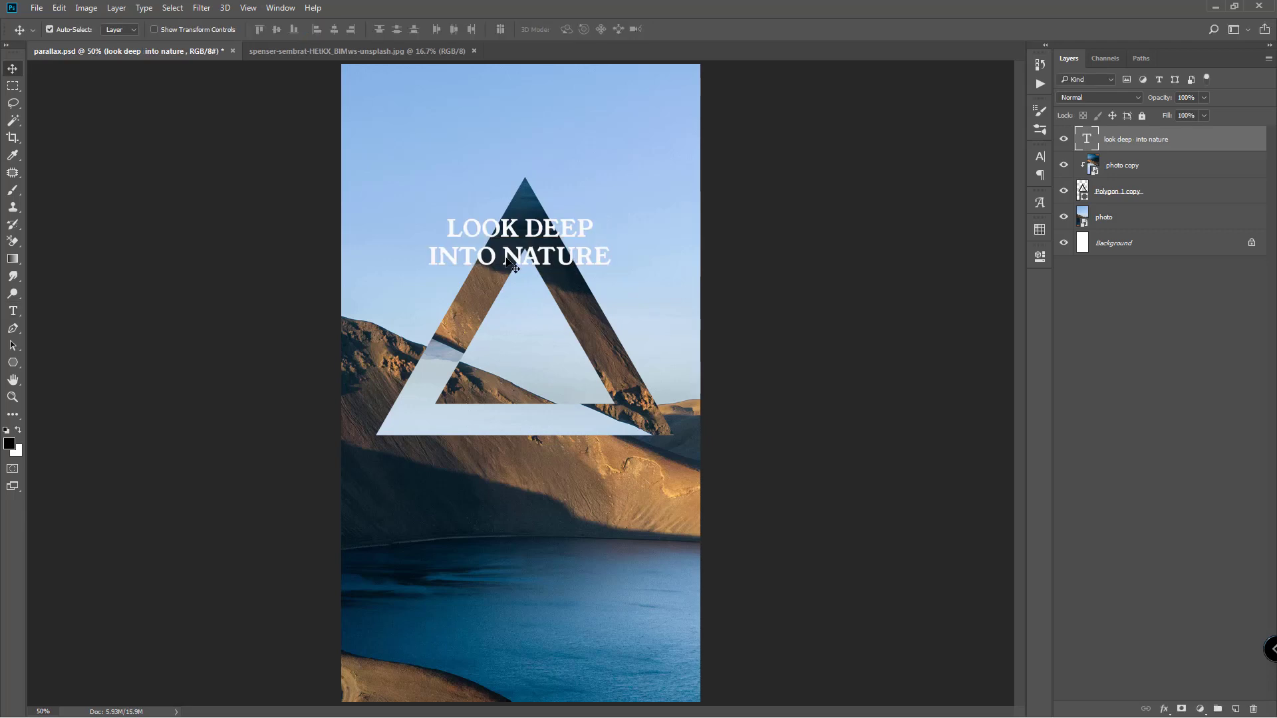
{"action": "key", "text": "ctrl+s"}
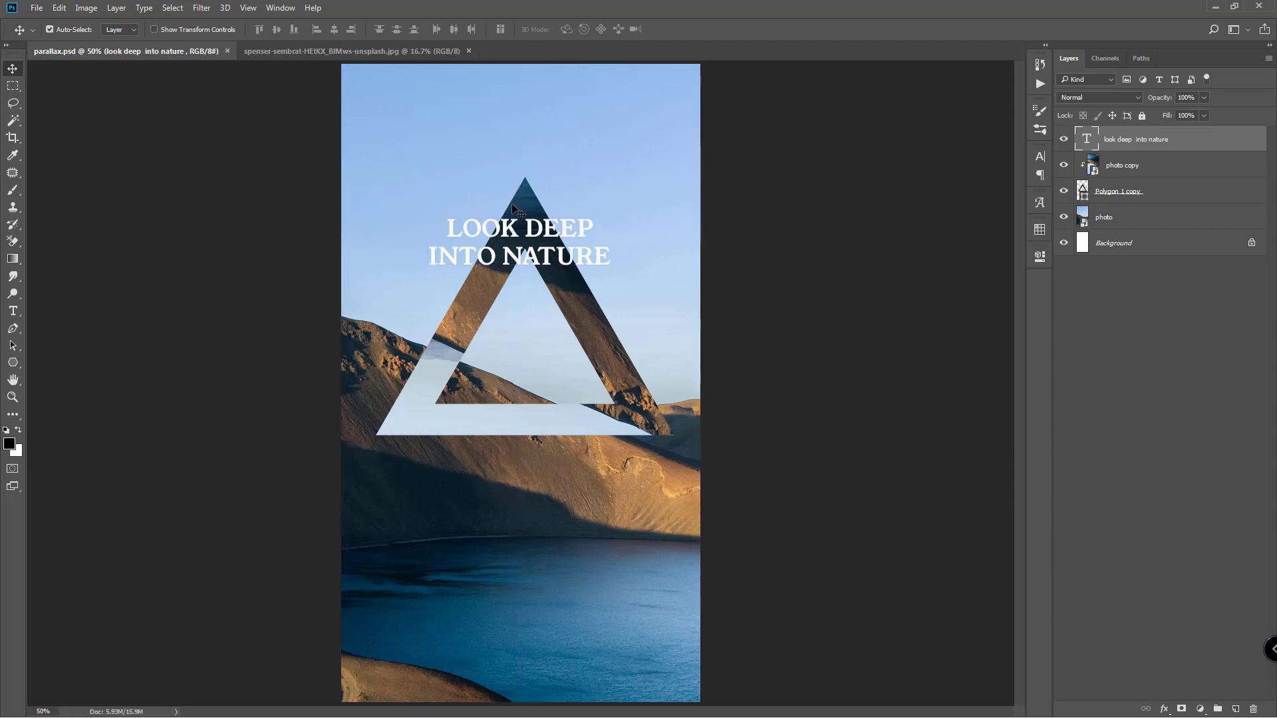
- Switch to the Notepad quote file, copy the line "and then you will understand everything better" and return to Photoshop
{"action": "key", "text": "alt+Tab"}
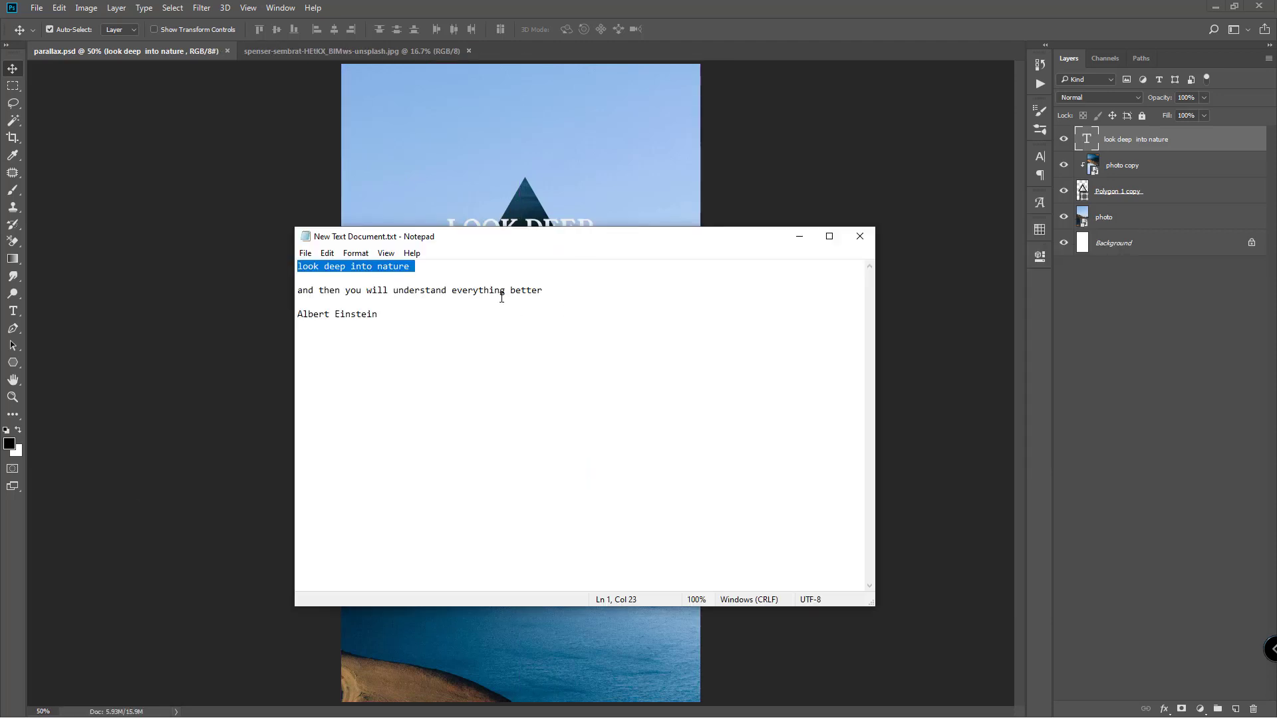
{"action": "left_click_drag", "start_coordinate": [562, 290], "coordinate": [293, 291]}
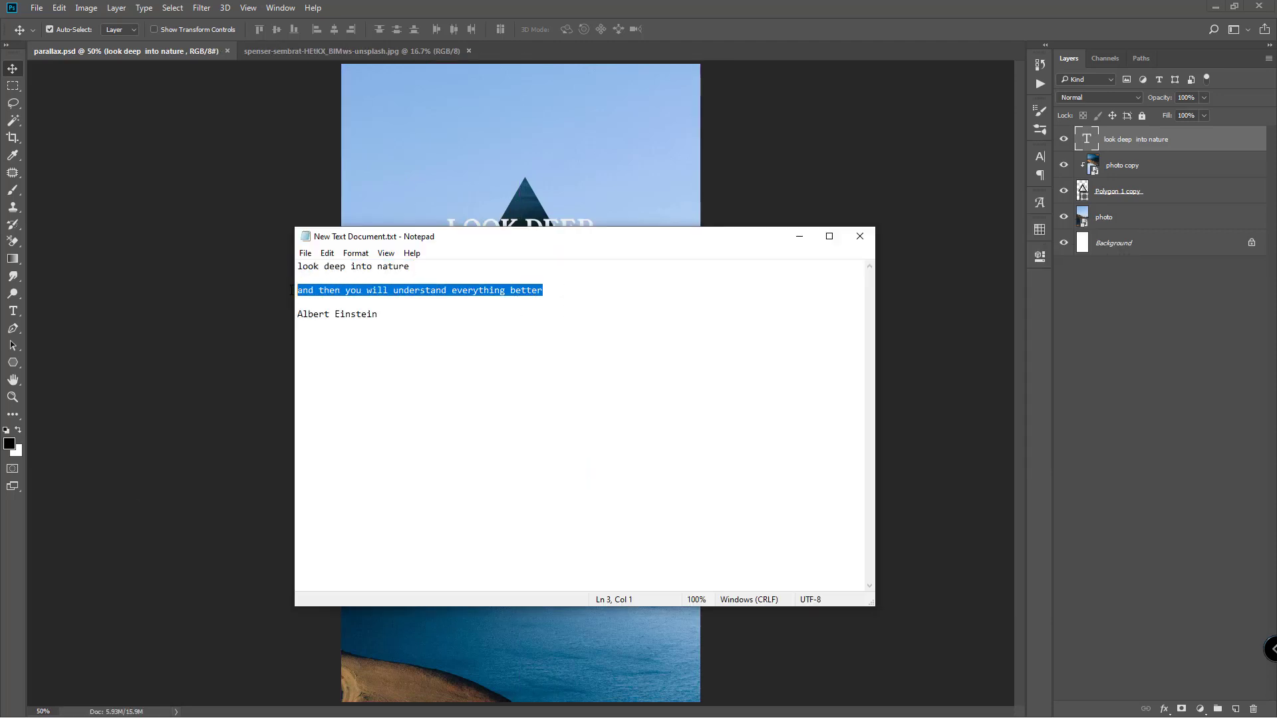
{"action": "right_click", "coordinate": [378, 292]}
{"action": "left_click", "coordinate": [449, 336]}
{"action": "key", "text": "alt+Tab"}
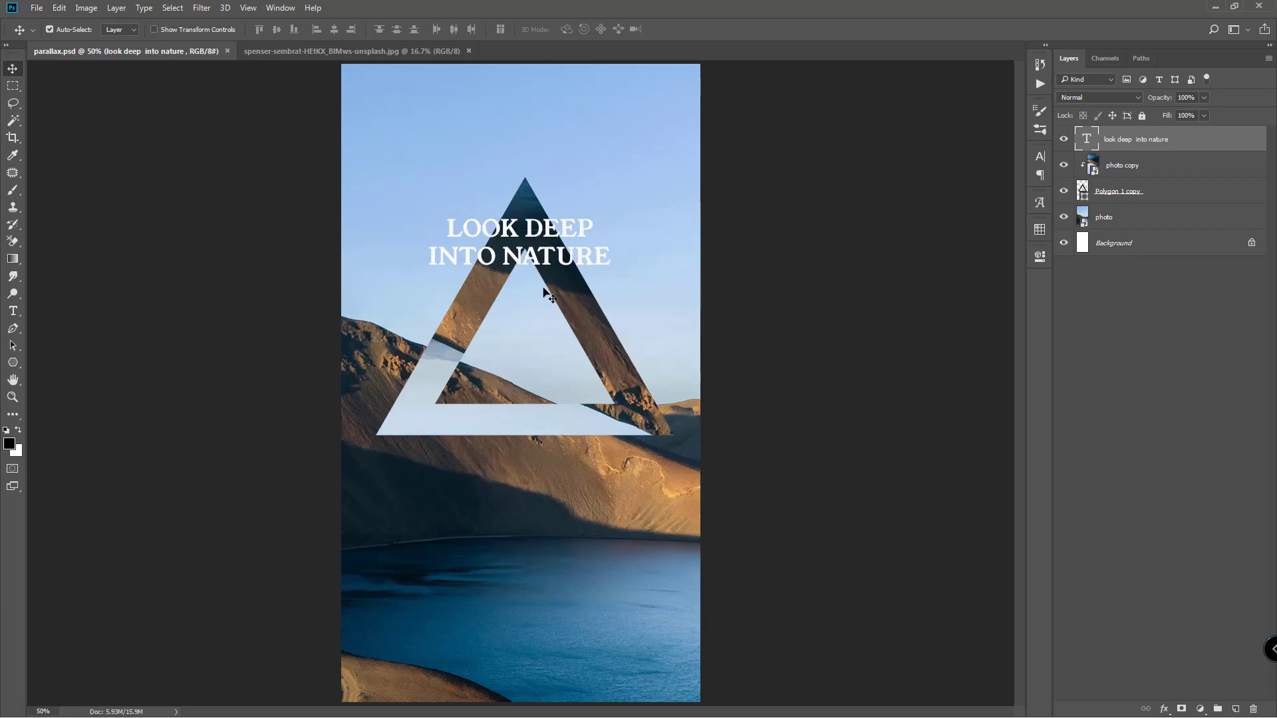
- Duplicate the quote text below the triangle and replace the copy's wording with the copied second line
{"action": "left_click_drag", "start_coordinate": [552, 258], "coordinate": [553, 509]}
{"action": "key", "text": "t"}
{"action": "left_click", "coordinate": [546, 507]}
{"action": "key", "text": "ctrl+a"}
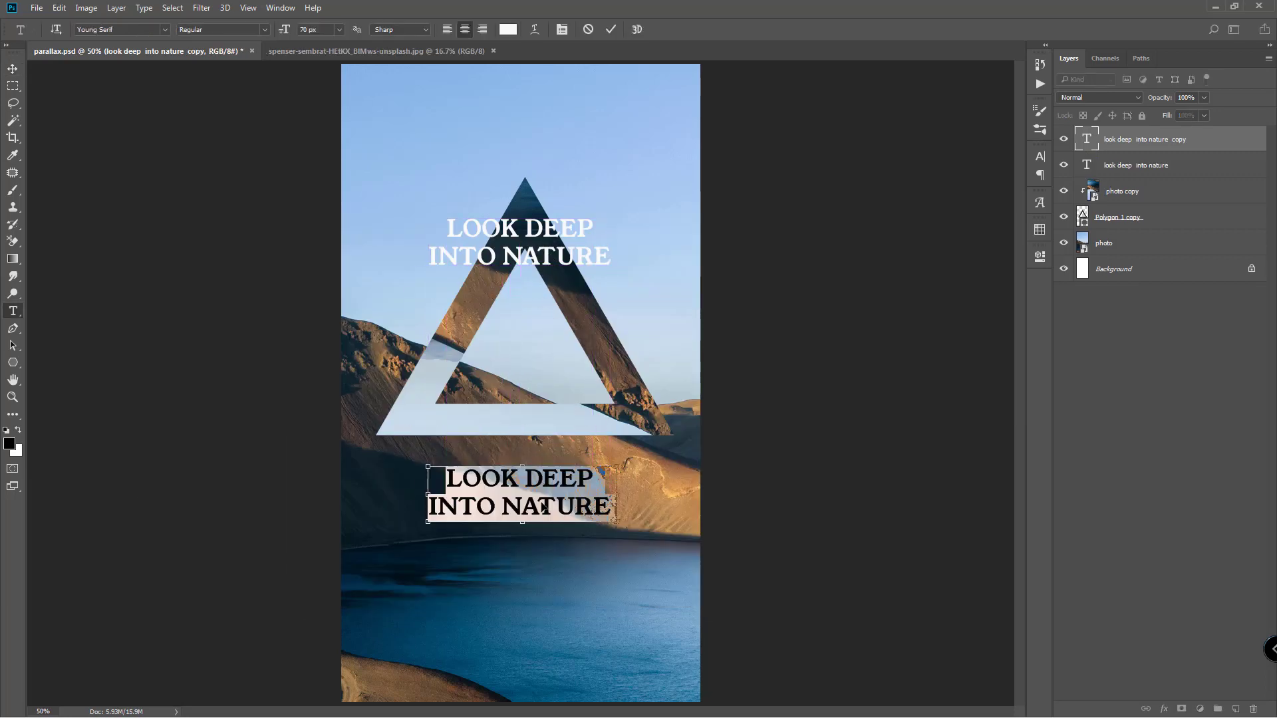
{"action": "key", "text": "ctrl+v"}
- Change the font of the whole lower quote line to Montserrat
{"action": "double_click", "coordinate": [532, 481]}
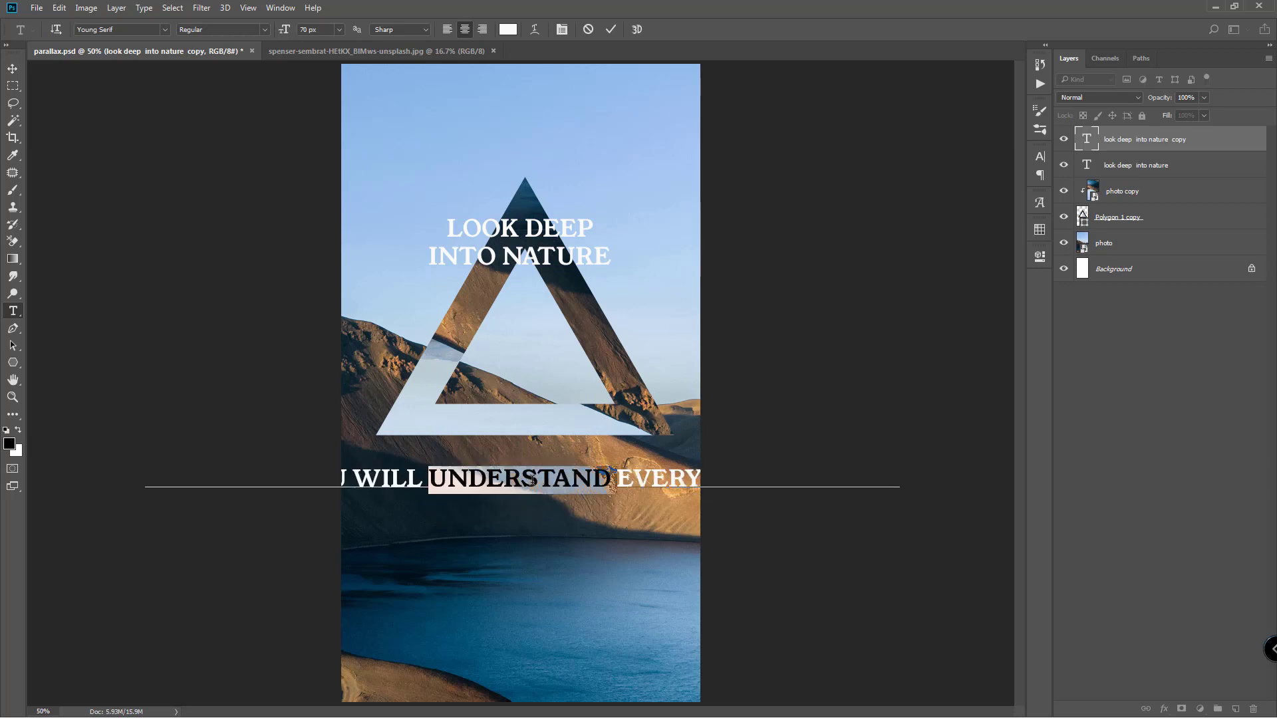
{"action": "left_click", "coordinate": [532, 480]}
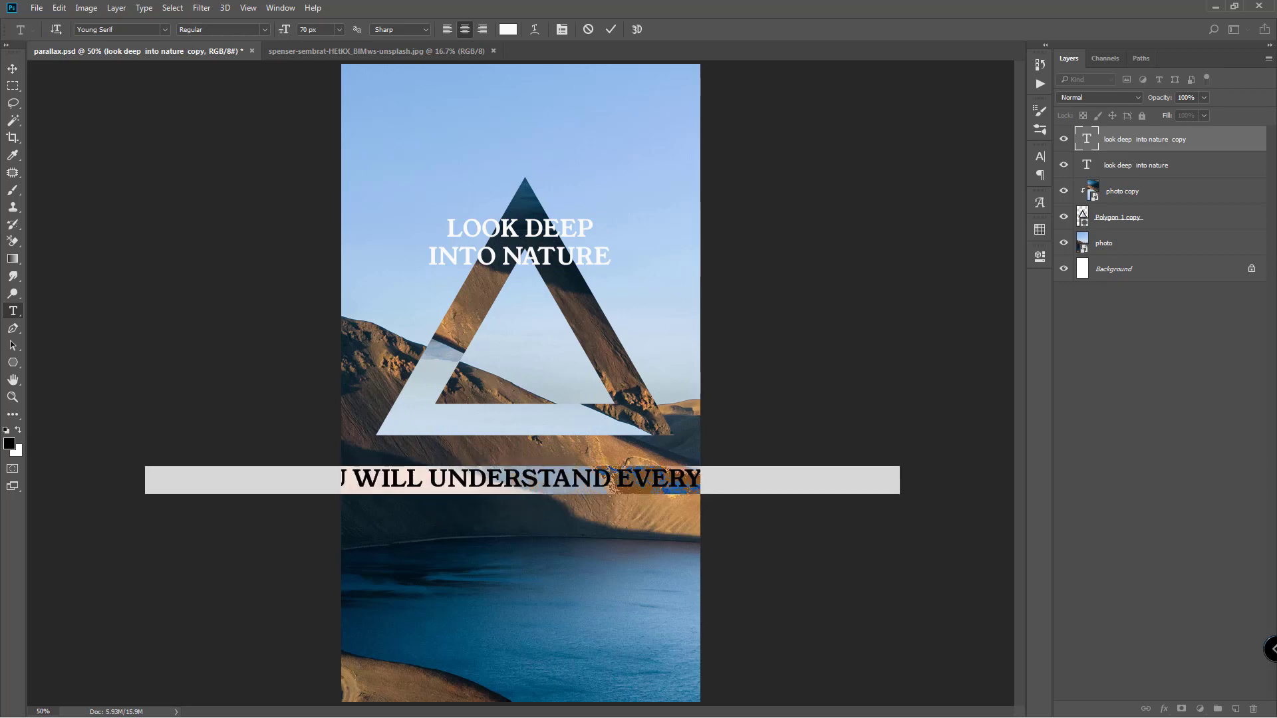
{"action": "left_click", "coordinate": [131, 31]}
{"action": "type", "text": "mon"}
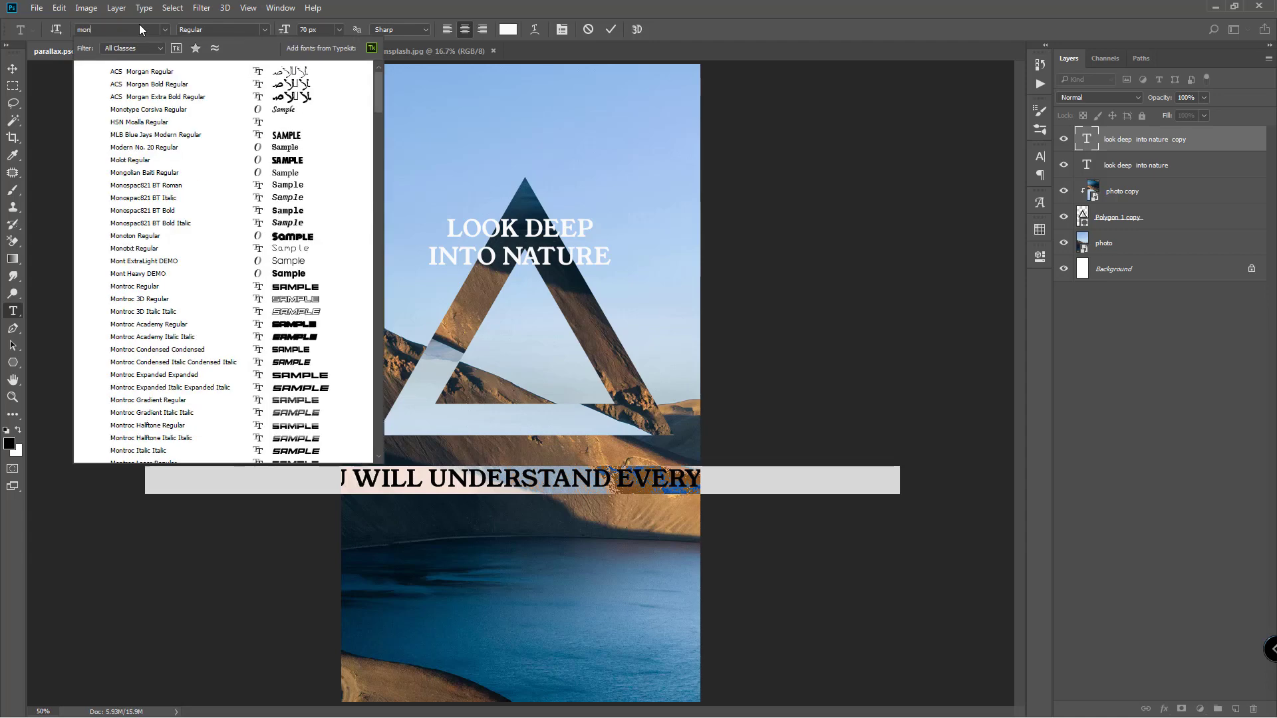
{"action": "type", "text": "tser"}
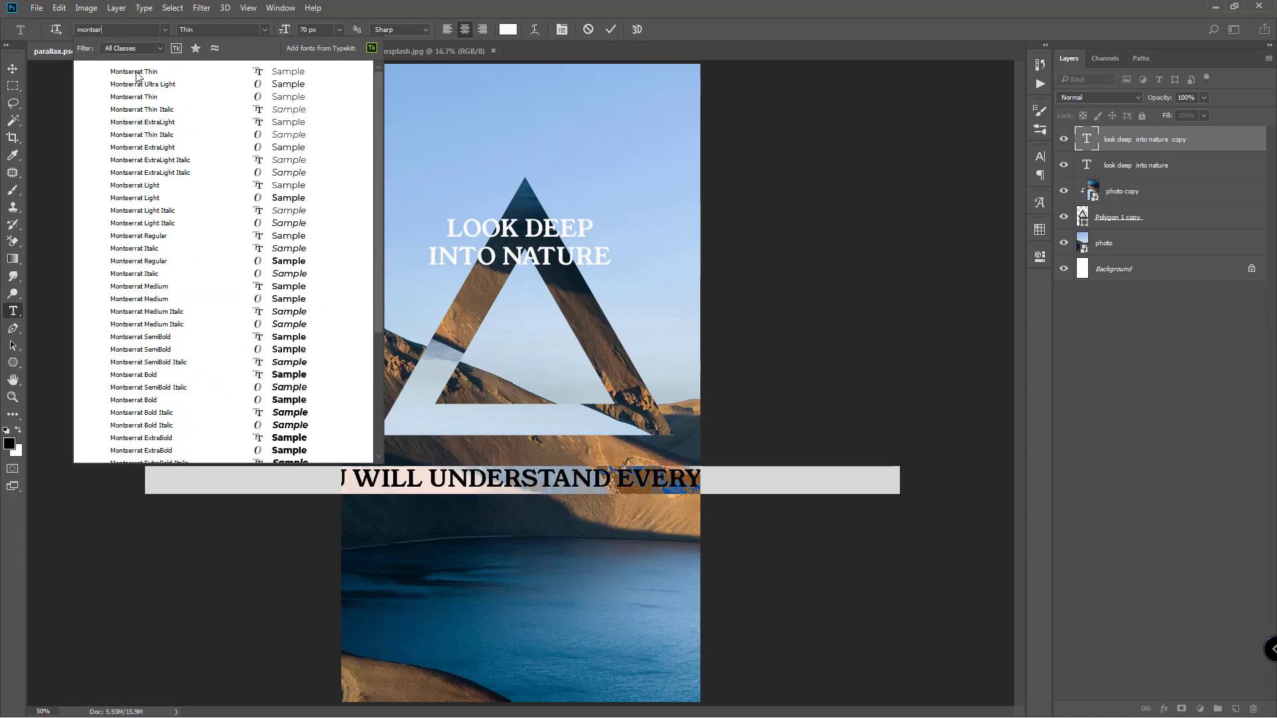
{"action": "left_click", "coordinate": [137, 73]}
- Try the Bold style on the lower quote line, and settle on Montserrat Regular
{"action": "left_click", "coordinate": [238, 30]}
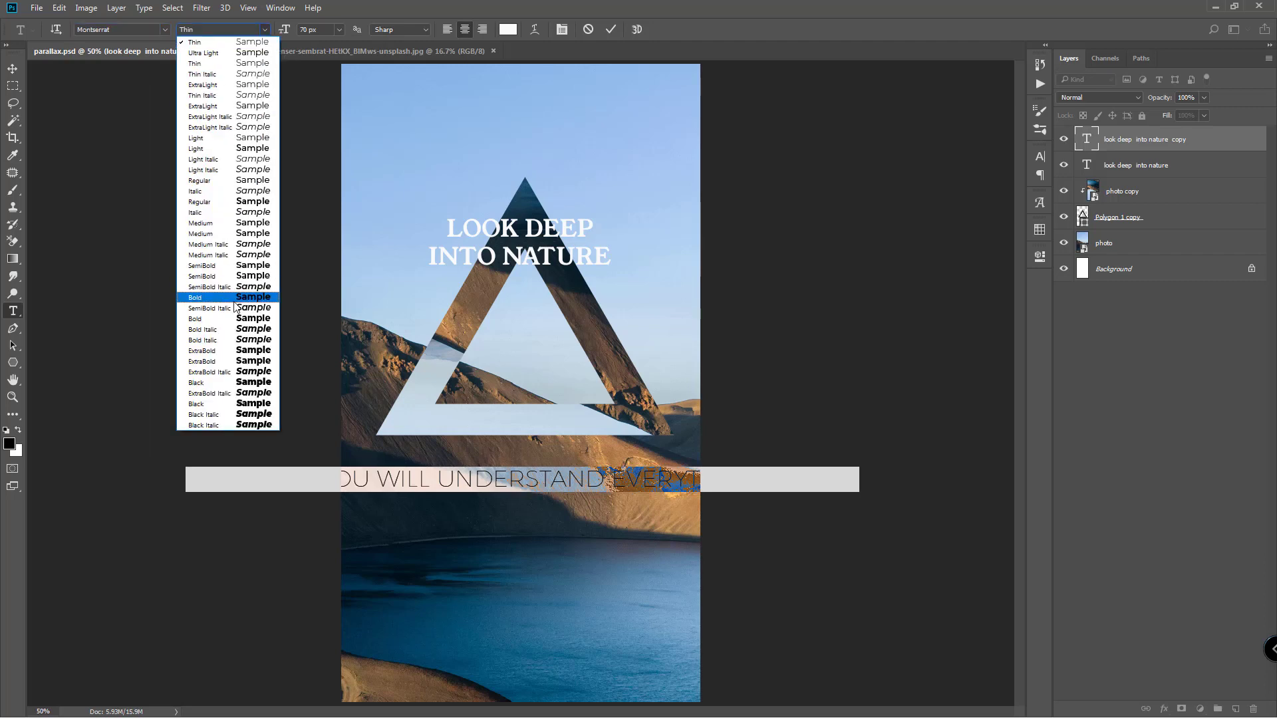
{"action": "left_click", "coordinate": [230, 322]}
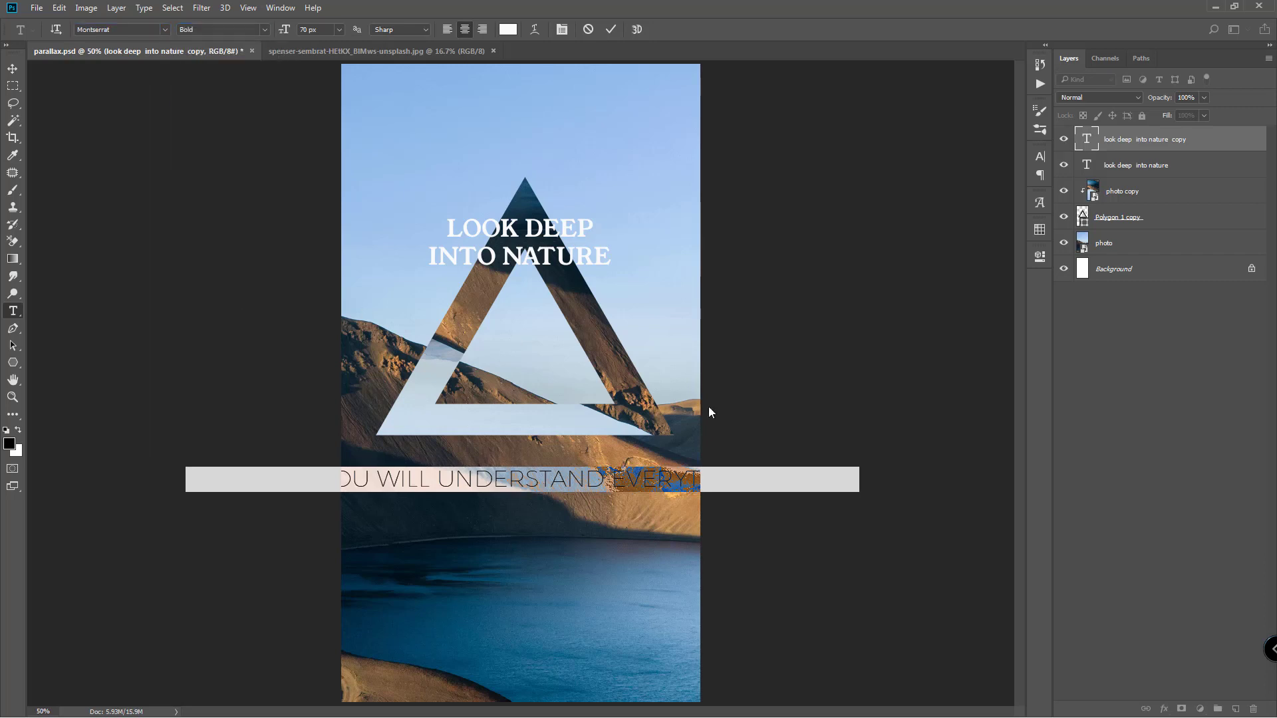
{"action": "left_click", "coordinate": [594, 479]}
{"action": "triple_click", "coordinate": [594, 479]}
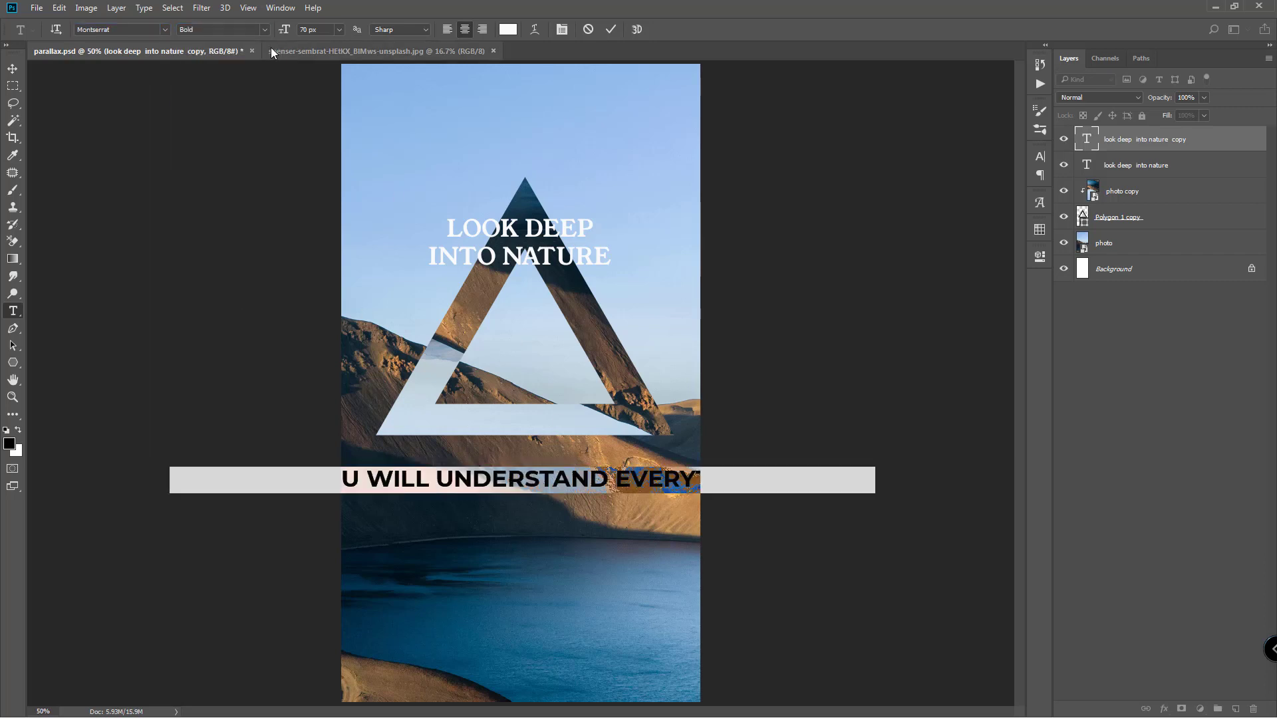
{"action": "left_click", "coordinate": [265, 30]}
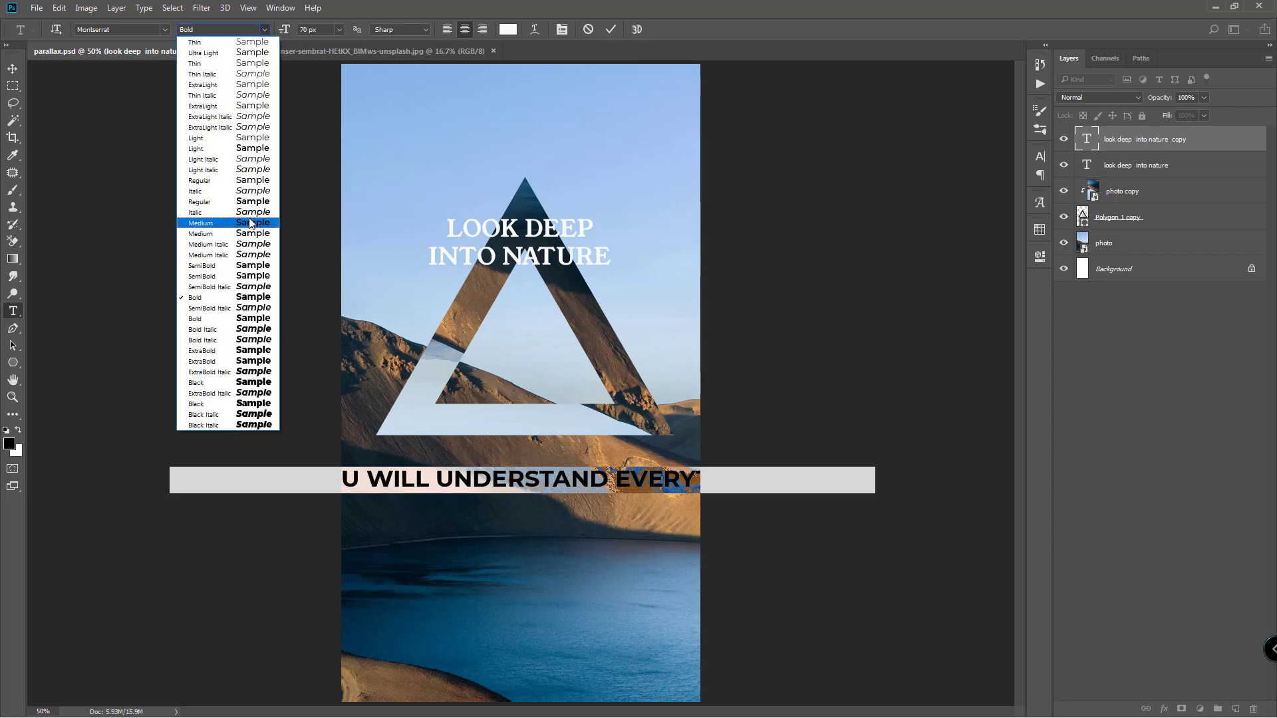
{"action": "left_click", "coordinate": [248, 201]}
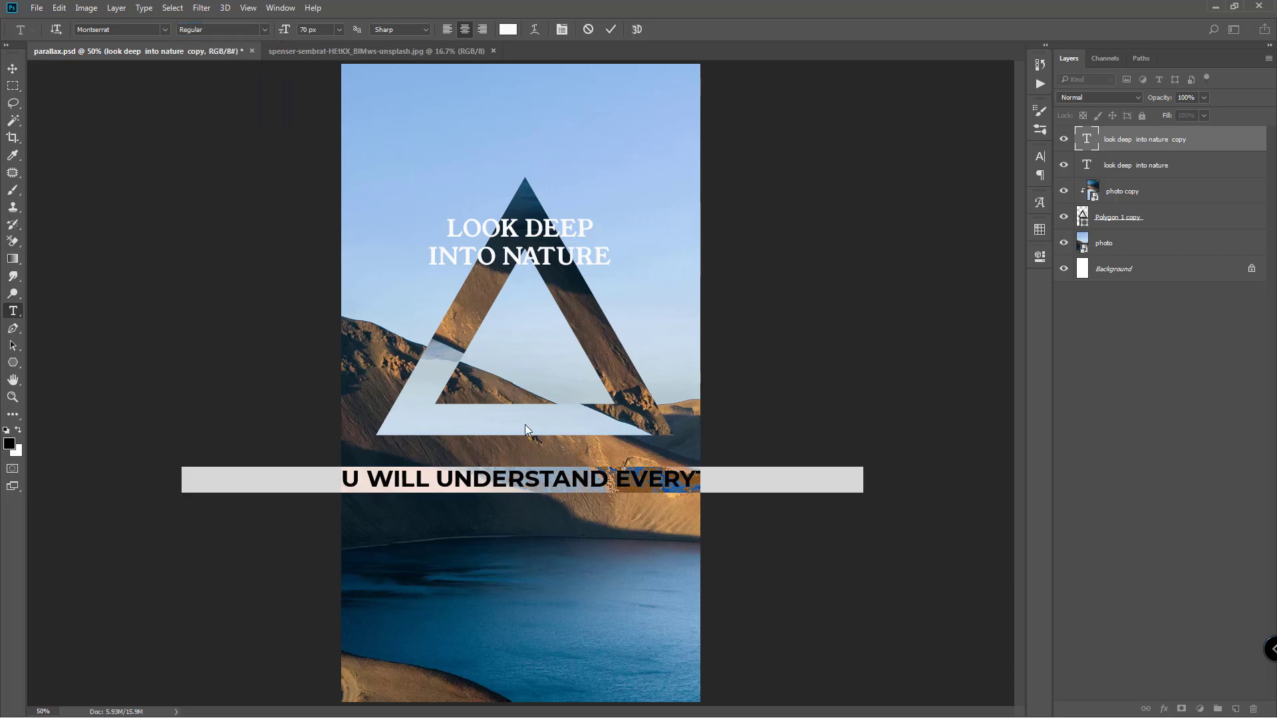
- Set the lower quote line's font size to 40 px
{"action": "double_click", "coordinate": [327, 28]}
{"action": "type", "text": "40"}
{"action": "key", "text": "Return"}
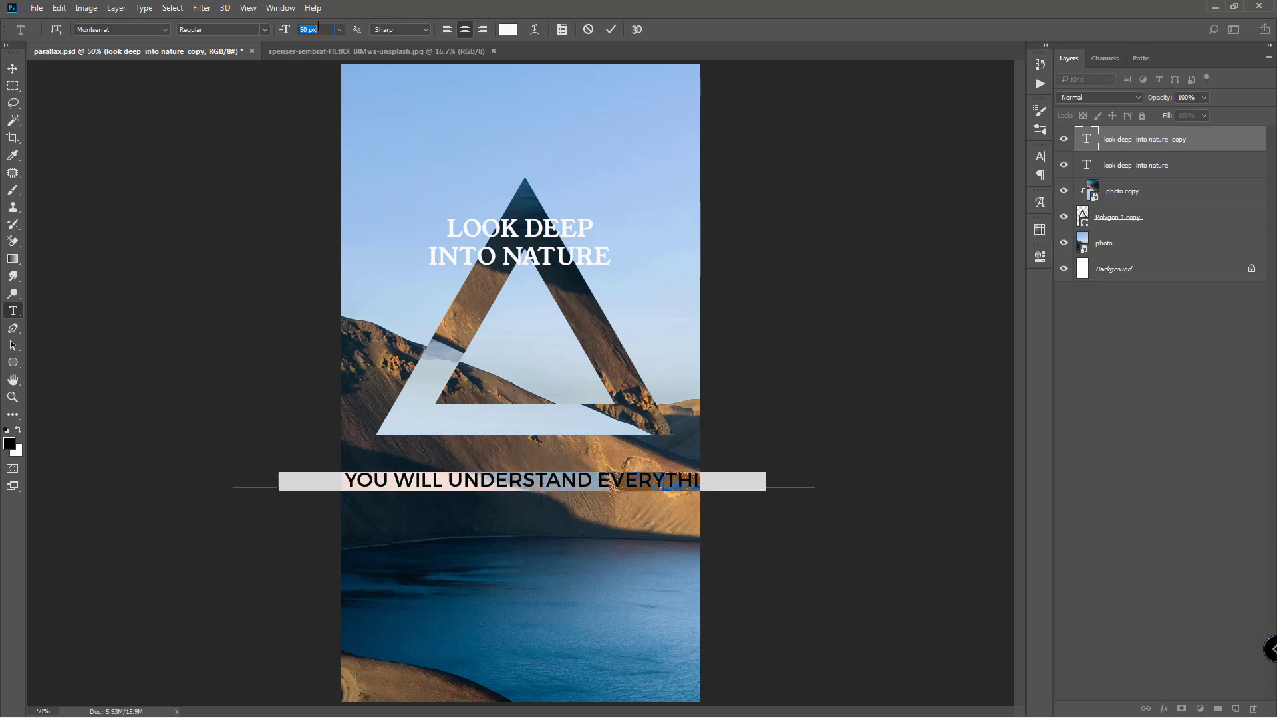
- Try a line break before "WILL" and then before "YOU" in the lower quote line
{"action": "left_click", "coordinate": [409, 486]}
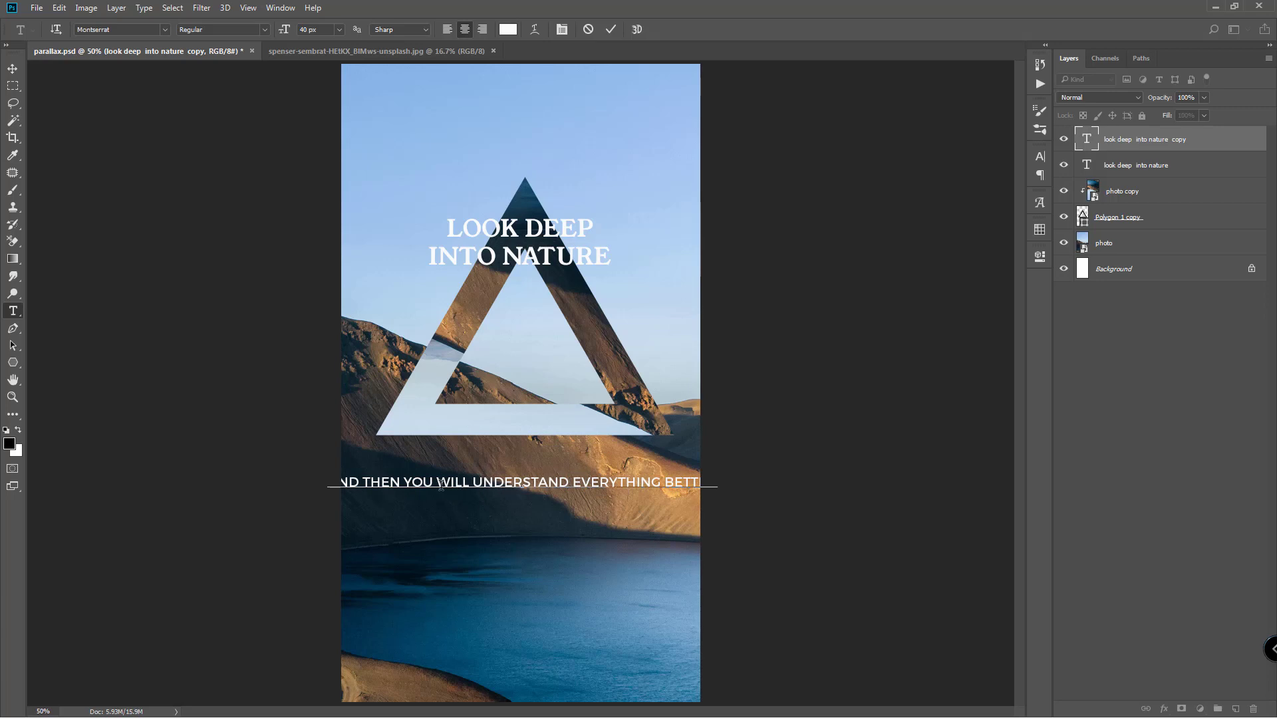
{"action": "key", "text": "Return"}
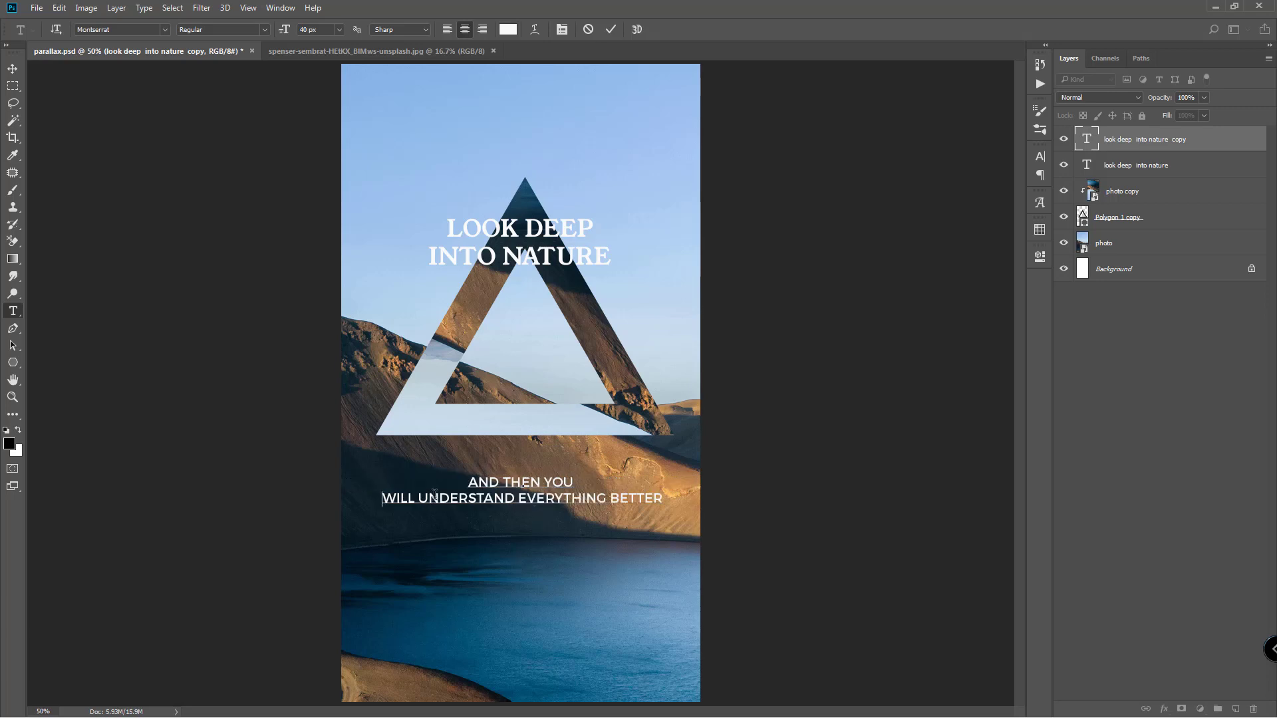
{"action": "key", "text": "BackSpace"}
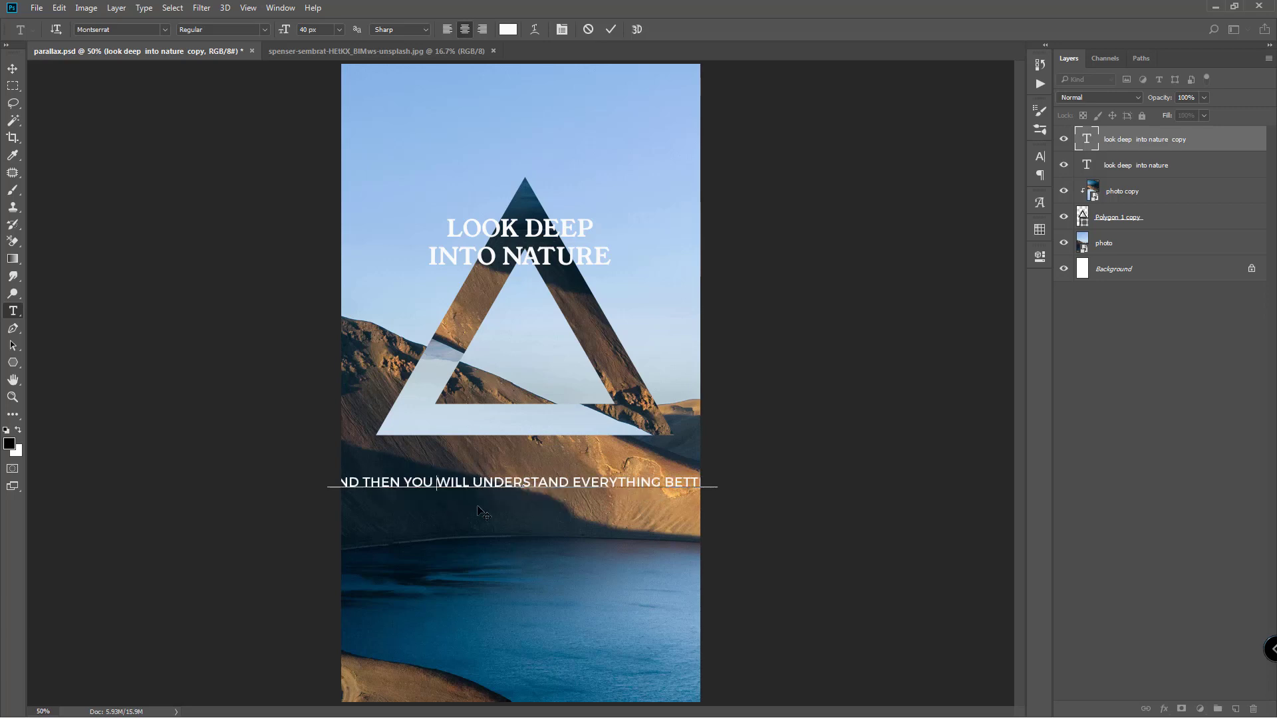
{"action": "left_click", "coordinate": [405, 480]}
{"action": "key", "text": "Return"}
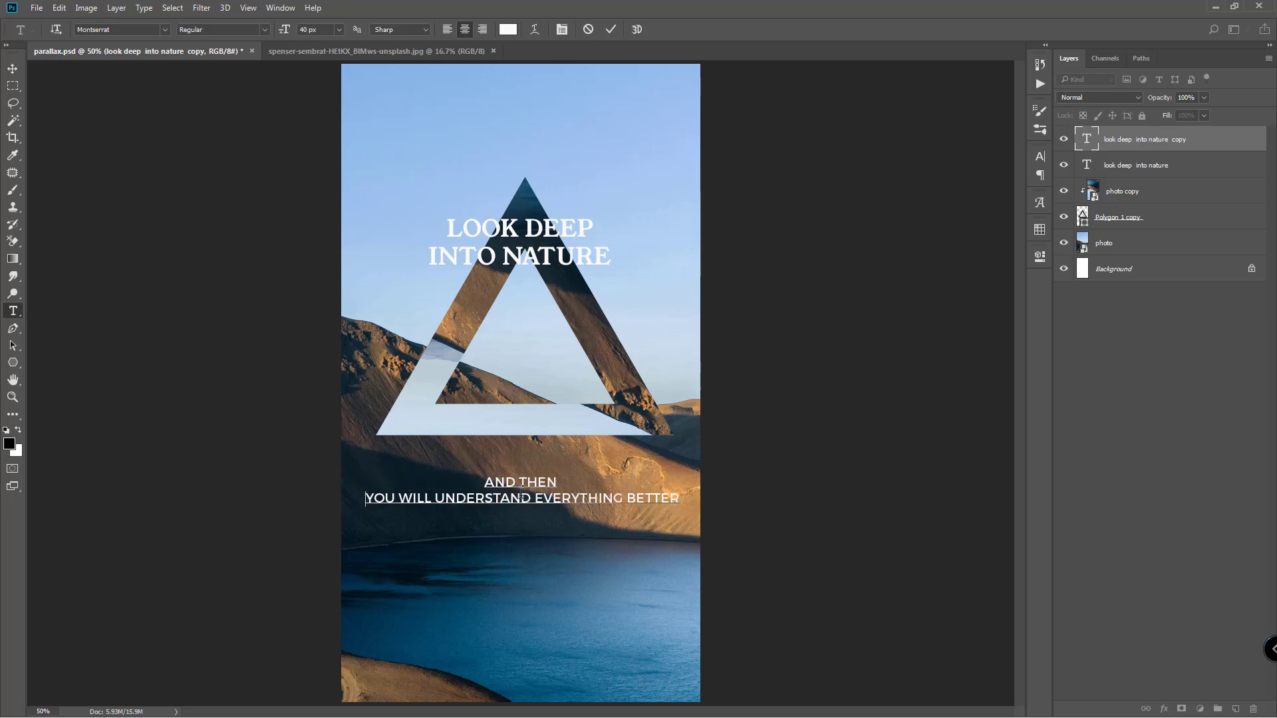
{"action": "key", "text": "BackSpace"}
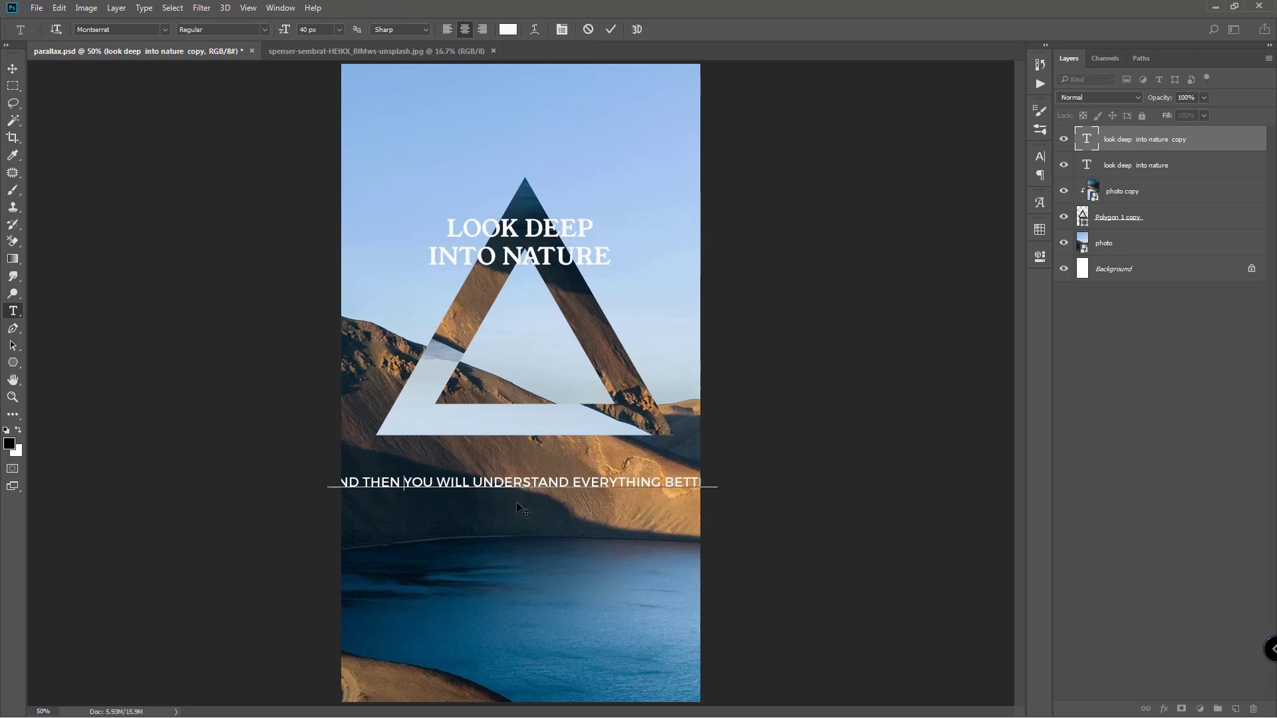
- Break the lower quote line before "EVERYTHING" so it runs over two lines, and commit the text
{"action": "left_click", "coordinate": [569, 482]}
{"action": "key", "text": "Return"}
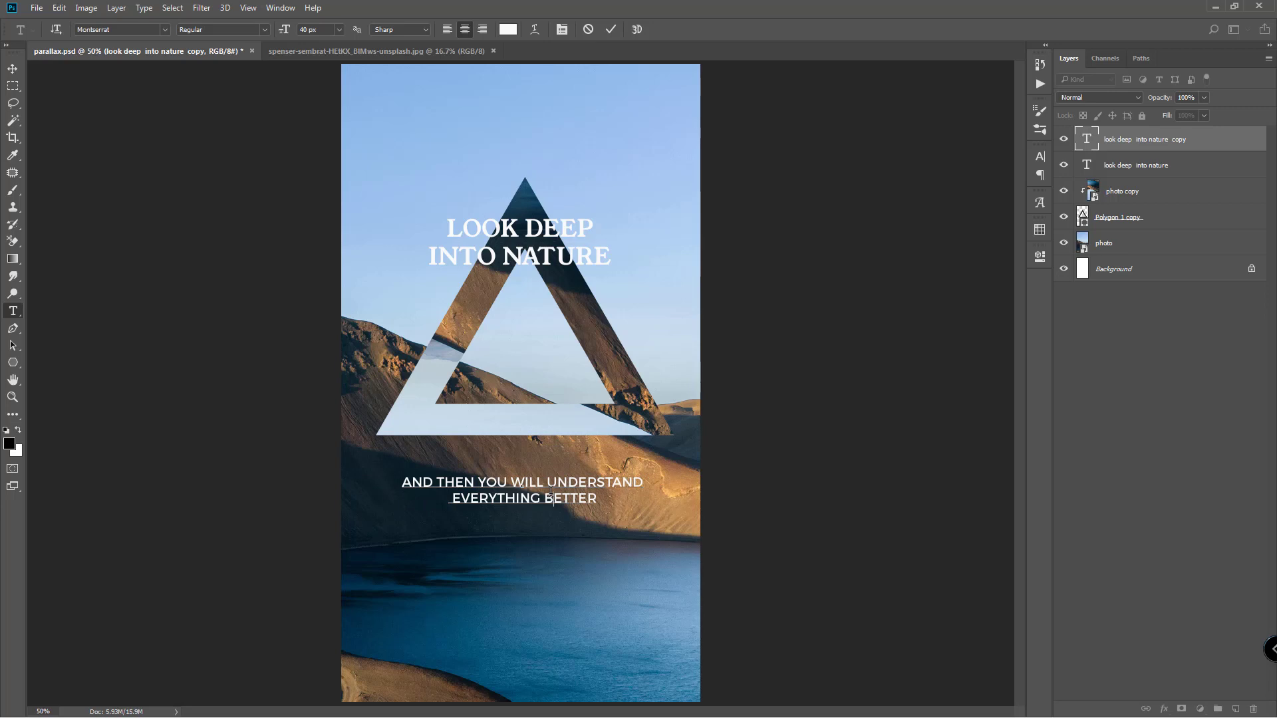
{"action": "key", "text": "ctrl+Return"}
{"action": "key", "text": "v"}
{"action": "key", "text": "ctrl+plus"}
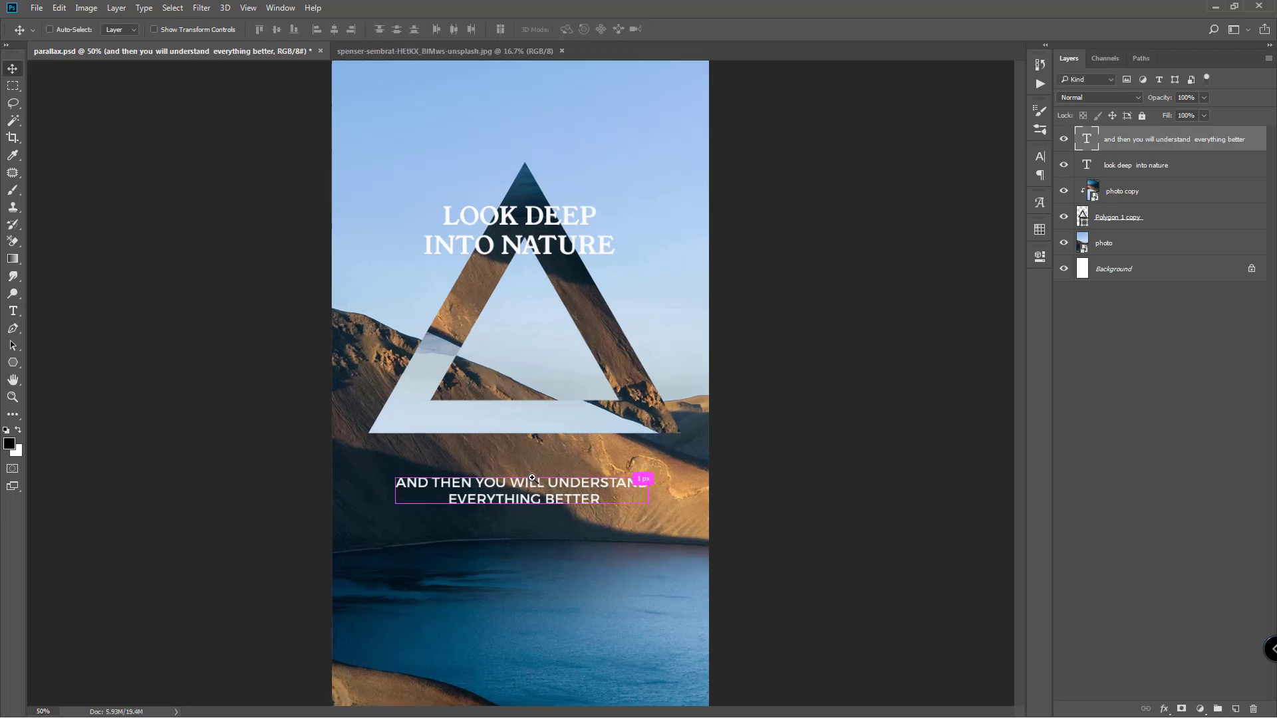
{"action": "left_click_drag", "start_coordinate": [541, 505], "coordinate": [551, 429]}
{"action": "key", "text": "ctrl+minus"}
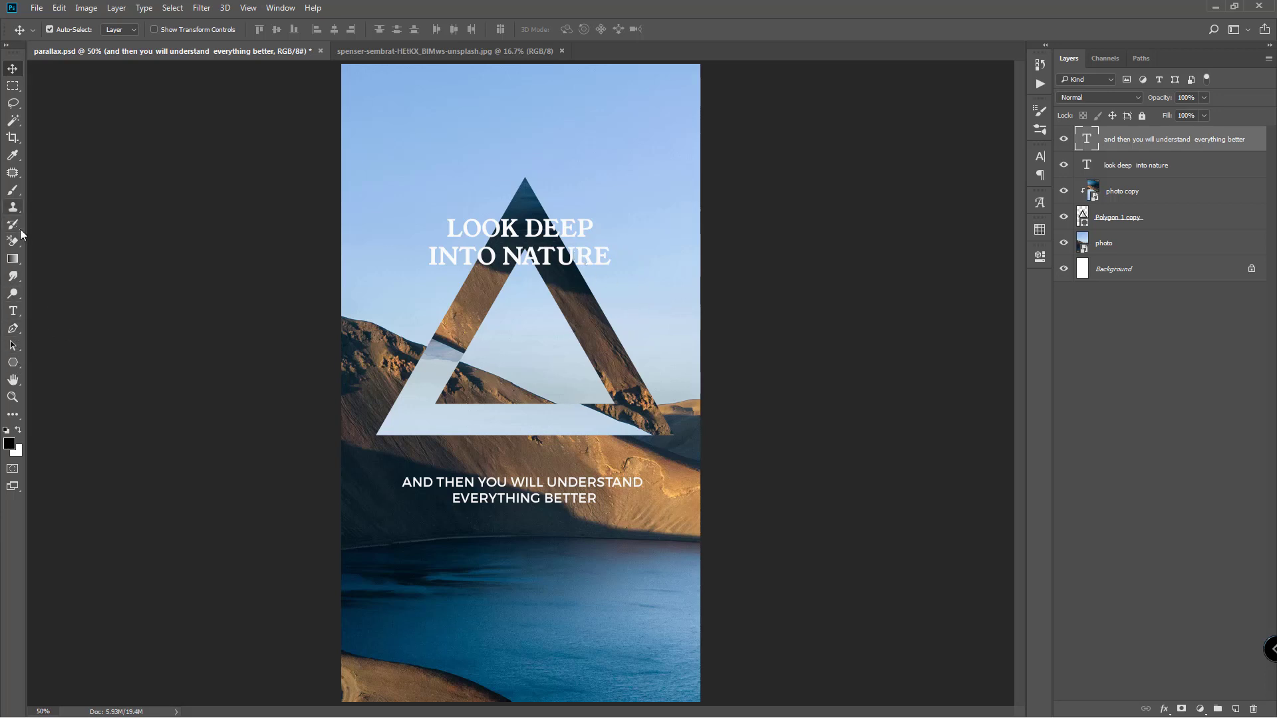
- Draw a thin vertical rectangle about 2 x 548 px along the centre between the two quote parts
{"action": "left_click_drag", "start_coordinate": [17, 361], "coordinate": [81, 364]}
{"action": "key", "text": "ctrl+plus"}
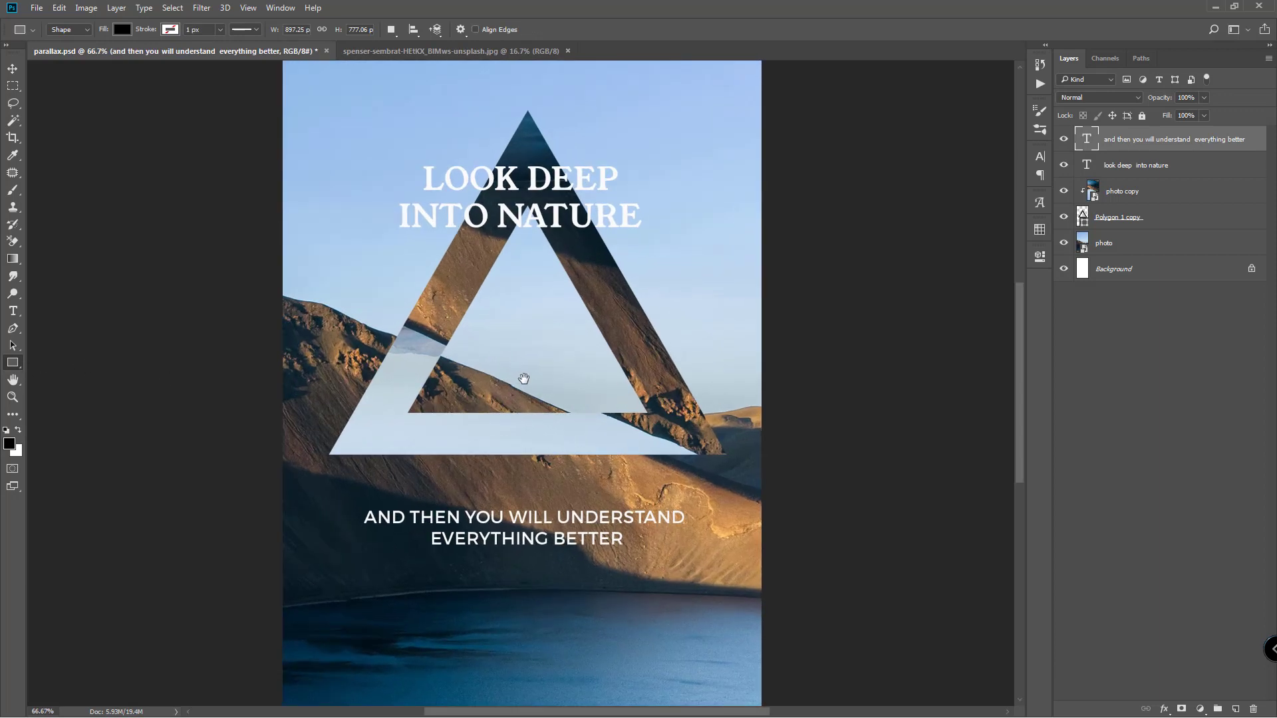
{"action": "left_click_drag", "start_coordinate": [522, 380], "coordinate": [551, 359]}
{"action": "mouse_move", "coordinate": [557, 288]}
{"action": "left_mouse_down"}
{"action": "mouse_move", "coordinate": [560, 480]}
{"action": "mouse_move", "coordinate": [558, 438]}
{"action": "left_mouse_up"}
{"action": "left_click_drag", "start_coordinate": [551, 435], "coordinate": [551, 481]}
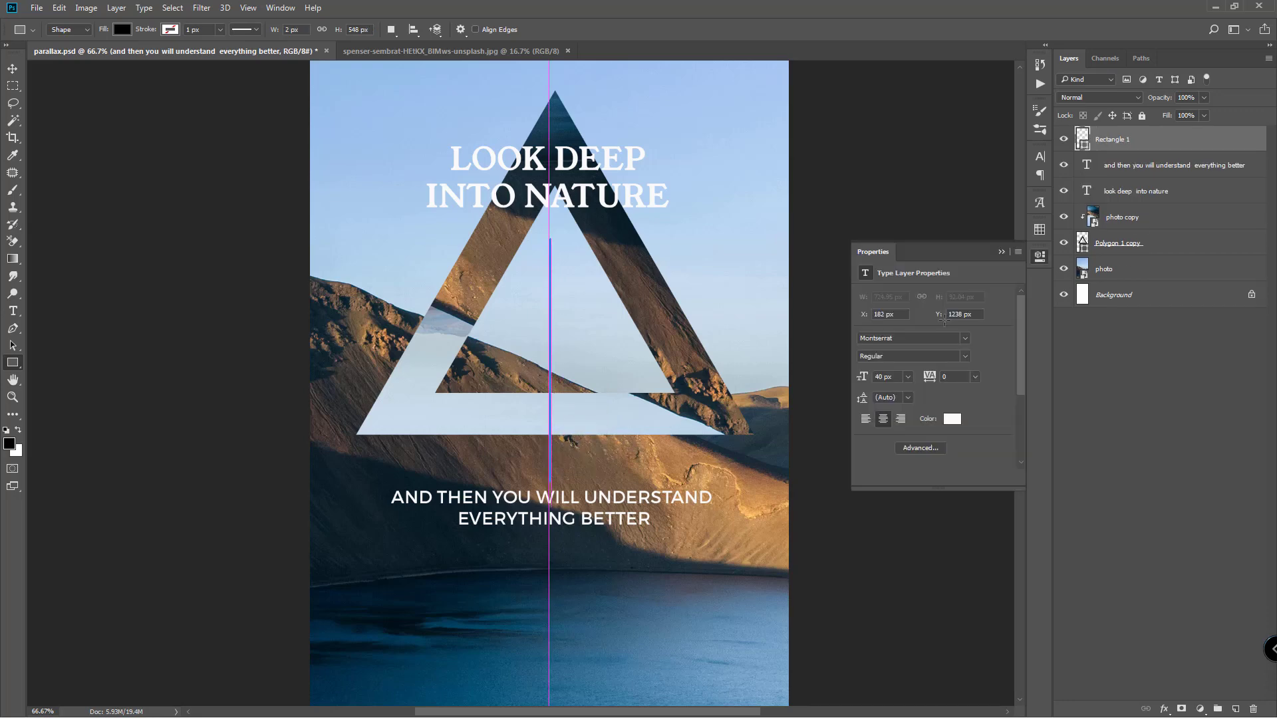
- Change the thin vertical rectangle's fill to white and save the document
{"action": "double_click", "coordinate": [1082, 141]}
{"action": "left_click_drag", "start_coordinate": [887, 279], "coordinate": [781, 263]}
{"action": "left_click", "coordinate": [1136, 254]}
{"action": "left_click", "coordinate": [1037, 260]}
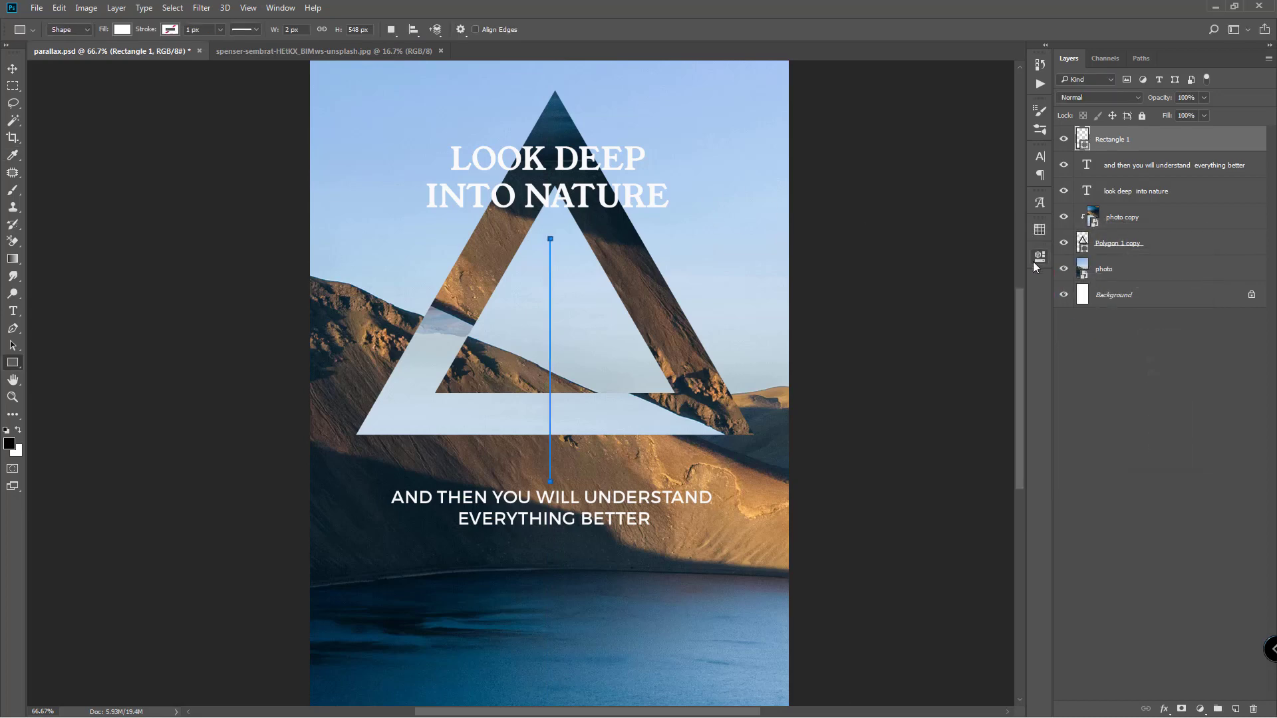
{"action": "key", "text": "v"}
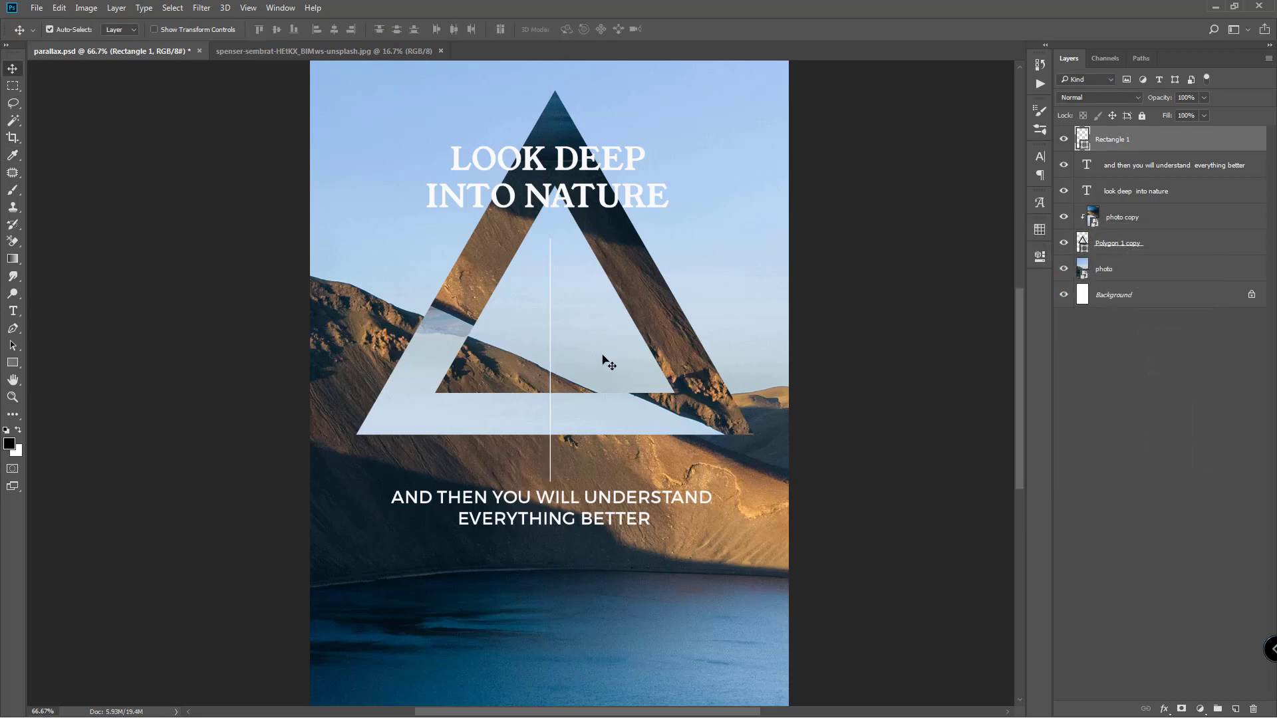
{"action": "key", "text": "ctrl+s"}
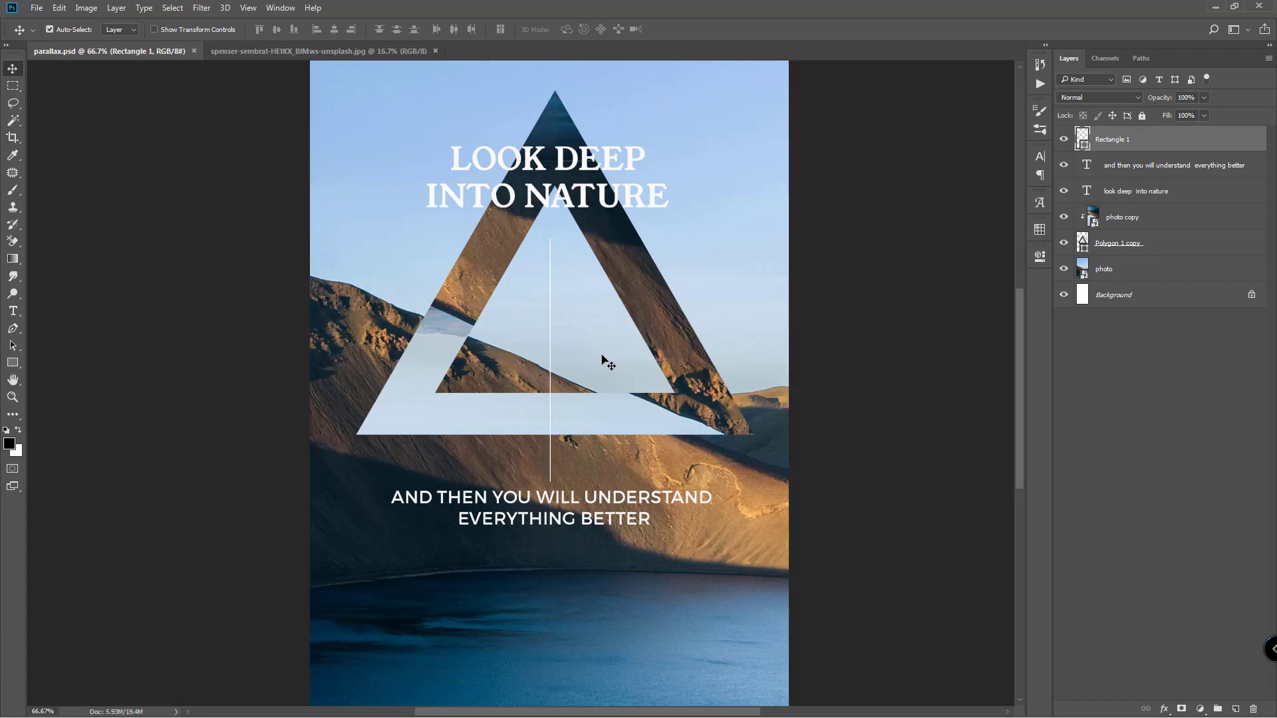
- Duplicate the lower quote text straight down onto the lake area
{"action": "left_click", "coordinate": [584, 368], "text": "ctrl+alt"}
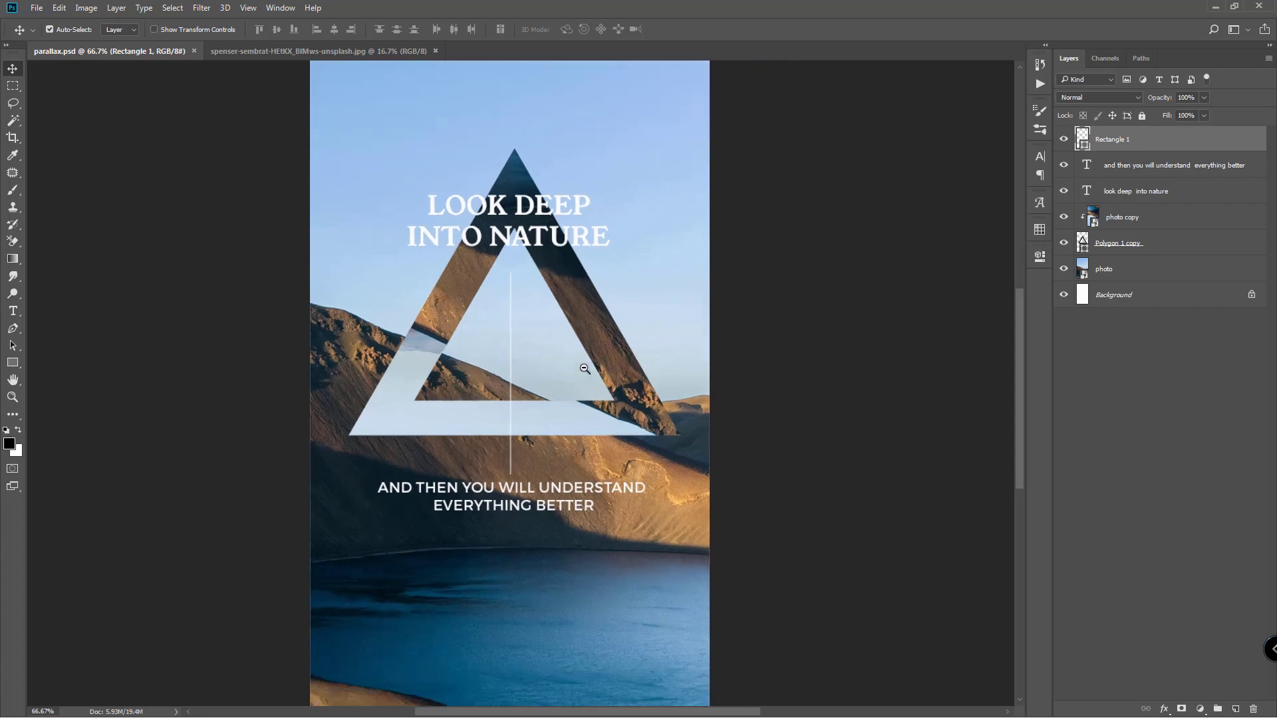
{"action": "left_click", "coordinate": [533, 443], "text": "ctrl+alt"}
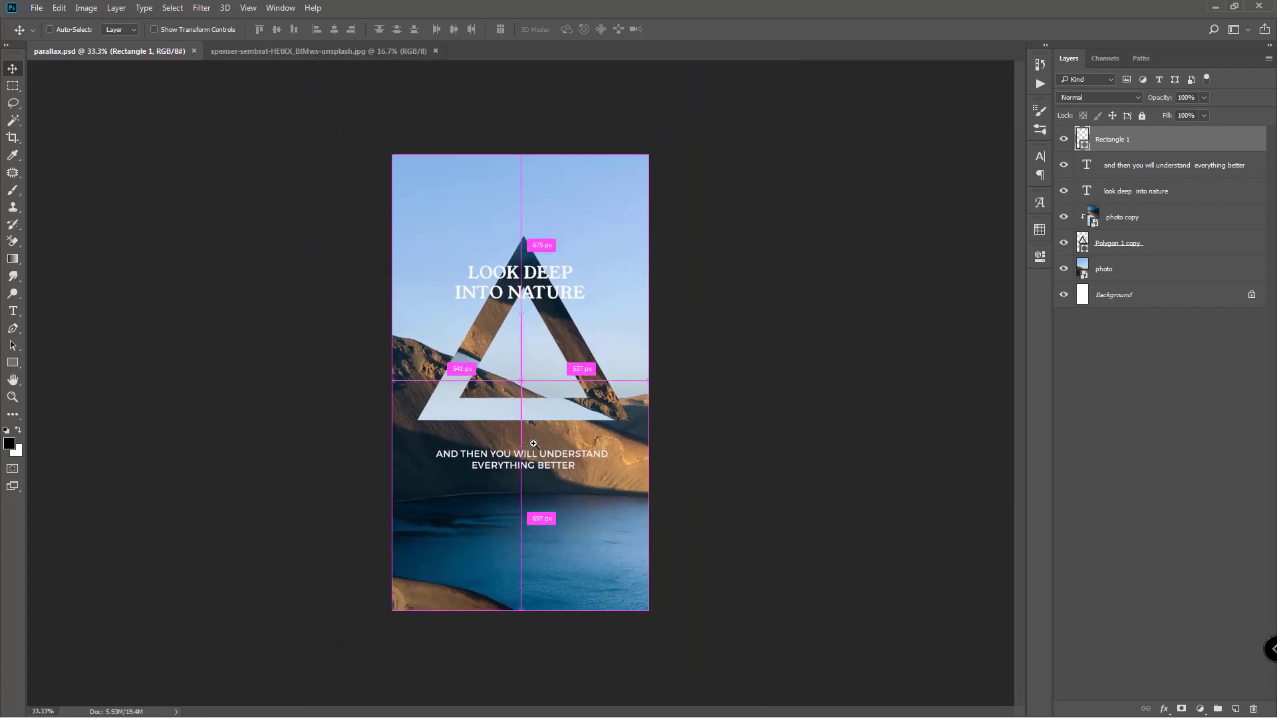
{"action": "left_click", "coordinate": [534, 444], "text": "ctrl"}
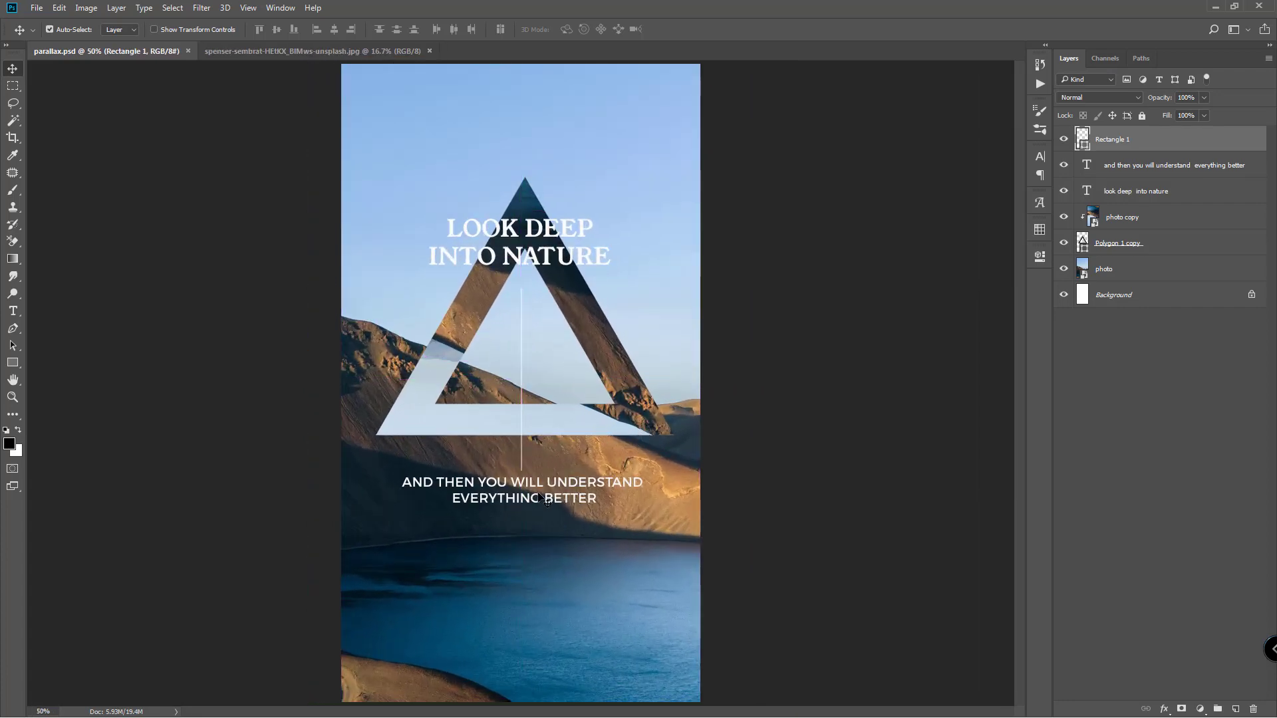
{"action": "left_click_drag", "start_coordinate": [547, 502], "coordinate": [547, 566]}
- Replace the duplicated text's wording with "Albert Einstein" copied from the Notepad document
{"action": "key", "text": "t"}
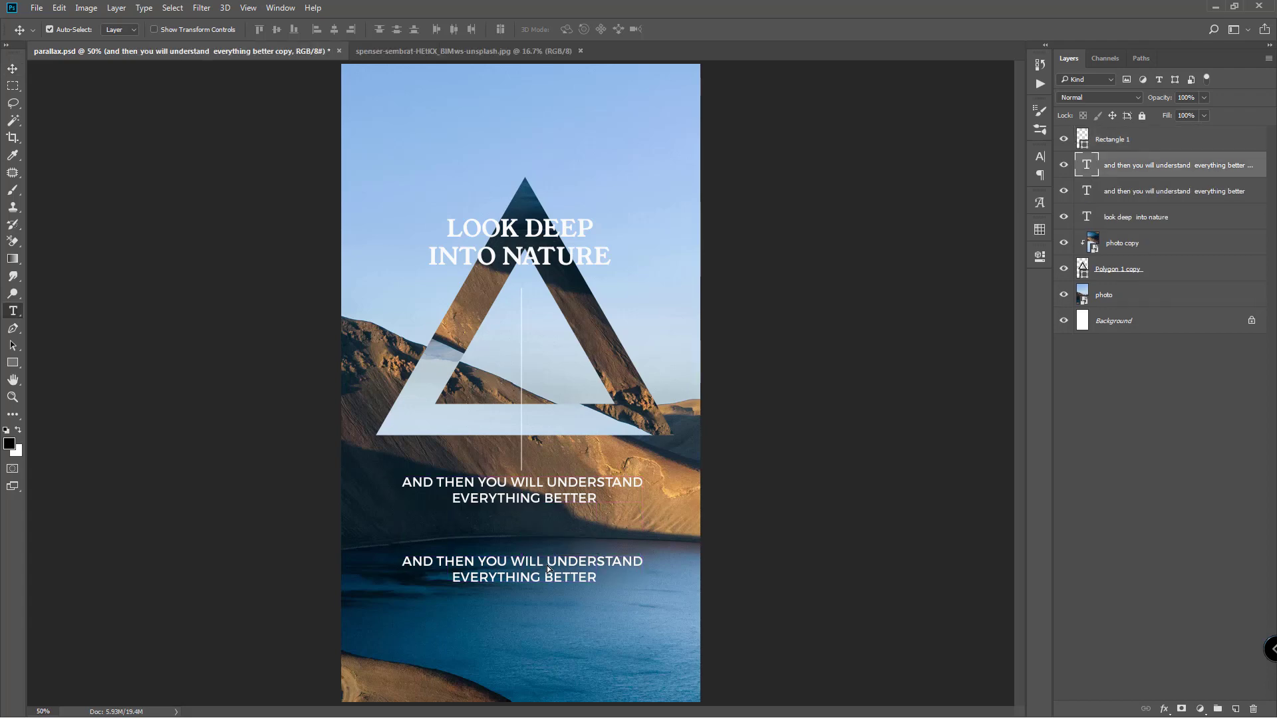
{"action": "left_click", "coordinate": [547, 565]}
{"action": "key", "text": "ctrl+a"}
{"action": "key", "text": "alt+Tab"}
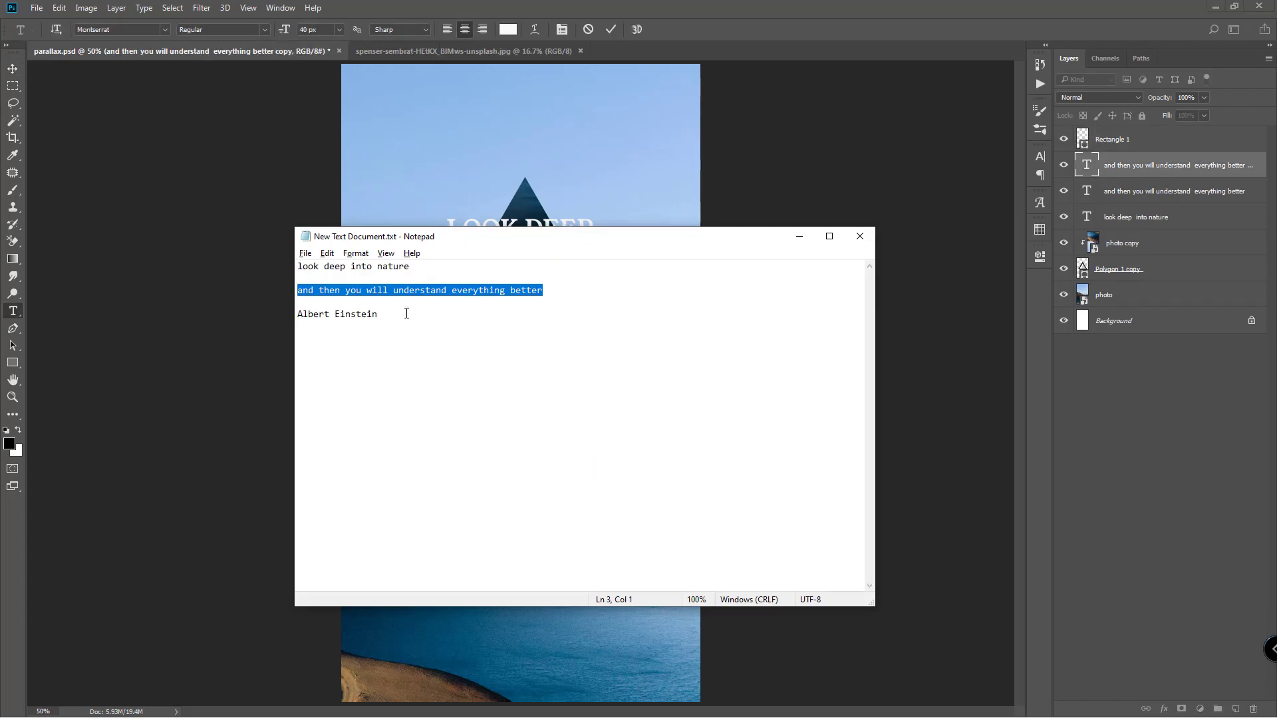
{"action": "left_click_drag", "start_coordinate": [407, 314], "coordinate": [298, 314]}
{"action": "right_click", "coordinate": [325, 318]}
{"action": "left_click", "coordinate": [378, 363]}
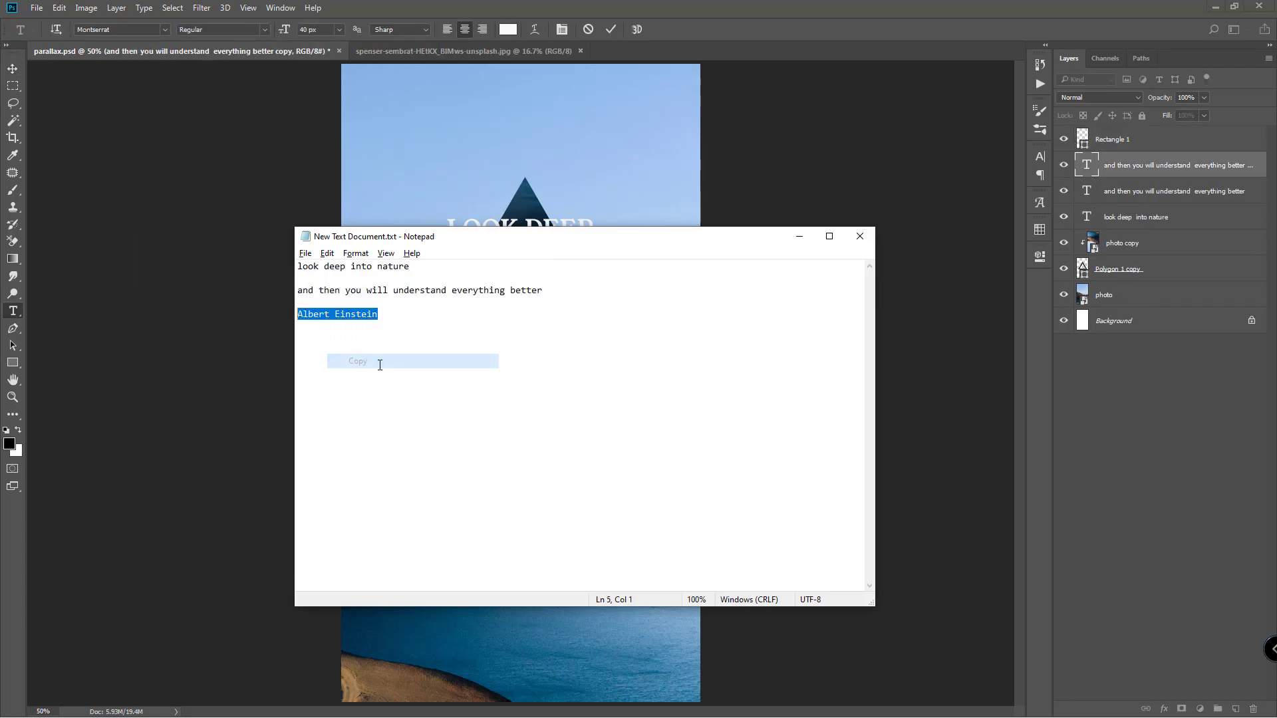
{"action": "key", "text": "alt+Tab"}
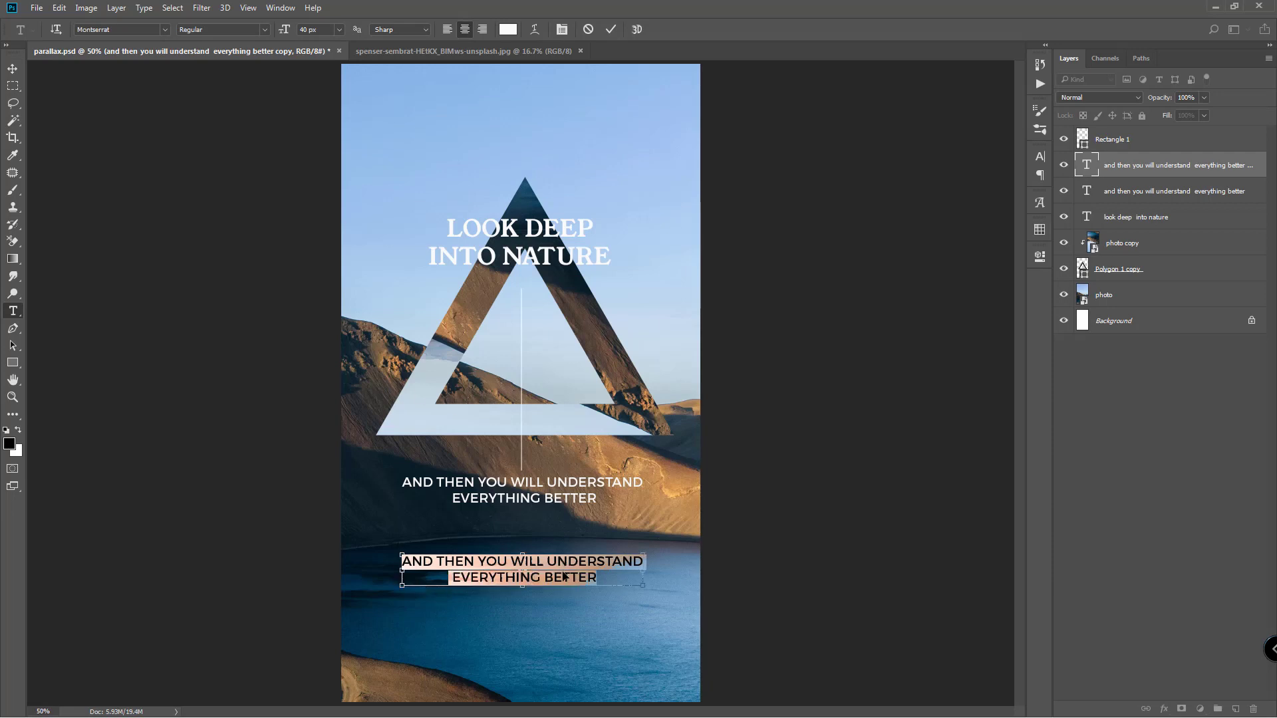
{"action": "key", "text": "ctrl+v"}
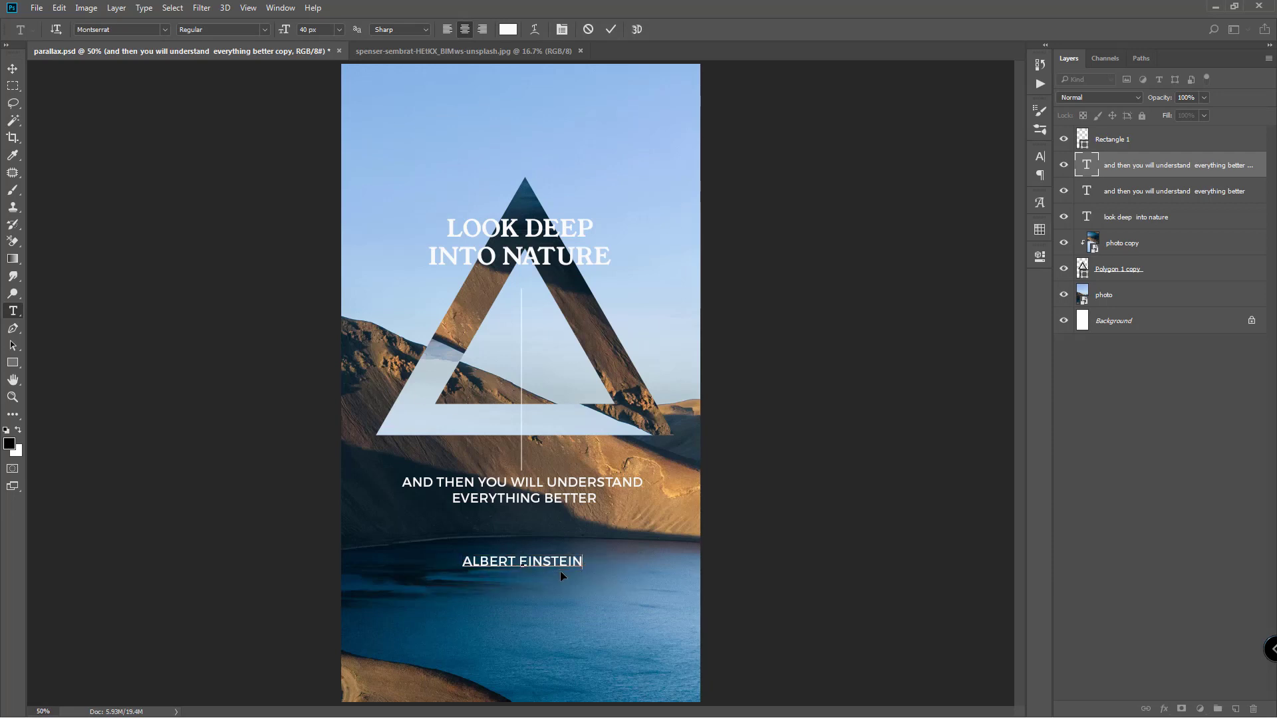
- Set the whole "Albert Einstein" line to Montserrat Bold, commit it and save the document
{"action": "triple_click", "coordinate": [525, 562]}
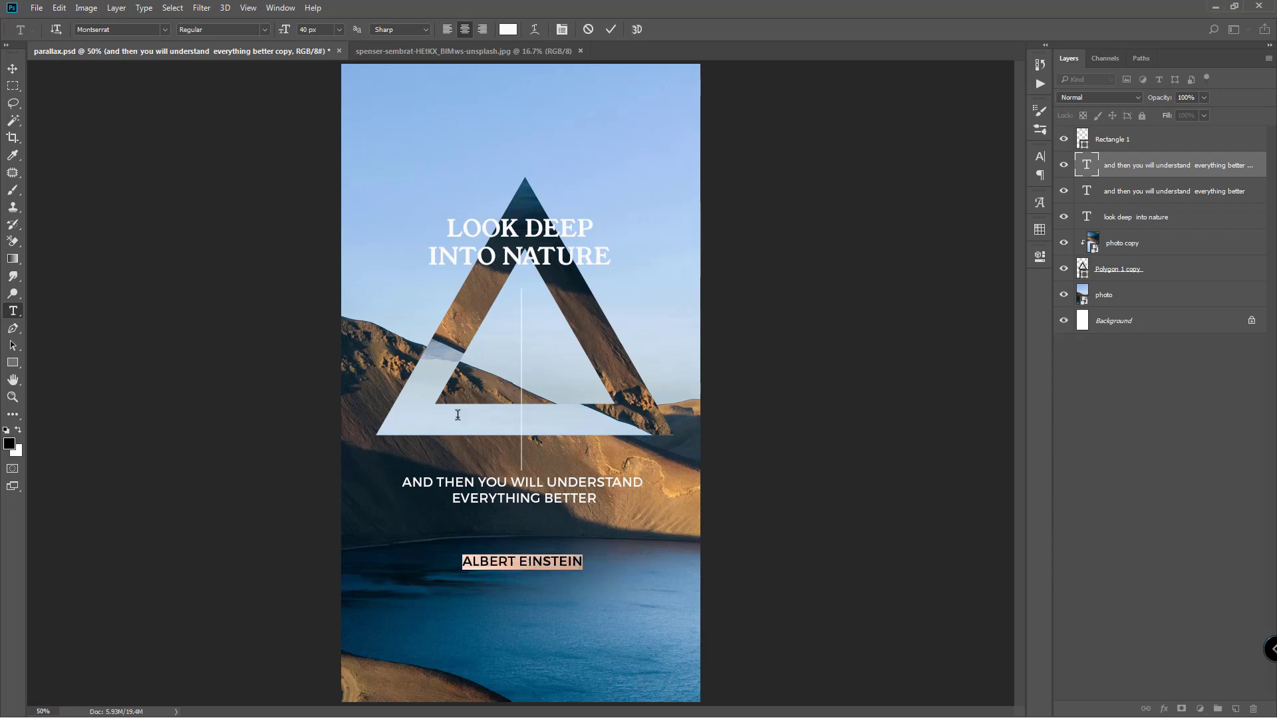
{"action": "left_click", "coordinate": [263, 30]}
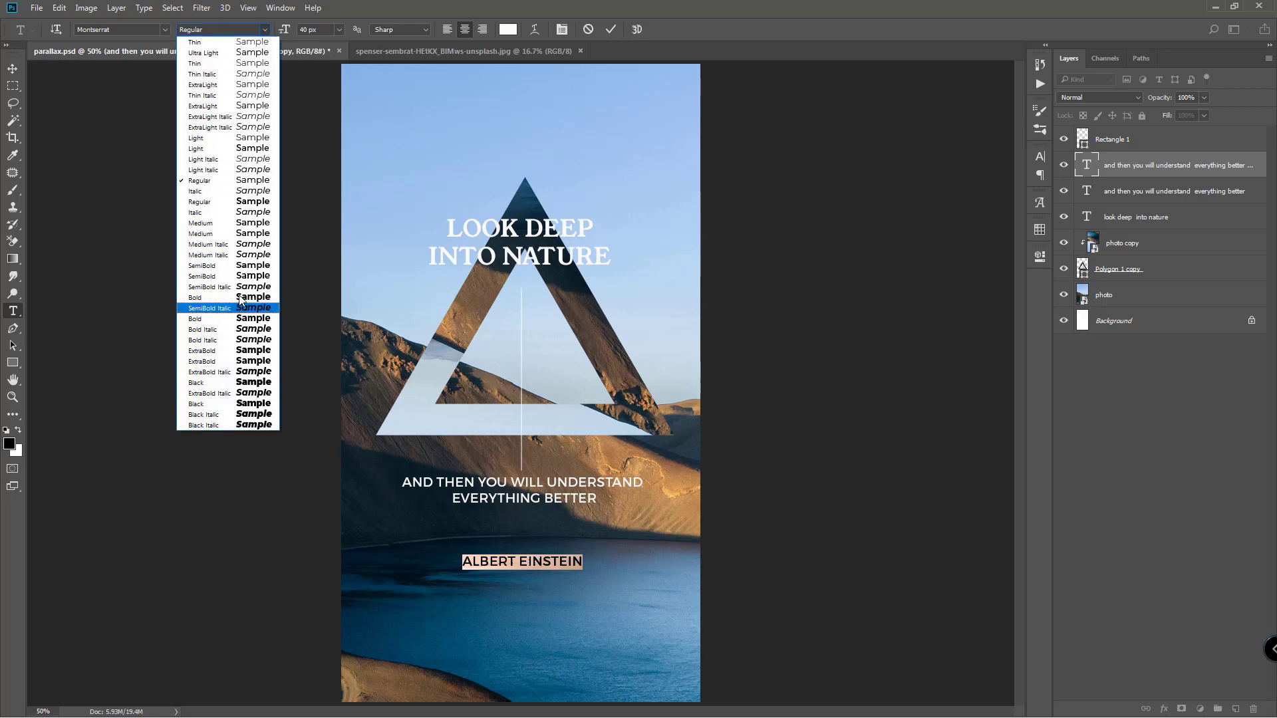
{"action": "left_click", "coordinate": [240, 297]}
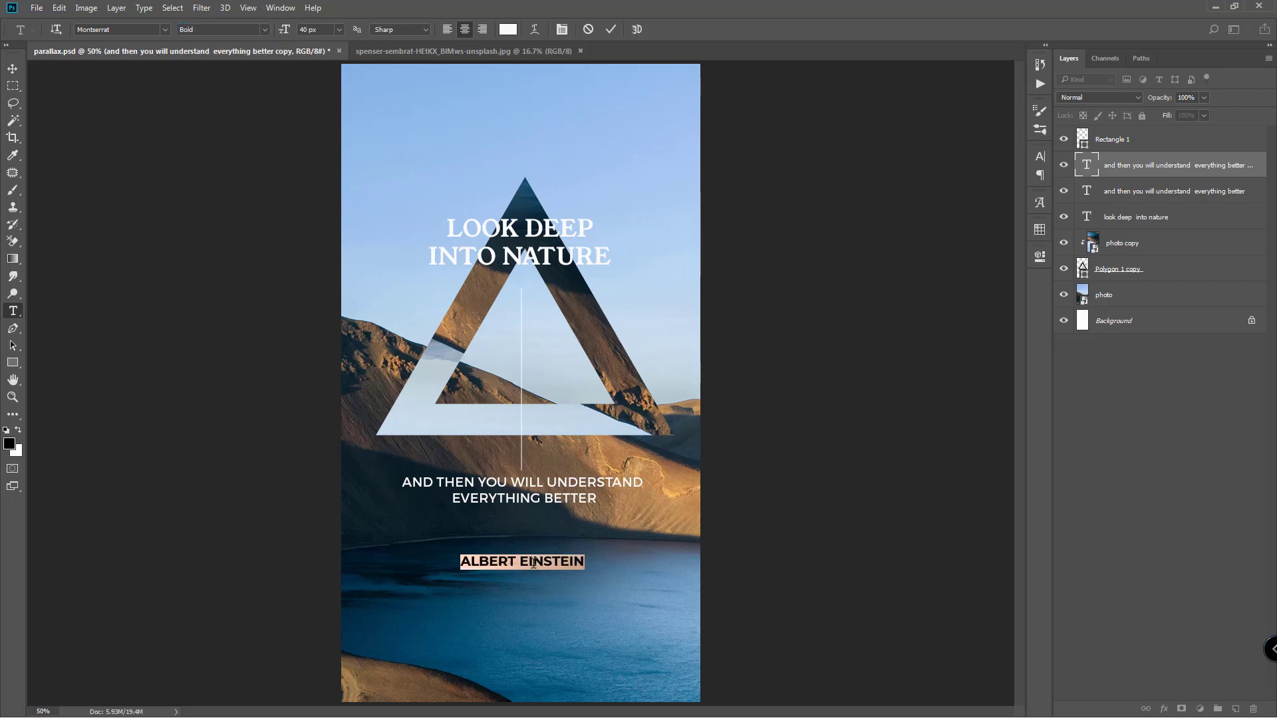
{"action": "key", "text": "ctrl+Return"}
{"action": "key", "text": "v"}
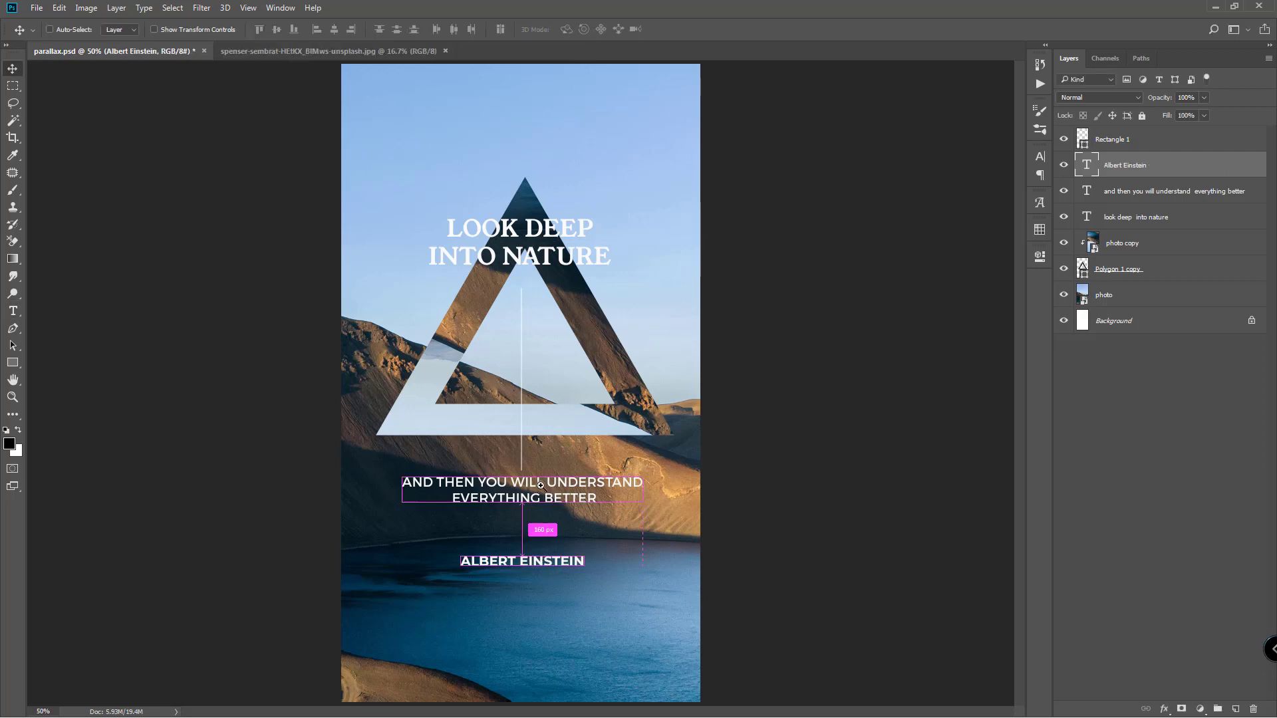
{"action": "left_click", "coordinate": [540, 486], "text": "ctrl"}
{"action": "left_click_drag", "start_coordinate": [544, 488], "coordinate": [581, 402]}
{"action": "left_click", "coordinate": [564, 416], "text": "ctrl+alt"}
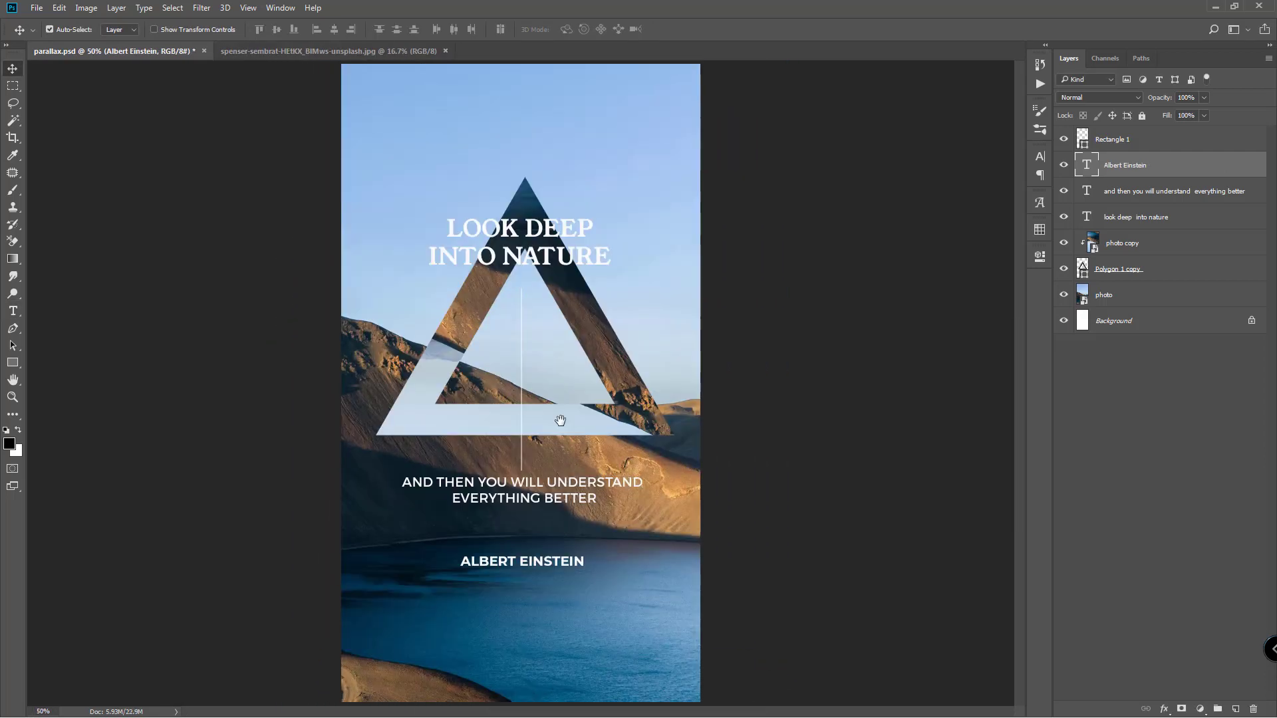
{"action": "key", "text": "ctrl+s"}
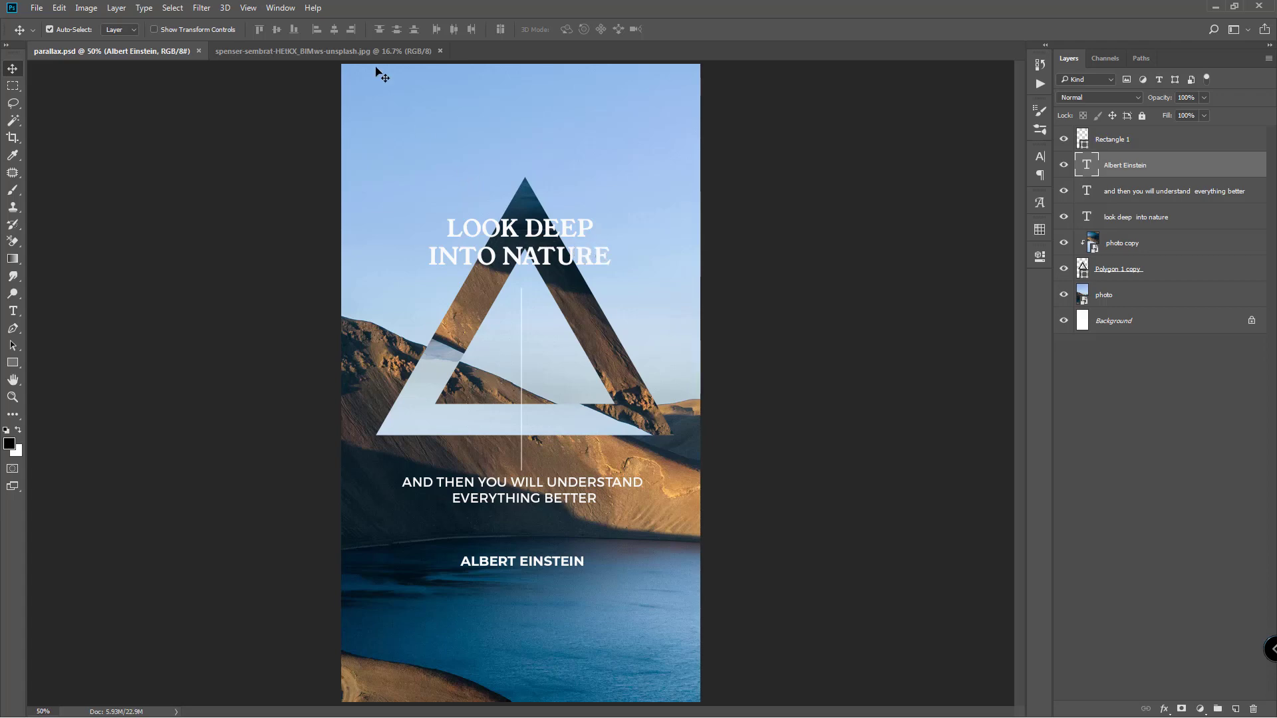
- Show the Timeline below the canvas and create a video timeline for the composition
{"action": "left_click", "coordinate": [280, 8]}
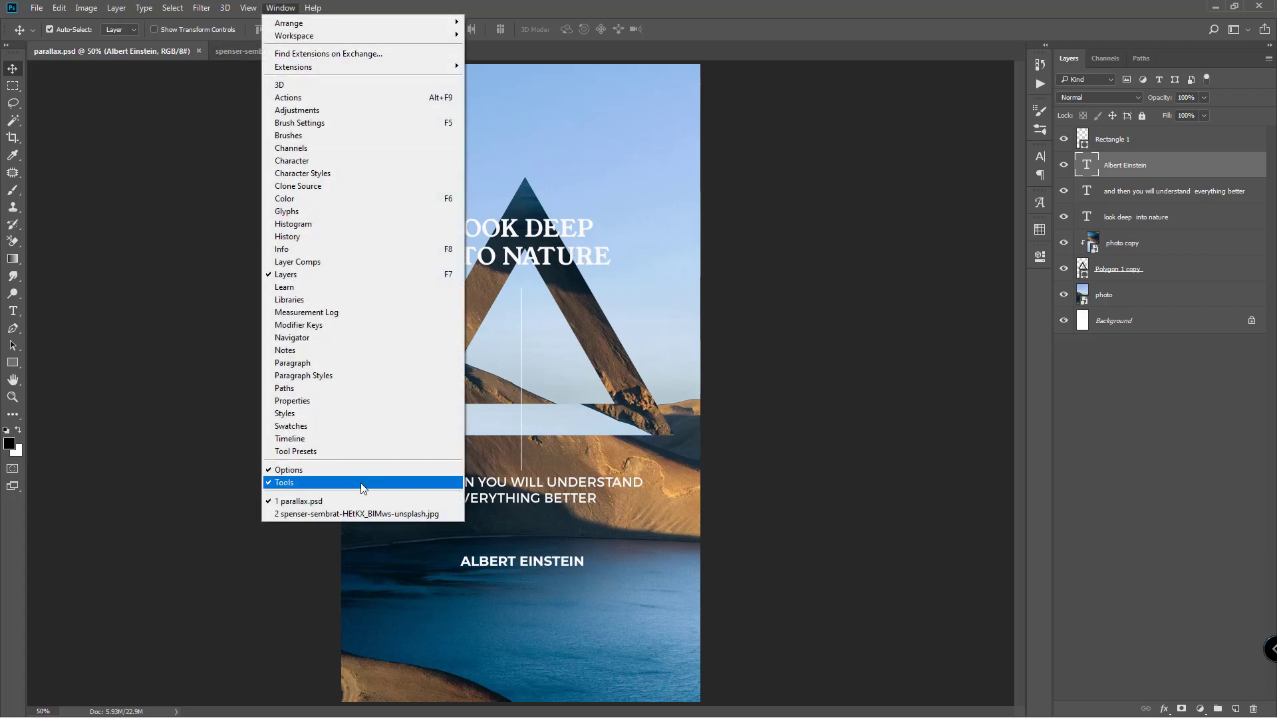
{"action": "left_click", "coordinate": [359, 439]}
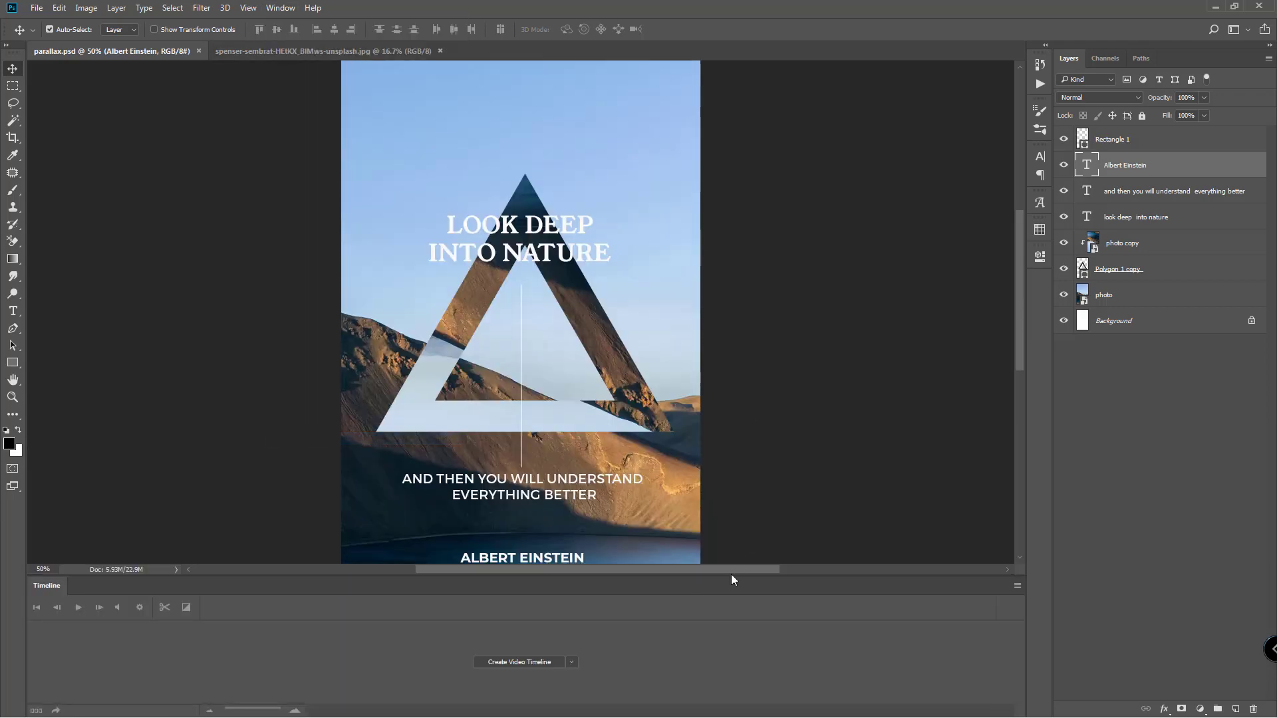
{"action": "left_click_drag", "start_coordinate": [735, 575], "coordinate": [747, 516]}
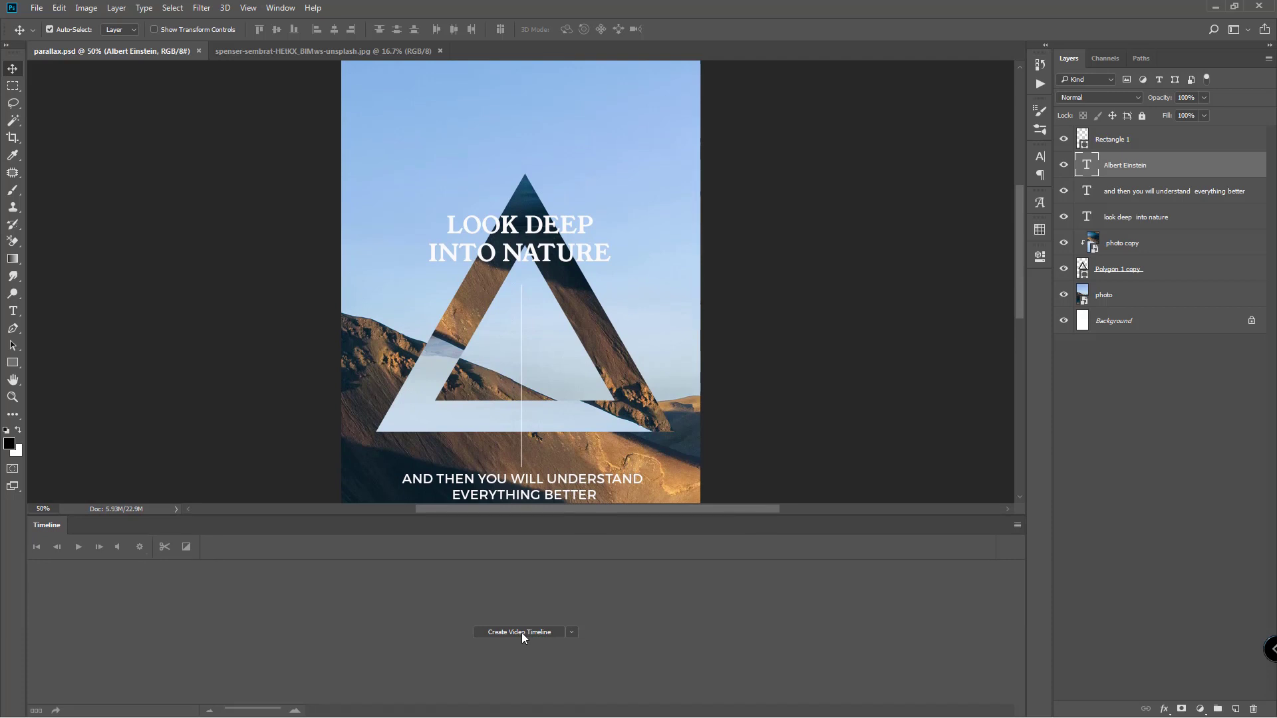
{"action": "left_click", "coordinate": [571, 633]}
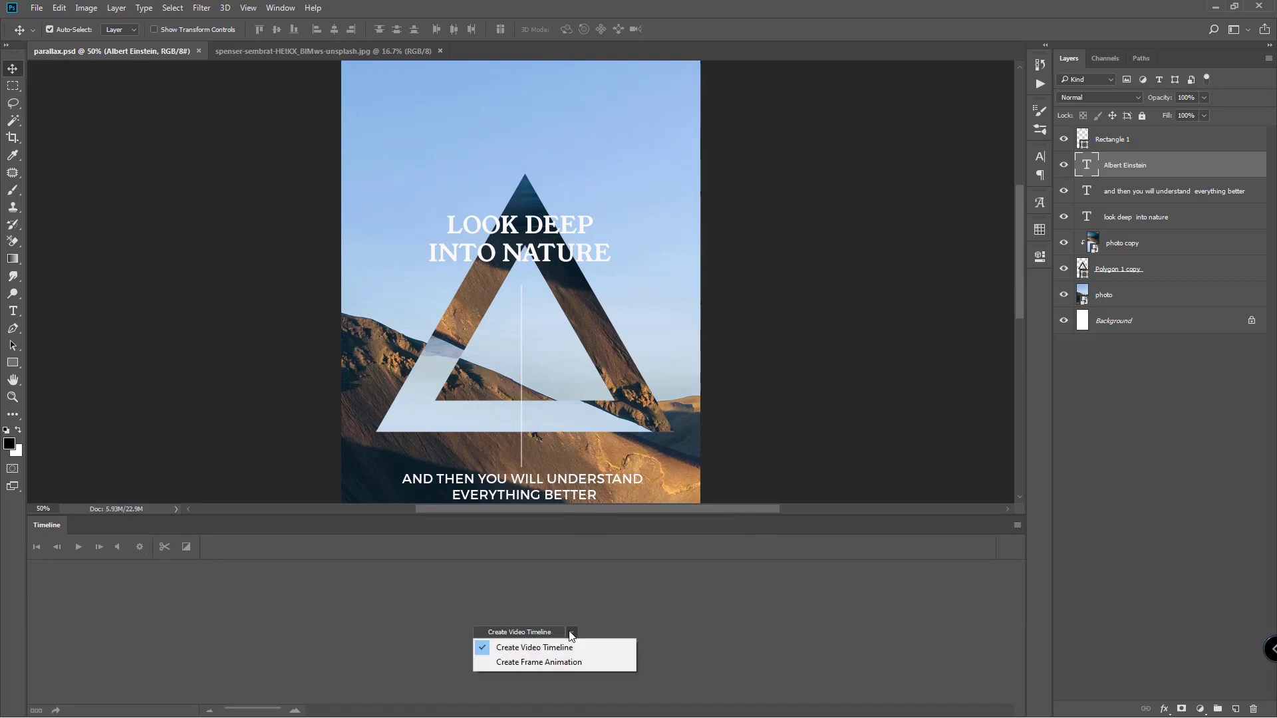
{"action": "left_click", "coordinate": [535, 648]}
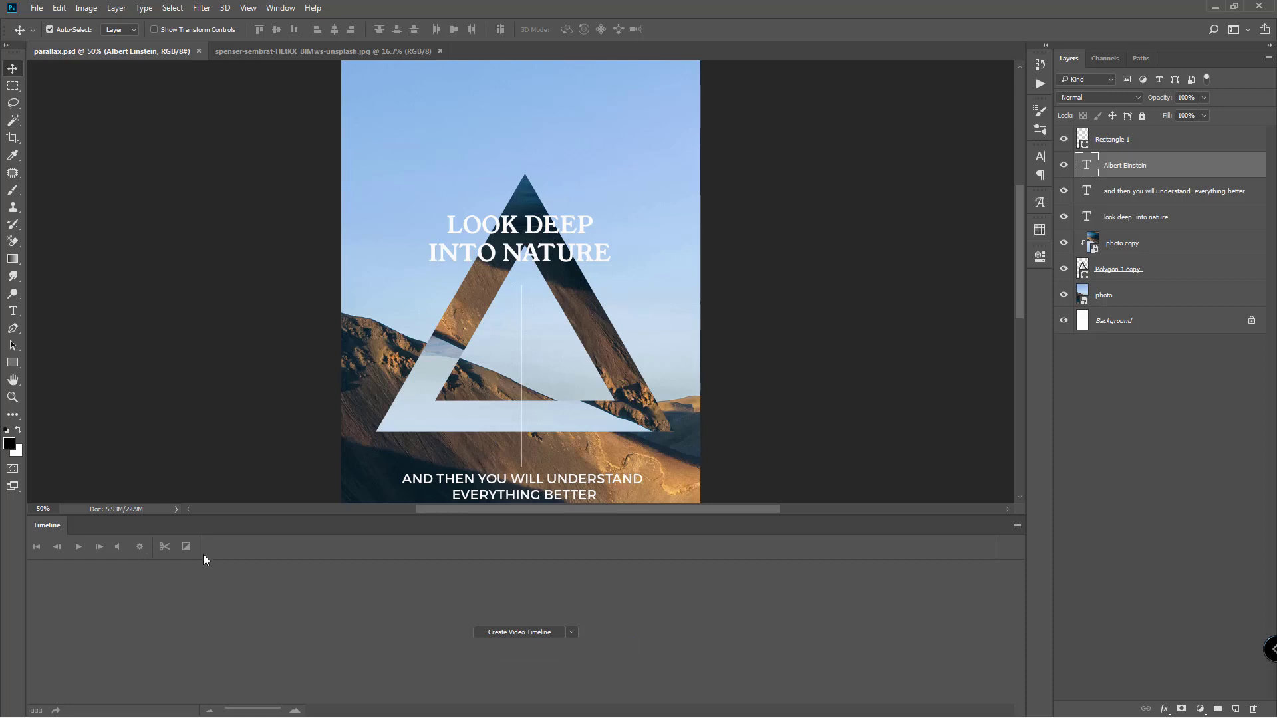
{"action": "left_click", "coordinate": [518, 632]}
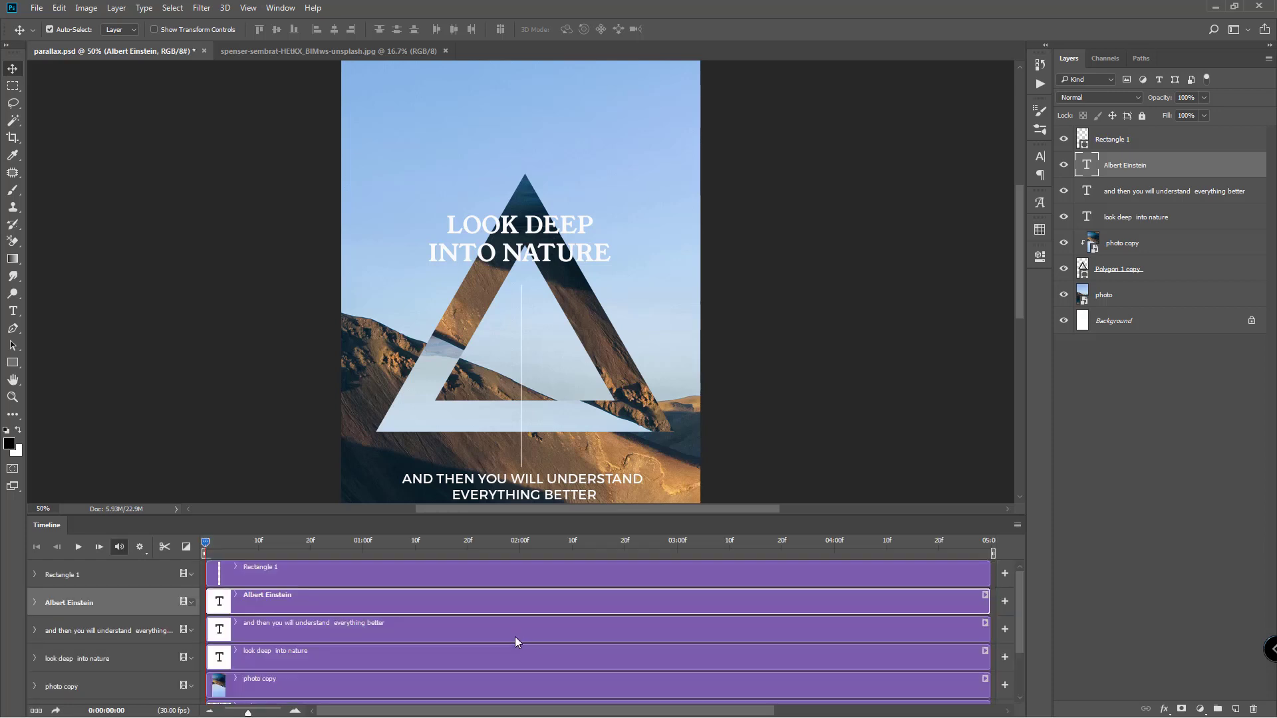
- Enlarge the timeline area upward to show more of the layer tracks
{"action": "left_click_drag", "start_coordinate": [568, 513], "coordinate": [588, 468]}
{"action": "scroll", "coordinate": [547, 287], "scroll_direction": "down", "scroll_amount": 1}
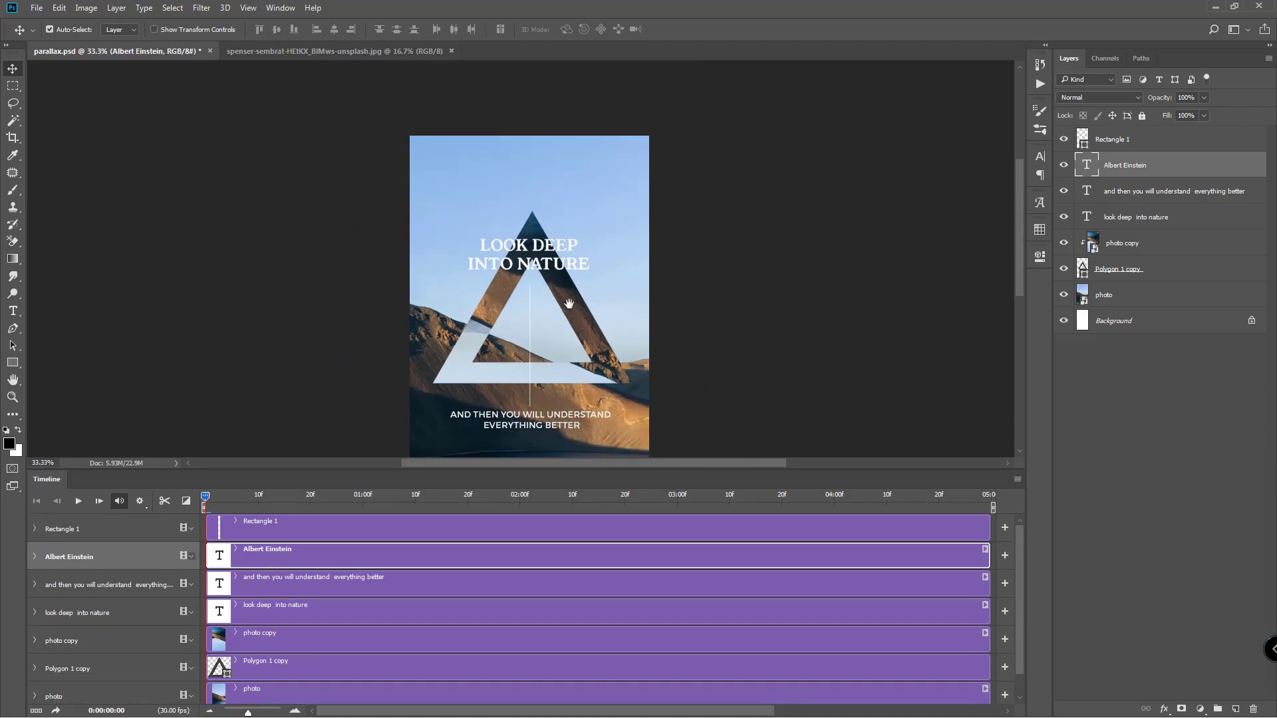
{"action": "left_click_drag", "start_coordinate": [568, 304], "coordinate": [574, 215]}
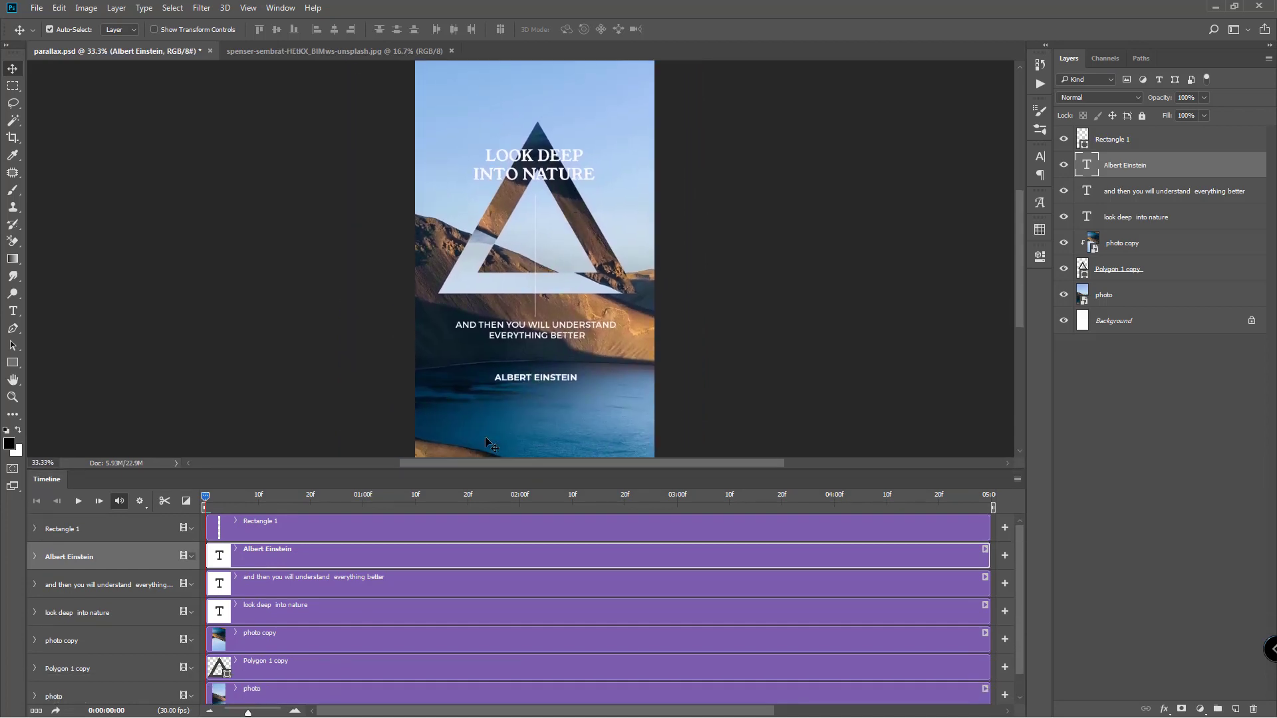
- Select the "photo" layer, expand its timeline track and enable Transform keyframing at the start of the clip
{"action": "left_click", "coordinate": [905, 328]}
{"action": "left_click", "coordinate": [1144, 243]}
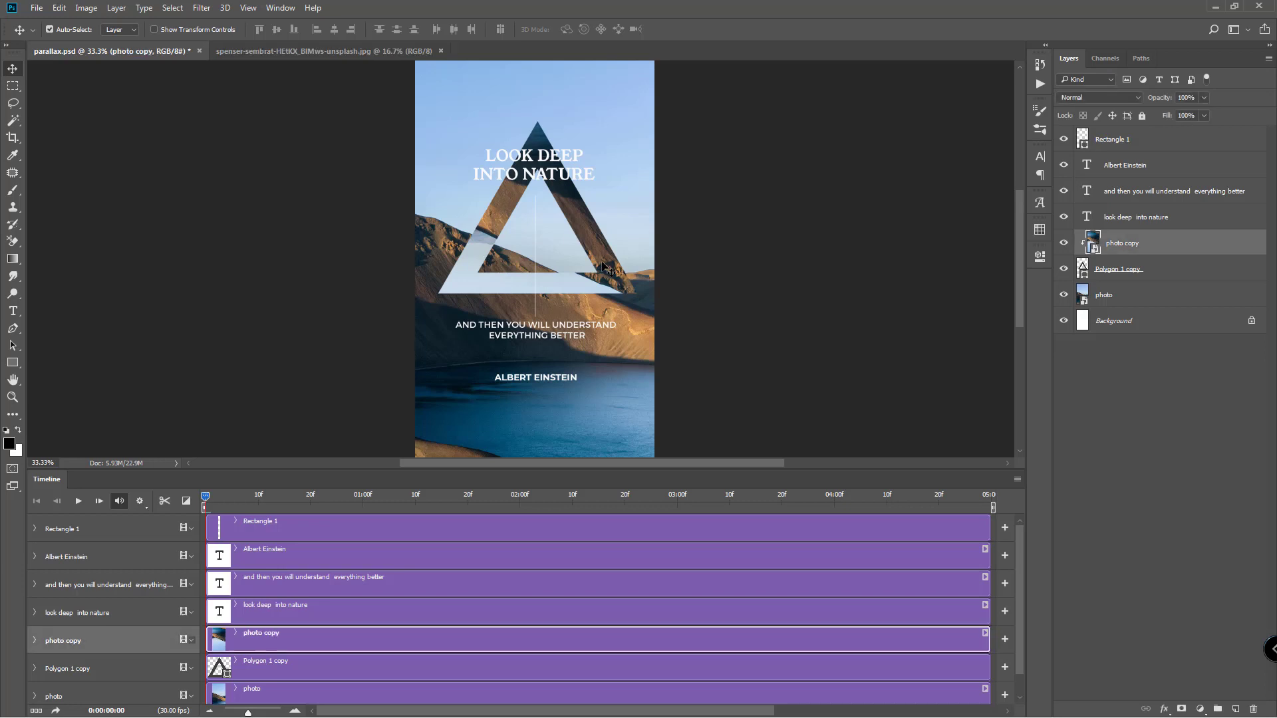
{"action": "left_click", "coordinate": [1144, 295]}
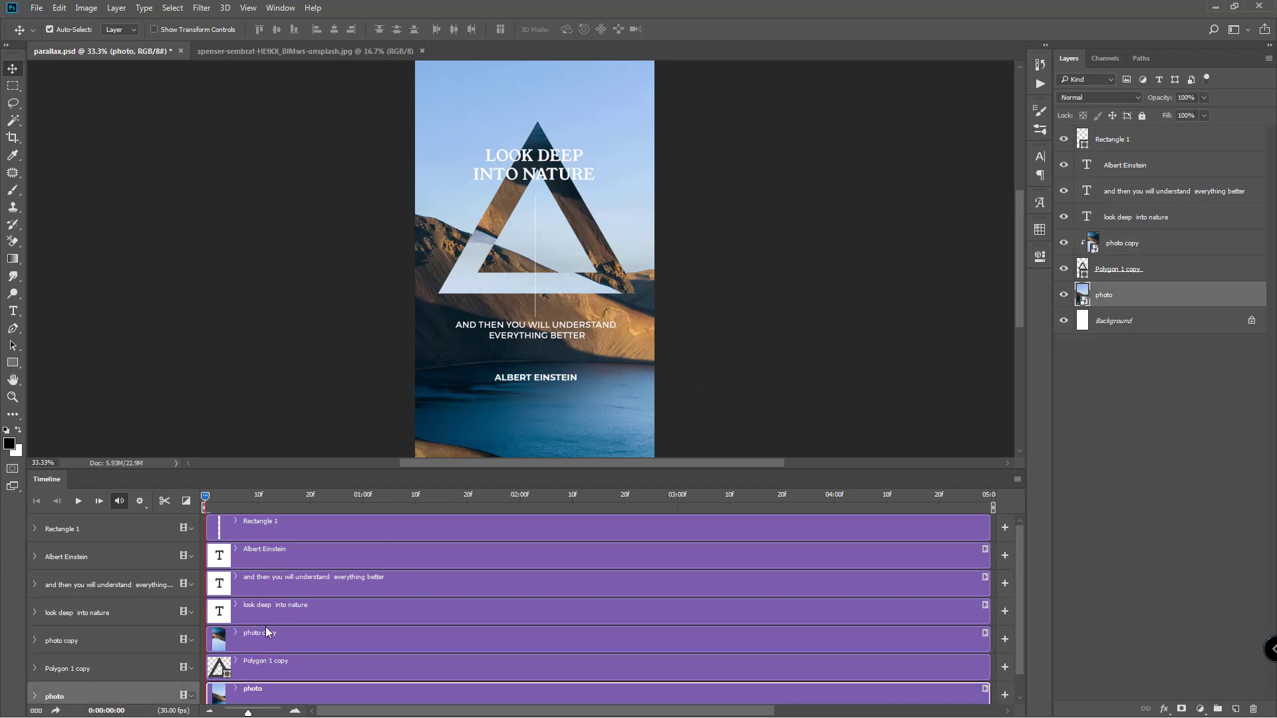
{"action": "scroll", "coordinate": [266, 627], "scroll_direction": "down", "scroll_amount": 1}
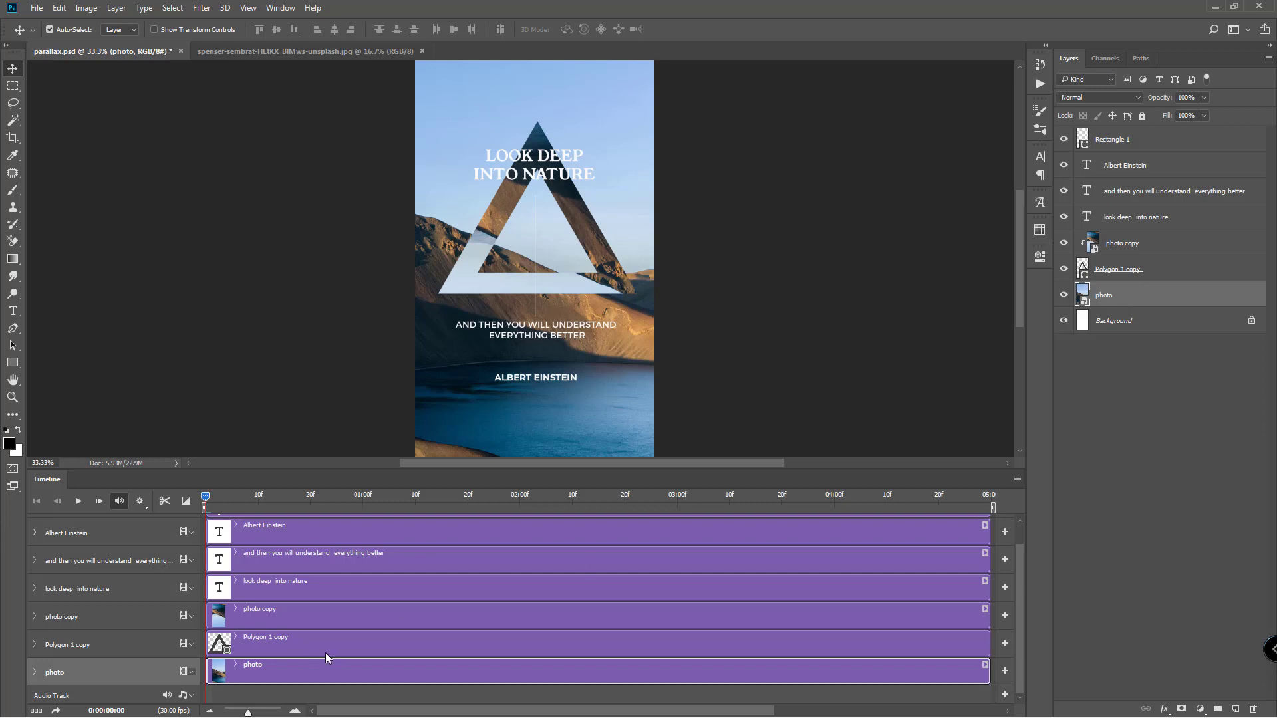
{"action": "left_click", "coordinate": [36, 672]}
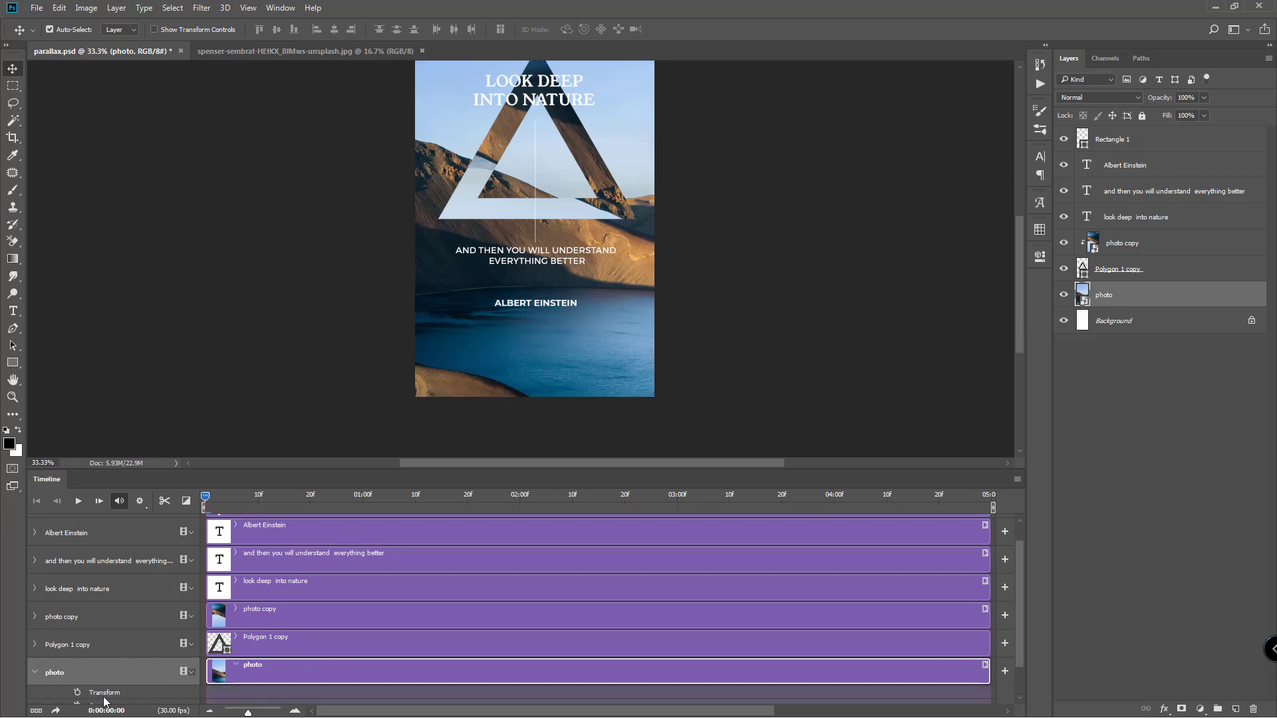
{"action": "left_click", "coordinate": [77, 693]}
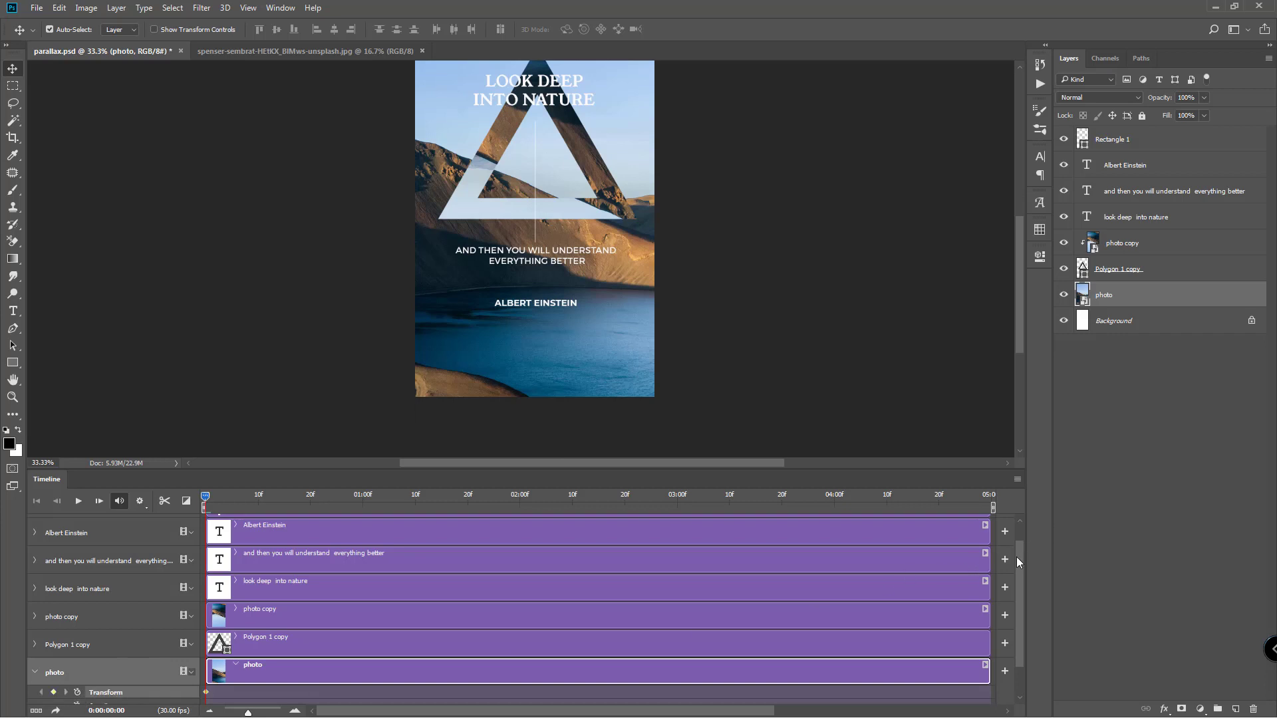
- Move the "photo" layer's Transform keyframe to the clip's last frame at 04:29 and return the playhead to the start
{"action": "left_click_drag", "start_coordinate": [1017, 558], "coordinate": [1018, 607]}
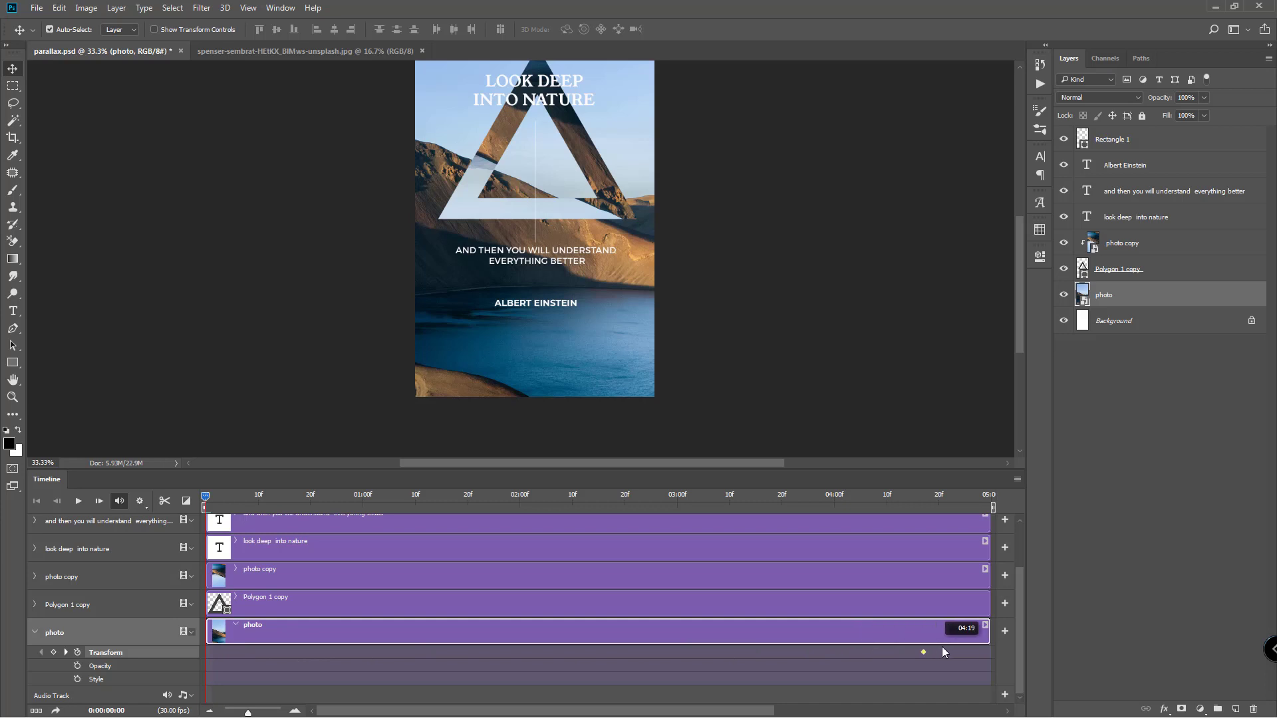
{"action": "left_click_drag", "start_coordinate": [981, 652], "coordinate": [994, 653]}
{"action": "left_click_drag", "start_coordinate": [980, 501], "coordinate": [996, 500]}
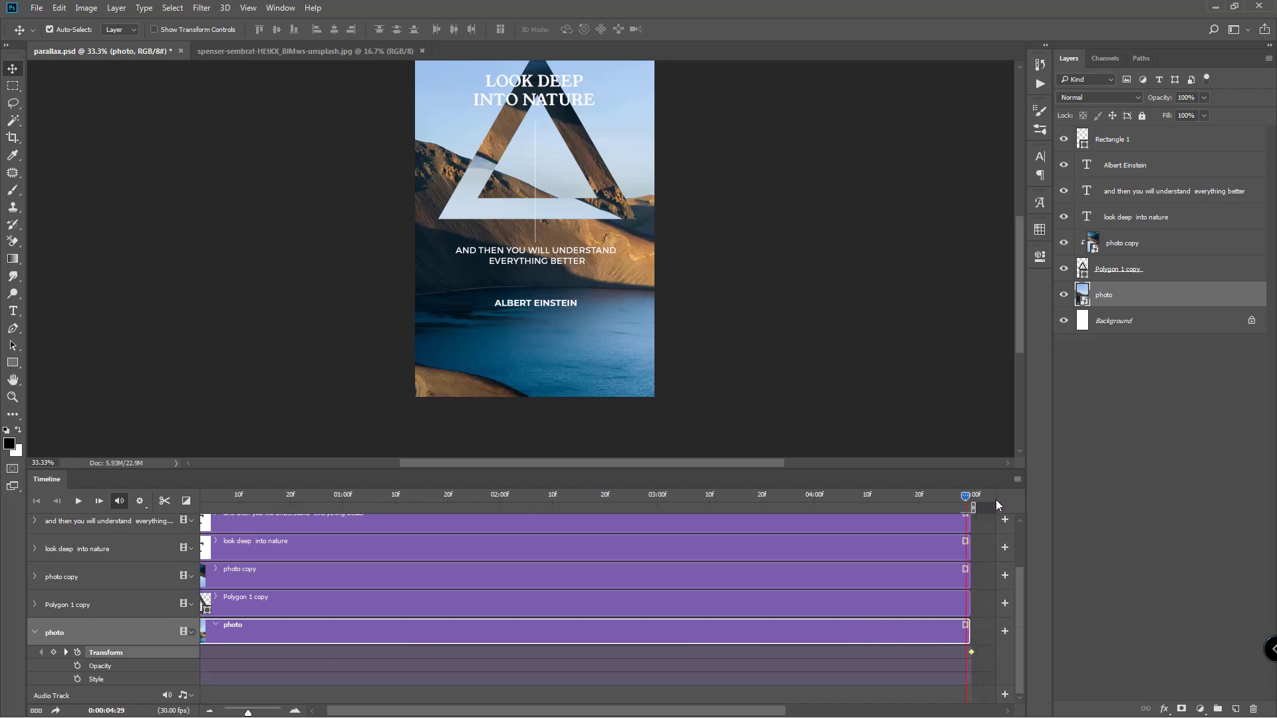
{"action": "left_click_drag", "start_coordinate": [970, 651], "coordinate": [966, 653]}
{"action": "left_click_drag", "start_coordinate": [965, 498], "coordinate": [102, 559]}
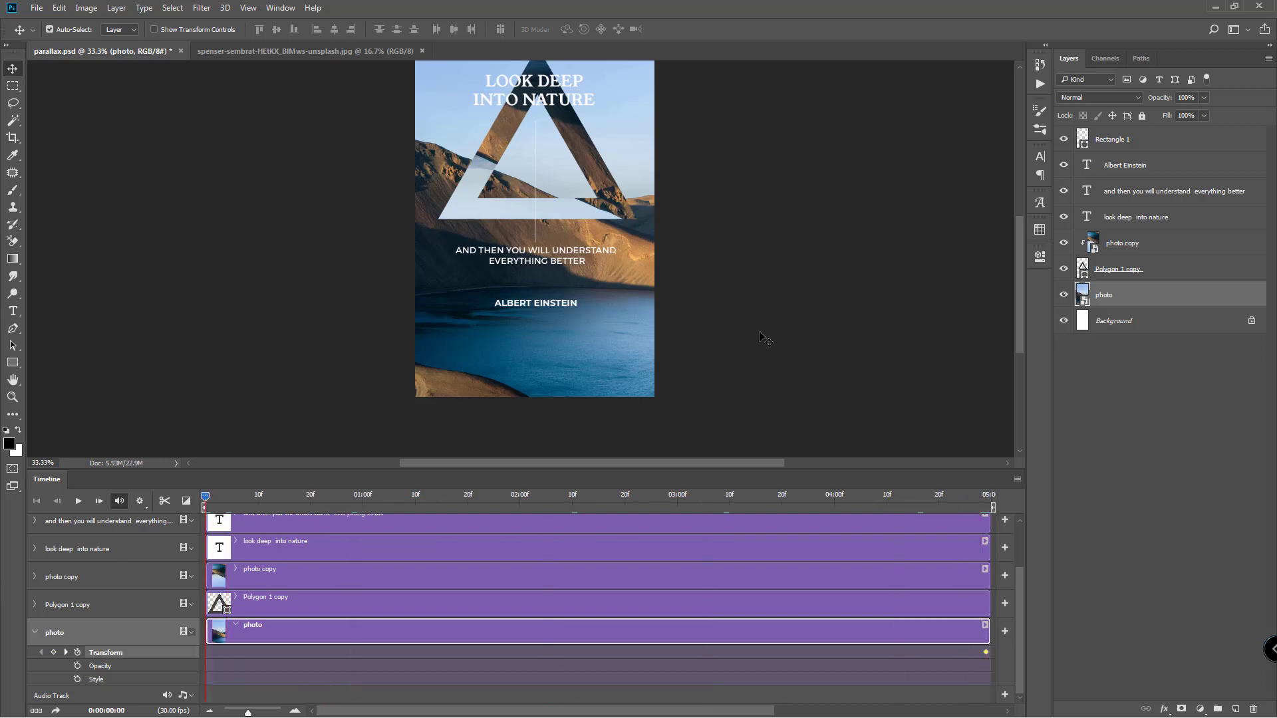
- Enlarge the "photo" layer proportionally from its center to about 112% at the first frame and scrub through the animation
{"action": "key", "text": "ctrl+t"}
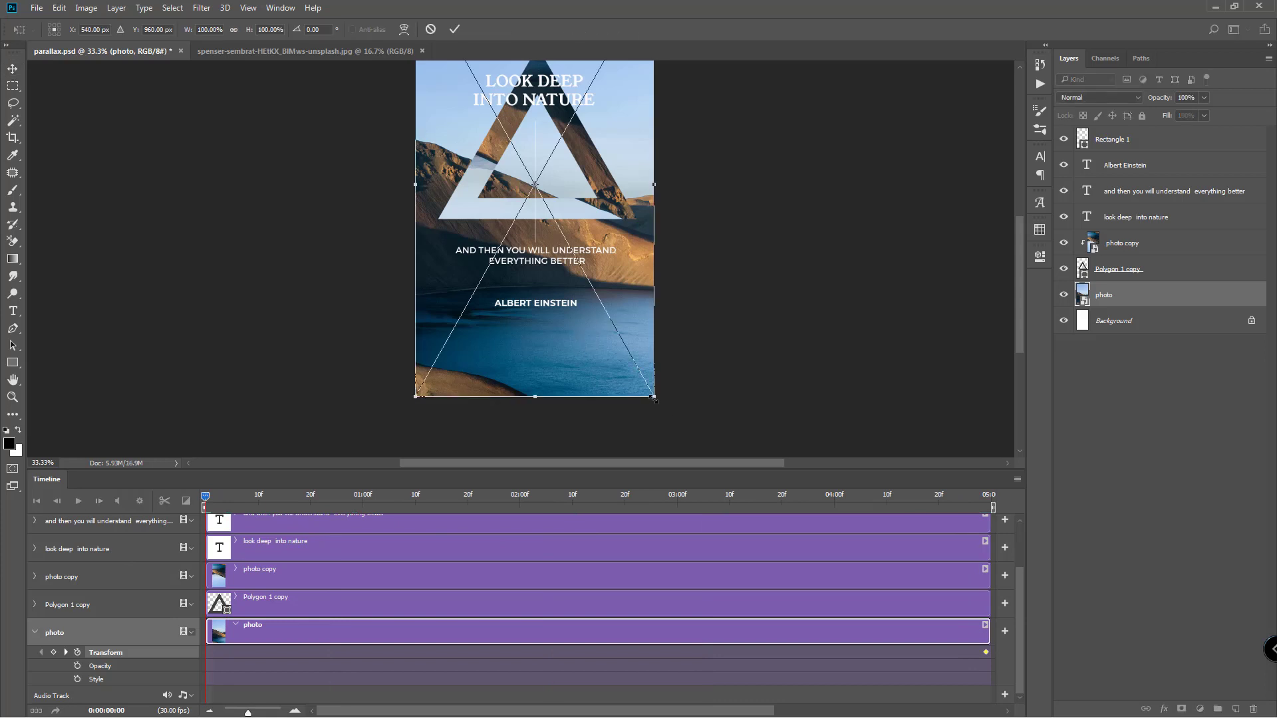
{"action": "left_click_drag", "start_coordinate": [655, 399], "coordinate": [670, 421]}
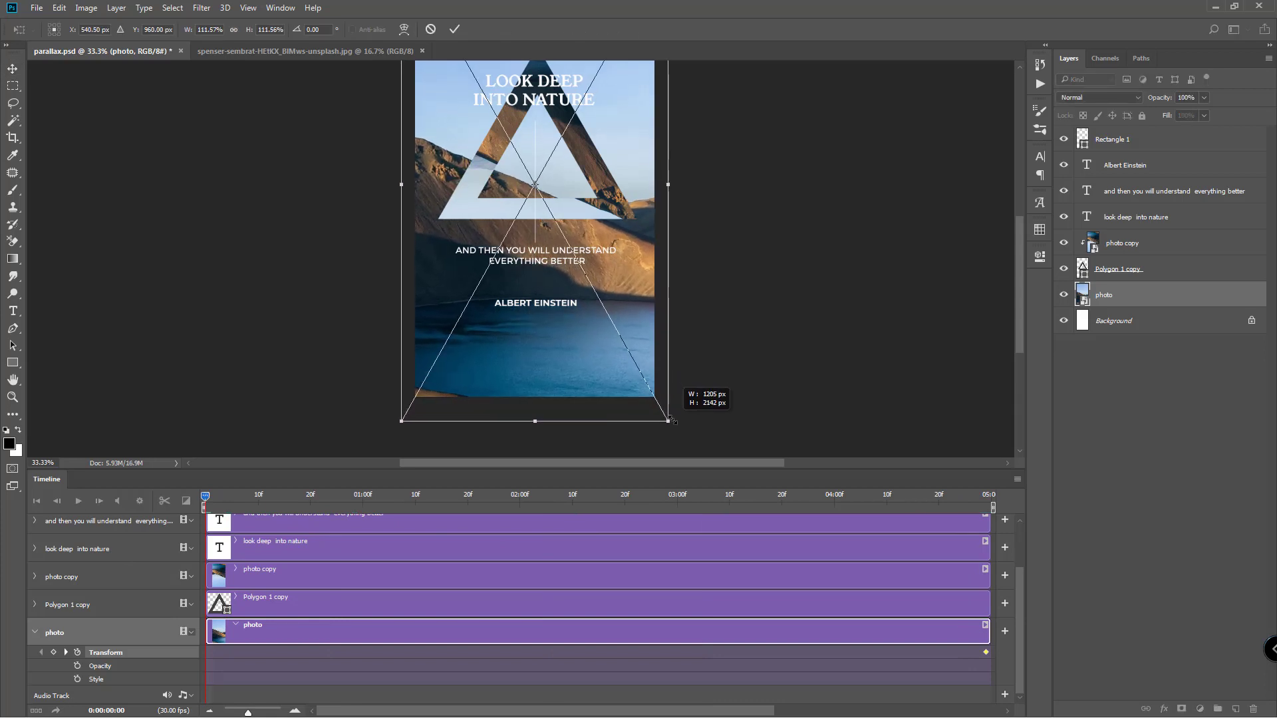
{"action": "left_click_drag", "start_coordinate": [592, 184], "coordinate": [619, 287]}
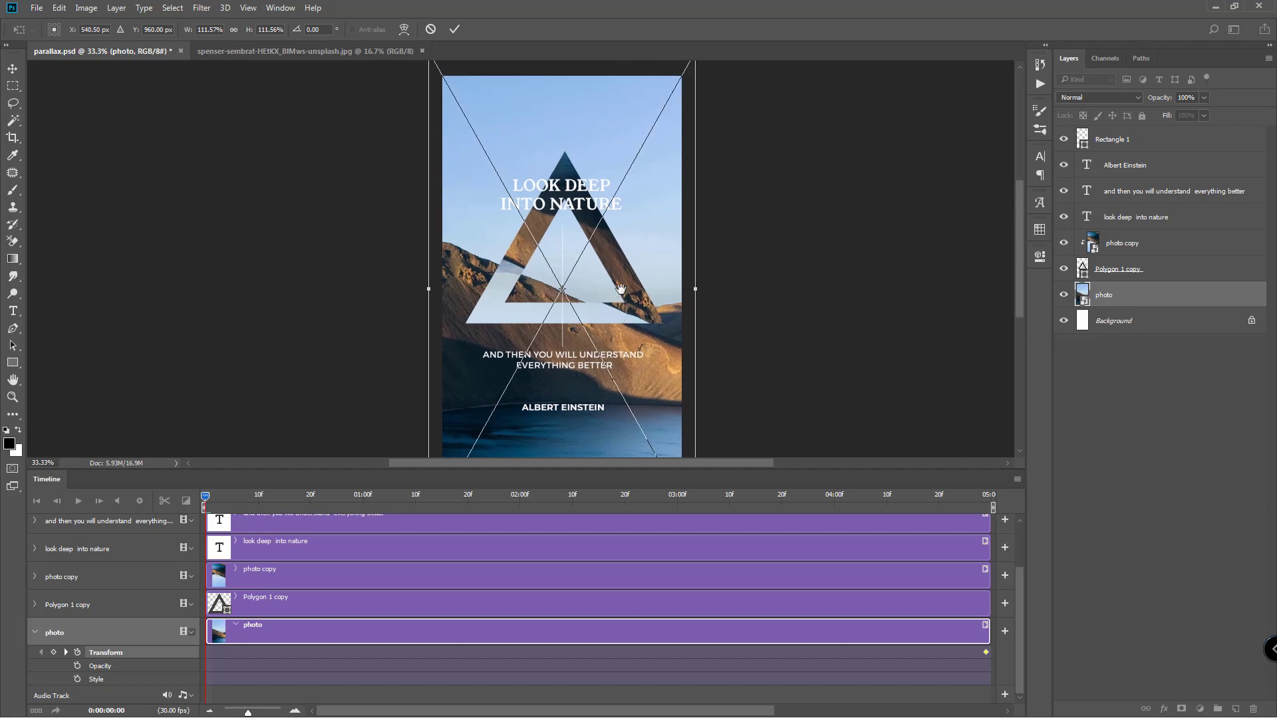
{"action": "key", "text": "ctrl+minus"}
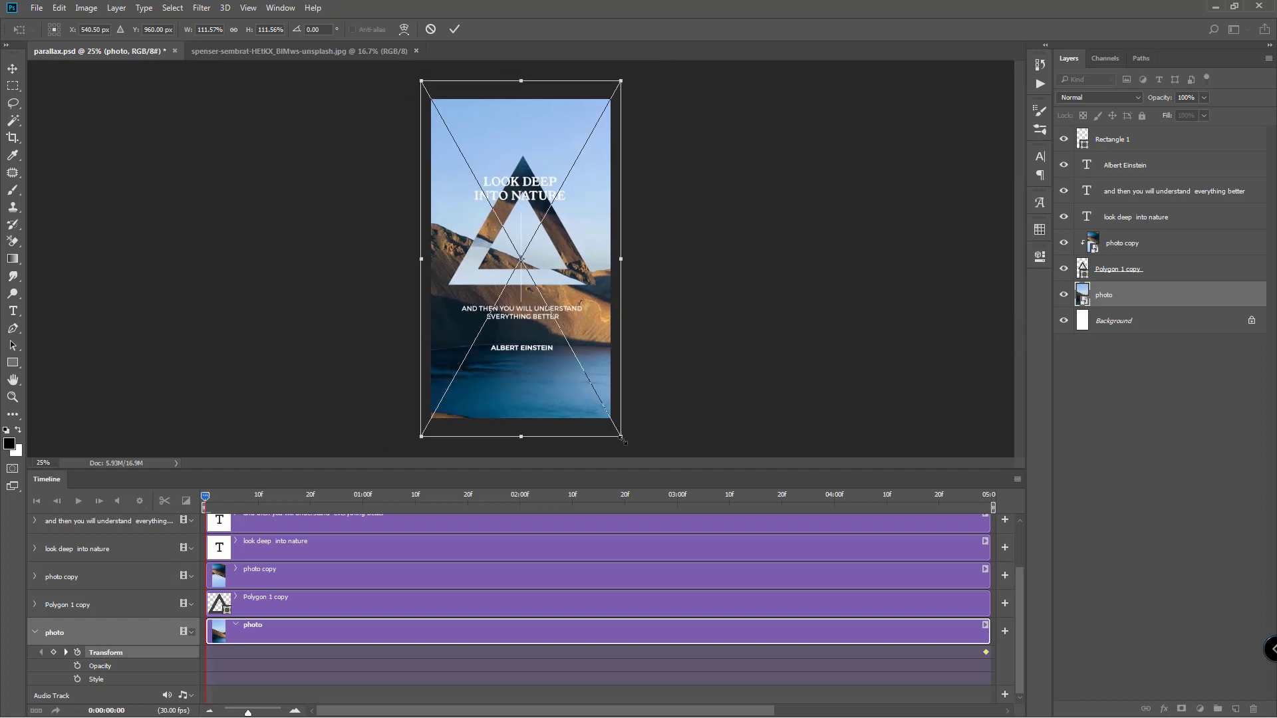
{"action": "key", "text": "Return"}
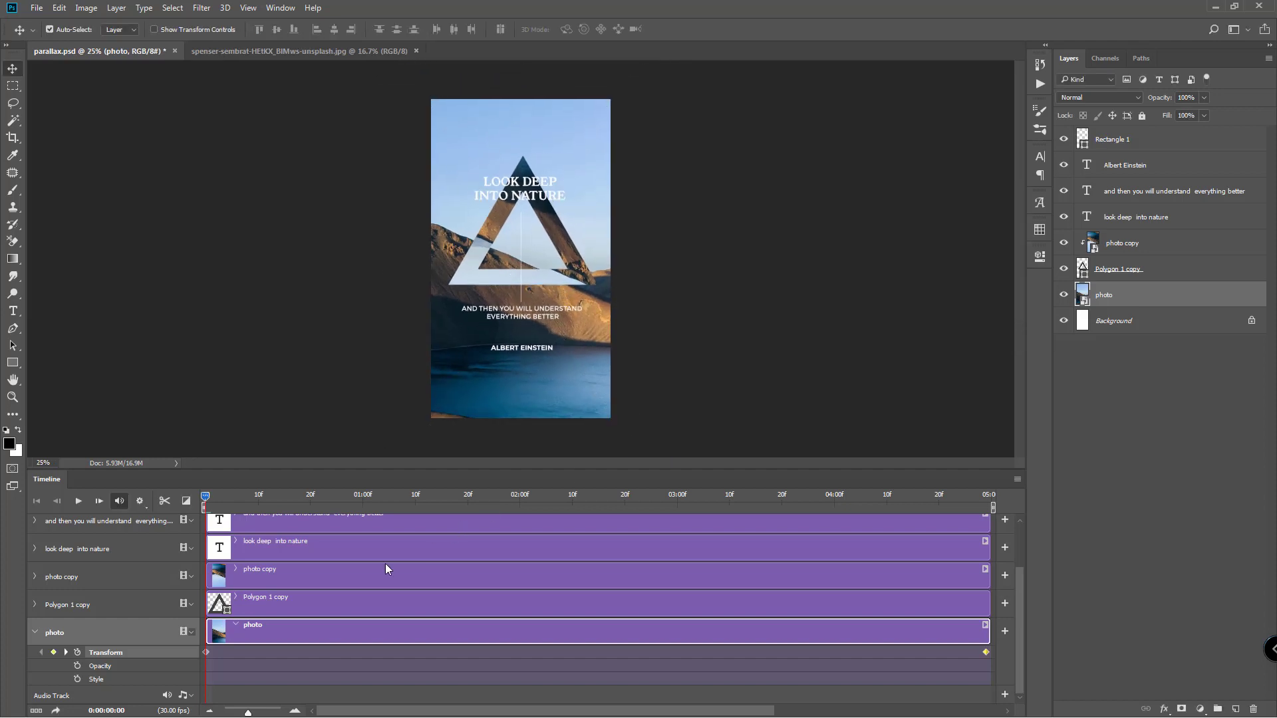
{"action": "left_click_drag", "start_coordinate": [211, 506], "coordinate": [803, 496]}
{"action": "left_click_drag", "start_coordinate": [494, 475], "coordinate": [113, 489]}
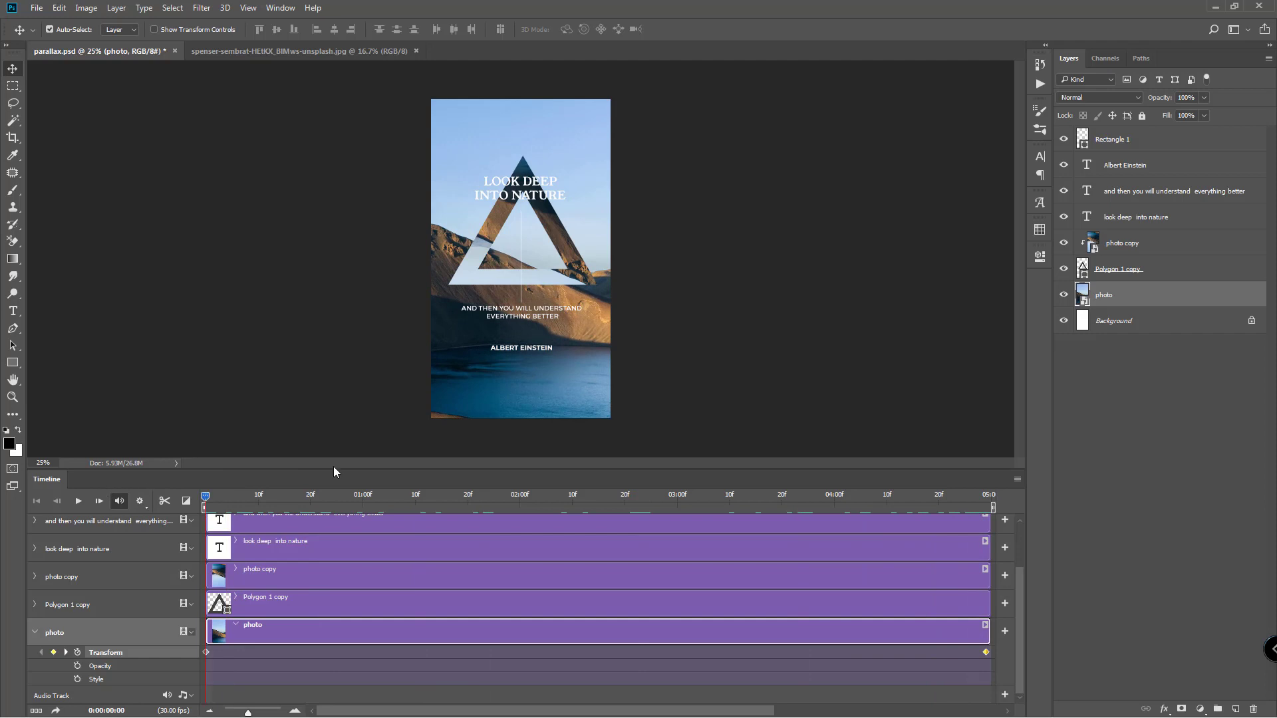
- Enable Transform keyframing for the "photo copy" layer and move its keyframe to the end of the clip
{"action": "left_click", "coordinate": [1140, 250]}
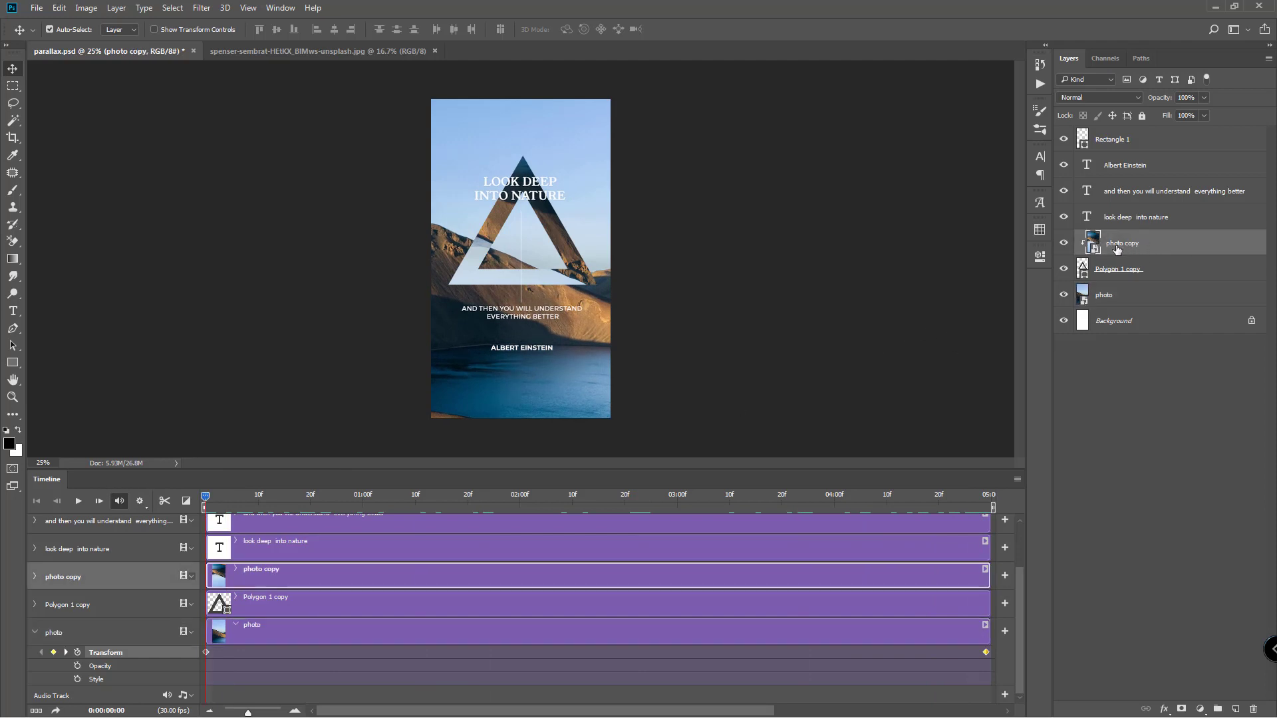
{"action": "left_click", "coordinate": [35, 577]}
{"action": "left_click", "coordinate": [78, 598]}
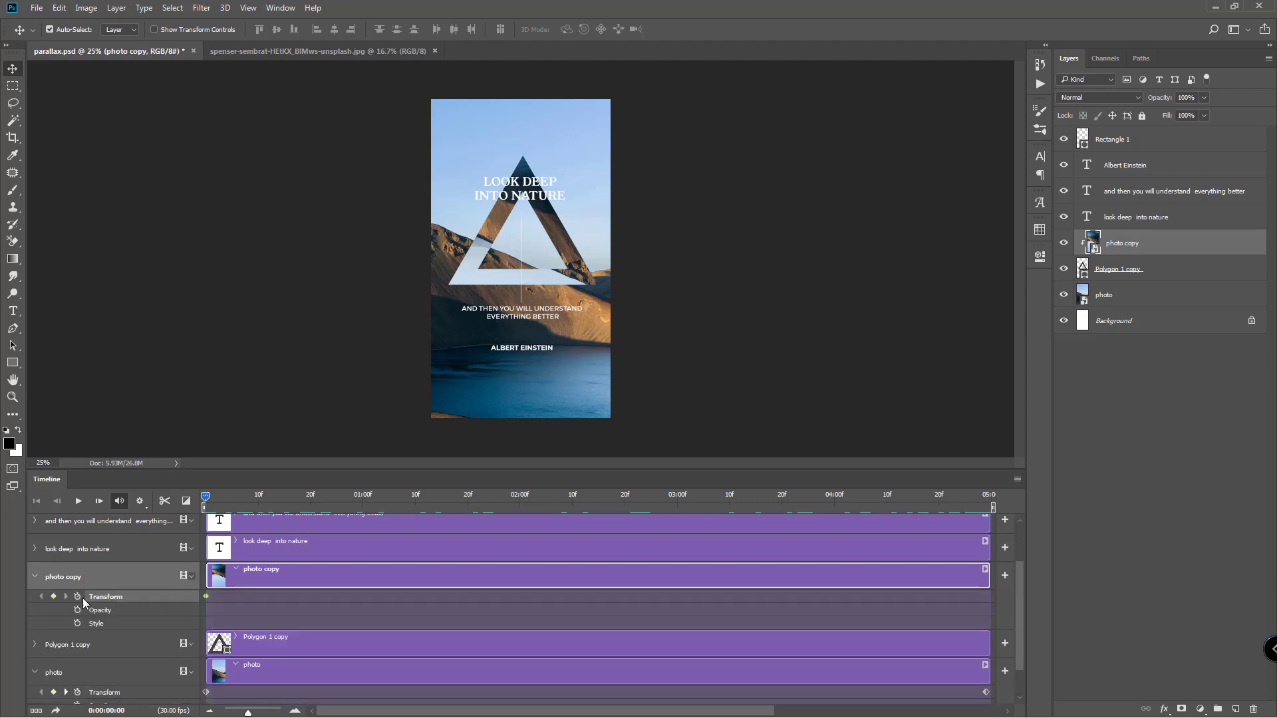
{"action": "left_click_drag", "start_coordinate": [206, 594], "coordinate": [908, 596]}
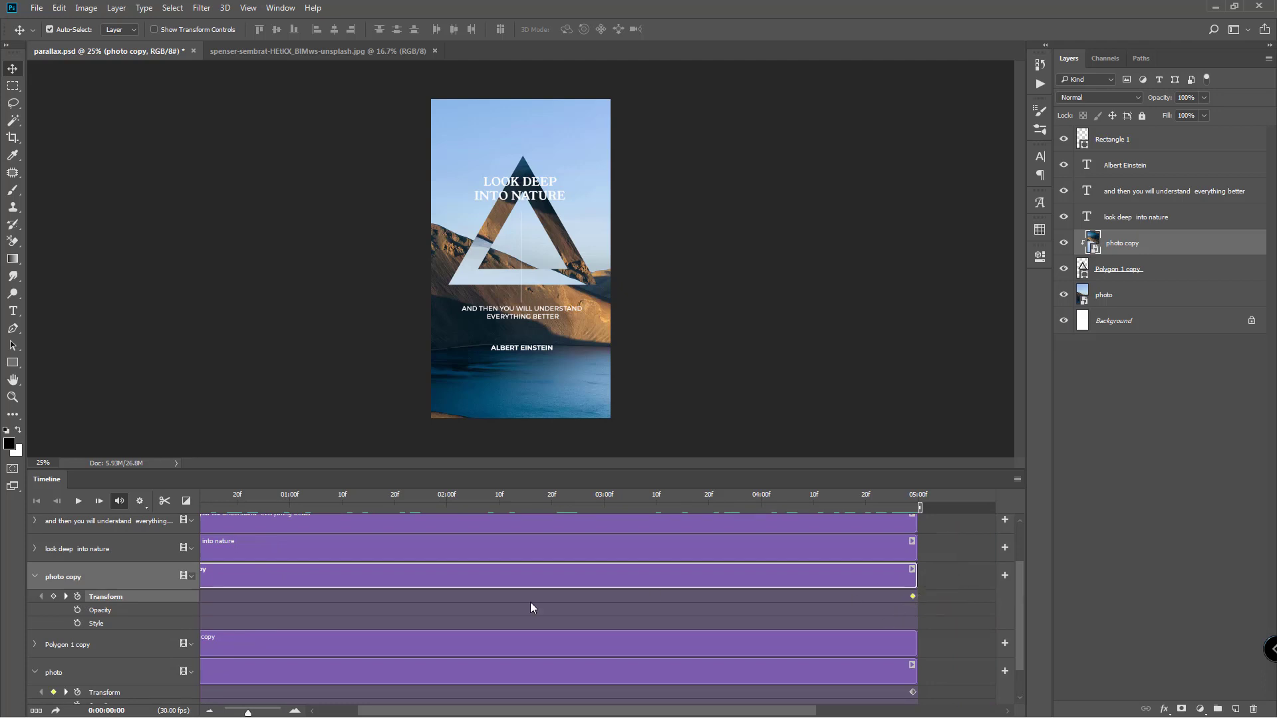
{"action": "left_click_drag", "start_coordinate": [403, 712], "coordinate": [296, 713]}
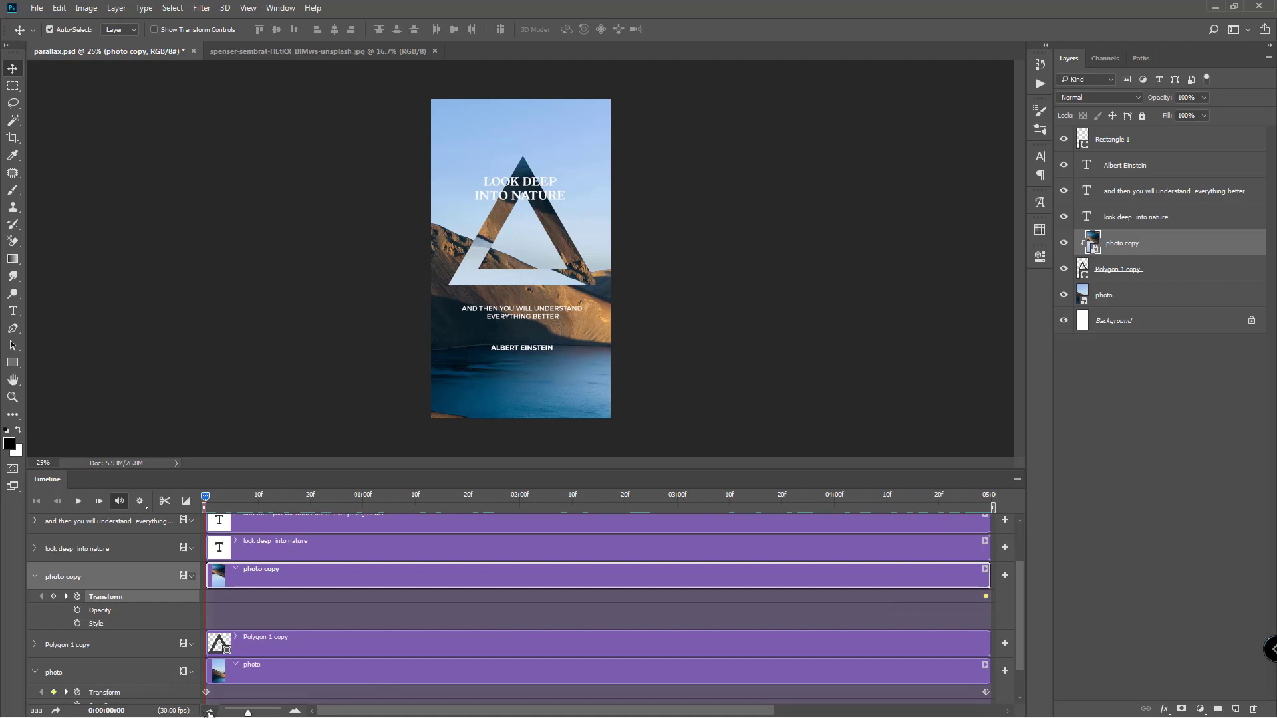
{"action": "left_click", "coordinate": [209, 711]}
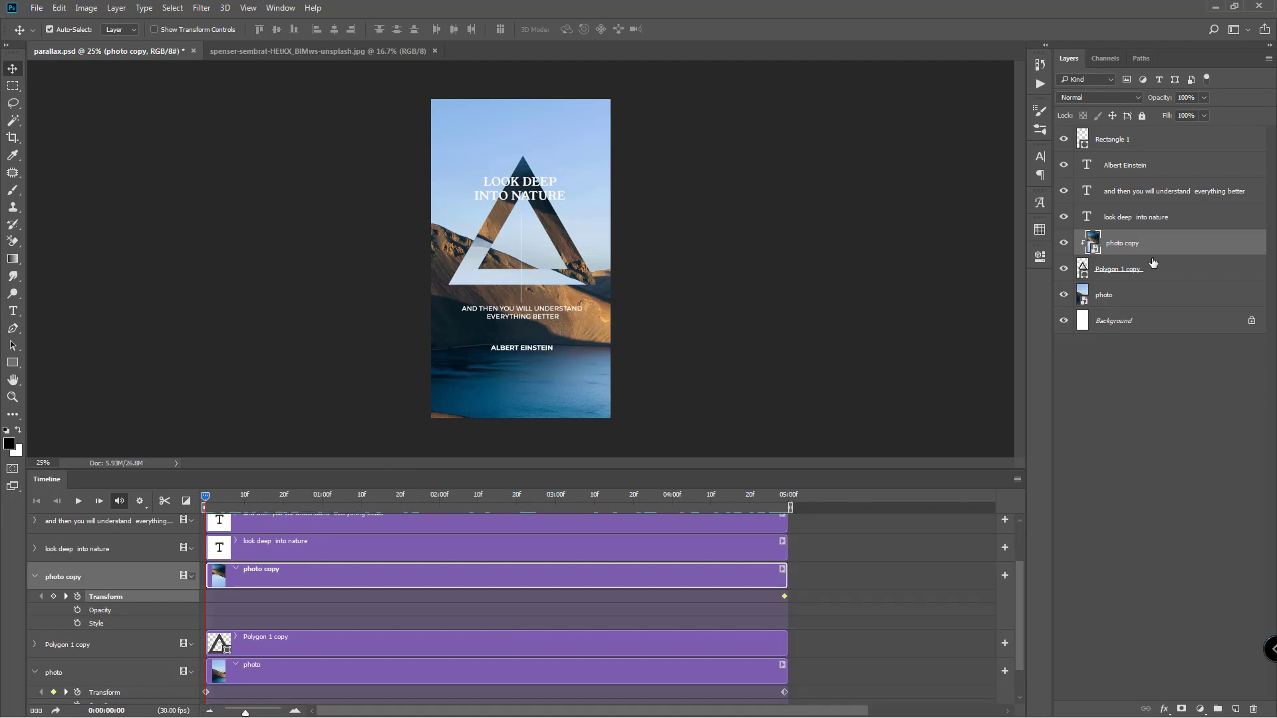
- Scale the "photo copy" layer down slightly around its center at the first frame and scrub through the animation
{"action": "key", "text": "ctrl+t"}
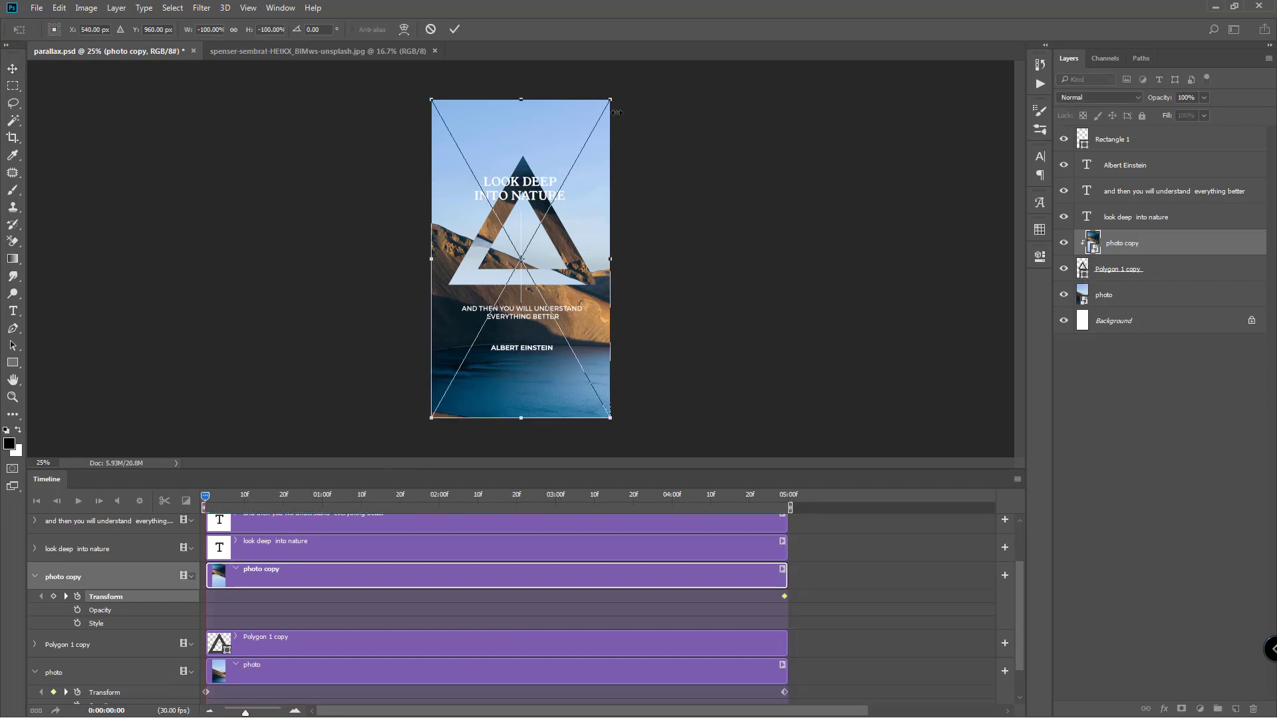
{"action": "left_click_drag", "start_coordinate": [610, 99], "coordinate": [598, 120]}
{"action": "key", "text": "Return"}
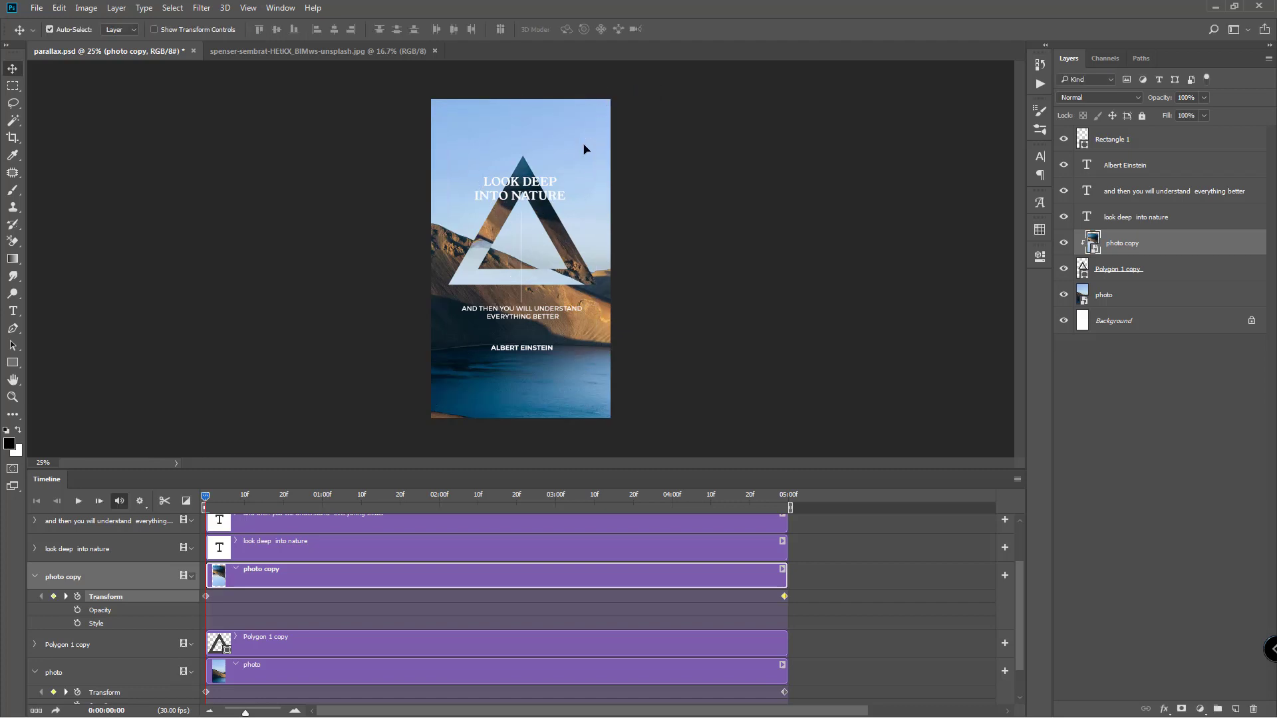
{"action": "left_click_drag", "start_coordinate": [205, 496], "coordinate": [165, 532]}
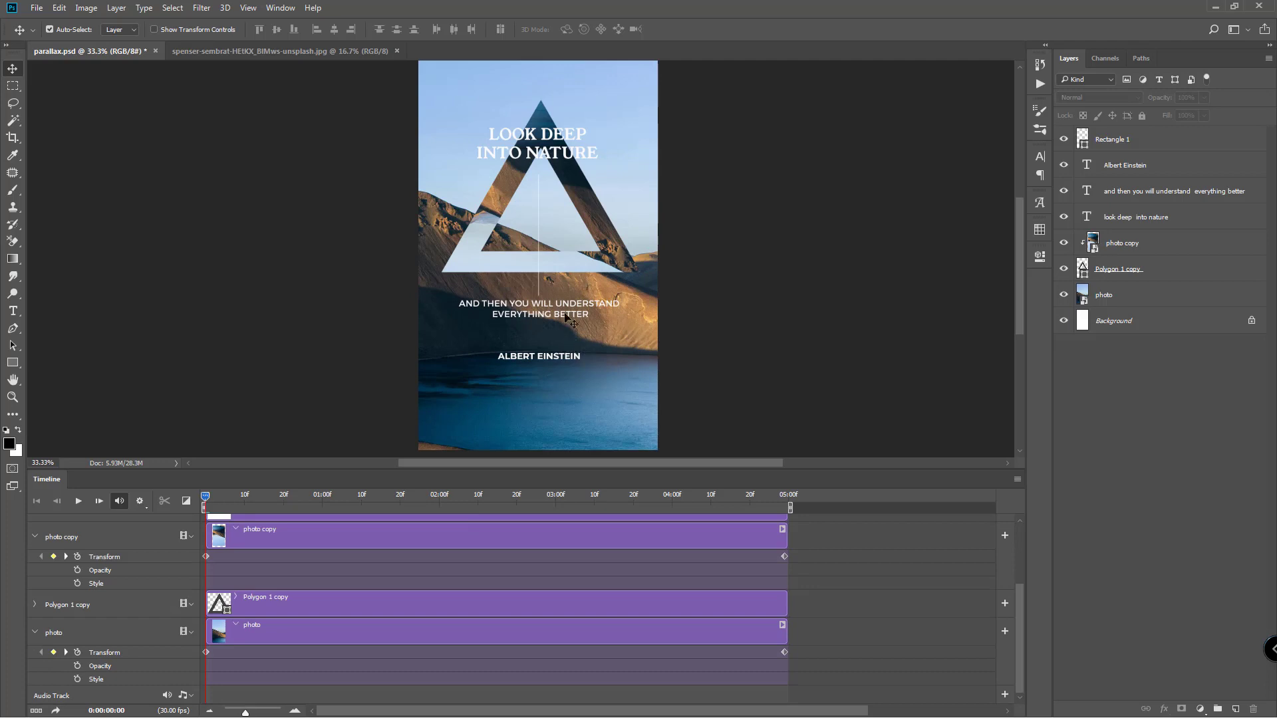
- Select the "look deep into nature" text layer and give it an orange color label
{"action": "left_click", "coordinate": [549, 207], "text": "ctrl"}
{"action": "left_click", "coordinate": [549, 207], "text": "ctrl"}
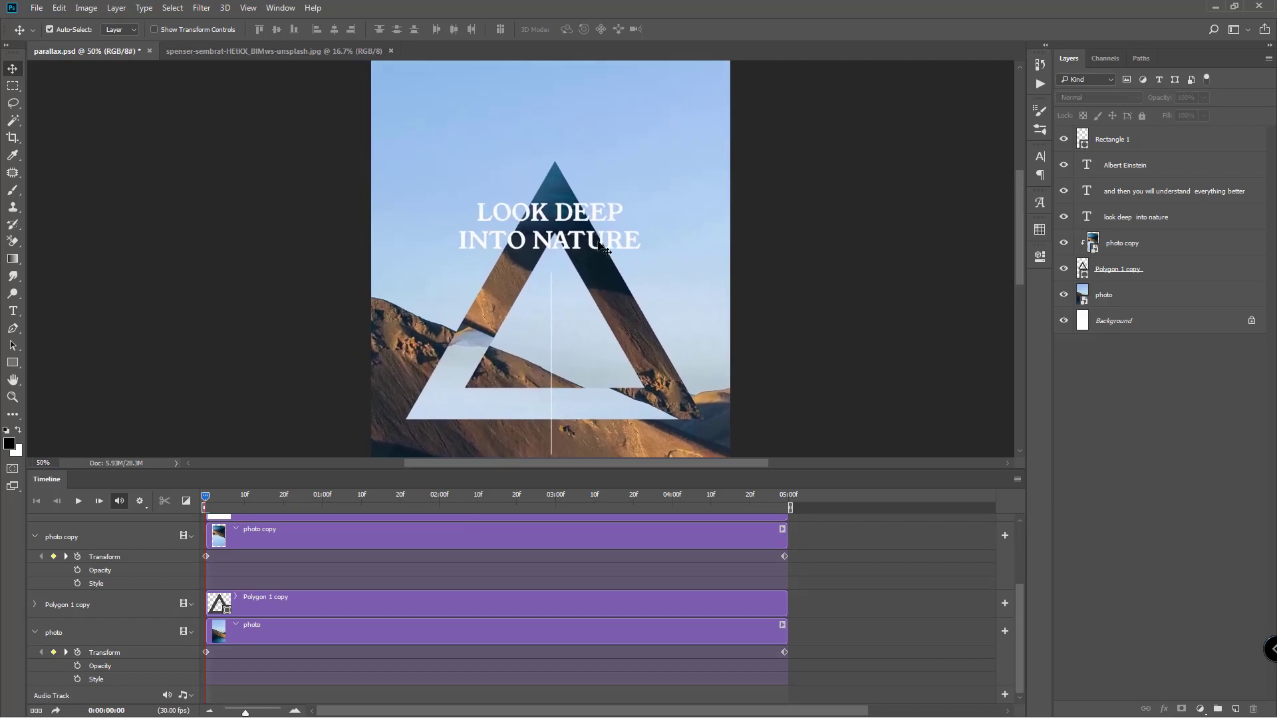
{"action": "left_click", "coordinate": [604, 251]}
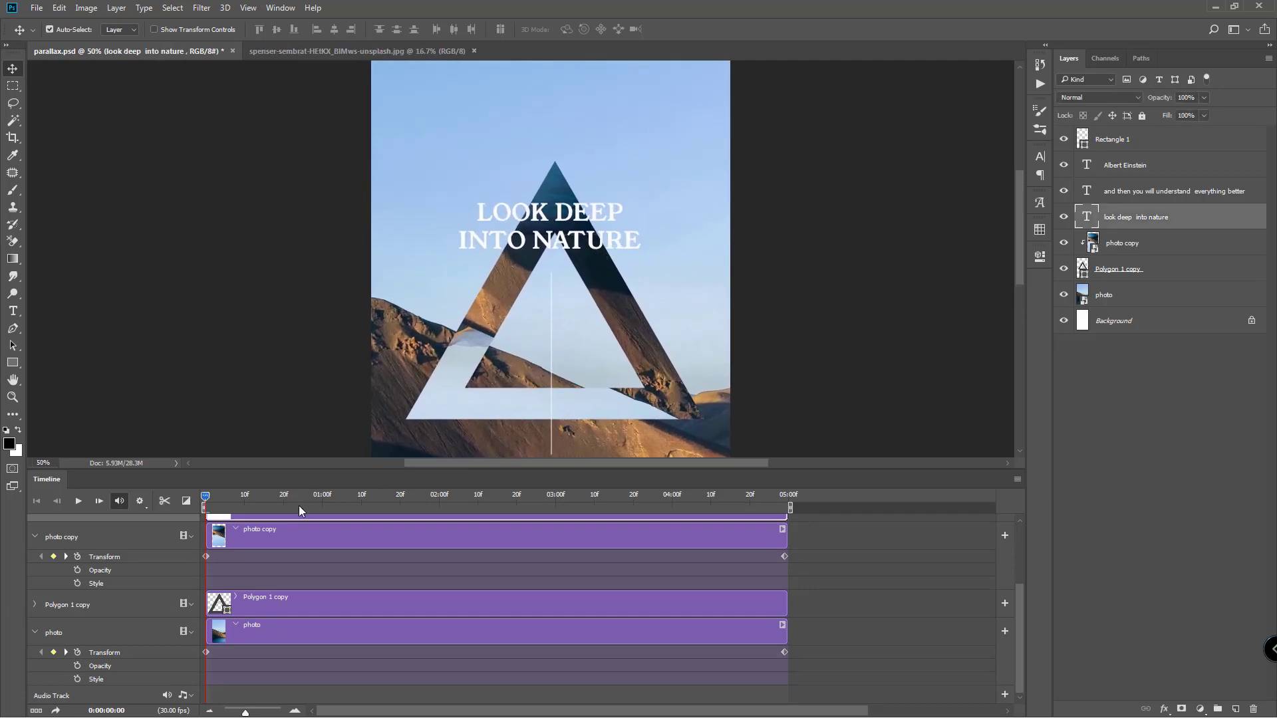
{"action": "key", "text": "space"}
{"action": "key", "text": "ctrl+plus"}
{"action": "left_click_drag", "start_coordinate": [579, 243], "coordinate": [585, 280]}
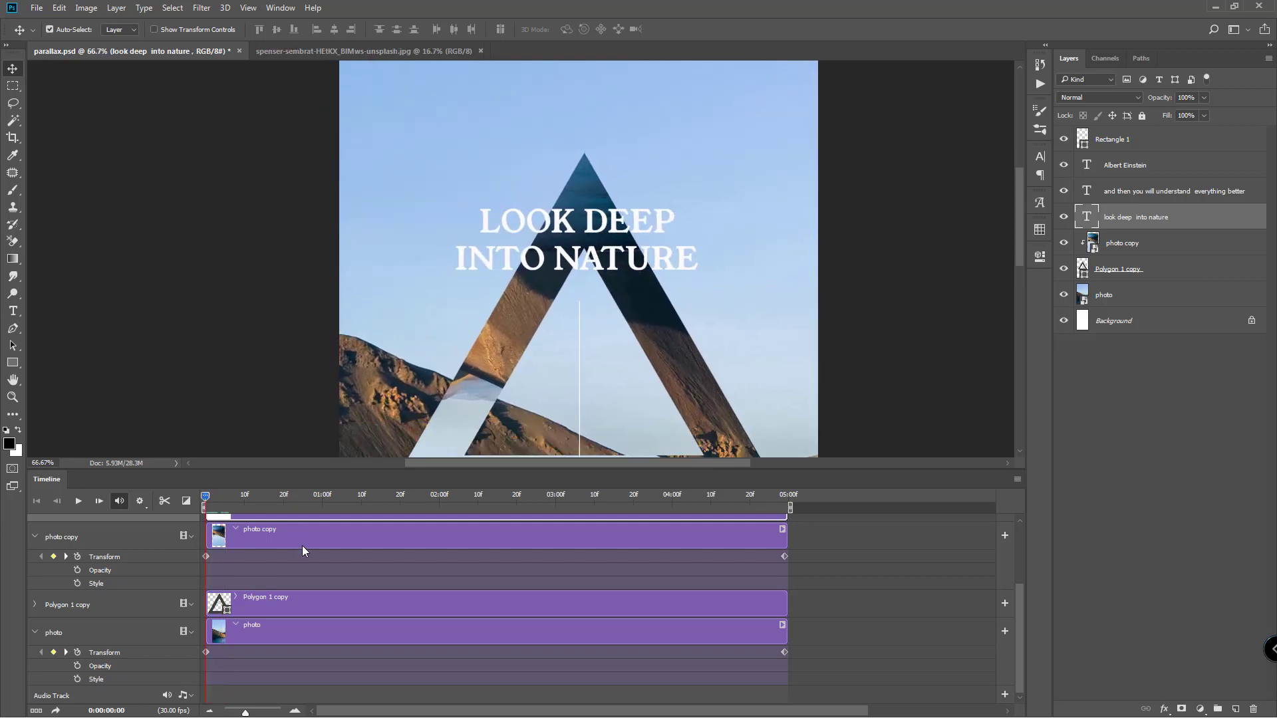
{"action": "scroll", "coordinate": [300, 547], "scroll_direction": "up", "scroll_amount": 3}
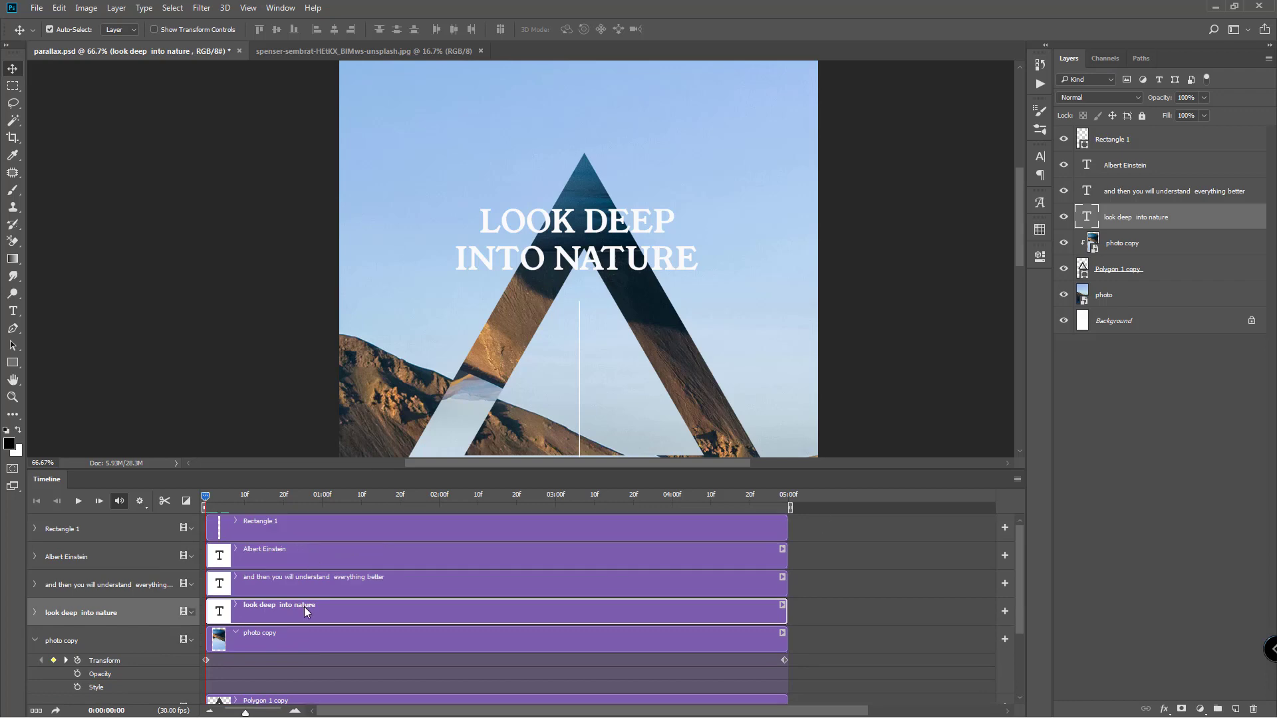
{"action": "right_click", "coordinate": [1222, 217]}
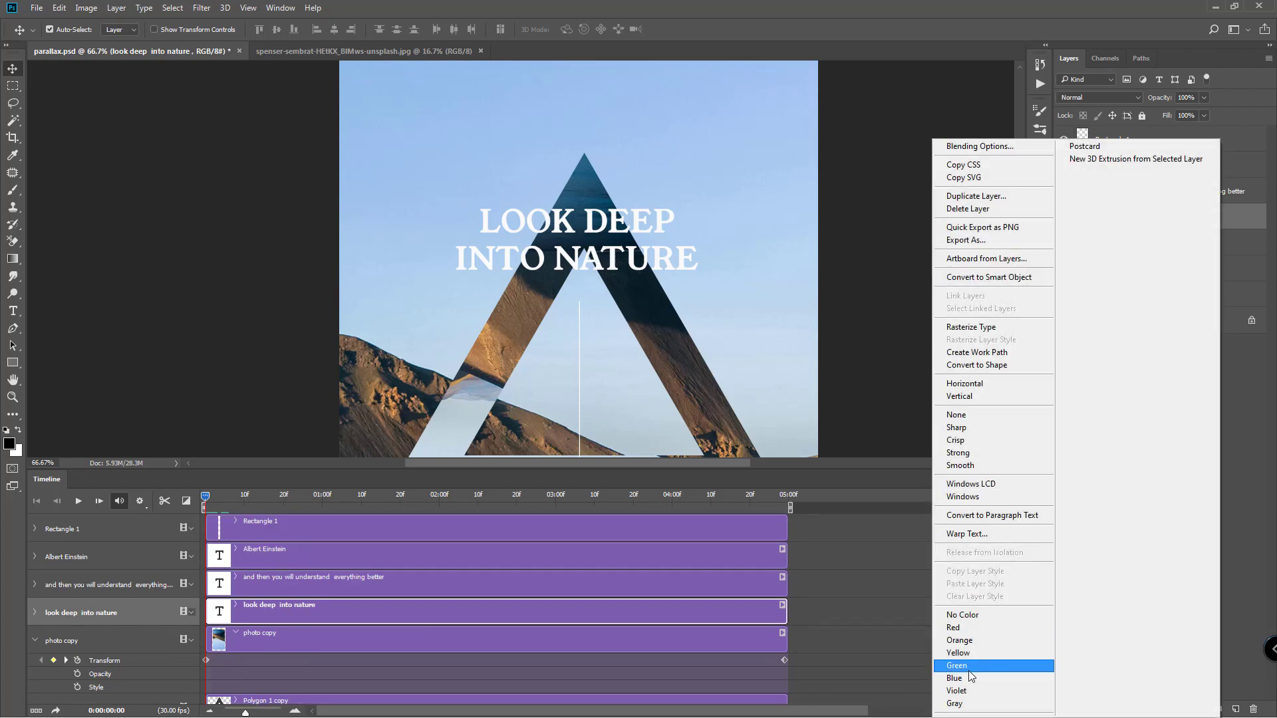
{"action": "left_click", "coordinate": [975, 639]}
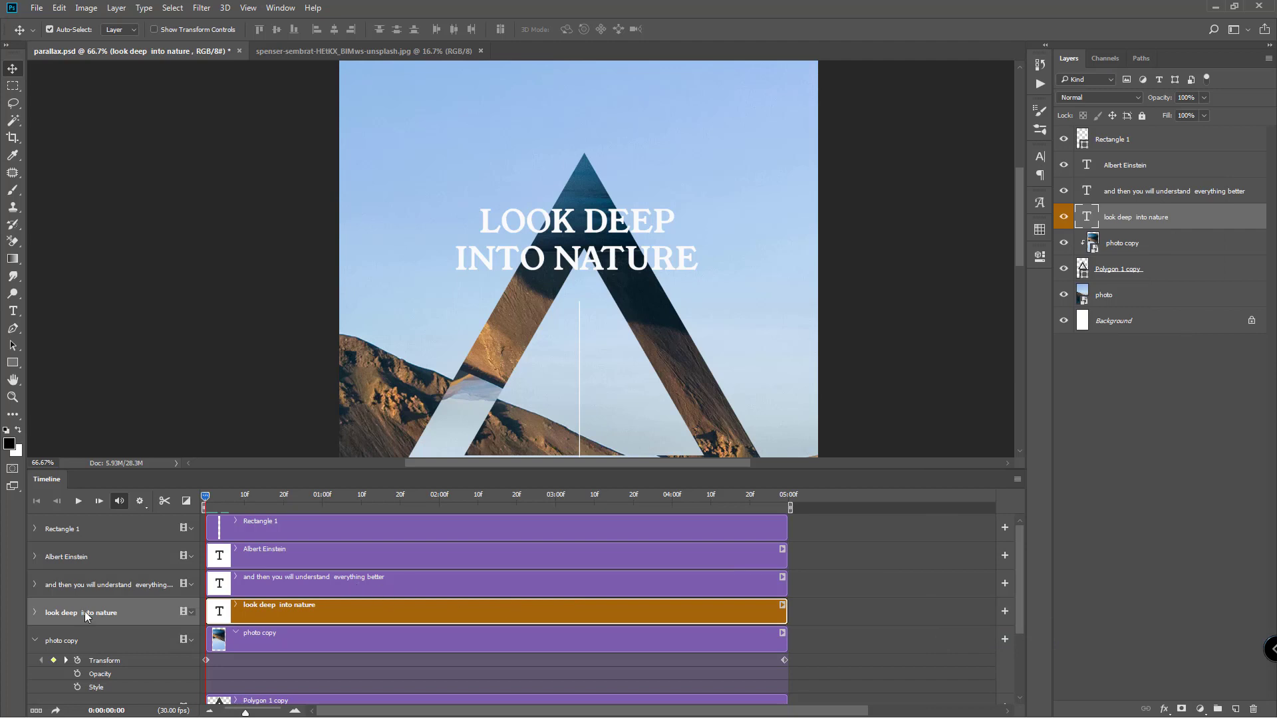
- Enable Transform and Opacity keyframing for "look deep into nature" and move both keyframes to about frame 23
{"action": "left_click", "coordinate": [35, 613]}
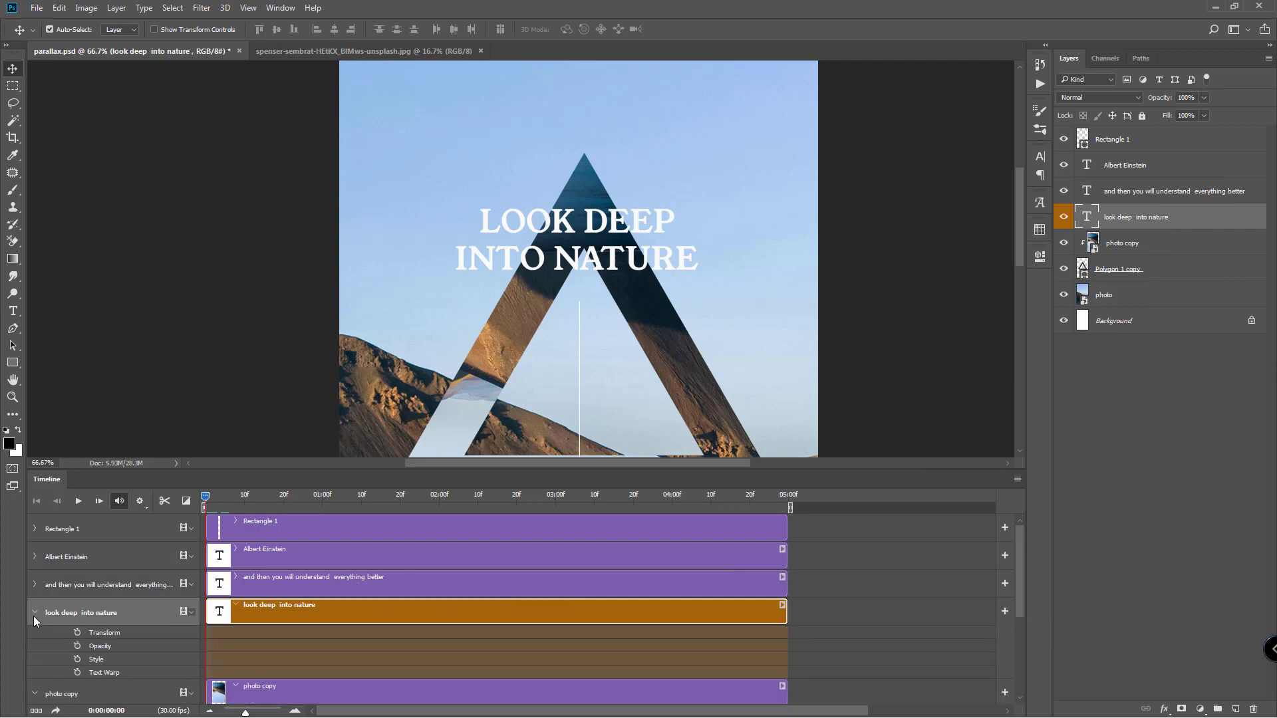
{"action": "left_click", "coordinate": [77, 633]}
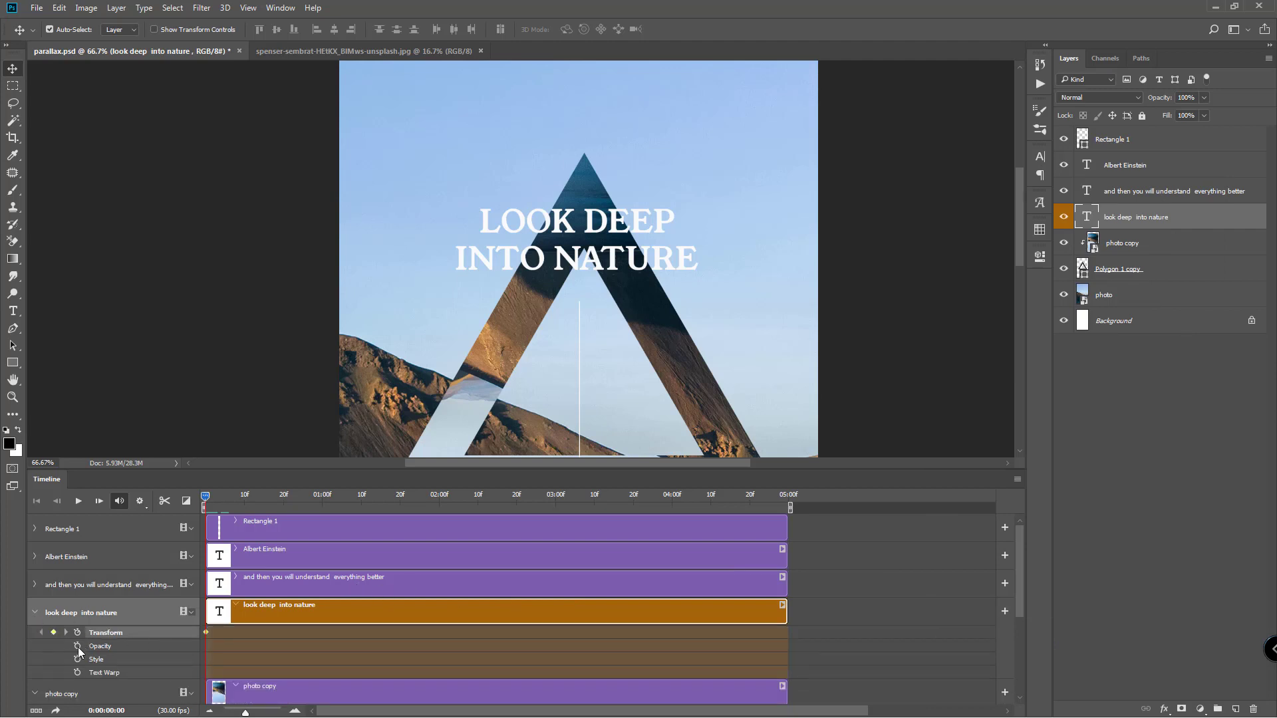
{"action": "left_click", "coordinate": [77, 646]}
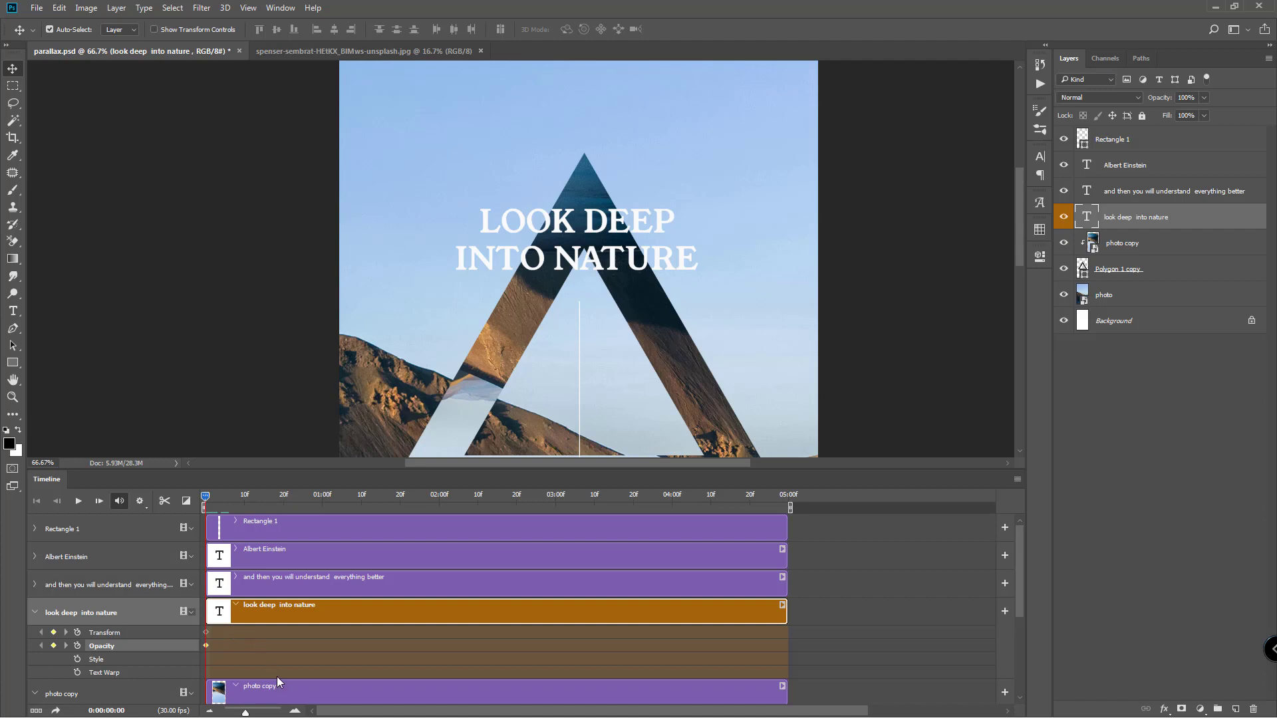
{"action": "left_click", "coordinate": [295, 712]}
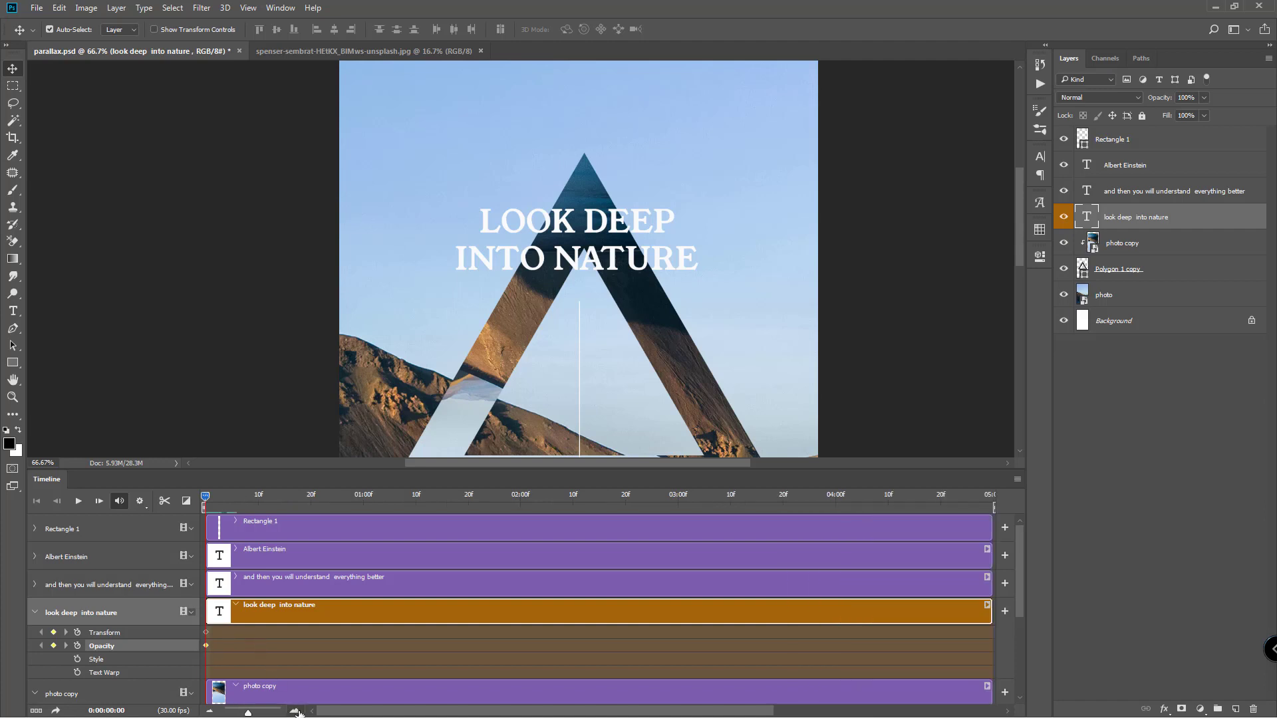
{"action": "left_click", "coordinate": [225, 633]}
{"action": "left_click_drag", "start_coordinate": [206, 642], "coordinate": [325, 628]}
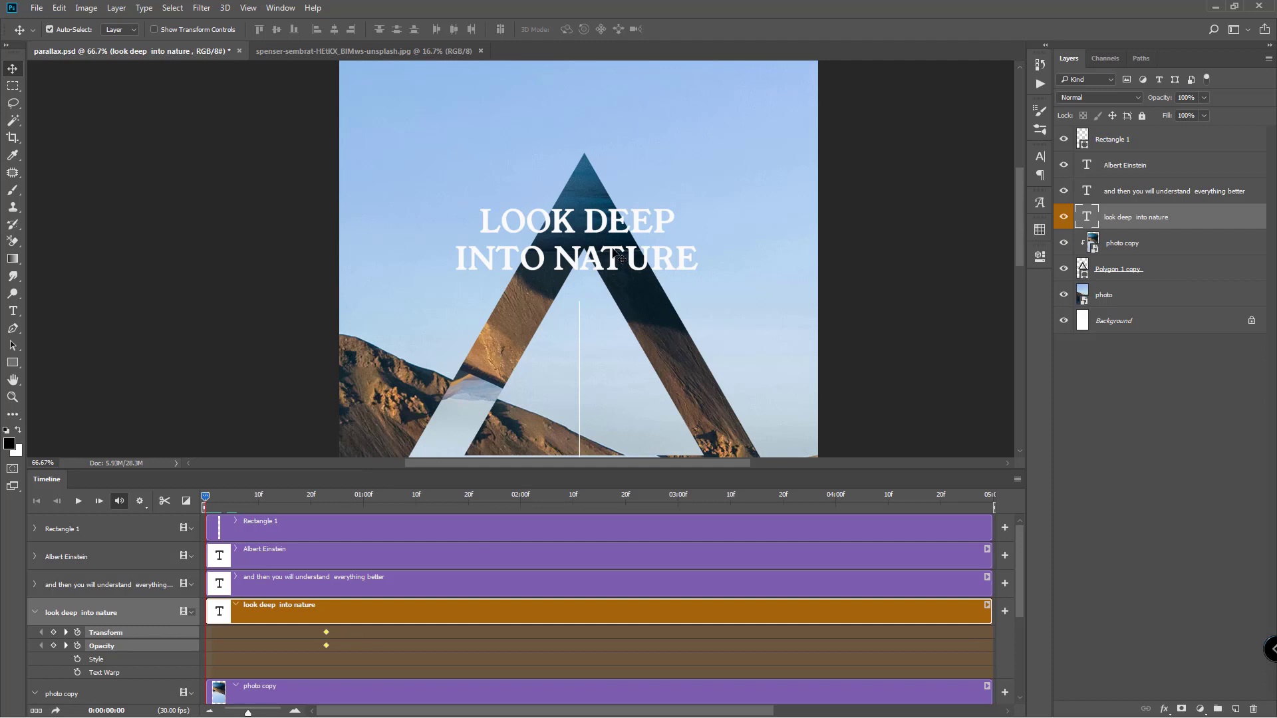
- Move the "look deep into nature" text straight down to the triangle's inner tip at the first frame and add an Opacity keyframe there
{"action": "left_click_drag", "start_coordinate": [621, 259], "coordinate": [615, 260]}
{"action": "left_click_drag", "start_coordinate": [616, 279], "coordinate": [616, 303]}
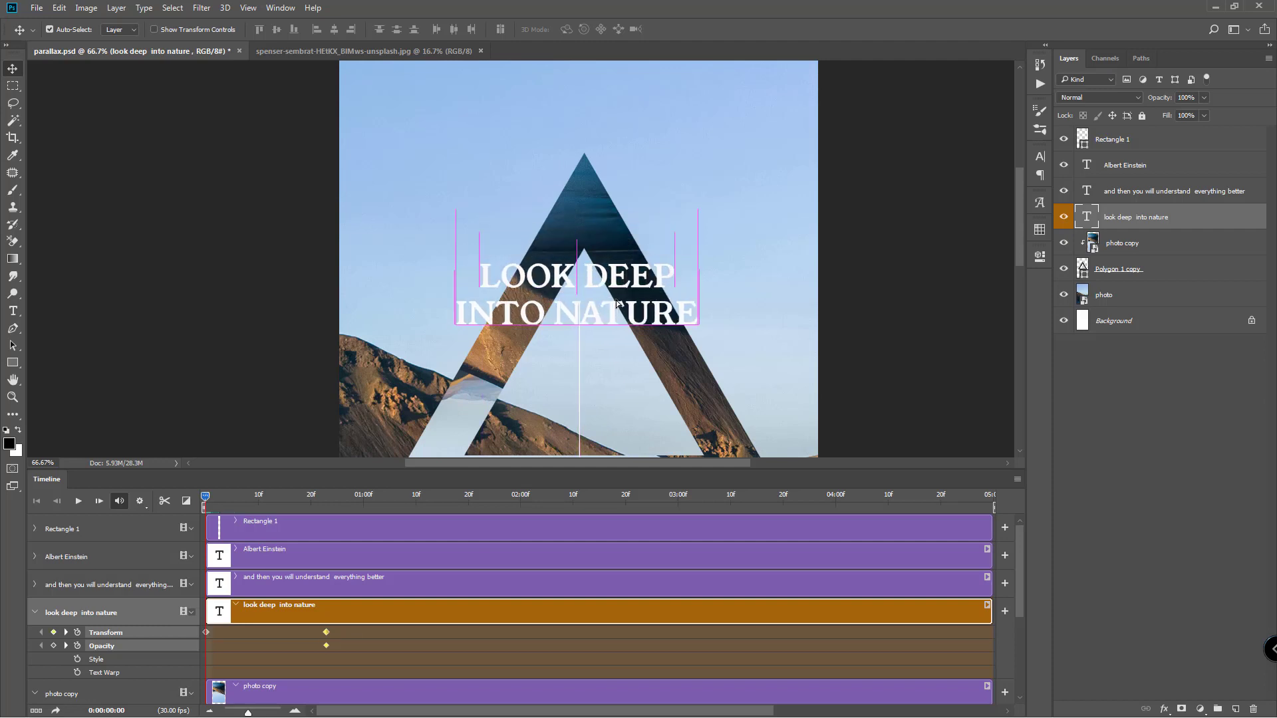
{"action": "left_click", "coordinate": [54, 645]}
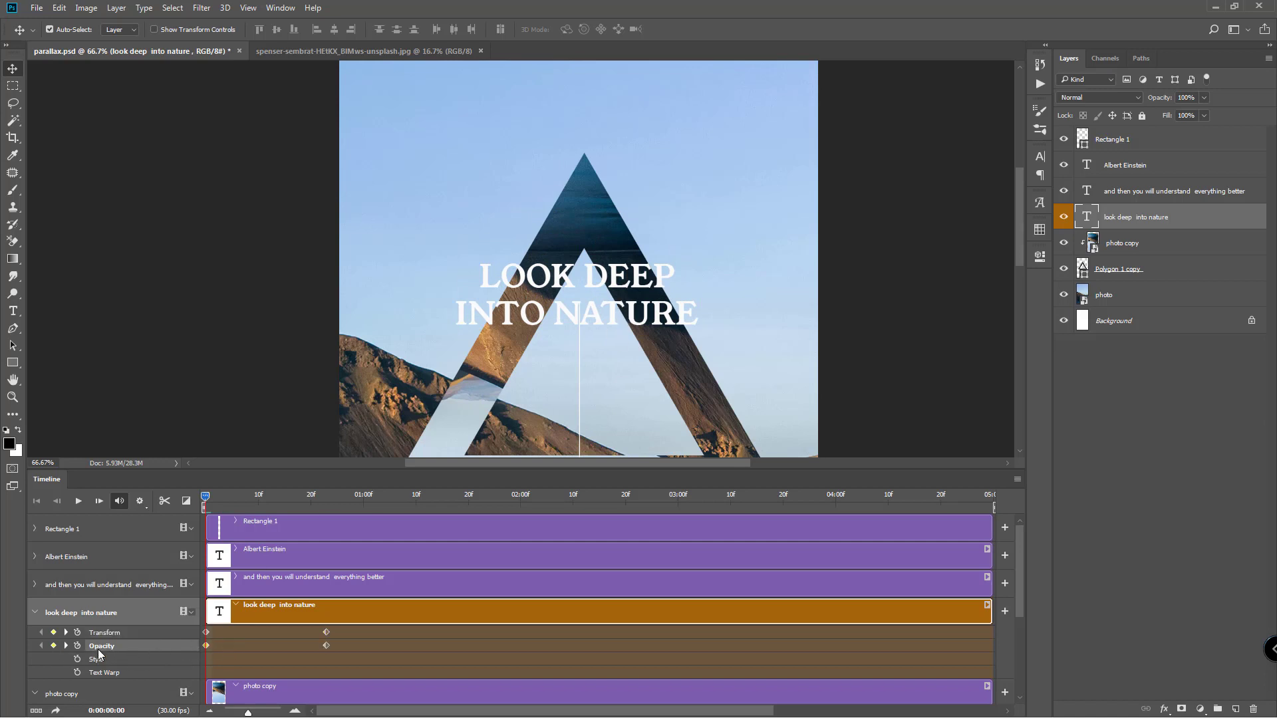
- Set the "look deep into nature" layer's opacity to 0% at the first frame and play back the fade-in
{"action": "left_click_drag", "start_coordinate": [1206, 97], "coordinate": [539, 232]}
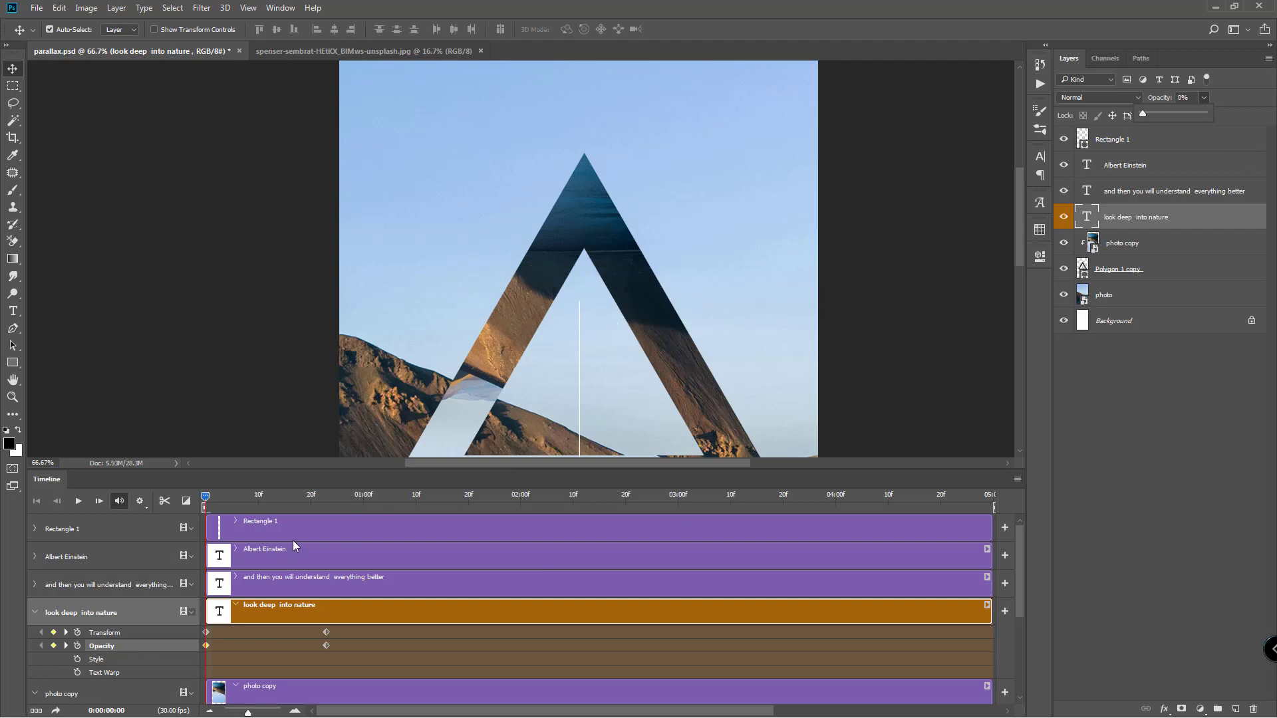
{"action": "key", "text": "space"}
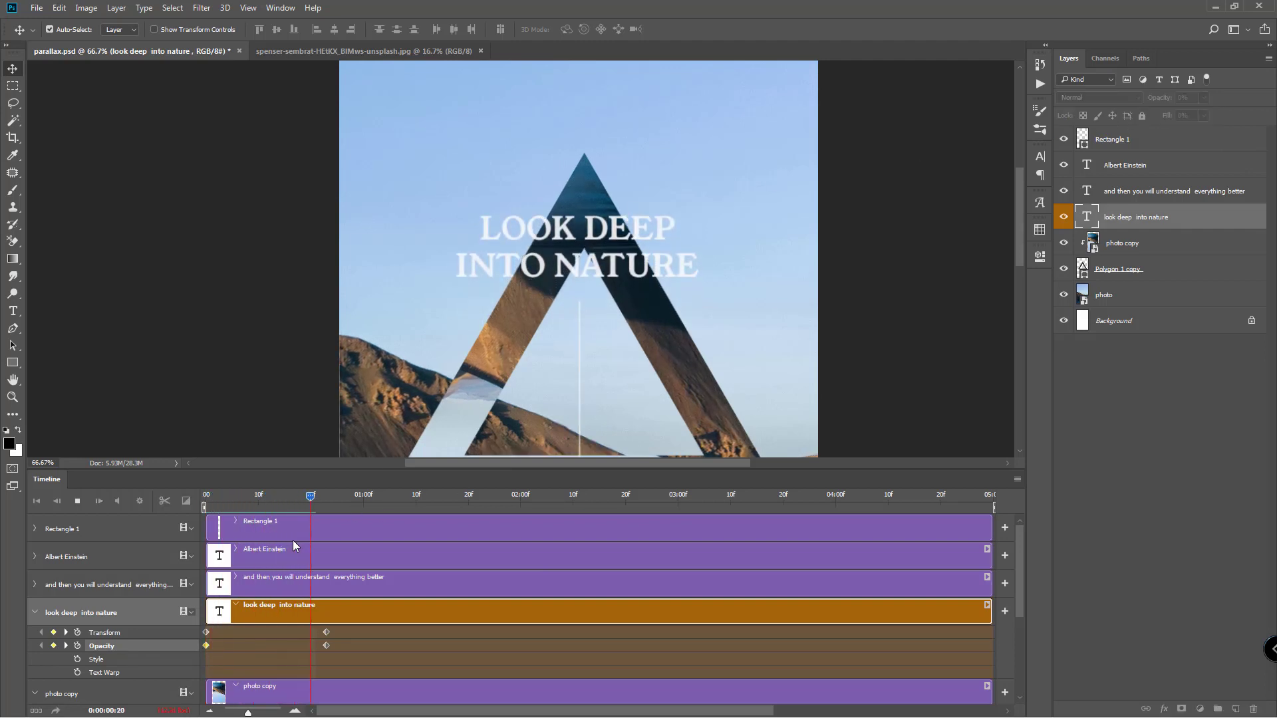
{"action": "key", "text": "space"}
{"action": "left_click_drag", "start_coordinate": [362, 496], "coordinate": [99, 532]}
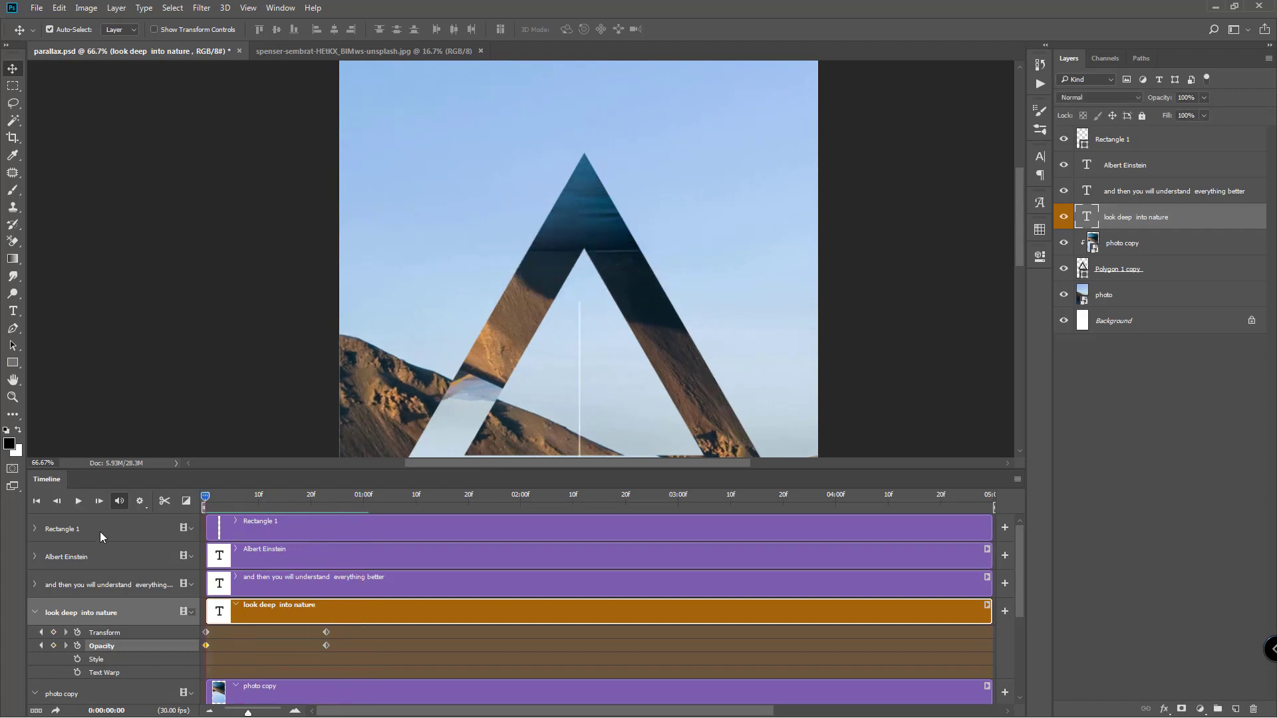
{"action": "key", "text": "space"}
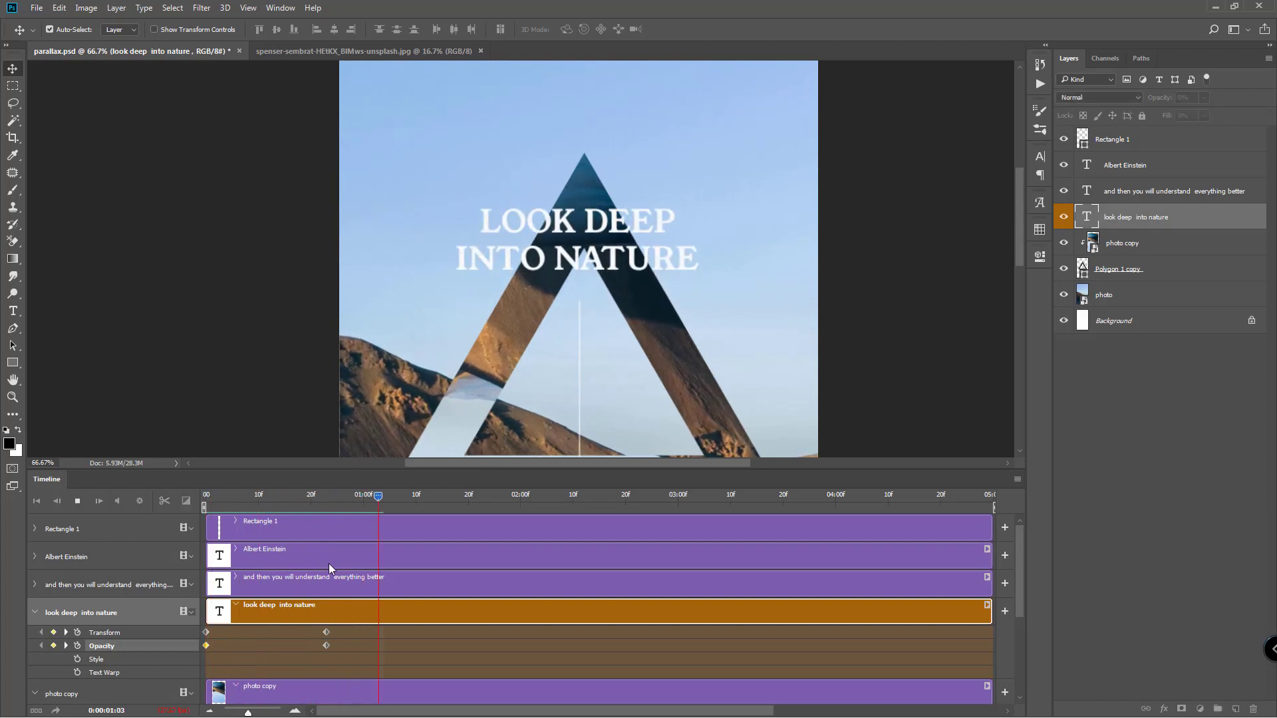
{"action": "key", "text": "space"}
- Move the "look deep into nature" text slightly straight up at the last frame, 4:29, and play back the motion
{"action": "left_click_drag", "start_coordinate": [402, 498], "coordinate": [970, 503]}
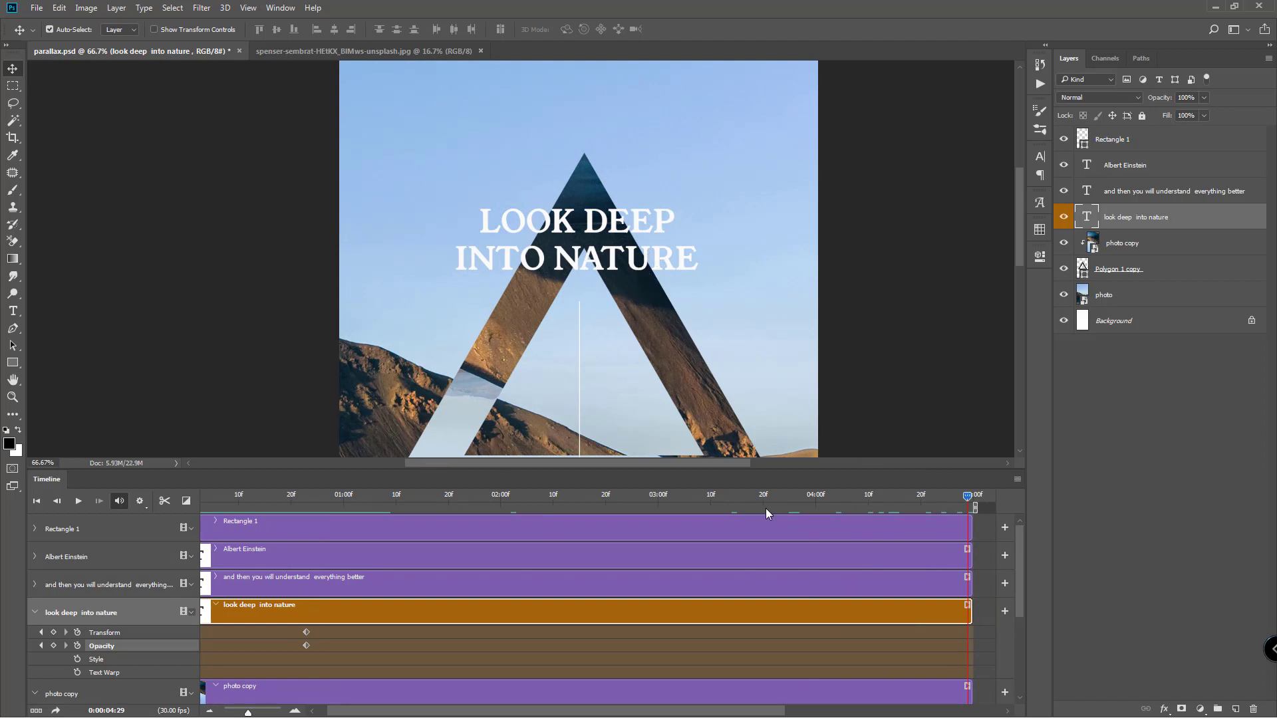
{"action": "key", "text": "space"}
{"action": "left_click_drag", "start_coordinate": [616, 261], "coordinate": [617, 234]}
{"action": "key", "text": "space"}
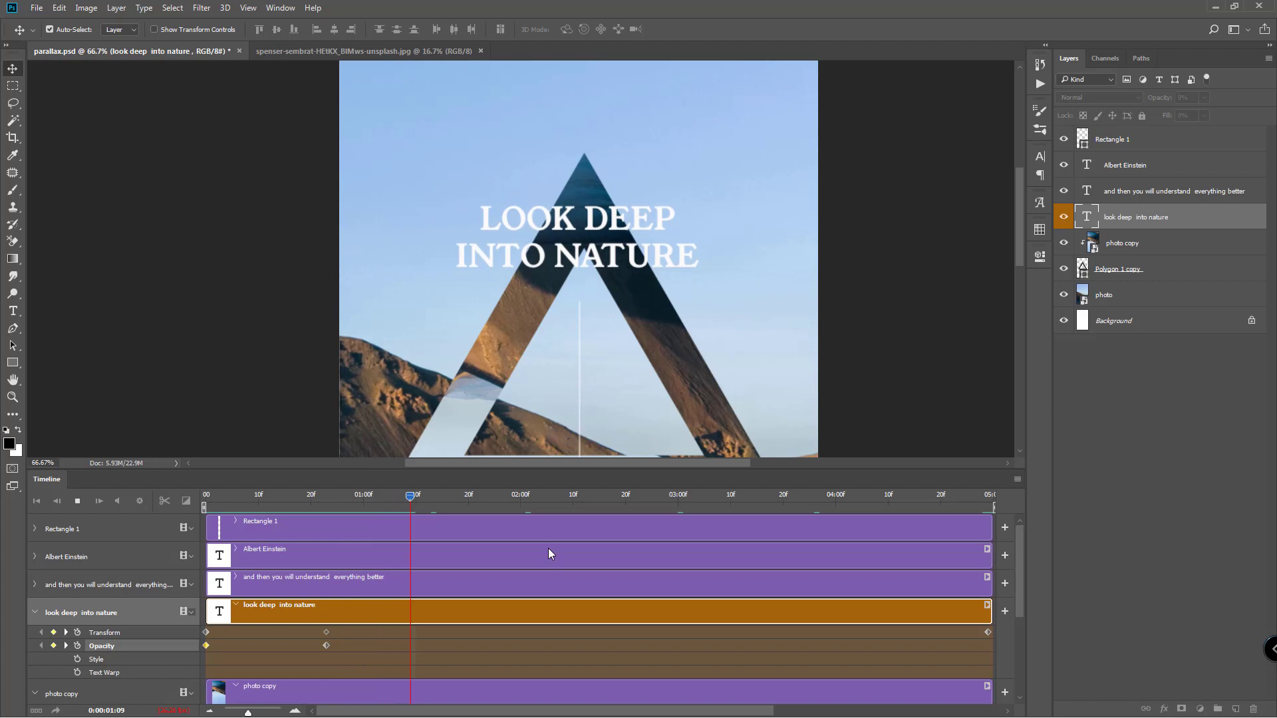
{"action": "key", "text": "space"}
- Shift the "look deep into nature" layer's middle Transform and Opacity keyframes earlier to about frame 19
{"action": "left_click_drag", "start_coordinate": [340, 509], "coordinate": [326, 509]}
{"action": "left_click_drag", "start_coordinate": [339, 628], "coordinate": [305, 644]}
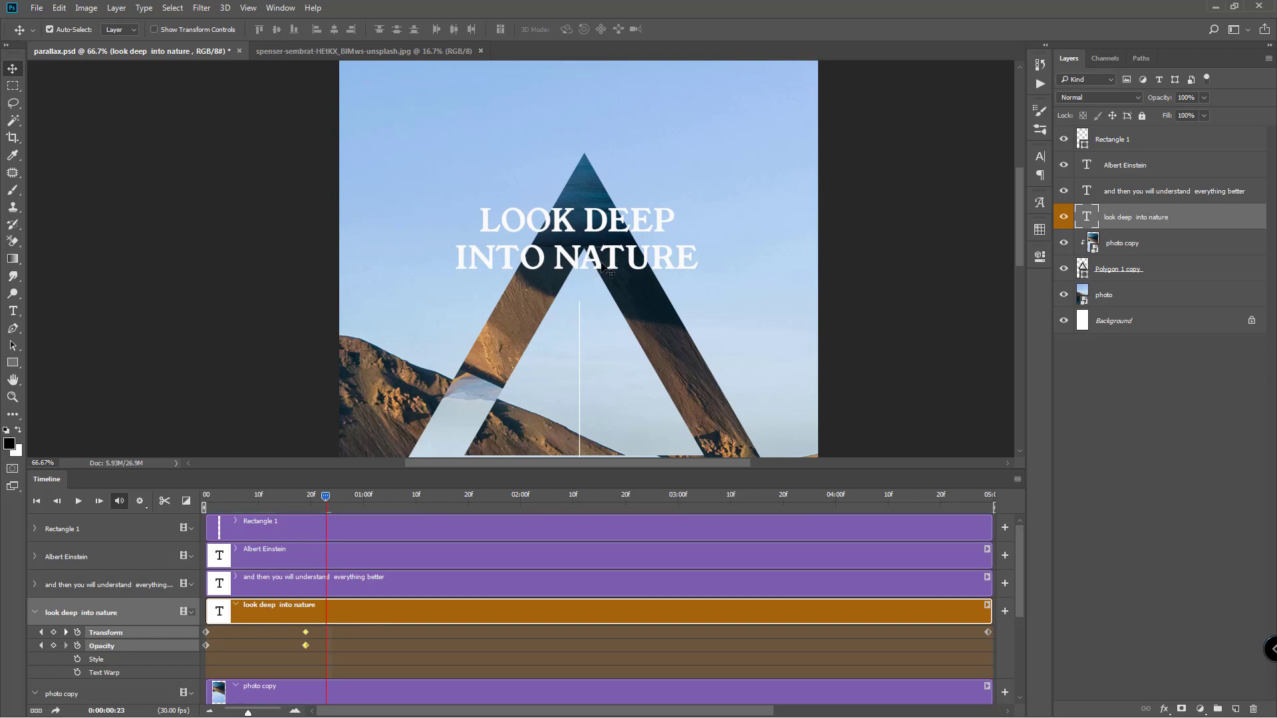
- Try to lower the "look deep into nature" text slightly at frame 23 and undo the extra Transform keyframe
{"action": "left_click_drag", "start_coordinate": [612, 260], "coordinate": [612, 275]}
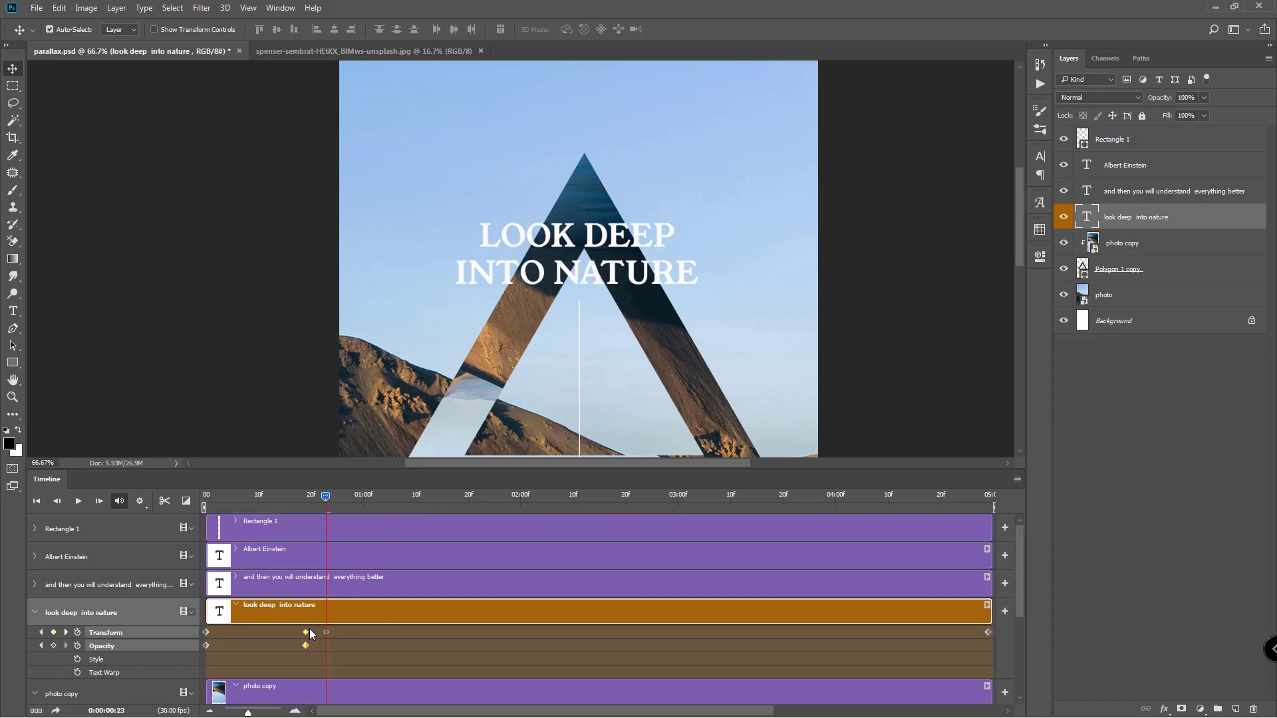
{"action": "left_click_drag", "start_coordinate": [338, 628], "coordinate": [294, 639]}
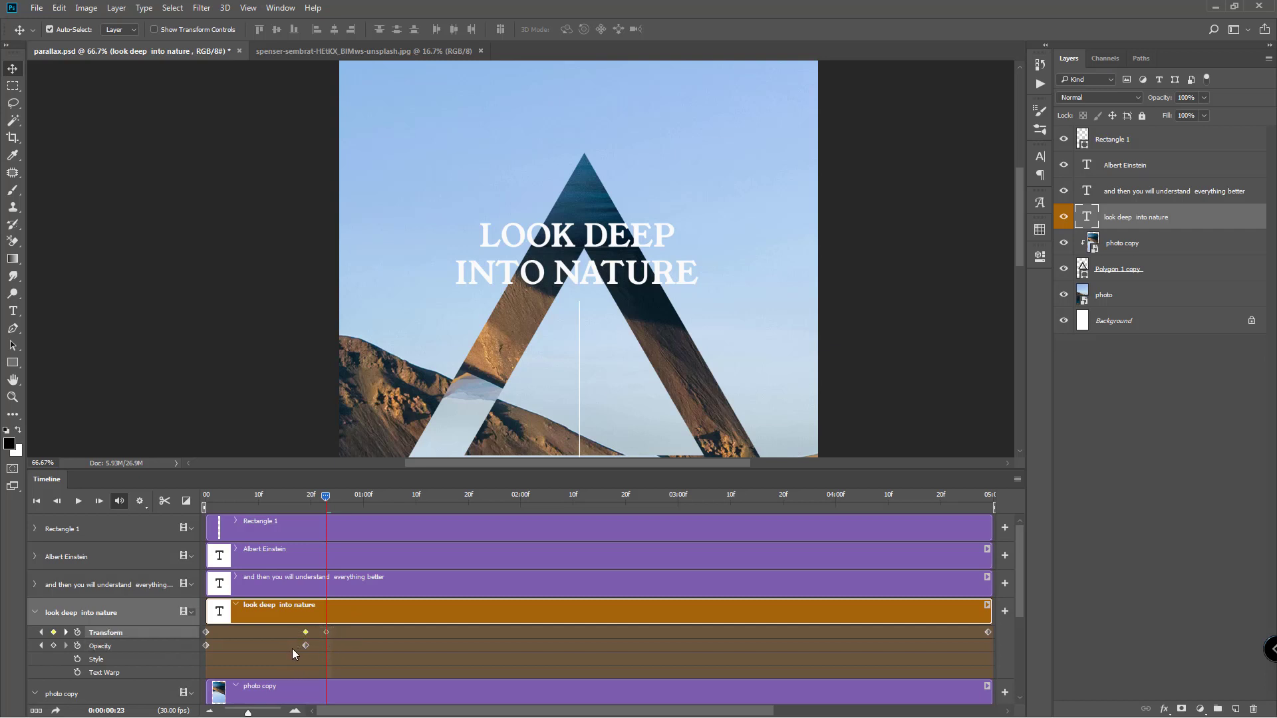
{"action": "key", "text": "Delete"}
{"action": "key", "text": "ctrl+z"}
- Play and scrub through the animation to check the fade-in and upward drift of "look deep into nature"
{"action": "left_click_drag", "start_coordinate": [325, 495], "coordinate": [207, 495]}
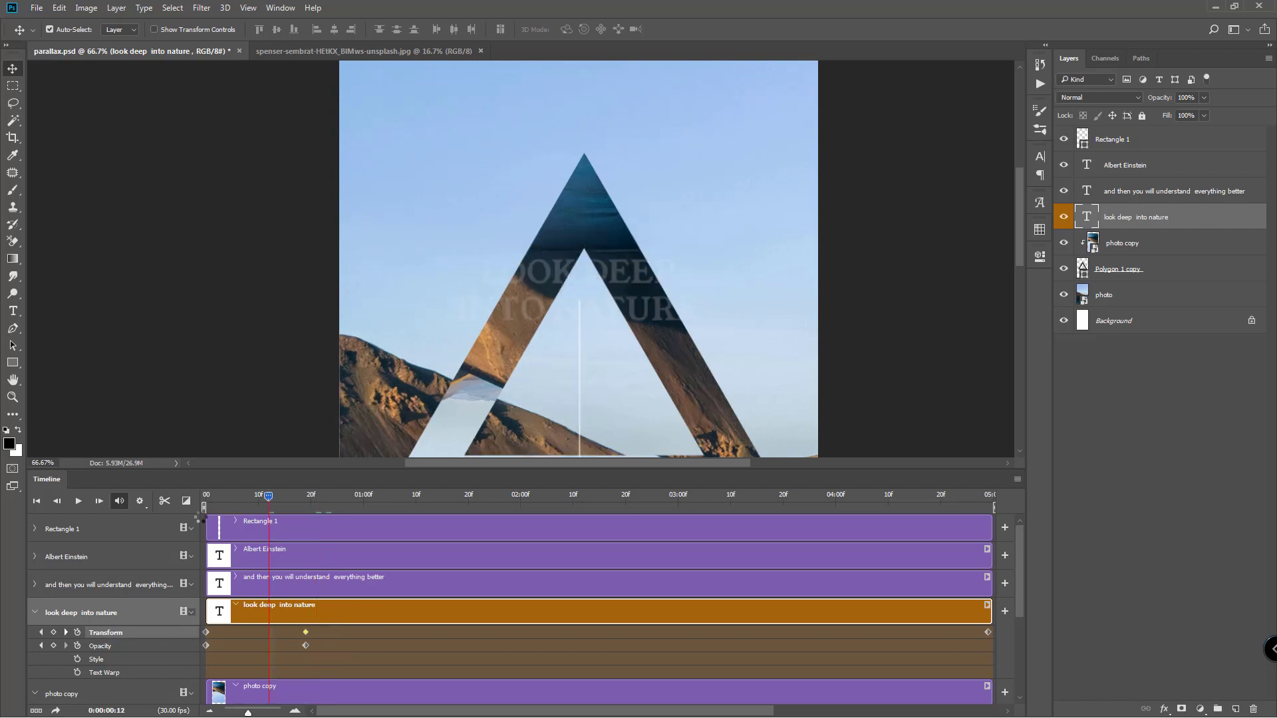
{"action": "key", "text": "space"}
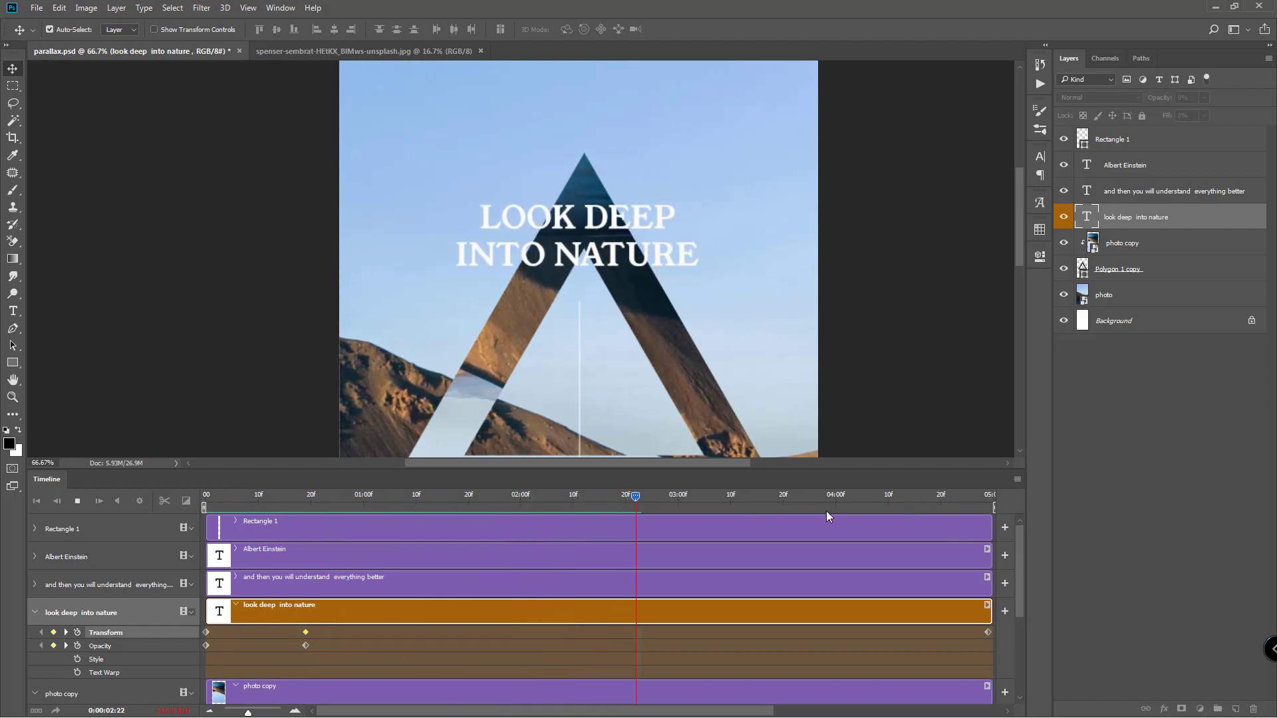
{"action": "key", "text": "space"}
{"action": "left_click_drag", "start_coordinate": [650, 495], "coordinate": [411, 502]}
{"action": "key", "text": "space"}
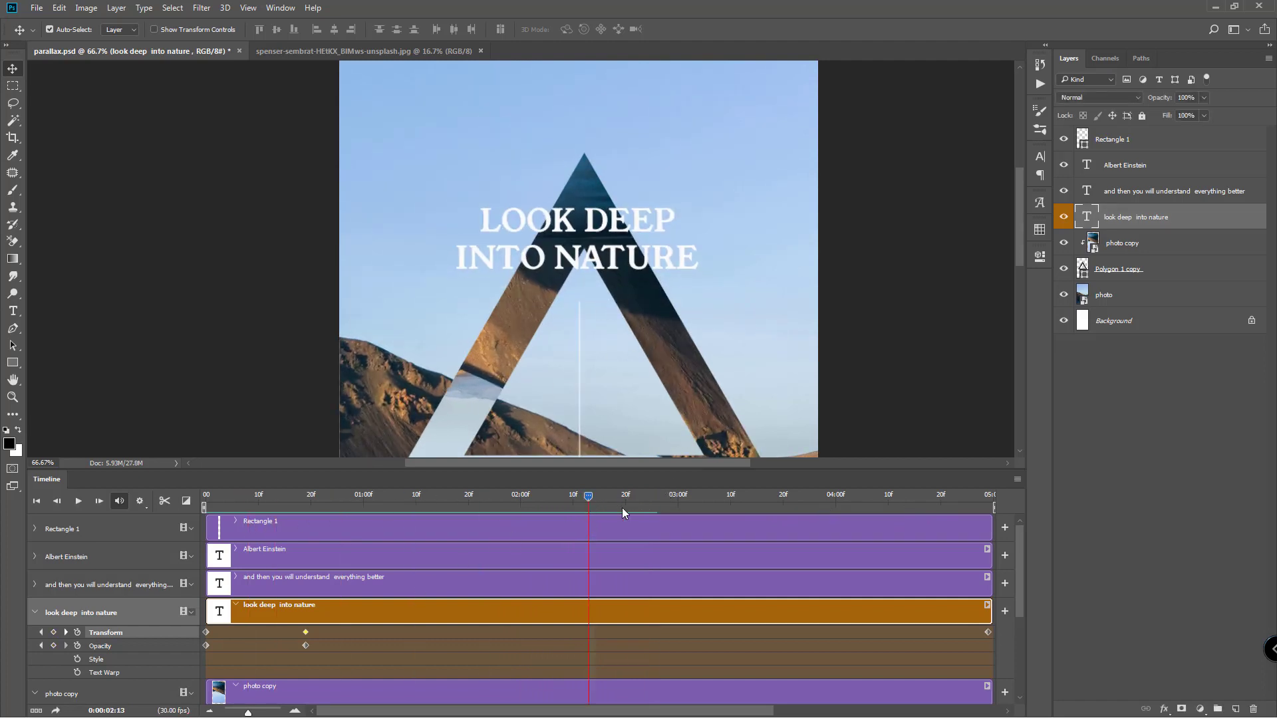
{"action": "left_click_drag", "start_coordinate": [623, 513], "coordinate": [971, 516]}
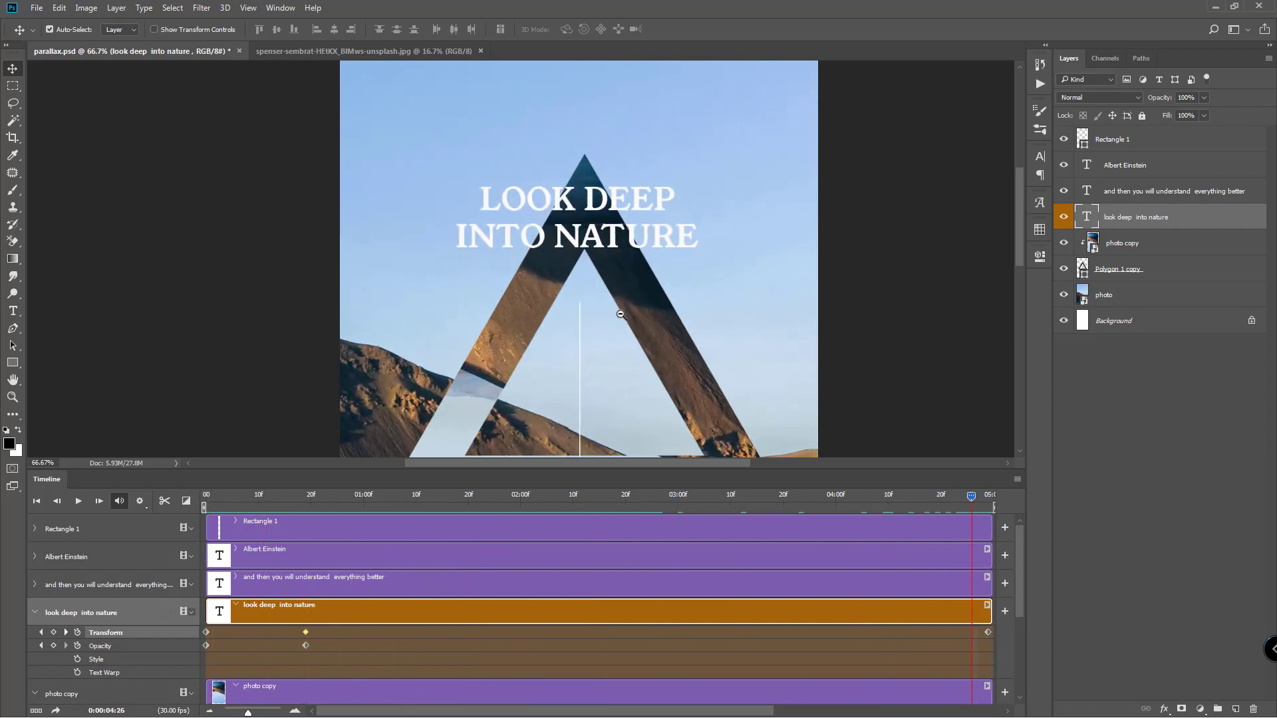
- Return to the first frame and convert the thin vertical line layer, "Rectangle 1", to a Smart Object
{"action": "left_click", "coordinate": [621, 314], "text": "alt"}
{"action": "left_click_drag", "start_coordinate": [604, 366], "coordinate": [599, 302]}
{"action": "left_click", "coordinate": [585, 253], "text": "ctrl"}
{"action": "left_click", "coordinate": [585, 253], "text": "ctrl"}
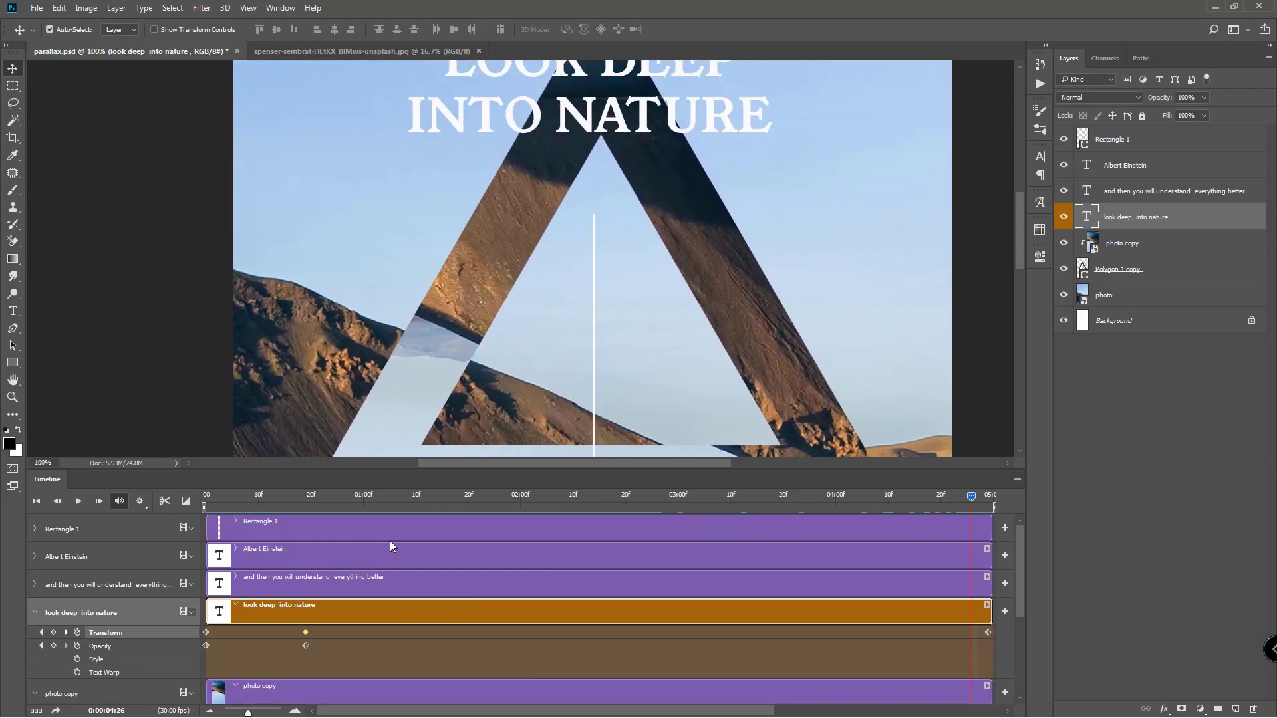
{"action": "left_click_drag", "start_coordinate": [435, 505], "coordinate": [192, 518]}
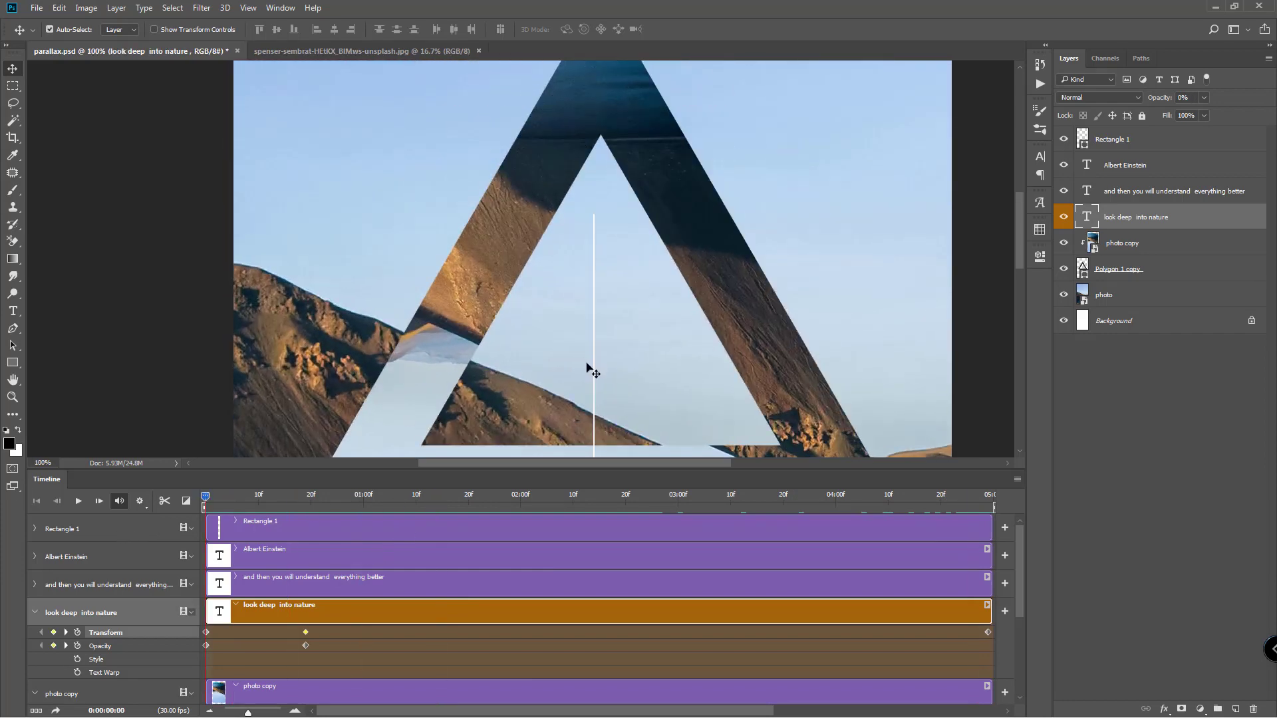
{"action": "left_click_drag", "start_coordinate": [575, 399], "coordinate": [594, 225]}
{"action": "left_click", "coordinate": [585, 331], "text": "alt"}
{"action": "mouse_move", "coordinate": [620, 355]}
{"action": "left_mouse_down"}
{"action": "mouse_move", "coordinate": [615, 330]}
{"action": "mouse_move", "coordinate": [605, 351]}
{"action": "mouse_move", "coordinate": [618, 370]}
{"action": "left_mouse_up"}
{"action": "left_click", "coordinate": [632, 262], "text": "ctrl"}
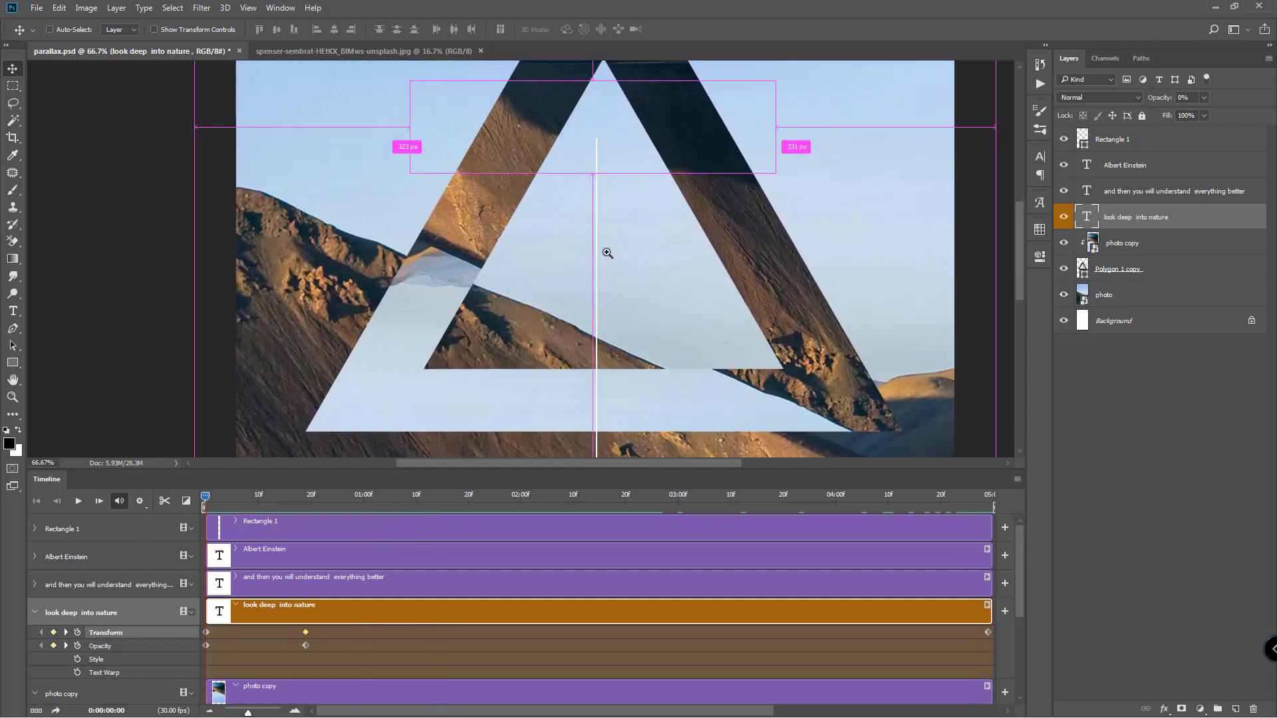
{"action": "left_click", "coordinate": [612, 227], "text": "ctrl"}
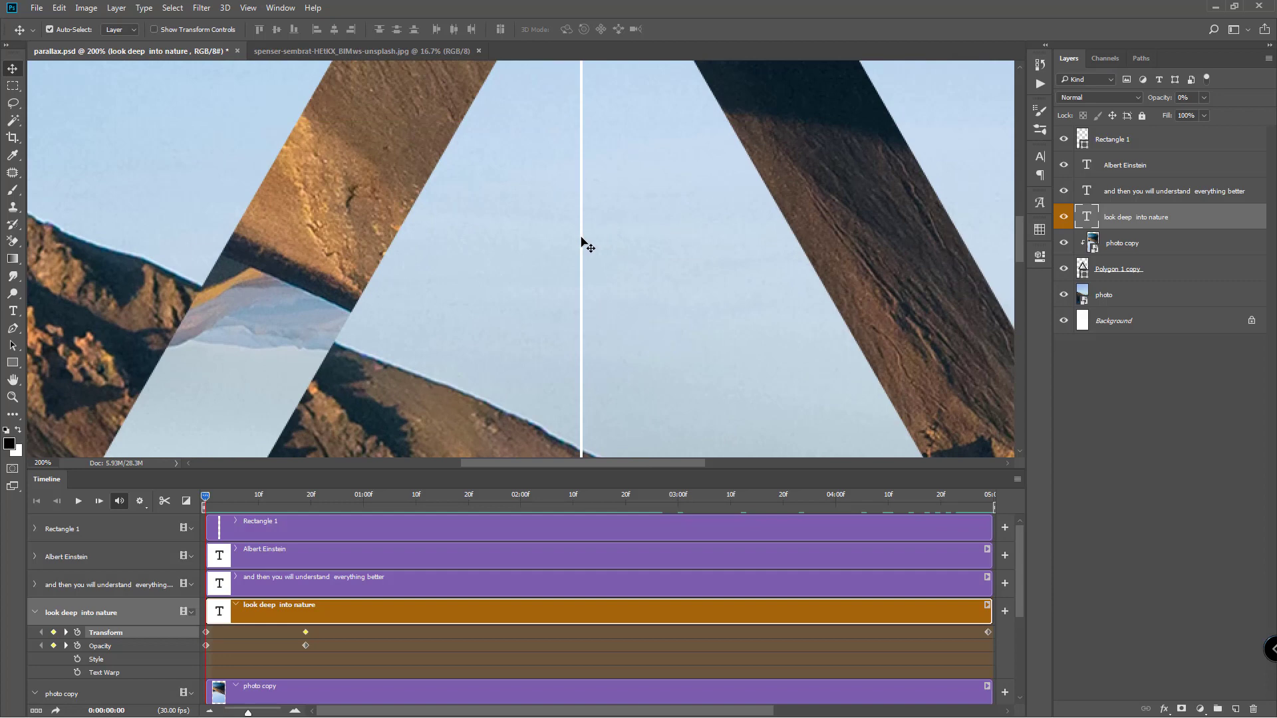
{"action": "left_click", "coordinate": [582, 242]}
{"action": "right_click", "coordinate": [1186, 145]}
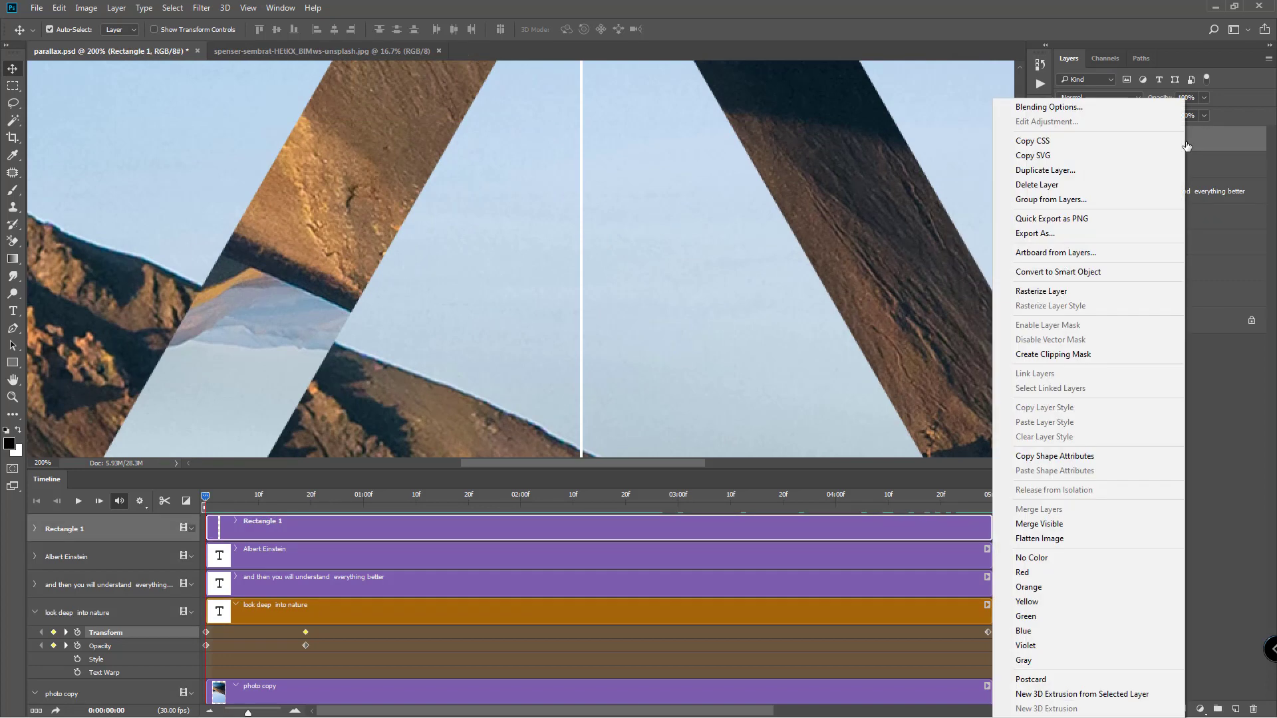
{"action": "left_click", "coordinate": [1109, 273]}
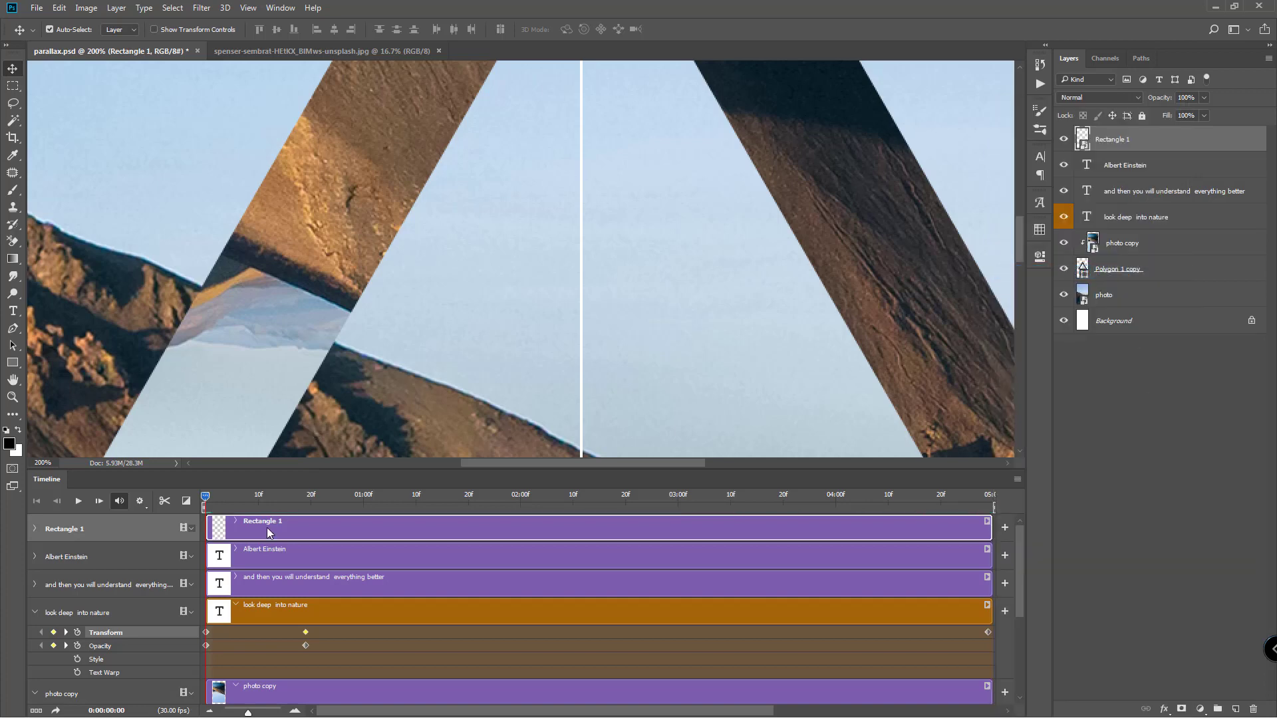
- Give the "Rectangle 1" layer a red color label
{"action": "scroll", "coordinate": [288, 580], "scroll_direction": "down", "scroll_amount": 4}
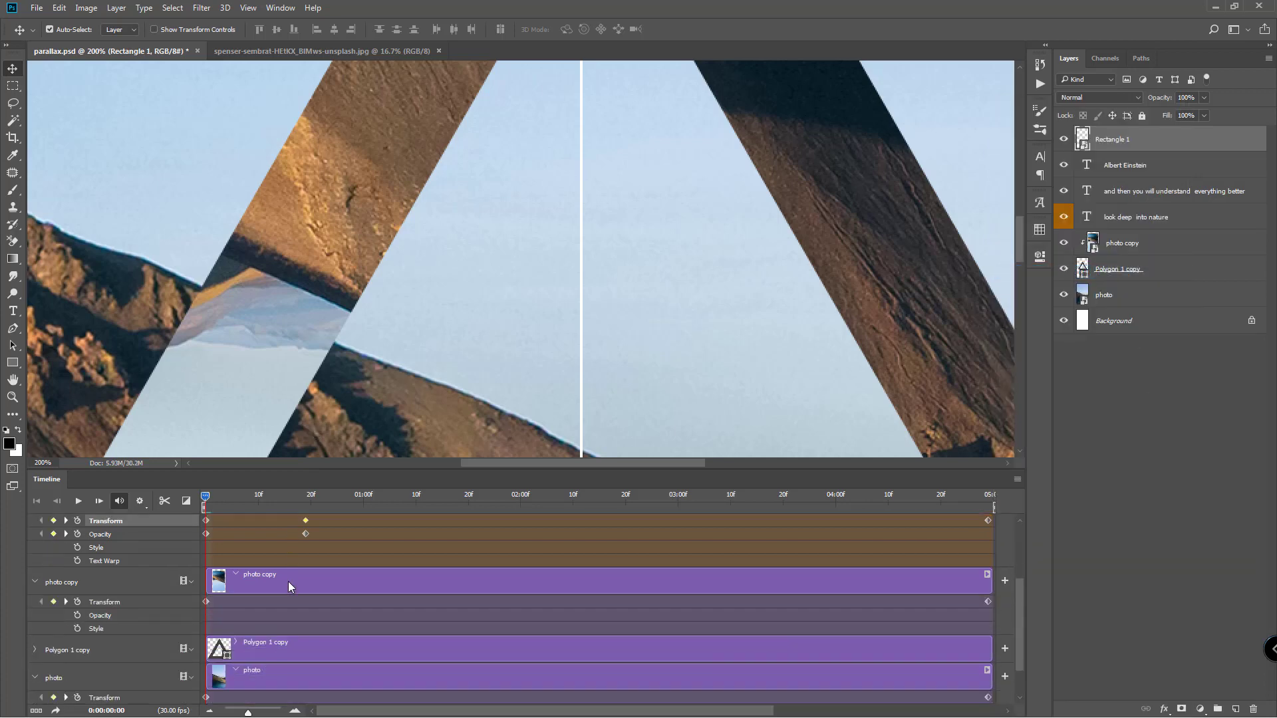
{"action": "scroll", "coordinate": [288, 581], "scroll_direction": "up", "scroll_amount": 4}
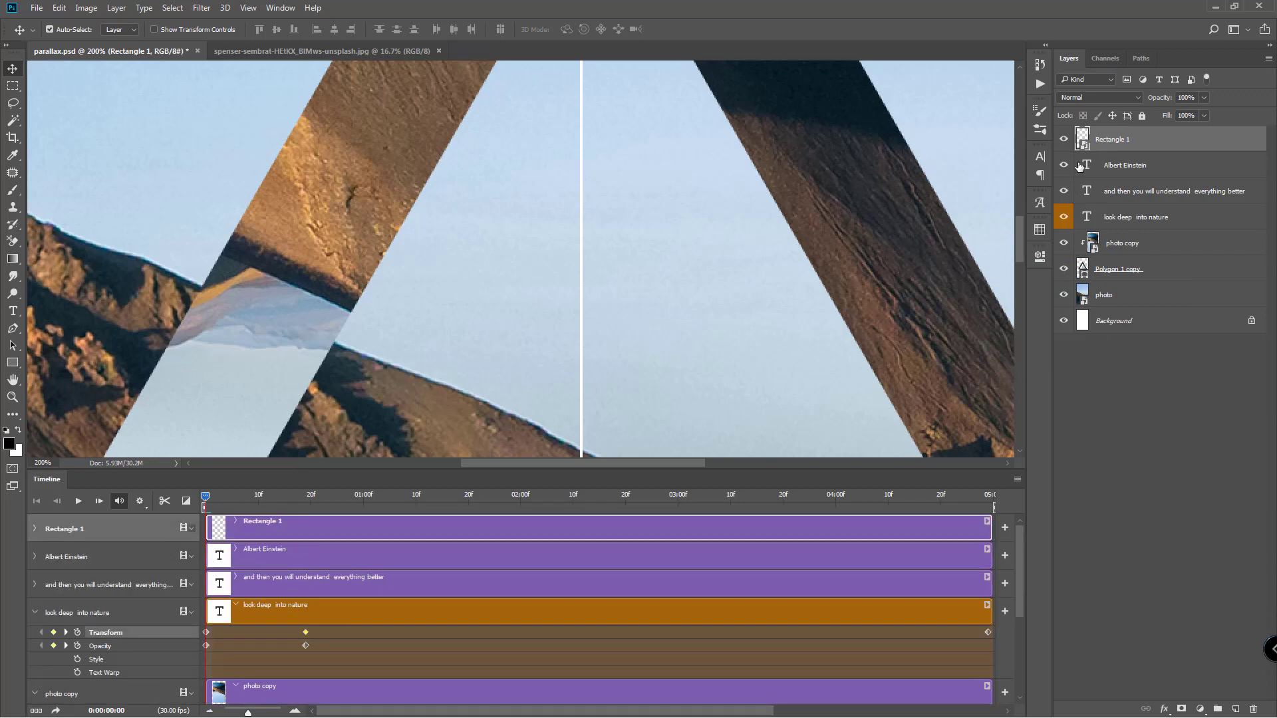
{"action": "right_click", "coordinate": [1184, 144]}
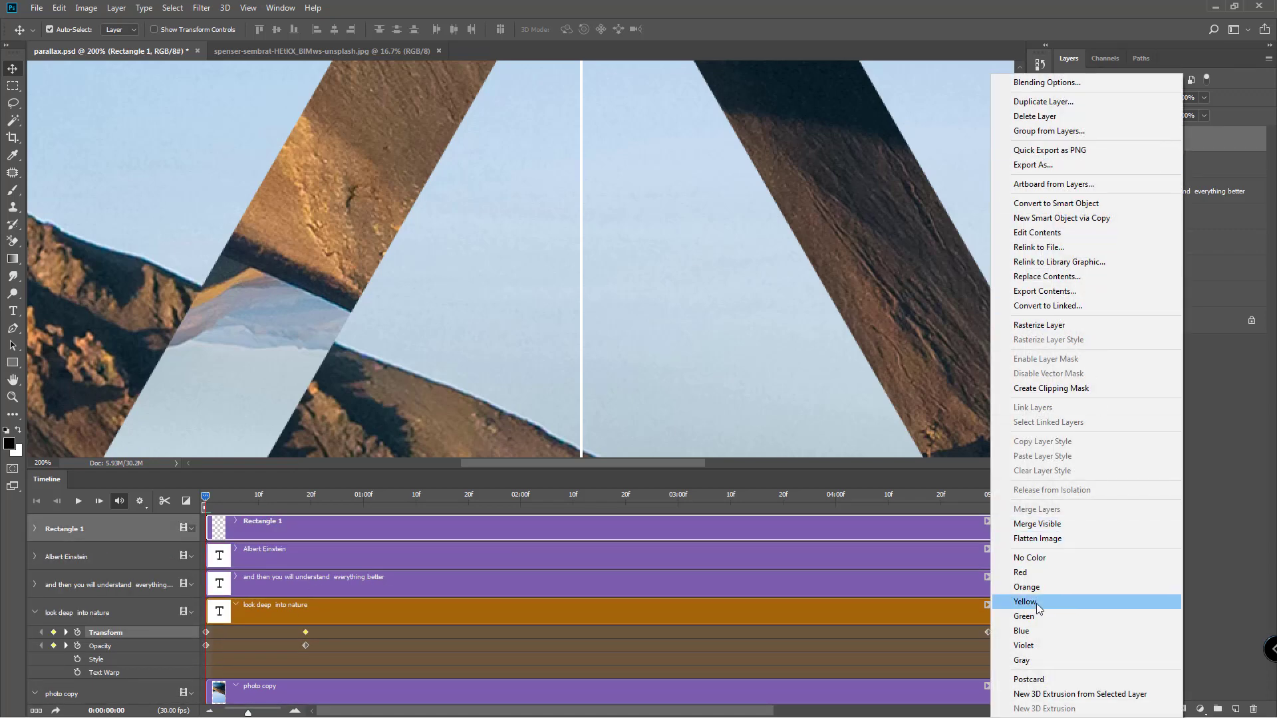
{"action": "left_click", "coordinate": [1043, 574]}
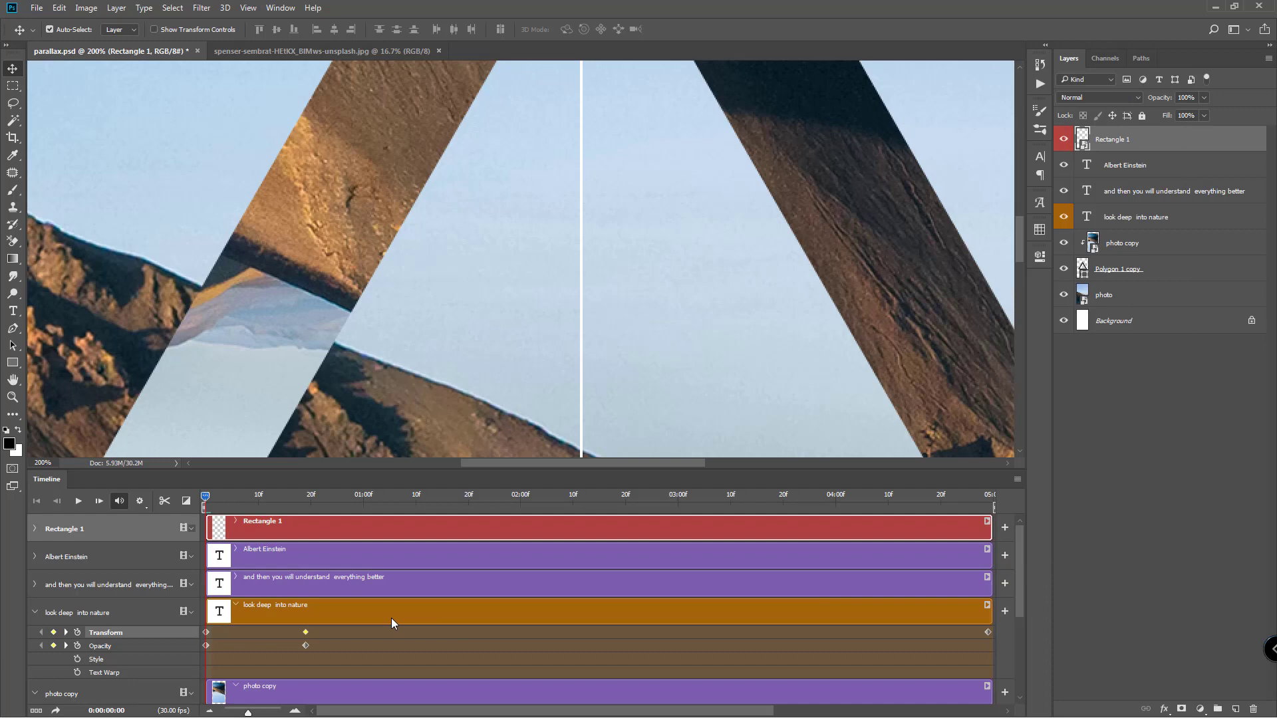
- Enable Transform keyframing for "Rectangle 1" at the first frame and add a second Transform keyframe at frame 19
{"action": "left_click", "coordinate": [34, 529]}
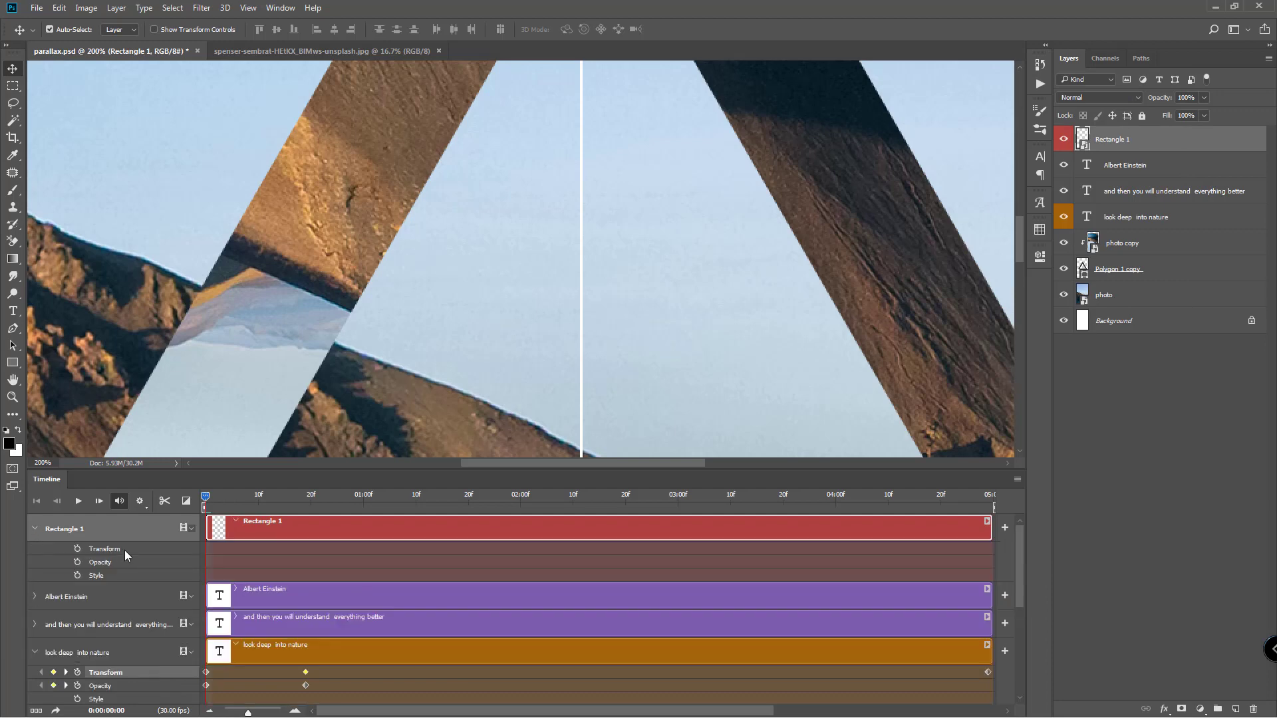
{"action": "left_click", "coordinate": [77, 549]}
{"action": "mouse_move", "coordinate": [305, 497]}
{"action": "left_mouse_down"}
{"action": "mouse_move", "coordinate": [338, 499]}
{"action": "mouse_move", "coordinate": [305, 497]}
{"action": "left_mouse_up"}
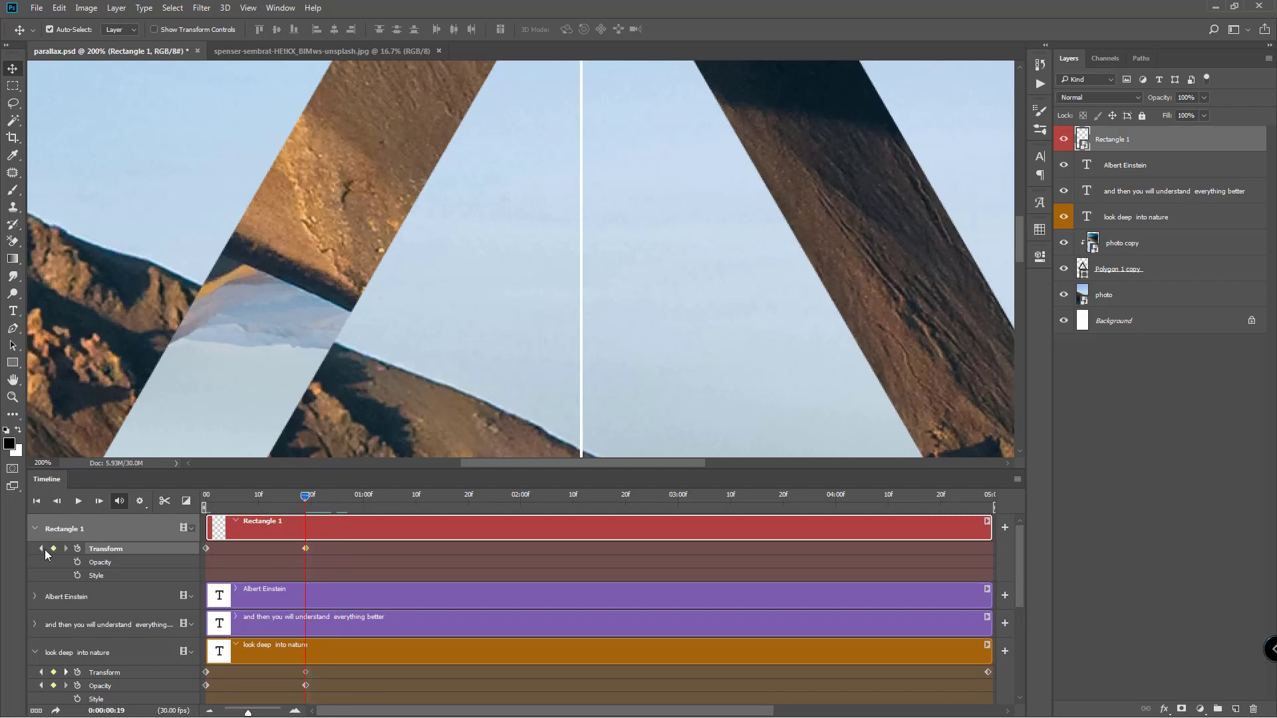
- Free-transform the vertical line at its first keyframe, collapsing its height from the lower end up to its upper end
{"action": "left_click", "coordinate": [43, 549]}
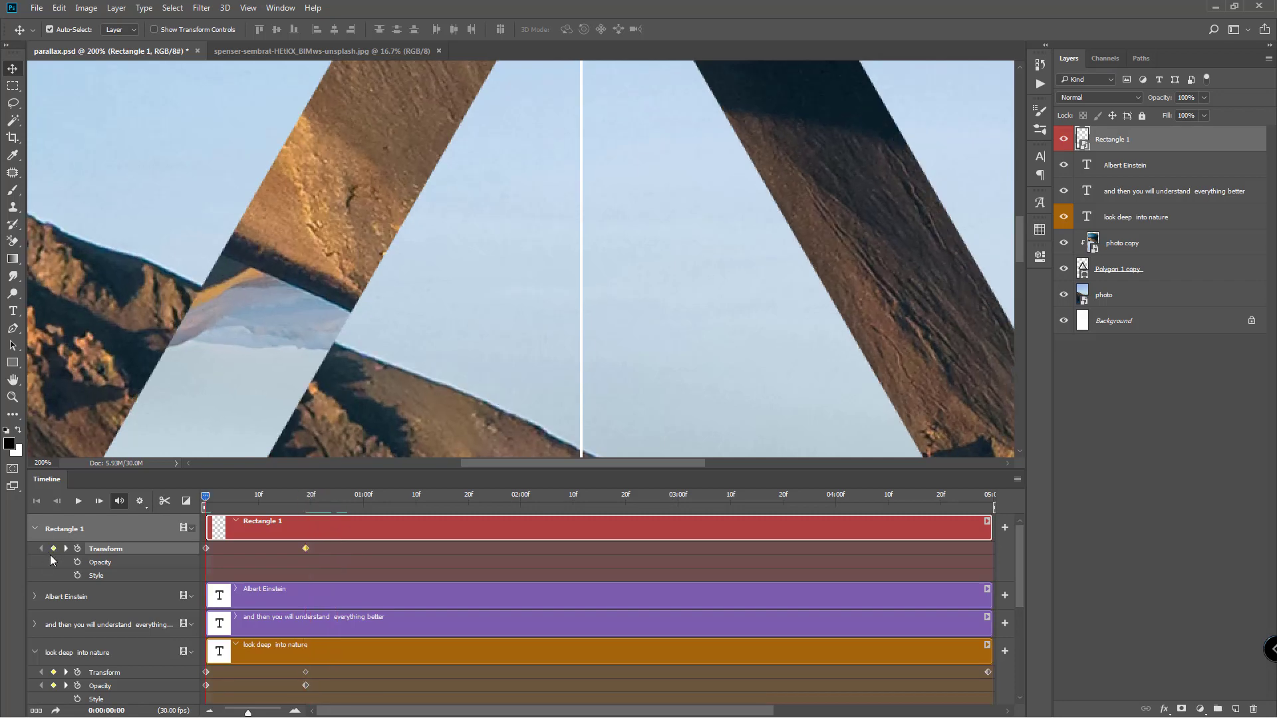
{"action": "left_click", "coordinate": [599, 303], "text": "ctrl"}
{"action": "left_click", "coordinate": [596, 314], "text": "alt"}
{"action": "left_click", "coordinate": [593, 320], "text": "alt"}
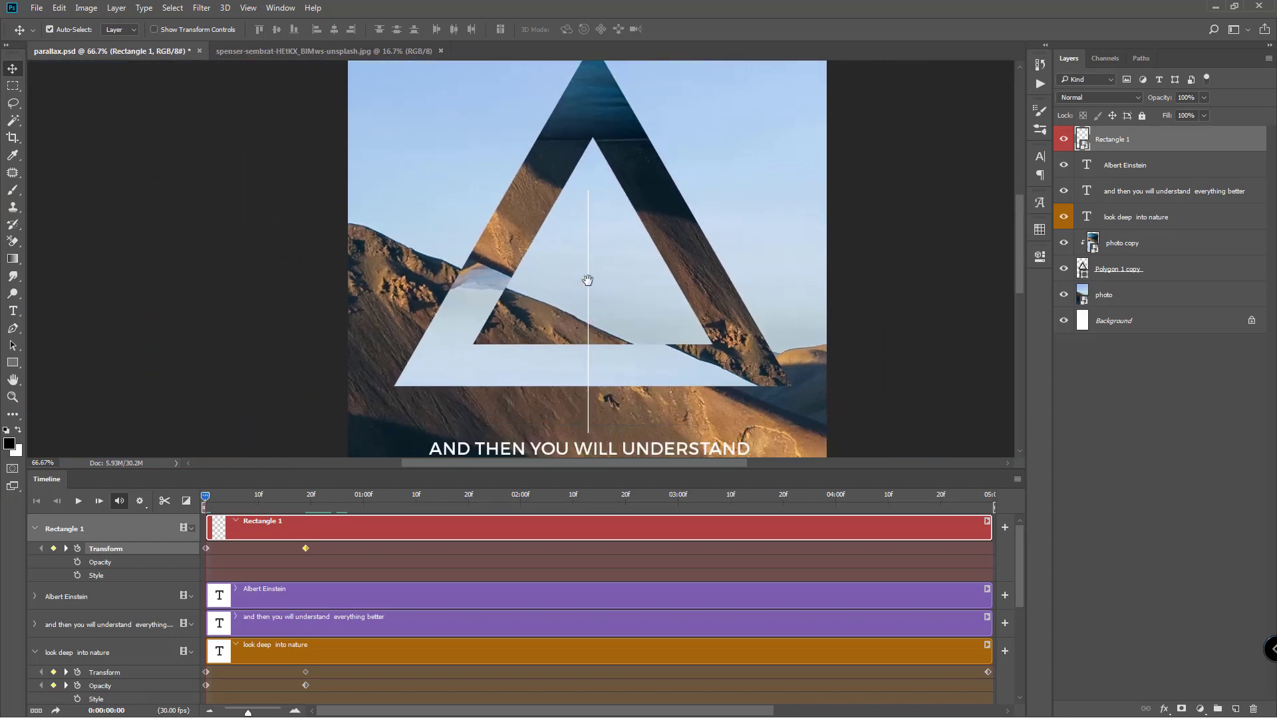
{"action": "key", "text": "ctrl+t"}
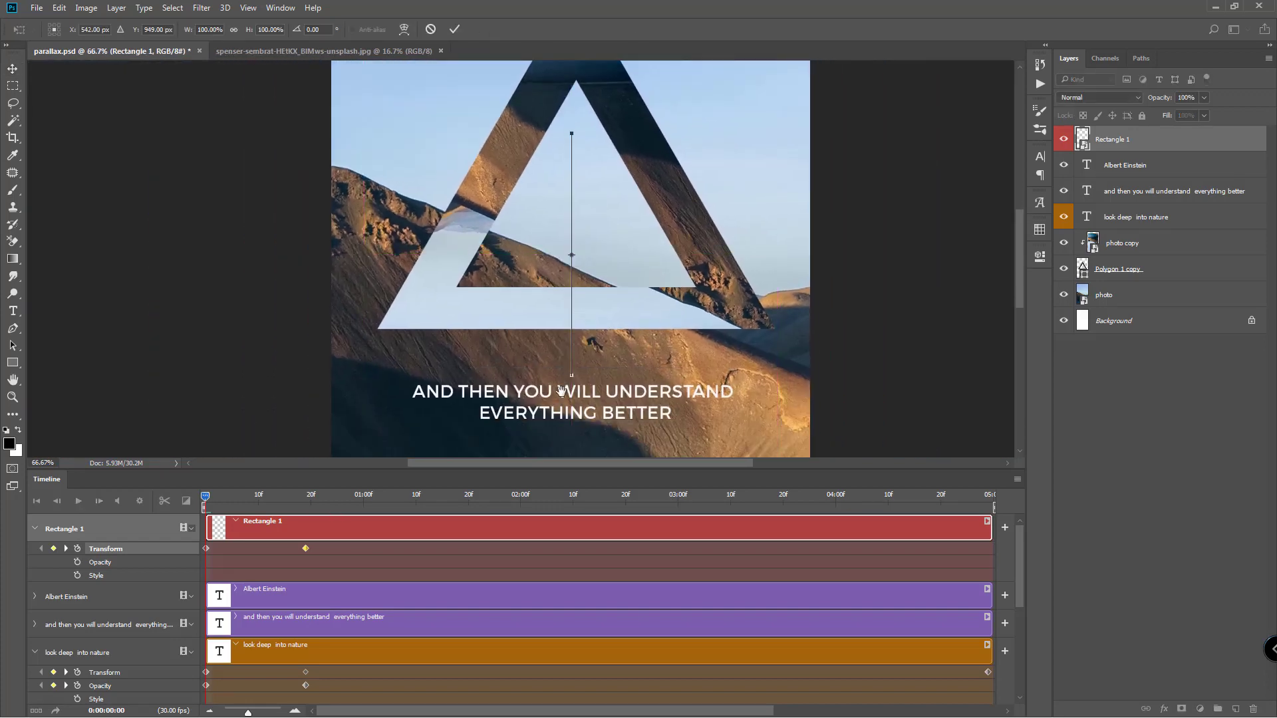
{"action": "left_click", "coordinate": [562, 385], "text": "ctrl"}
{"action": "left_click", "coordinate": [562, 385], "text": "ctrl"}
{"action": "left_click", "coordinate": [561, 385], "text": "ctrl"}
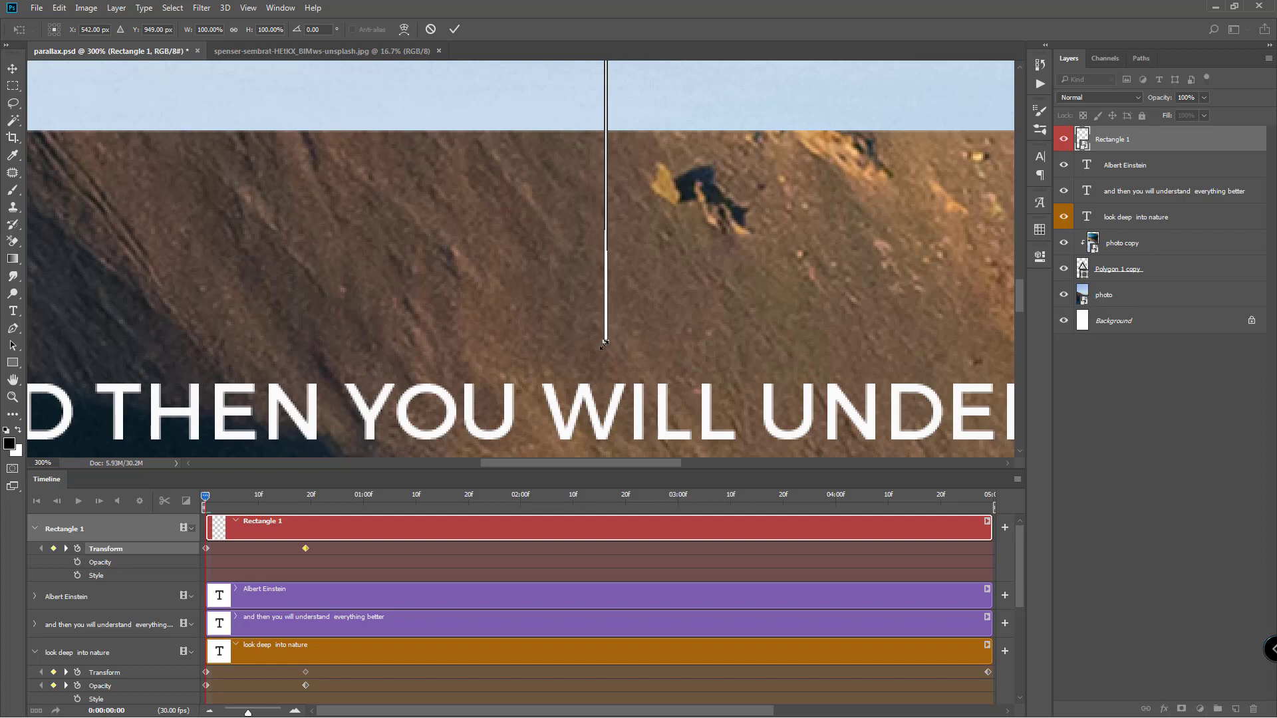
{"action": "left_click", "coordinate": [606, 343], "text": "ctrl"}
{"action": "left_click", "coordinate": [606, 342], "text": "ctrl"}
{"action": "left_click", "coordinate": [606, 343], "text": "ctrl"}
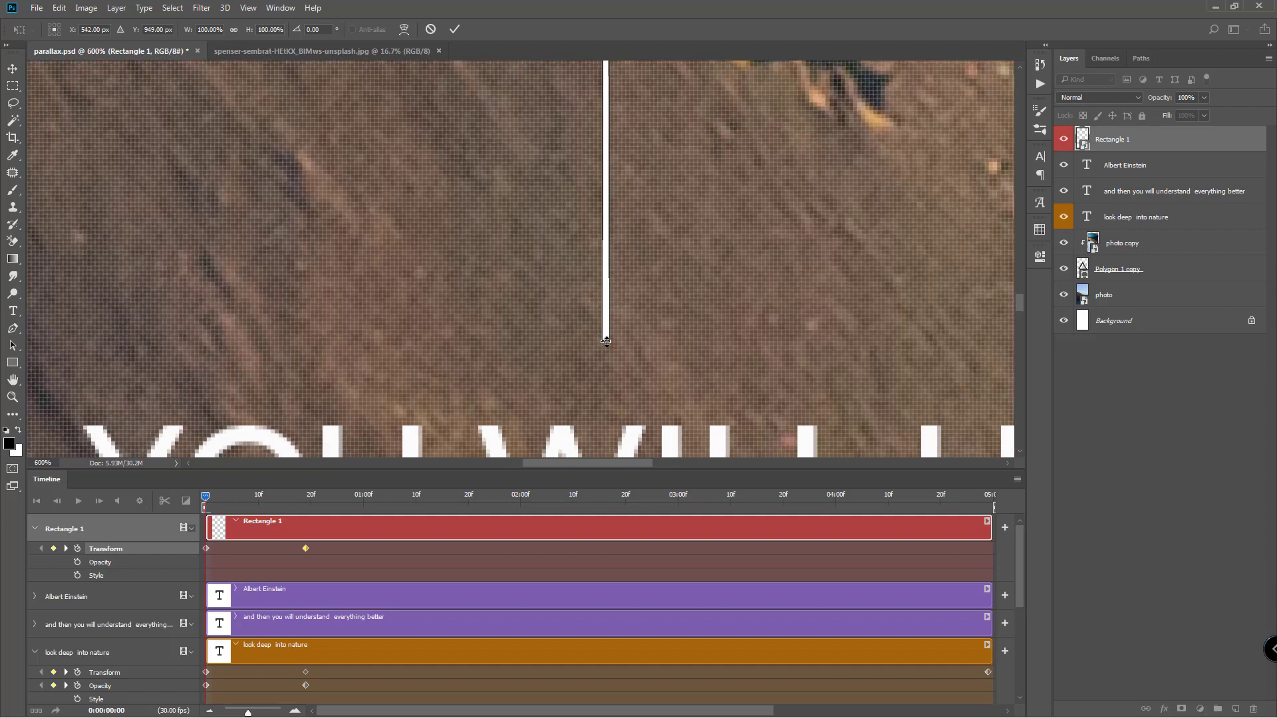
{"action": "left_click_drag", "start_coordinate": [606, 343], "coordinate": [629, 255]}
{"action": "key", "text": "Return"}
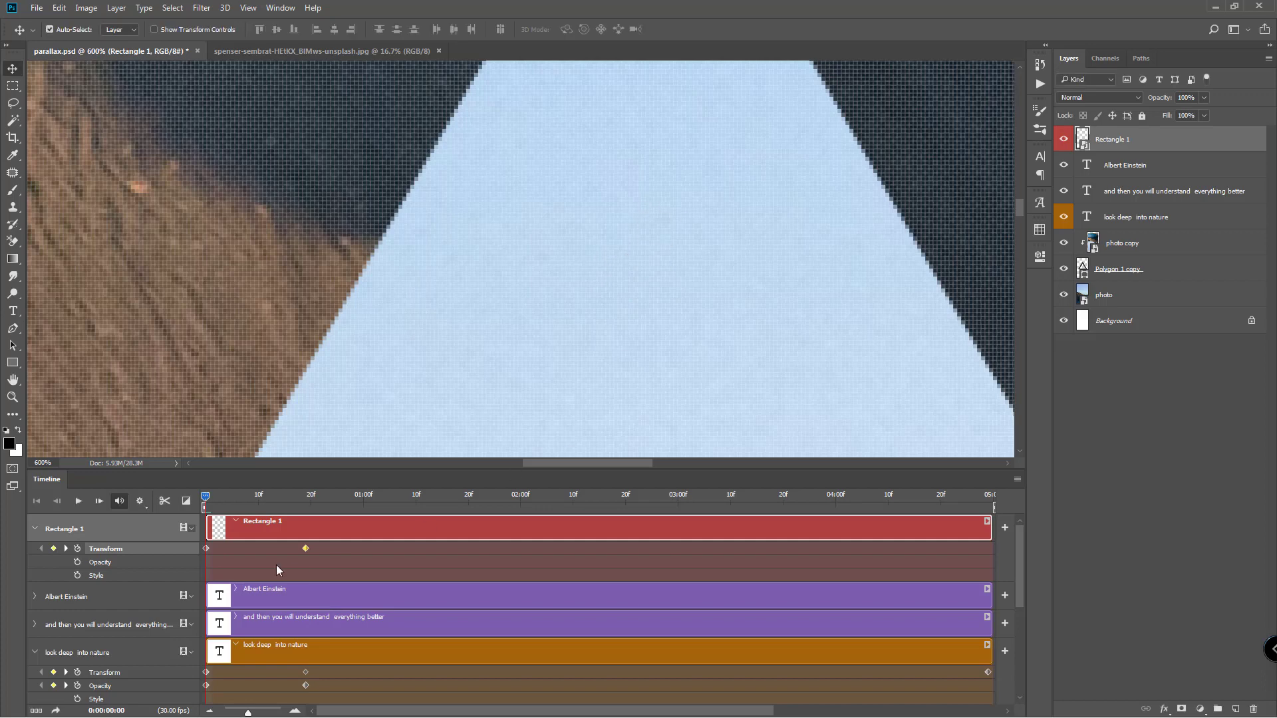
- Scrub from the first frame to frame 19 to check how the vertical line grows downward
{"action": "left_click_drag", "start_coordinate": [205, 499], "coordinate": [231, 499]}
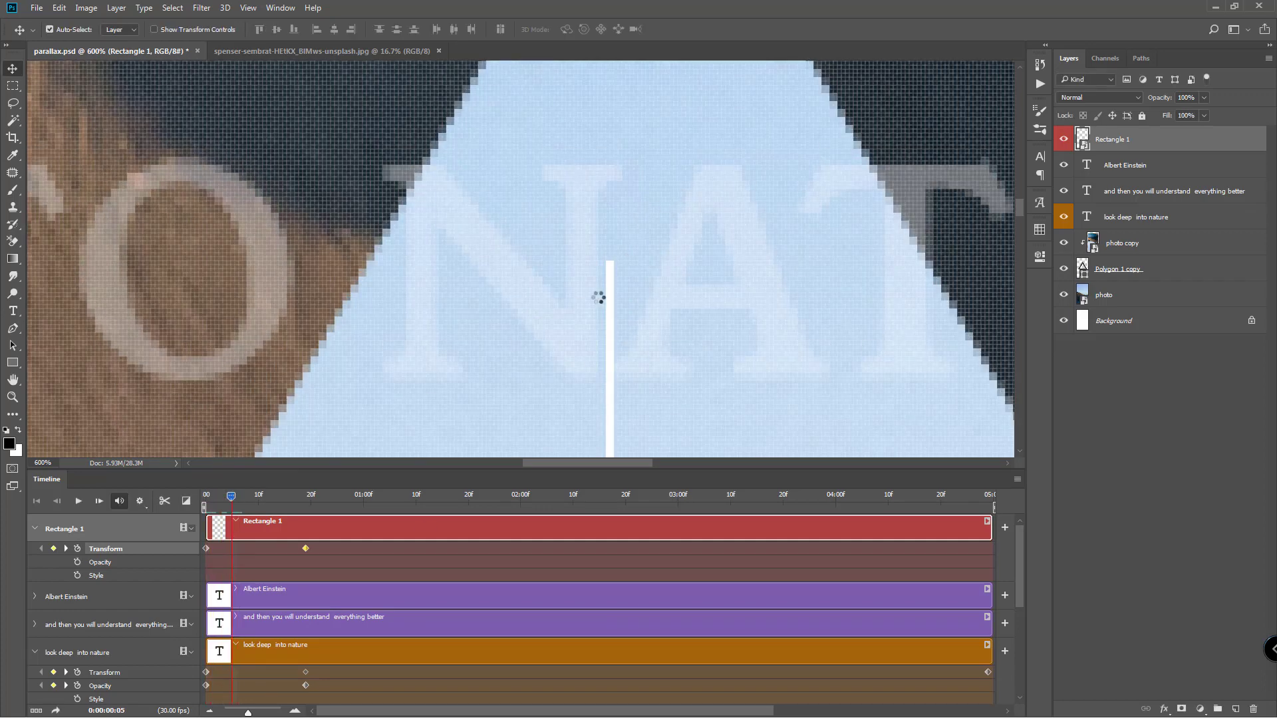
{"action": "left_click", "coordinate": [600, 297], "text": "alt"}
{"action": "left_click", "coordinate": [600, 297], "text": "alt"}
{"action": "left_click", "coordinate": [601, 297], "text": "alt"}
{"action": "left_click", "coordinate": [600, 297], "text": "alt"}
{"action": "left_click", "coordinate": [600, 298], "text": "alt"}
{"action": "left_click", "coordinate": [602, 293], "text": "alt"}
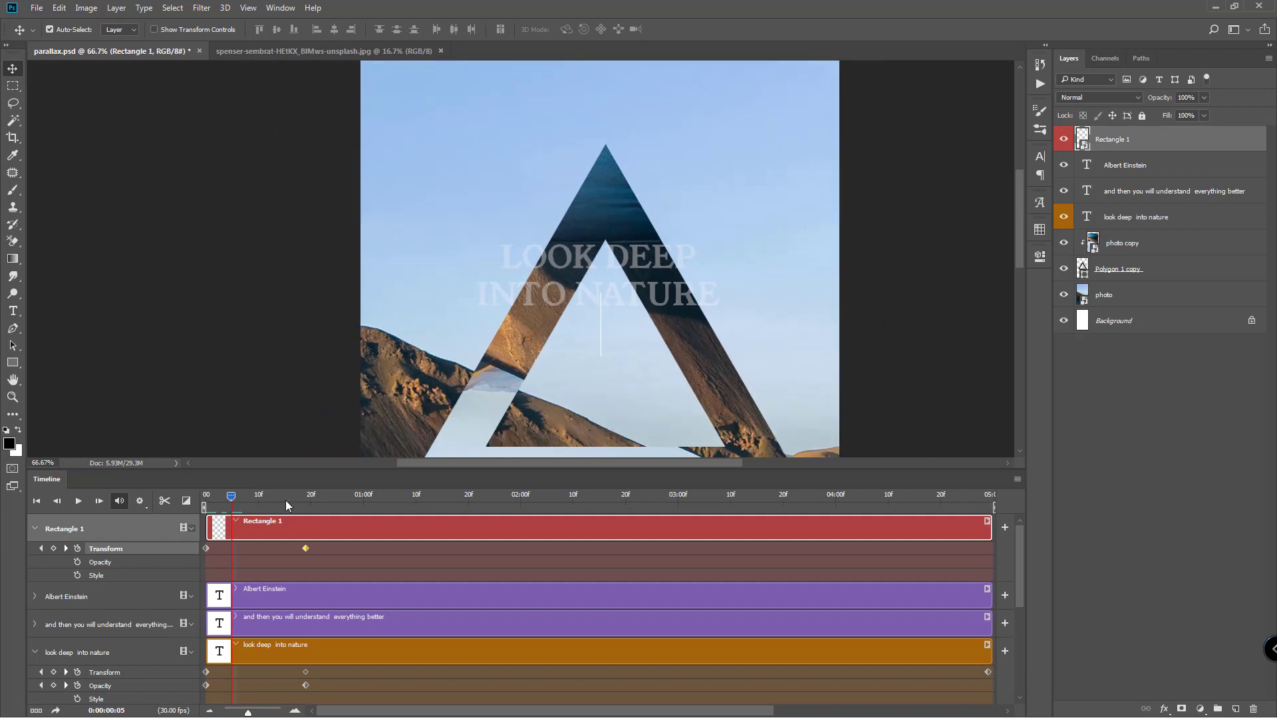
{"action": "left_click_drag", "start_coordinate": [233, 500], "coordinate": [304, 505]}
- Select the "and then you will understand everything better" text layer and give it a yellow color label
{"action": "scroll", "coordinate": [555, 337], "scroll_direction": "down", "scroll_amount": 1, "text": "alt"}
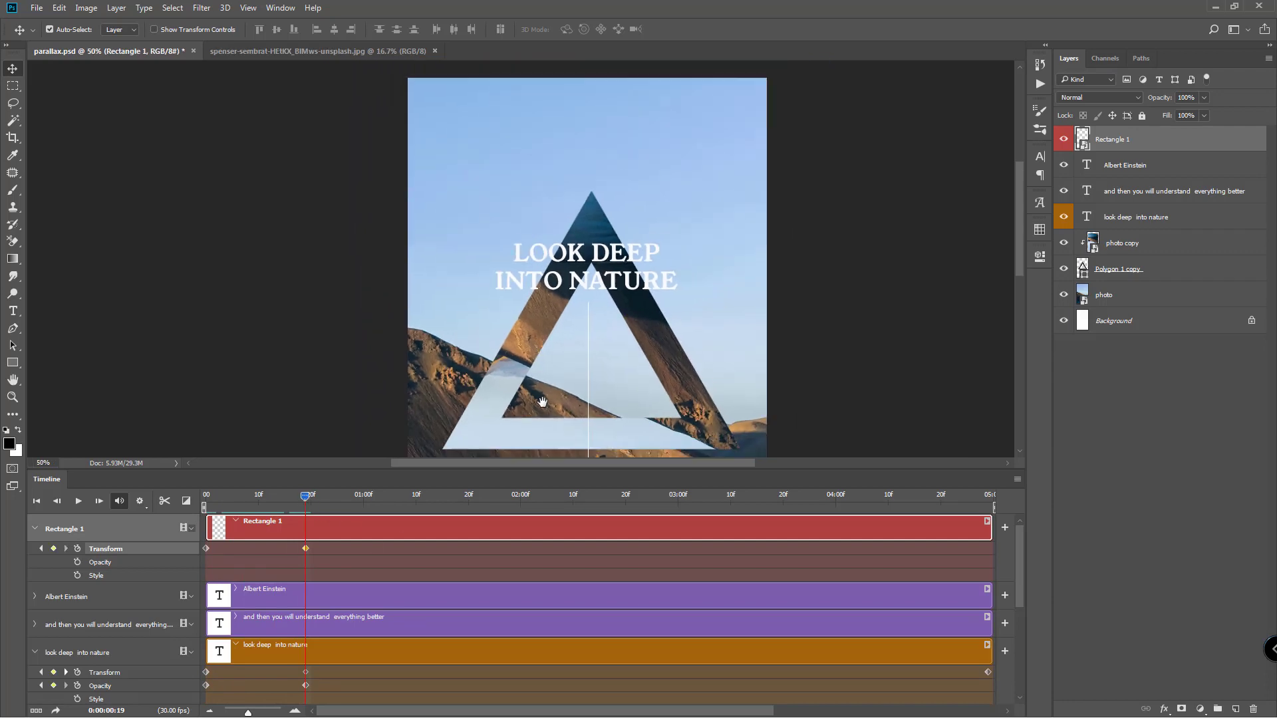
{"action": "scroll", "coordinate": [555, 337], "scroll_direction": "down", "scroll_amount": 3}
{"action": "left_click", "coordinate": [603, 337]}
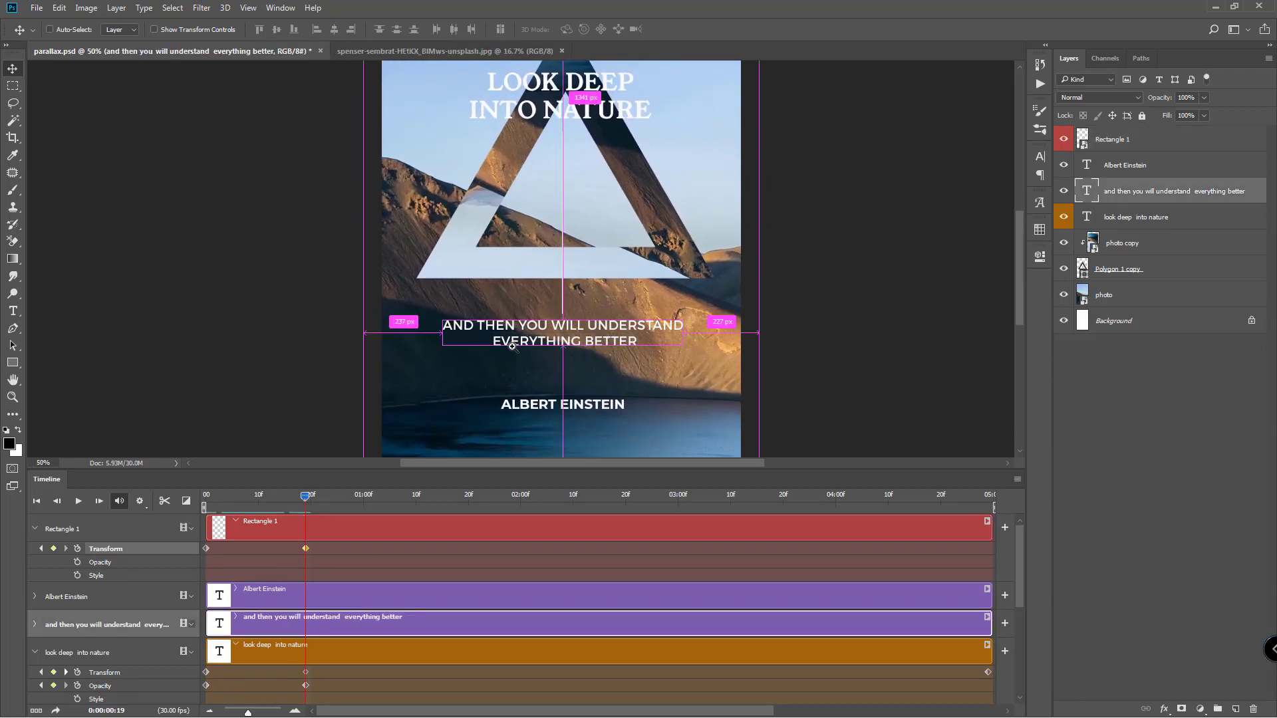
{"action": "left_click", "coordinate": [510, 344], "text": "ctrl"}
{"action": "left_click_drag", "start_coordinate": [610, 353], "coordinate": [594, 347]}
{"action": "left_click", "coordinate": [586, 339], "text": "ctrl"}
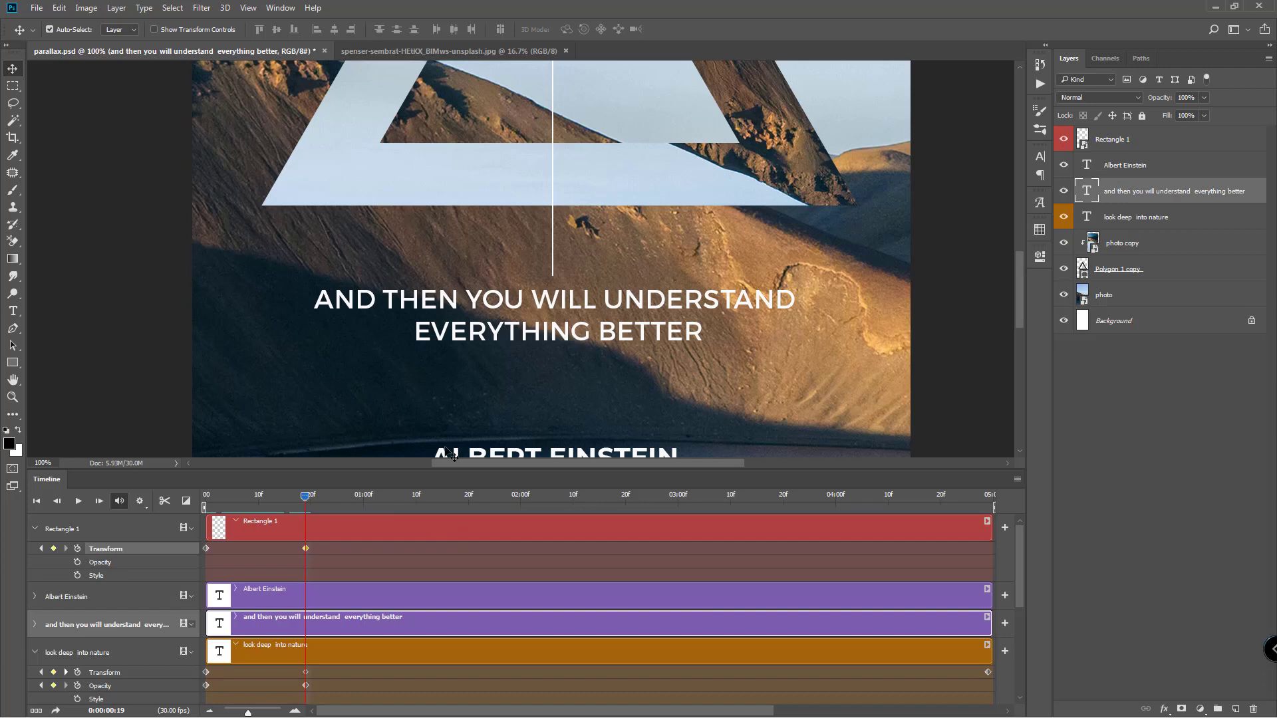
{"action": "right_click", "coordinate": [1185, 198]}
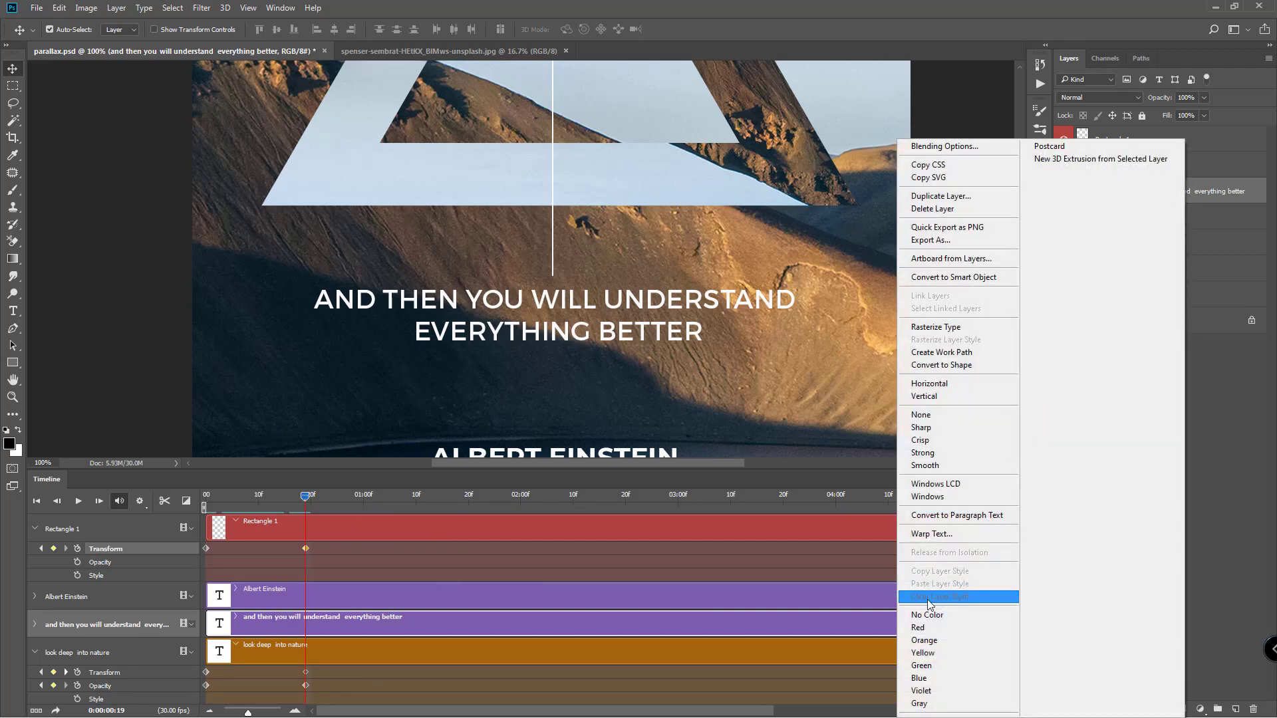
{"action": "left_click", "coordinate": [947, 653]}
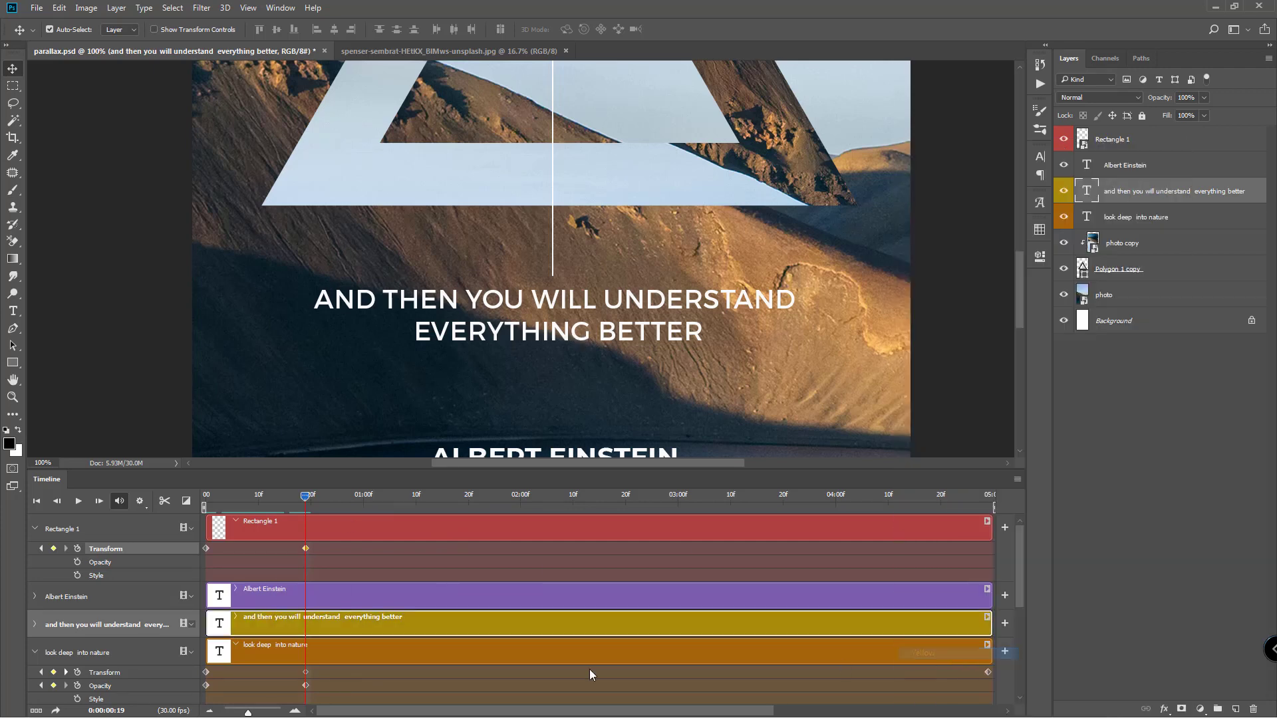
- Enable Transform keyframing for the "and then you will understand everything better" text at frame 19 and add a second keyframe at 01:21
{"action": "left_click", "coordinate": [35, 625]}
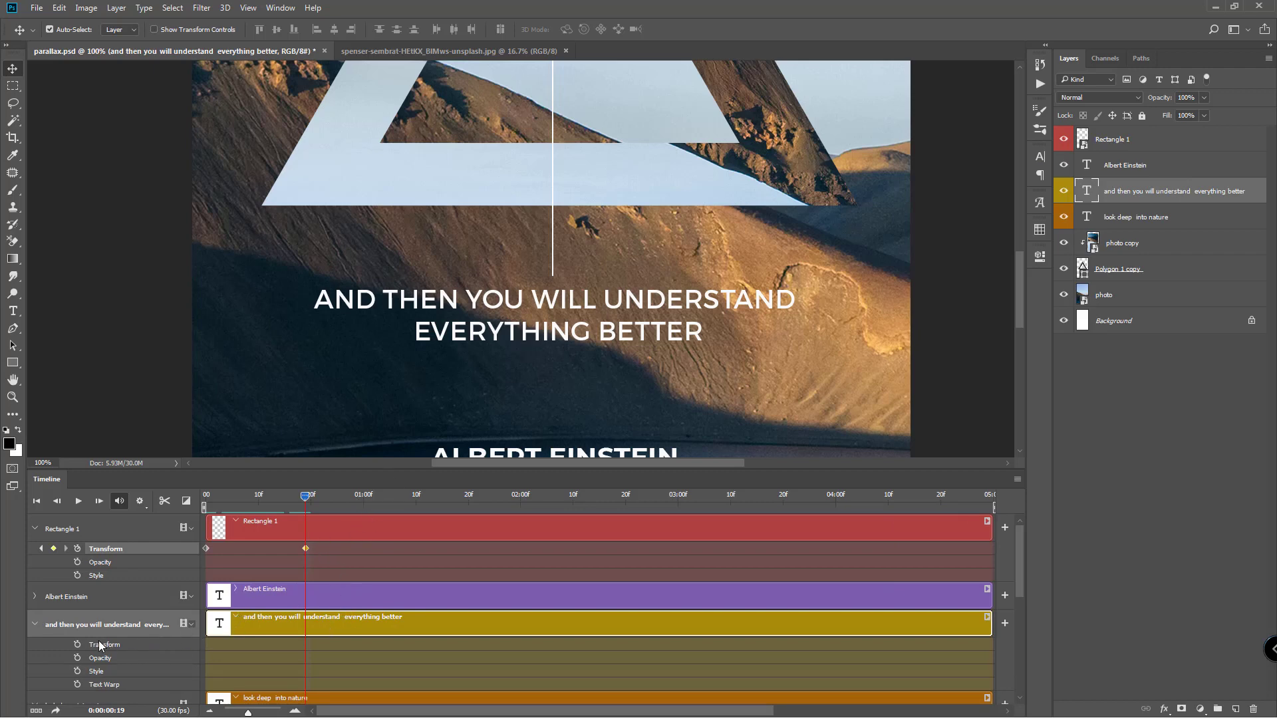
{"action": "left_click", "coordinate": [78, 645]}
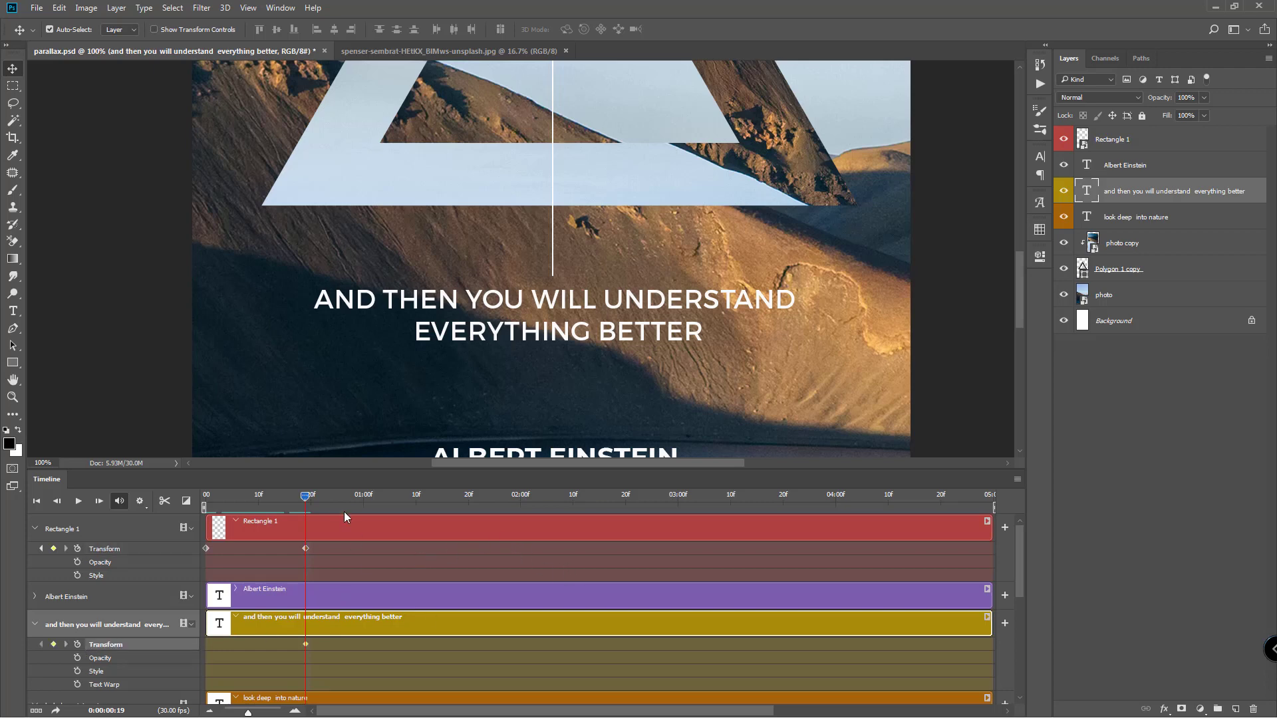
{"action": "left_click_drag", "start_coordinate": [311, 501], "coordinate": [473, 506]}
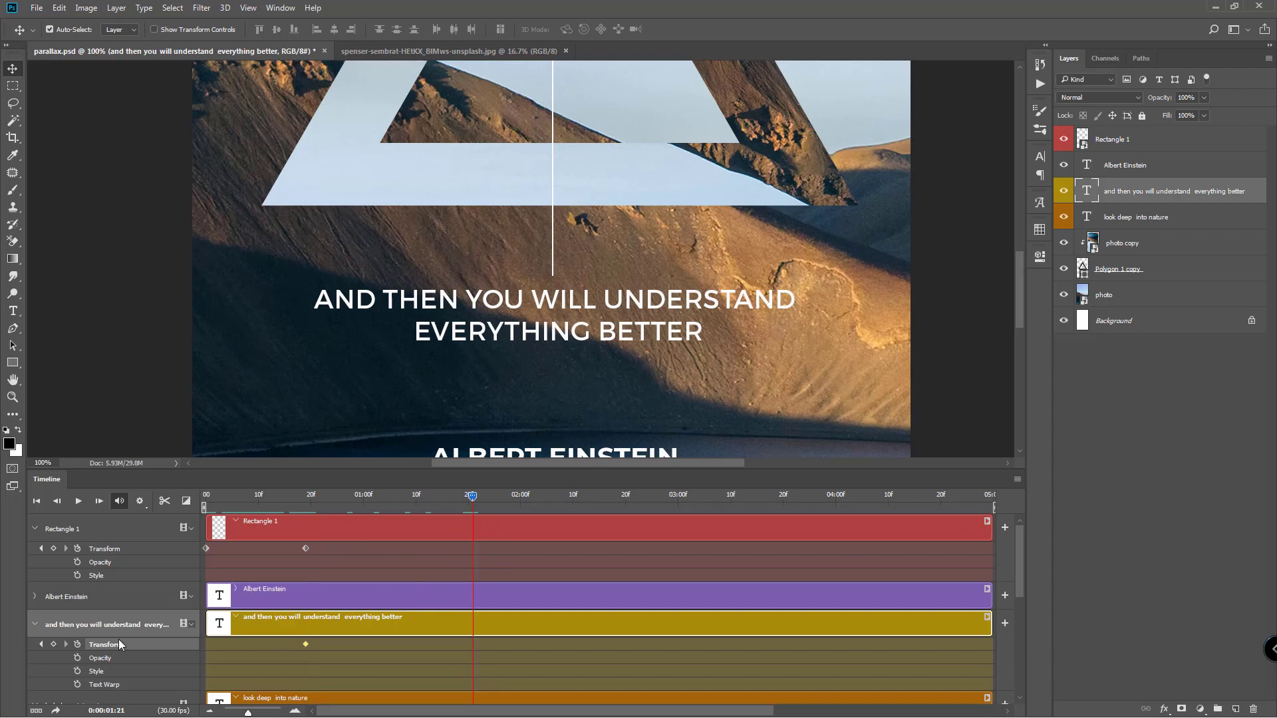
- Return to the text's first Transform keyframe, move the text straight up over the line's lower end, and scrub to 01:21 to check the motion
{"action": "left_click", "coordinate": [41, 644]}
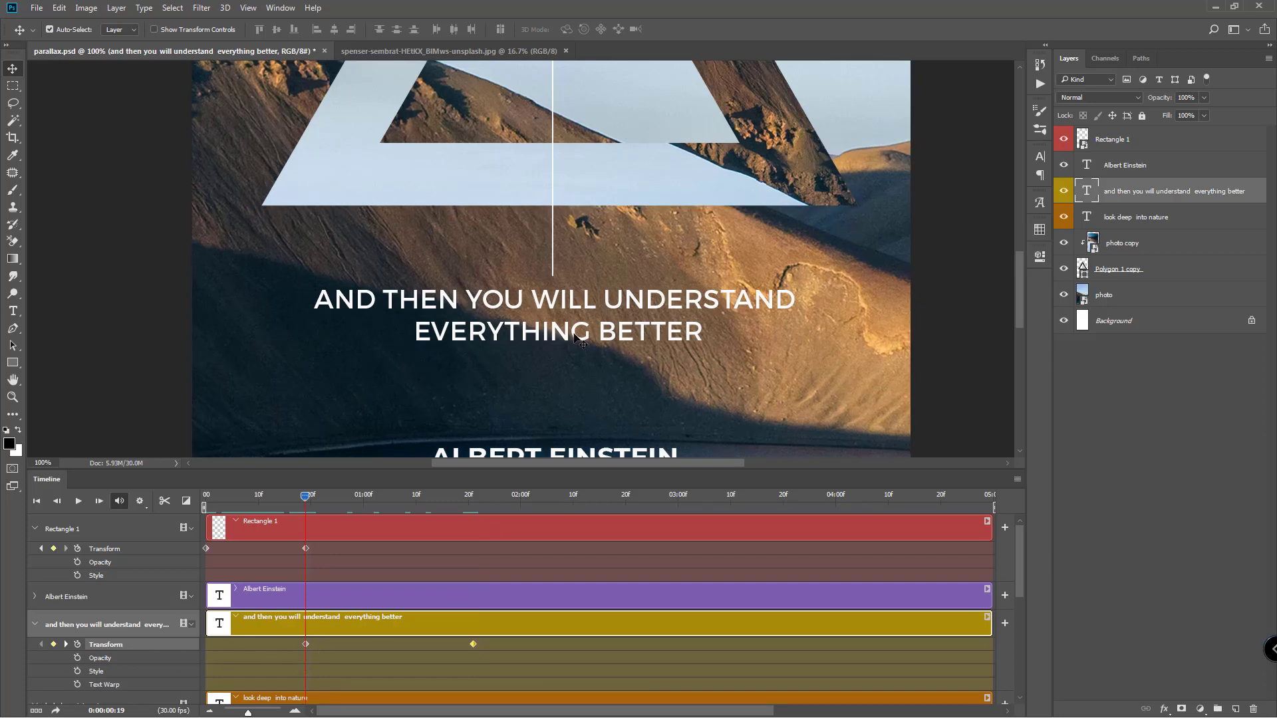
{"action": "left_click_drag", "start_coordinate": [574, 333], "coordinate": [588, 281]}
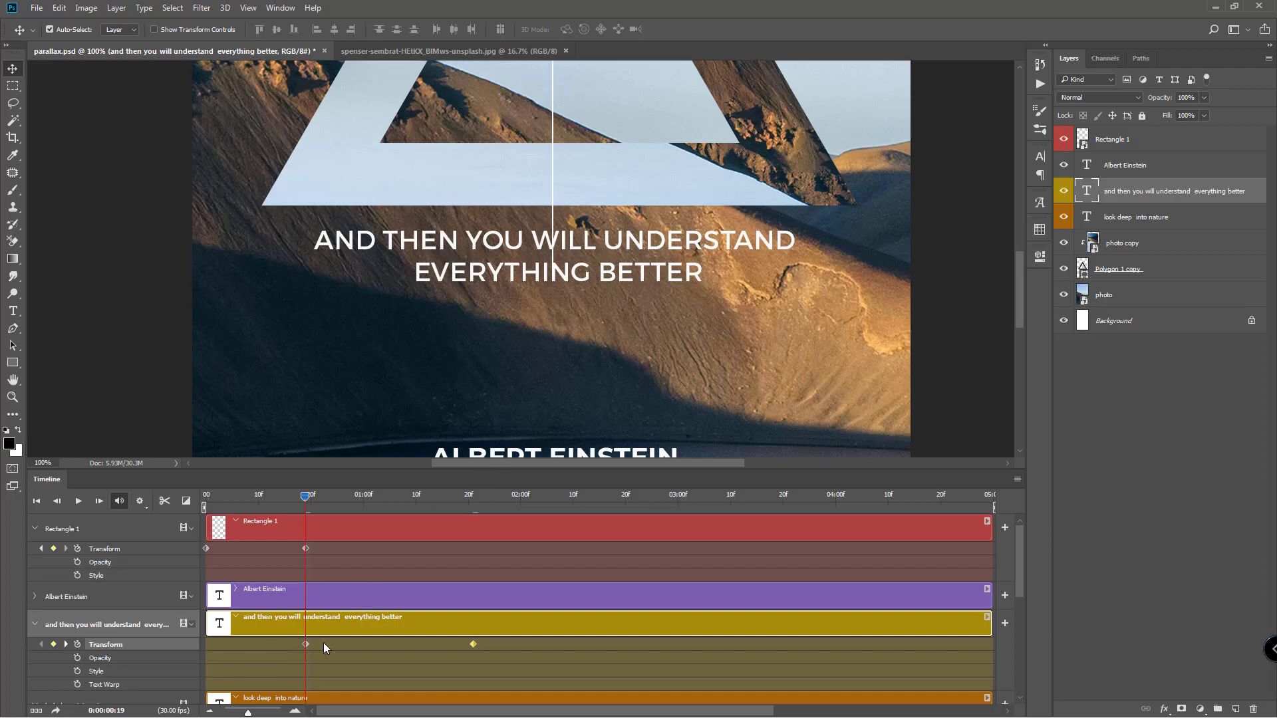
{"action": "left_click", "coordinate": [306, 644]}
{"action": "left_click_drag", "start_coordinate": [308, 499], "coordinate": [473, 520]}
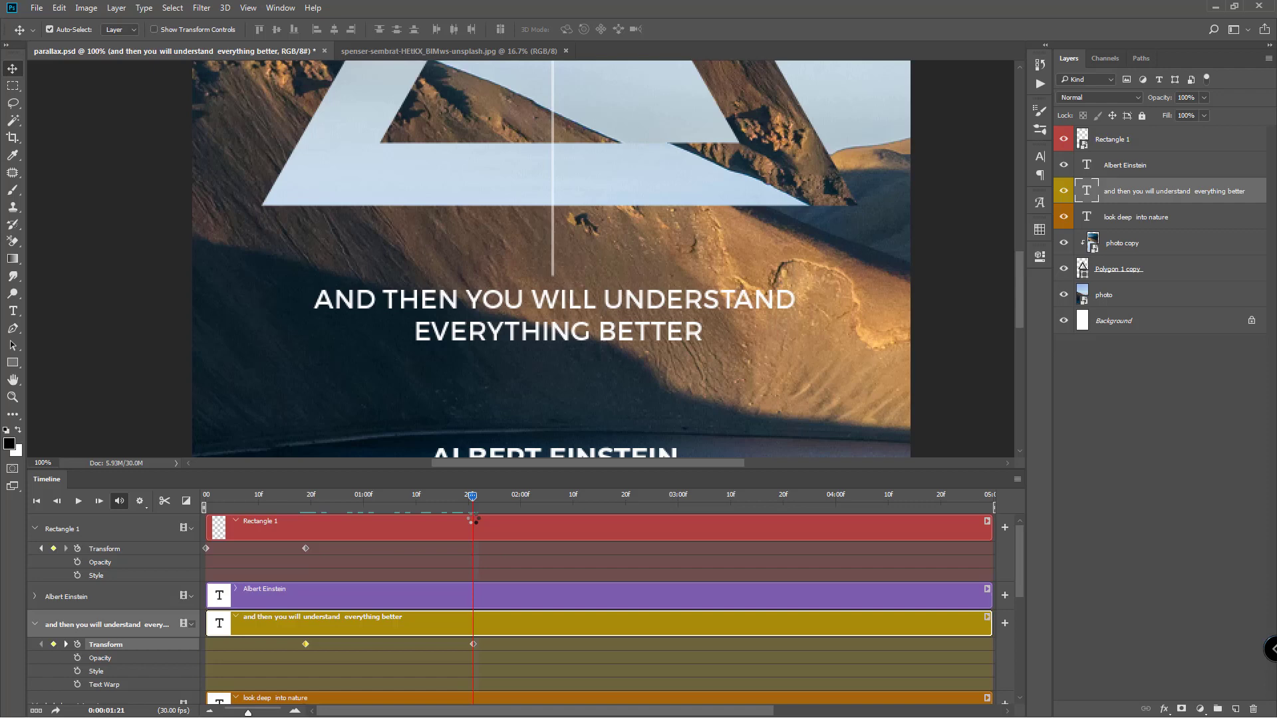
- Go to the last frame at 04:29 and move the text slightly down to create a third Transform keyframe
{"action": "left_click", "coordinate": [209, 711]}
{"action": "left_click", "coordinate": [210, 712]}
{"action": "left_click_drag", "start_coordinate": [442, 500], "coordinate": [617, 495]}
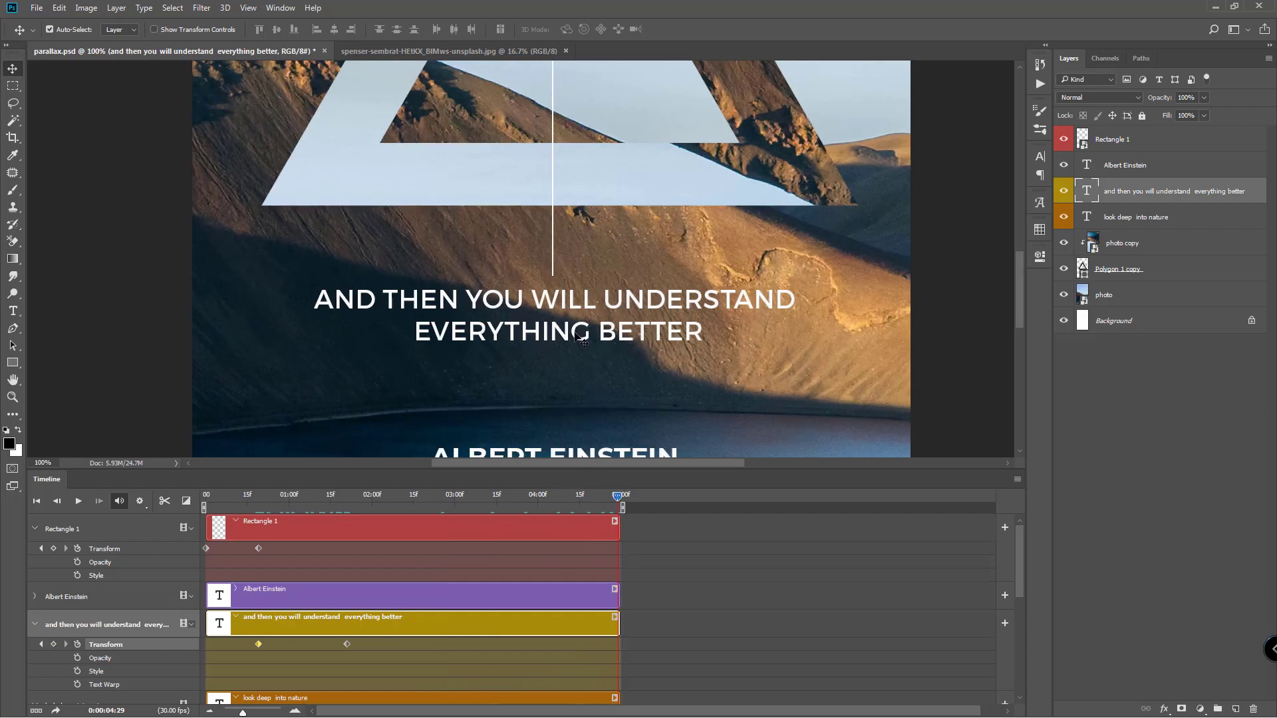
{"action": "left_click_drag", "start_coordinate": [579, 337], "coordinate": [573, 355]}
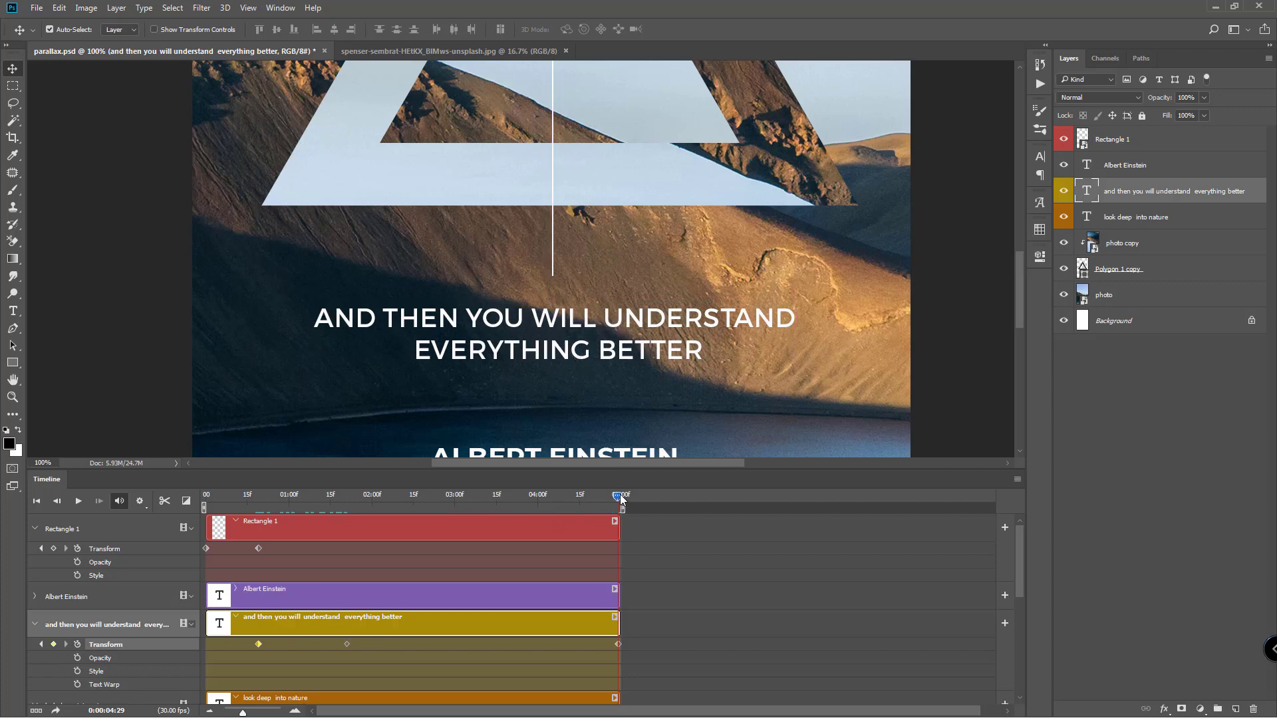
- Trim the start of the "and then you will understand everything better" clip to its first keyframe and shift the clip to begin at about frame 13
{"action": "key", "text": "space"}
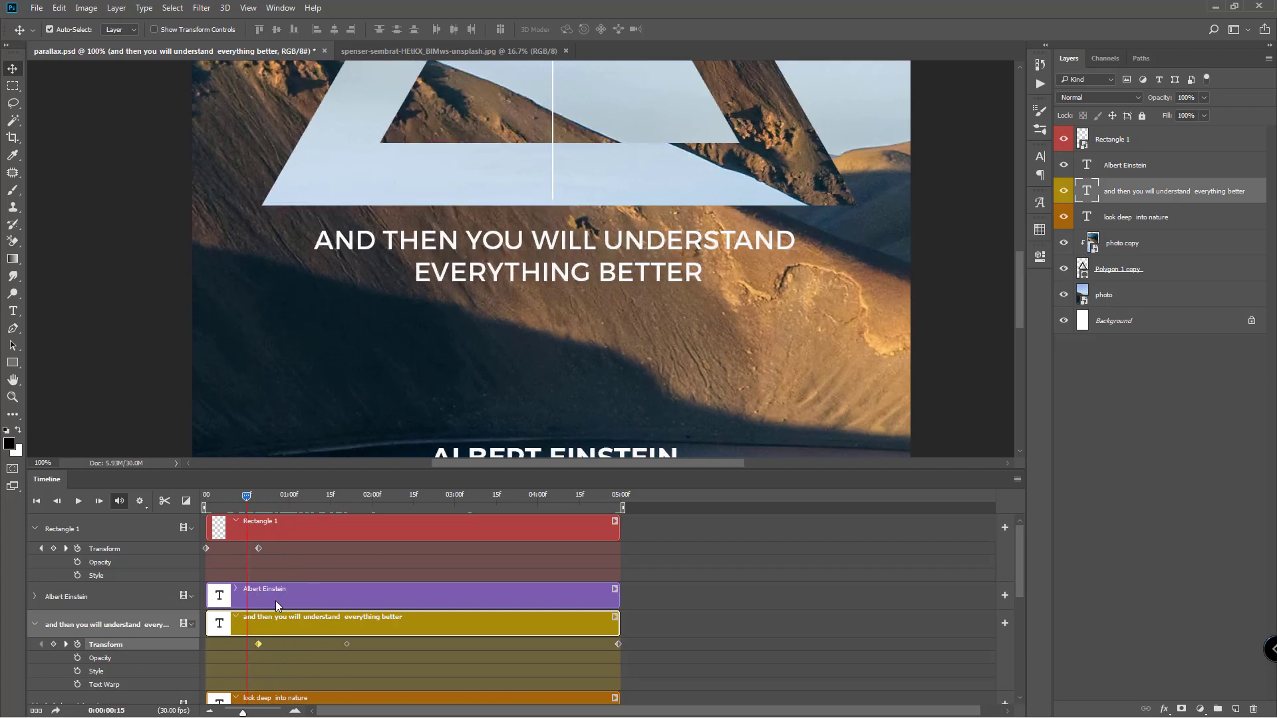
{"action": "left_click_drag", "start_coordinate": [208, 626], "coordinate": [367, 625]}
{"action": "left_click", "coordinate": [295, 713]}
{"action": "left_click_drag", "start_coordinate": [296, 497], "coordinate": [432, 511]}
{"action": "mouse_move", "coordinate": [364, 623]}
{"action": "left_mouse_down"}
{"action": "mouse_move", "coordinate": [421, 622]}
{"action": "mouse_move", "coordinate": [353, 622]}
{"action": "left_mouse_up"}
{"action": "left_click_drag", "start_coordinate": [370, 501], "coordinate": [432, 515]}
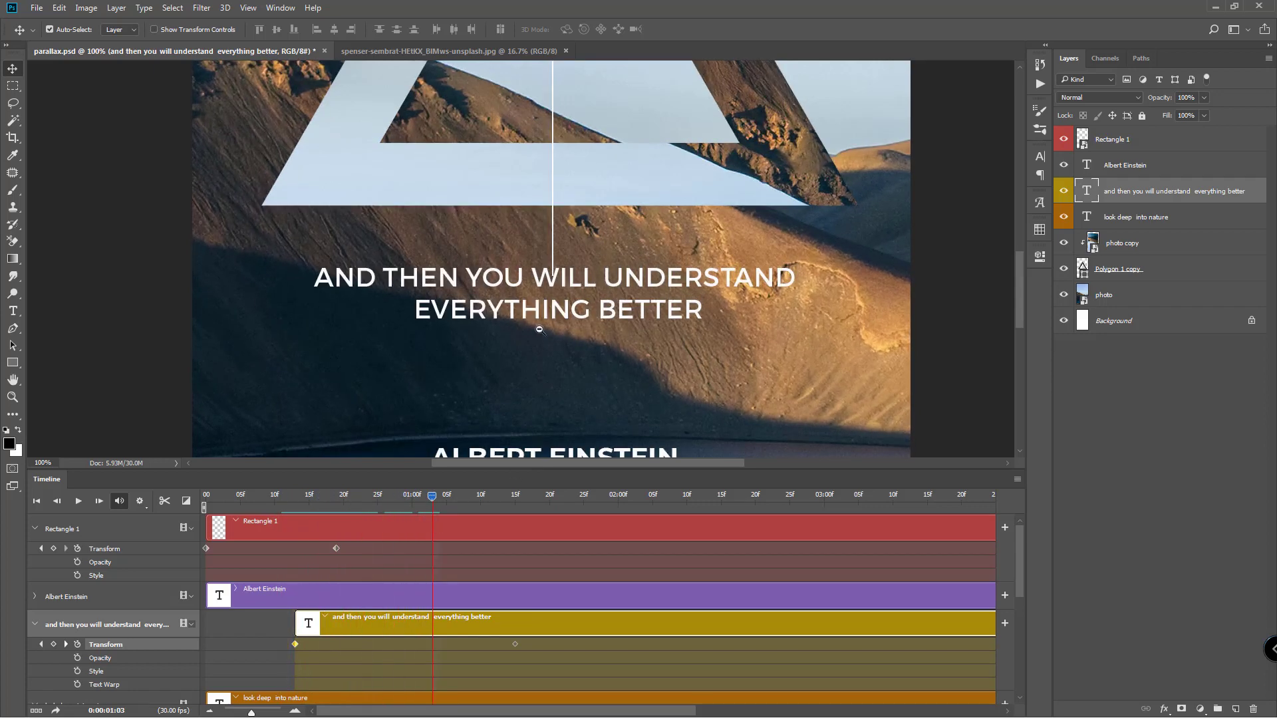
- Play the animation from the first frame with the whole composition in view to check the second text's timing
{"action": "key", "text": "ctrl+minus"}
{"action": "key", "text": "ctrl+minus"}
{"action": "left_click", "coordinate": [496, 348], "text": "alt"}
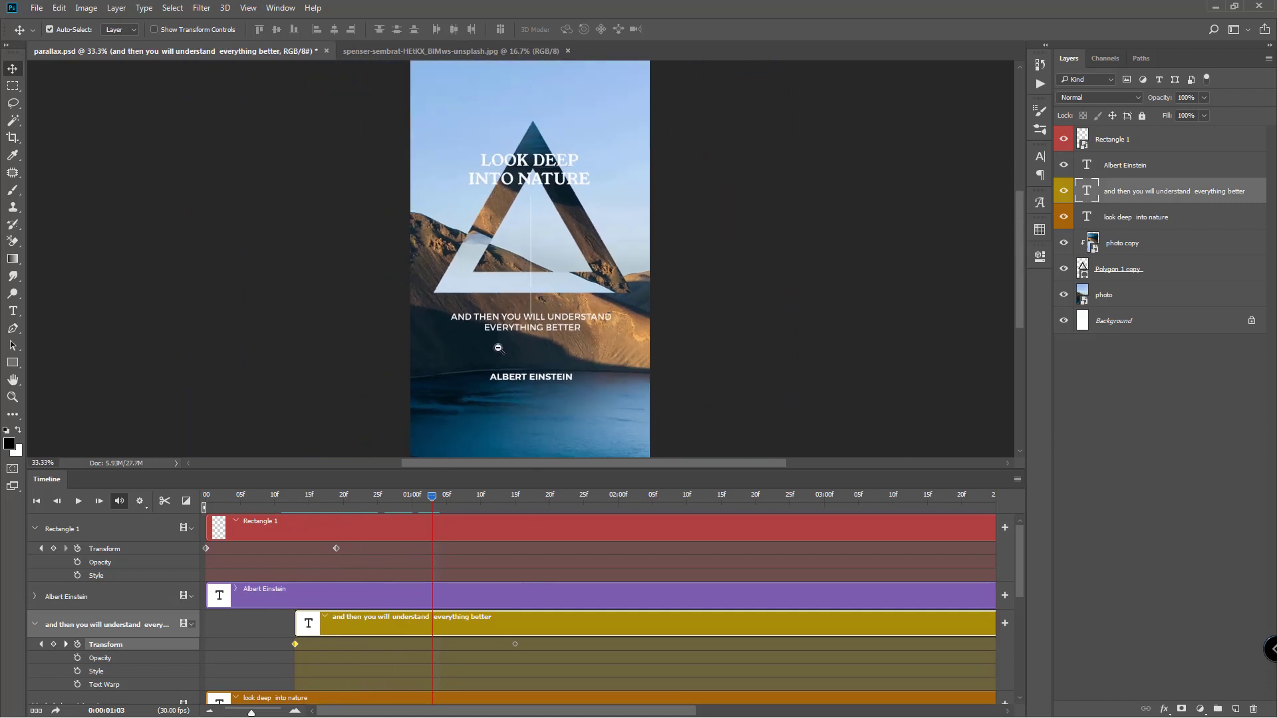
{"action": "left_click_drag", "start_coordinate": [455, 497], "coordinate": [133, 552]}
{"action": "left_click", "coordinate": [78, 501]}
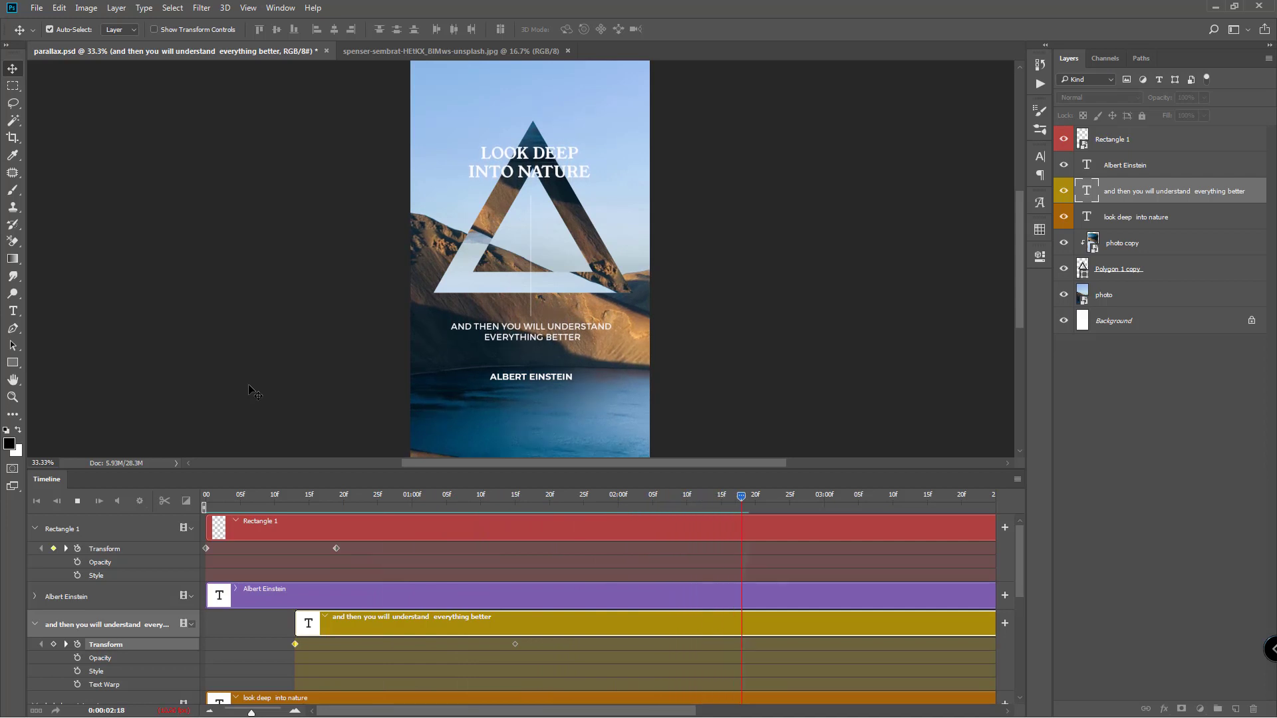
{"action": "key", "text": "space"}
- Place the playhead at 01:13 and move the "Albert Einstein" clip so that it starts there
{"action": "left_click_drag", "start_coordinate": [566, 505], "coordinate": [501, 505]}
{"action": "left_click", "coordinate": [550, 380]}
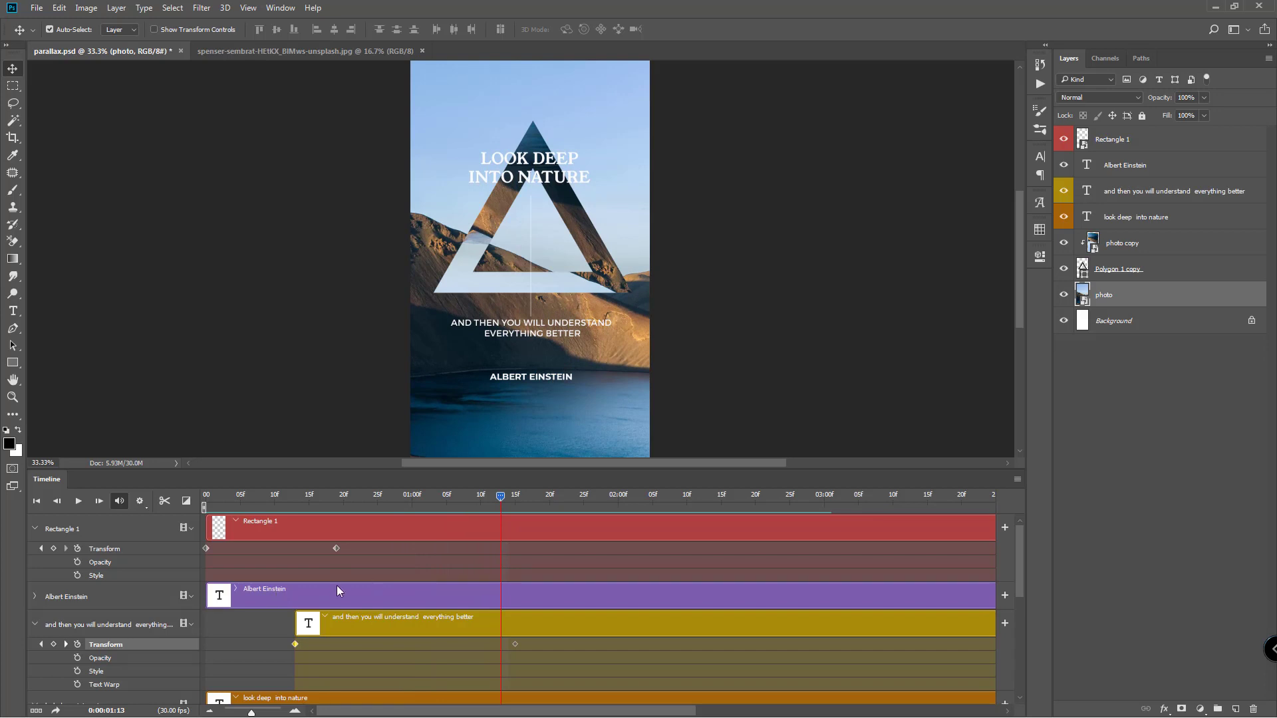
{"action": "left_click_drag", "start_coordinate": [233, 597], "coordinate": [531, 592]}
- Enable Opacity keyframing for "Albert Einstein" at 01:13 and add a second Opacity keyframe at 01:26
{"action": "left_click", "coordinate": [35, 597]}
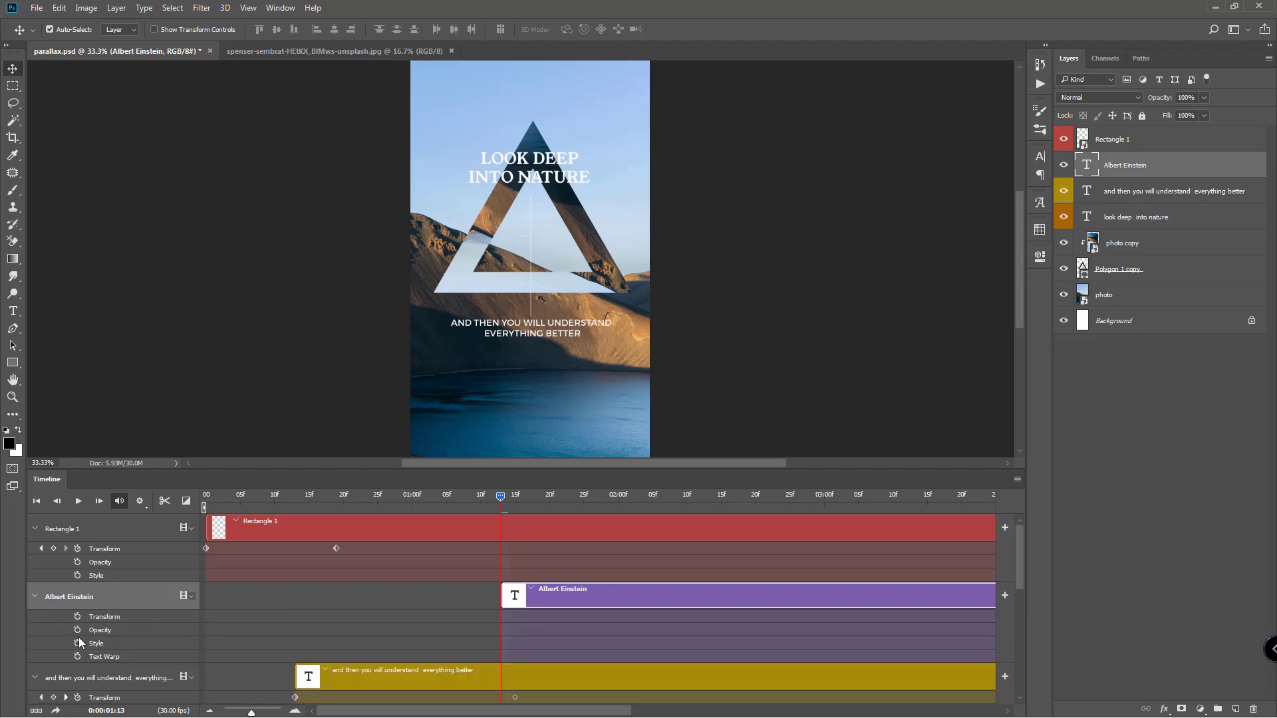
{"action": "left_click", "coordinate": [77, 630]}
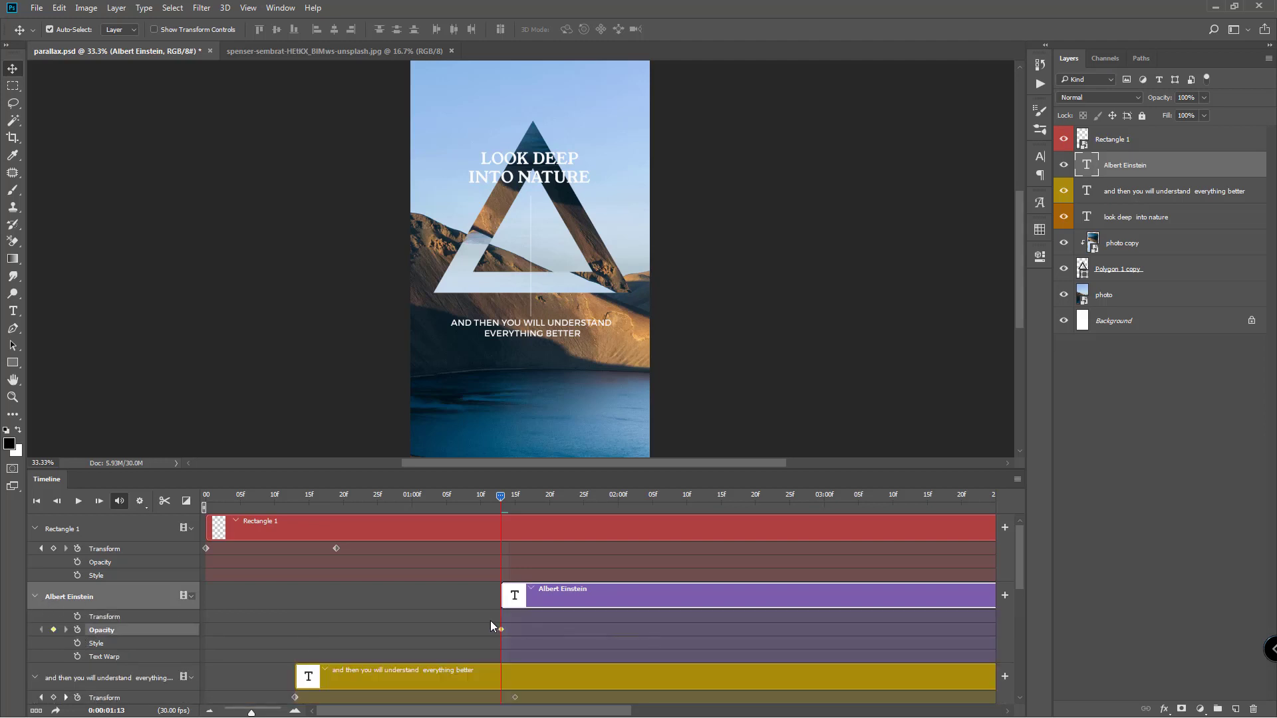
{"action": "key", "text": "space"}
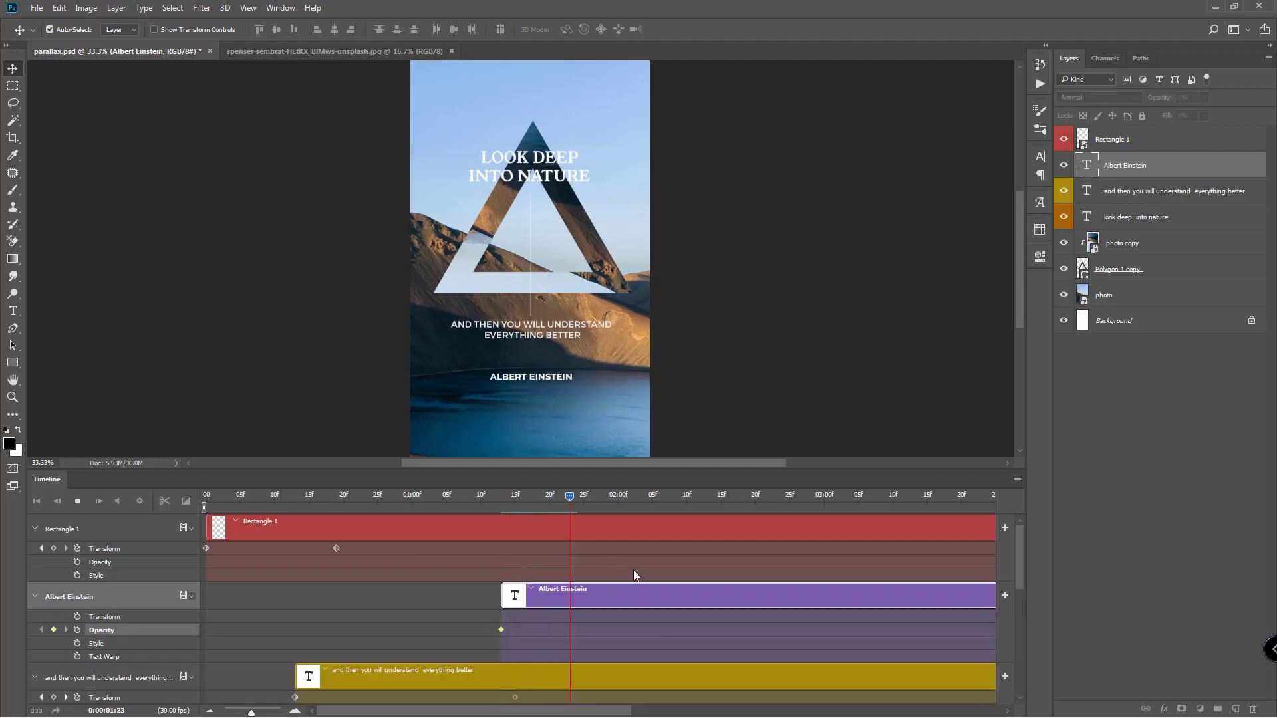
{"action": "key", "text": "space"}
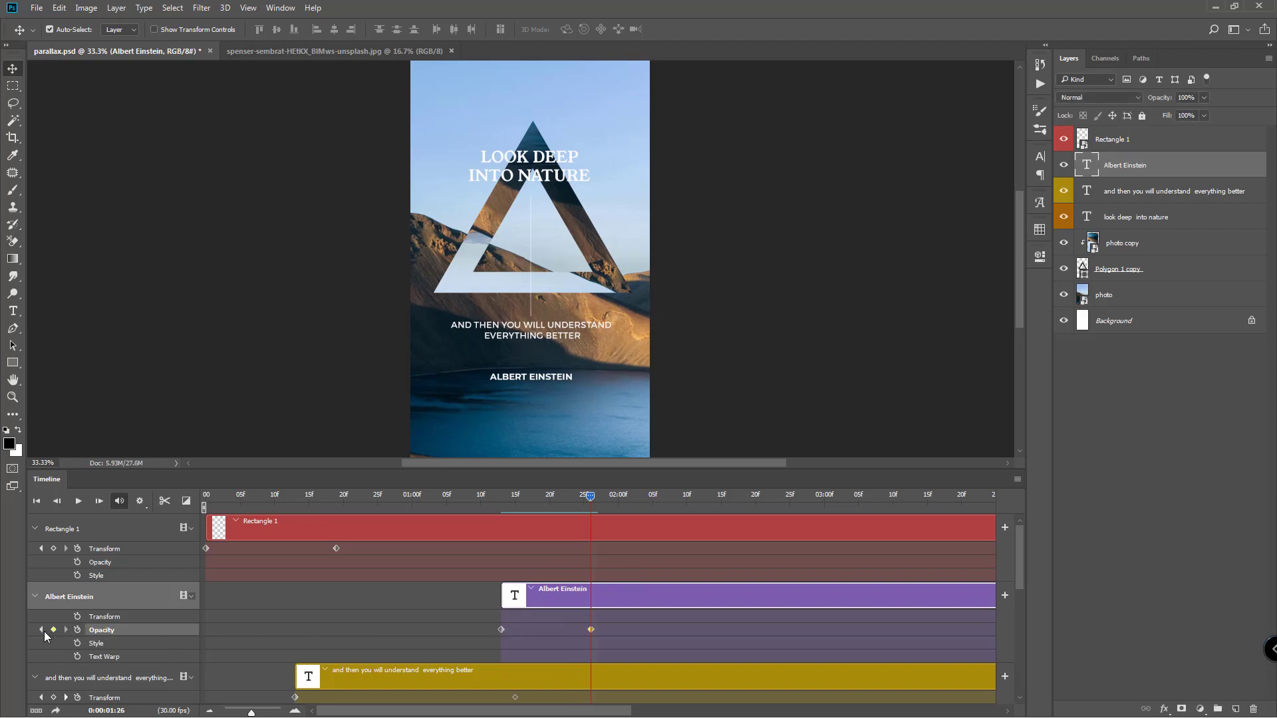
- Set the opacity of "Albert Einstein" to 0% at its first Opacity keyframe and play the fade-in
{"action": "left_click", "coordinate": [42, 630]}
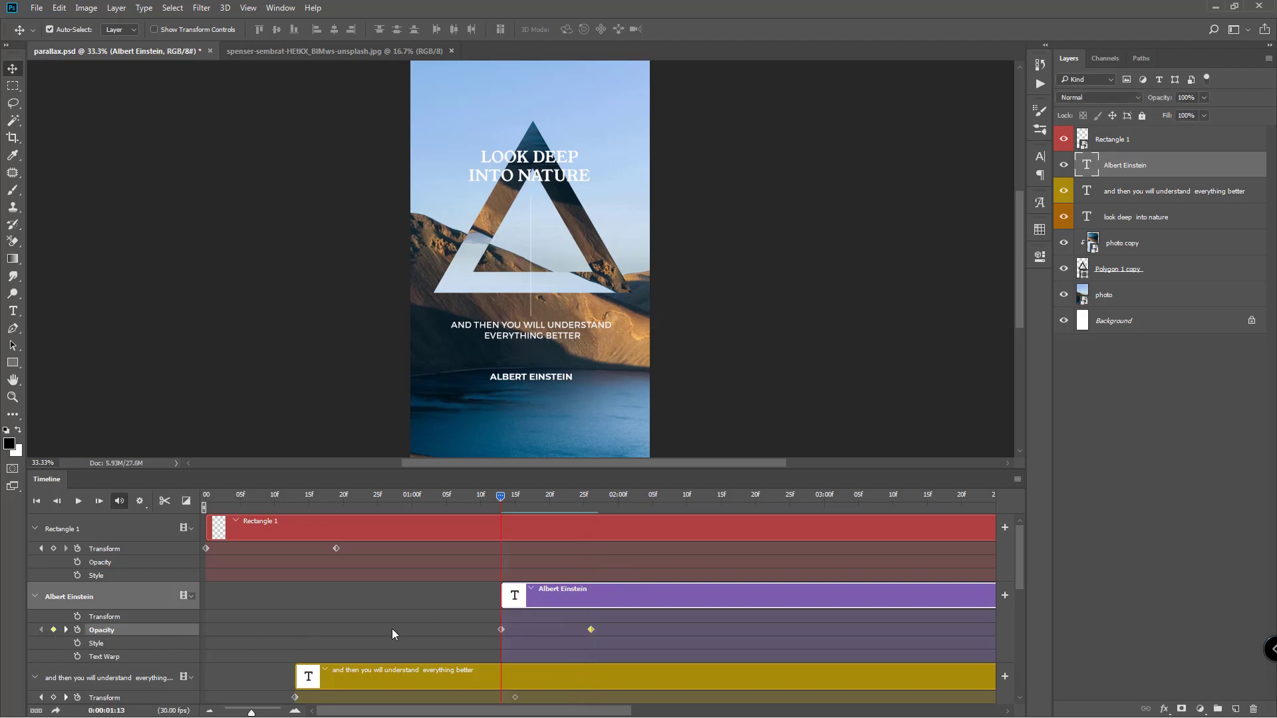
{"action": "left_click", "coordinate": [1205, 98]}
{"action": "left_click_drag", "start_coordinate": [1204, 114], "coordinate": [1142, 114]}
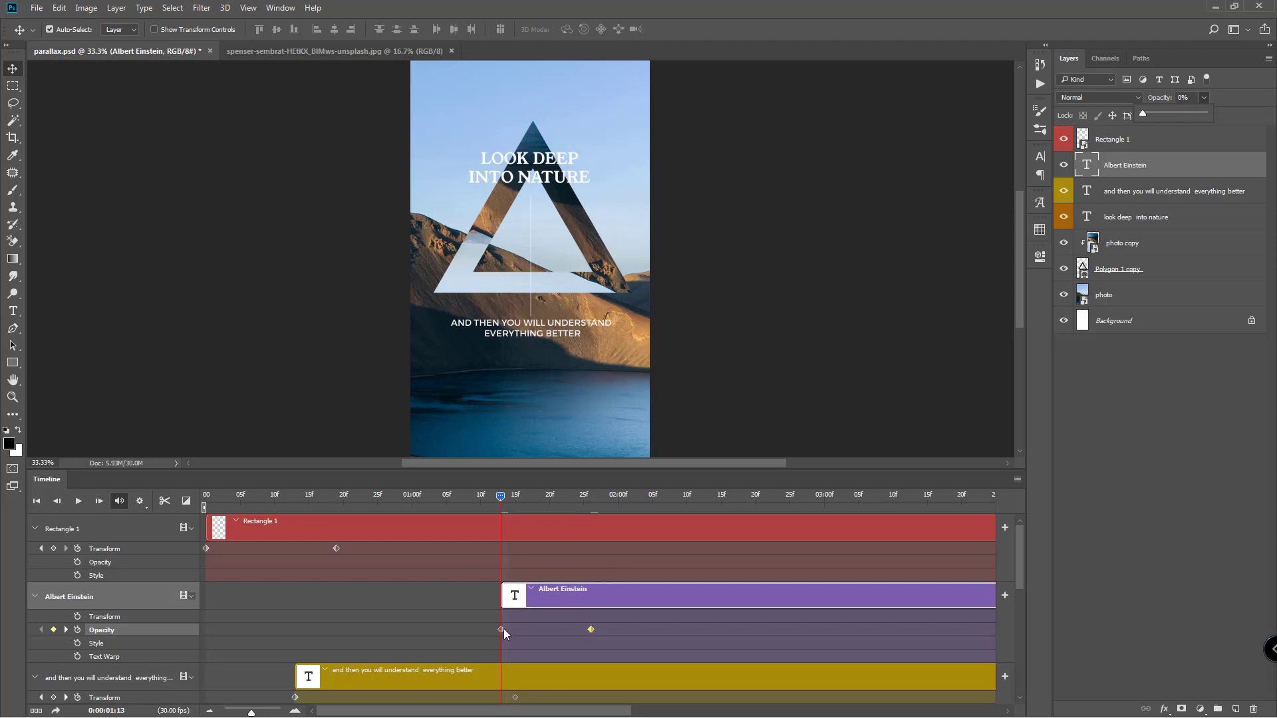
{"action": "left_click", "coordinate": [464, 617]}
{"action": "key", "text": "space"}
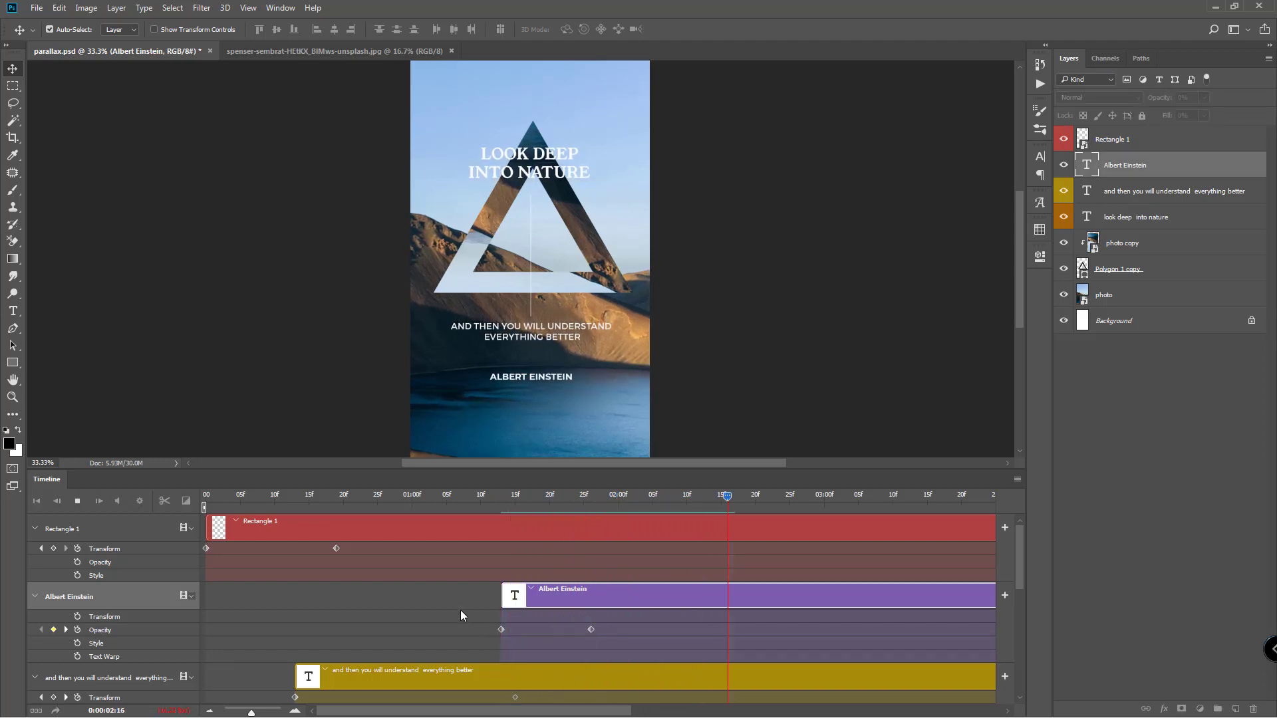
{"action": "key", "text": "space"}
- Extend the end of the "and then you will understand everything better" clip to the playhead at 04:29
{"action": "key", "text": "ctrl+minus"}
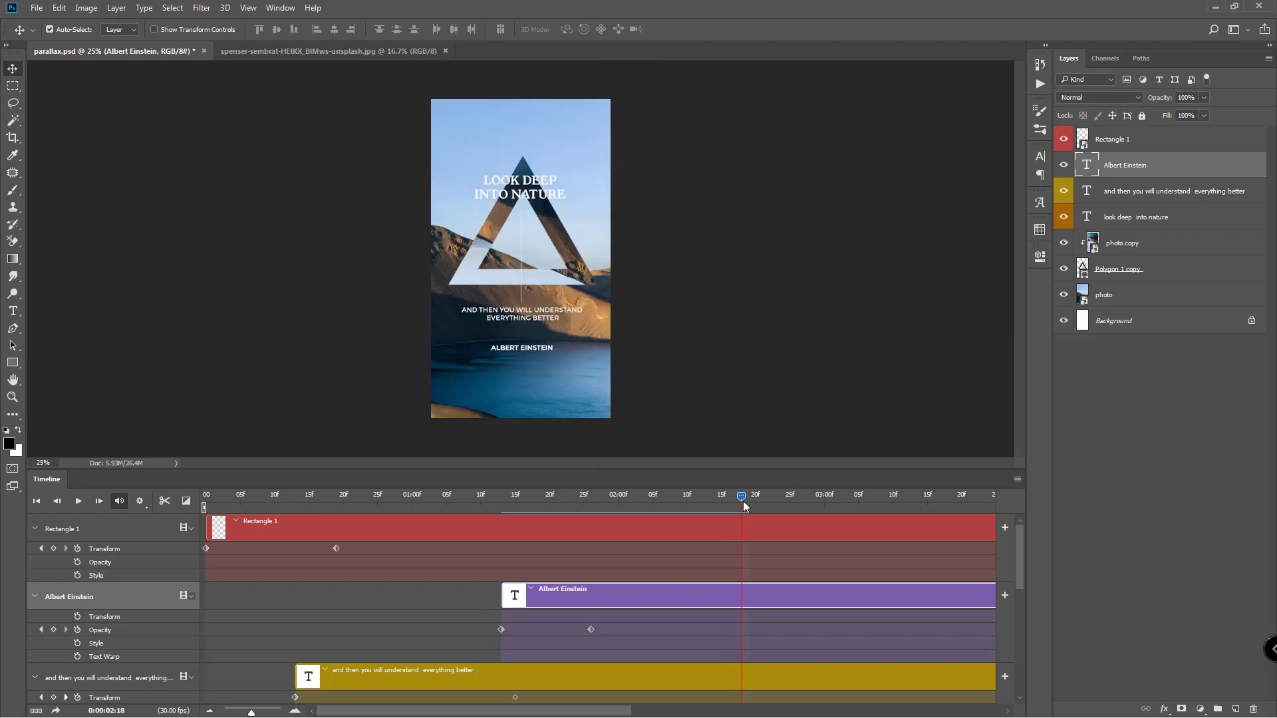
{"action": "left_click_drag", "start_coordinate": [743, 507], "coordinate": [697, 553]}
{"action": "mouse_move", "coordinate": [251, 711]}
{"action": "left_mouse_down"}
{"action": "mouse_move", "coordinate": [239, 714]}
{"action": "mouse_move", "coordinate": [257, 713]}
{"action": "left_mouse_up"}
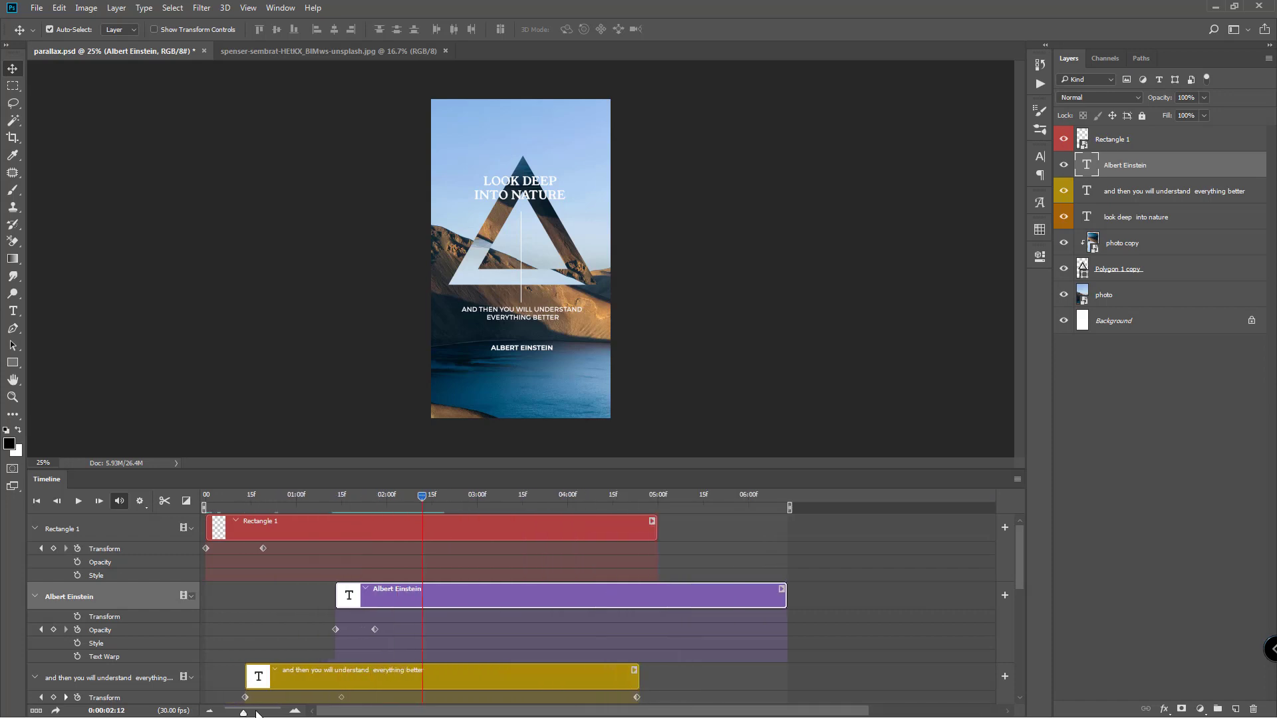
{"action": "left_click", "coordinate": [625, 528]}
{"action": "mouse_move", "coordinate": [630, 501]}
{"action": "left_mouse_down"}
{"action": "mouse_move", "coordinate": [659, 496]}
{"action": "mouse_move", "coordinate": [616, 496]}
{"action": "mouse_move", "coordinate": [656, 496]}
{"action": "left_mouse_up"}
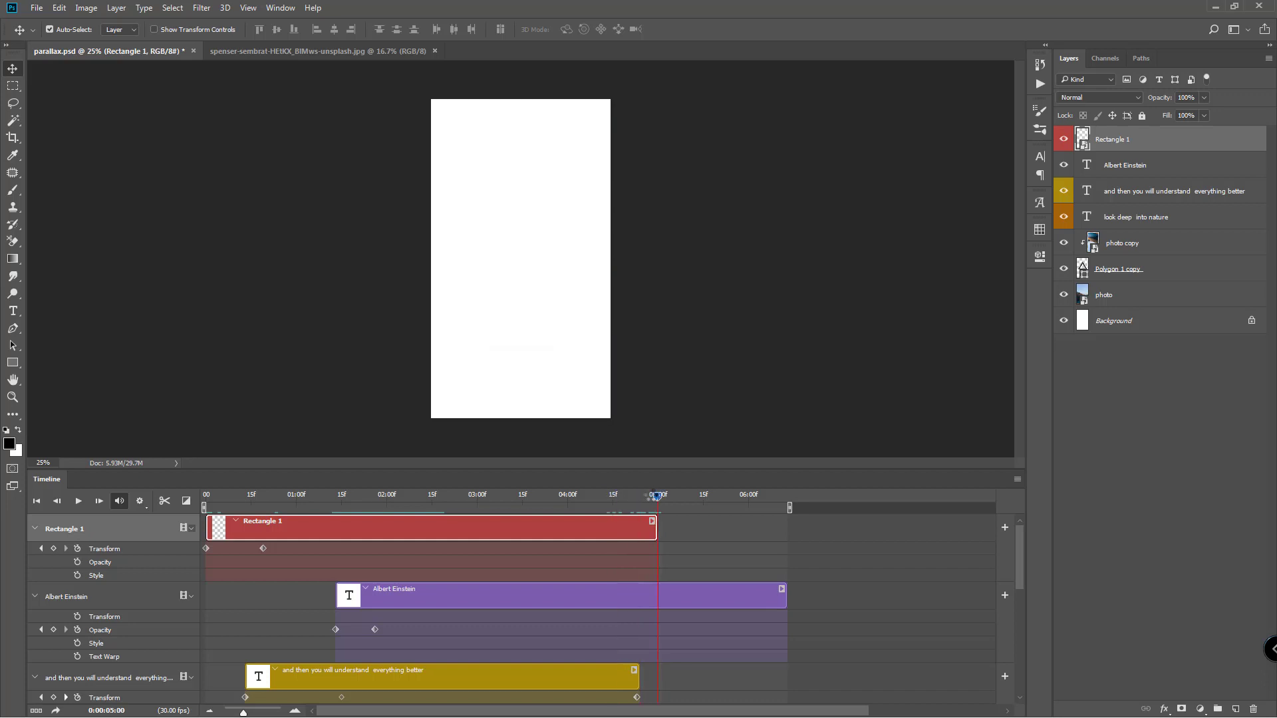
{"action": "left_click", "coordinate": [603, 673]}
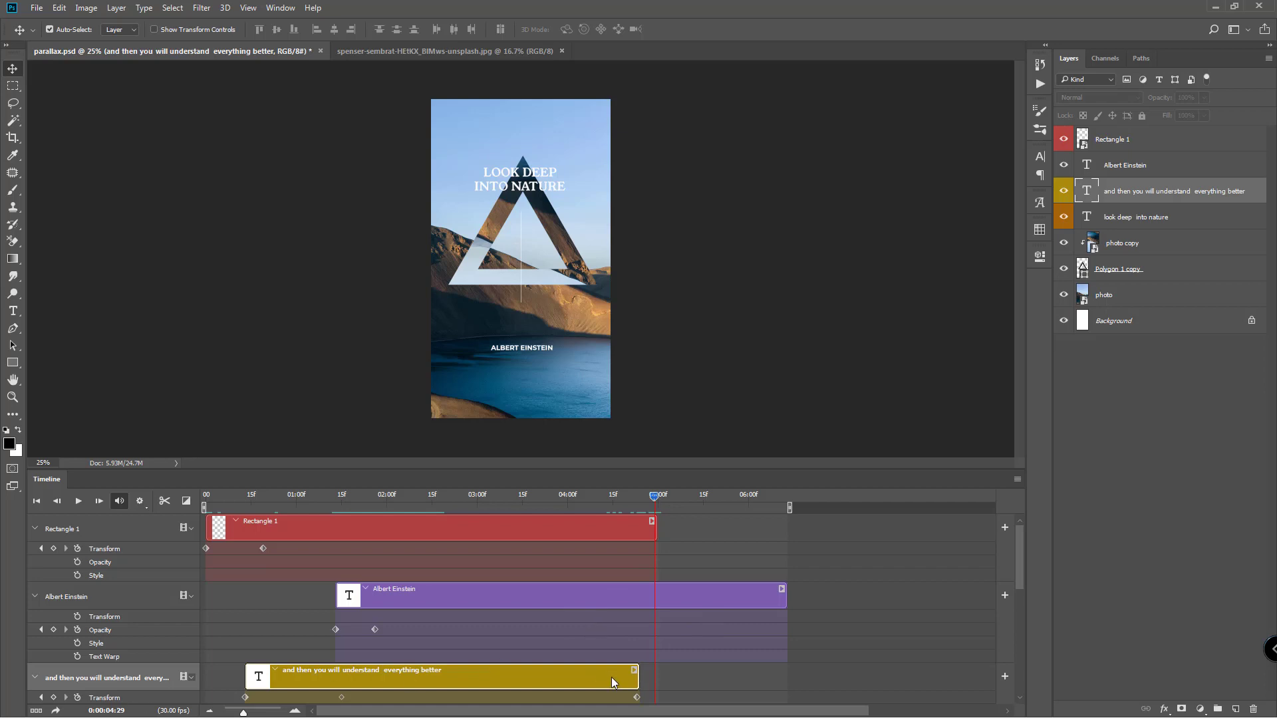
{"action": "mouse_move", "coordinate": [640, 683]}
{"action": "left_mouse_down"}
{"action": "mouse_move", "coordinate": [656, 680]}
{"action": "mouse_move", "coordinate": [654, 700]}
{"action": "left_mouse_up"}
- Move the last Transform keyframe of "and then you will understand everything better" to 04:29 and extend the clip's end to 05:00
{"action": "left_click", "coordinate": [700, 600]}
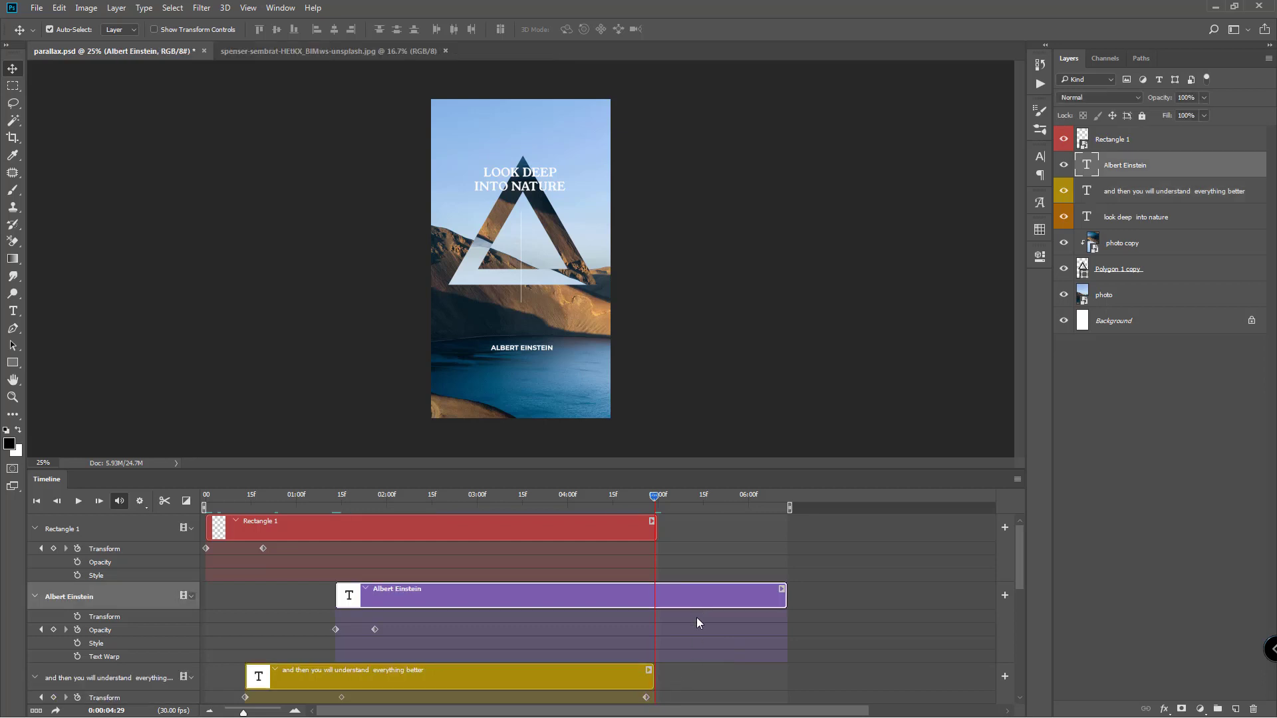
{"action": "scroll", "coordinate": [698, 612], "scroll_direction": "down", "scroll_amount": 5}
{"action": "scroll", "coordinate": [699, 609], "scroll_direction": "up", "scroll_amount": 5}
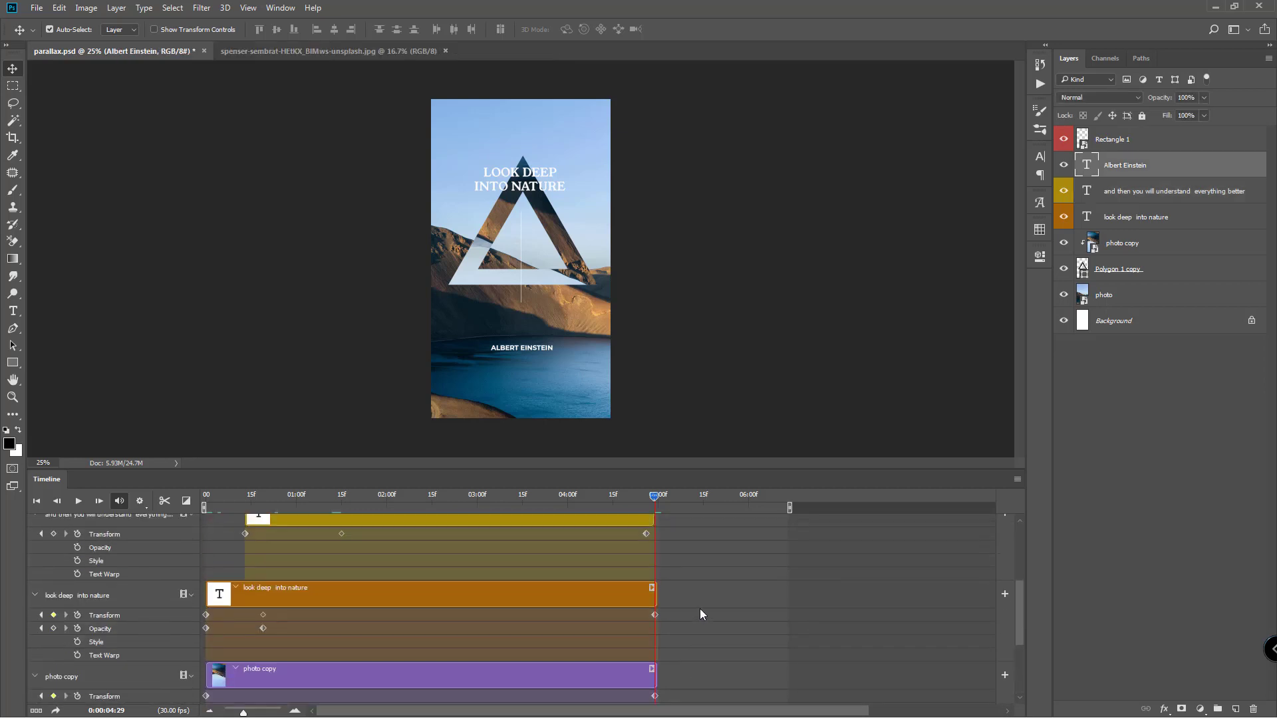
{"action": "scroll", "coordinate": [664, 663], "scroll_direction": "down", "scroll_amount": 2}
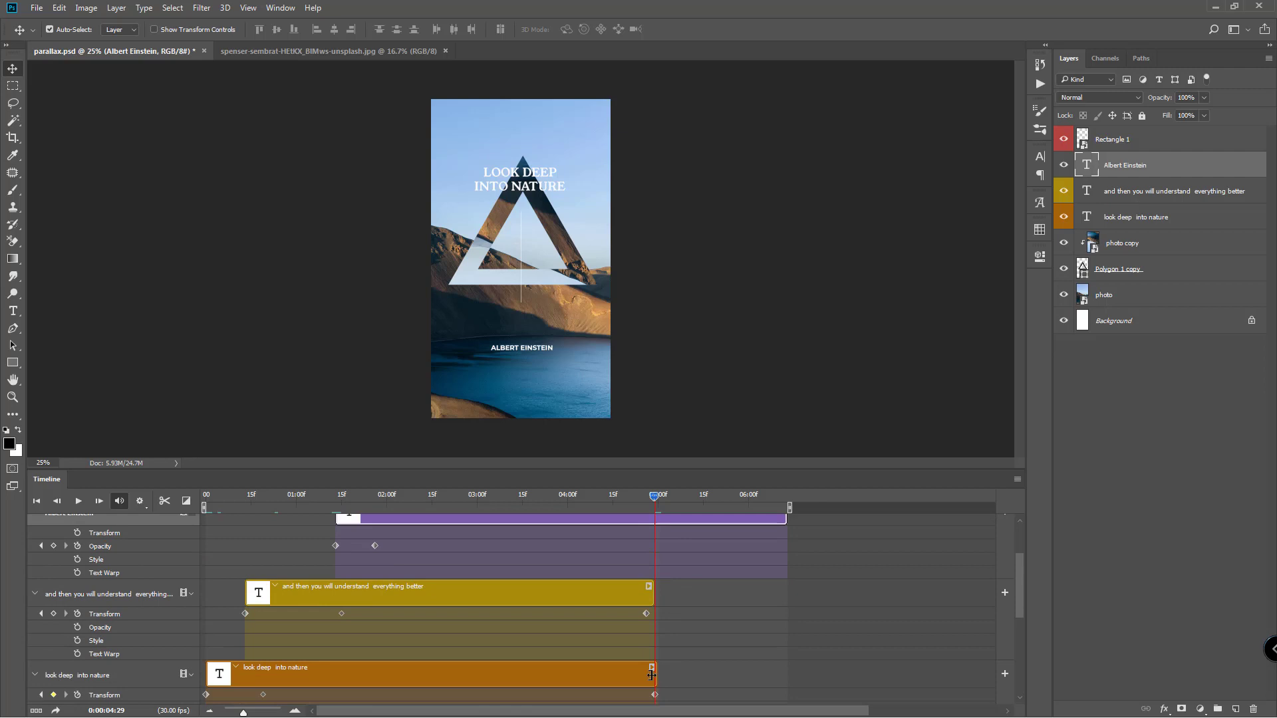
{"action": "left_click", "coordinate": [296, 711]}
{"action": "left_click", "coordinate": [296, 710]}
{"action": "left_click", "coordinate": [584, 613]}
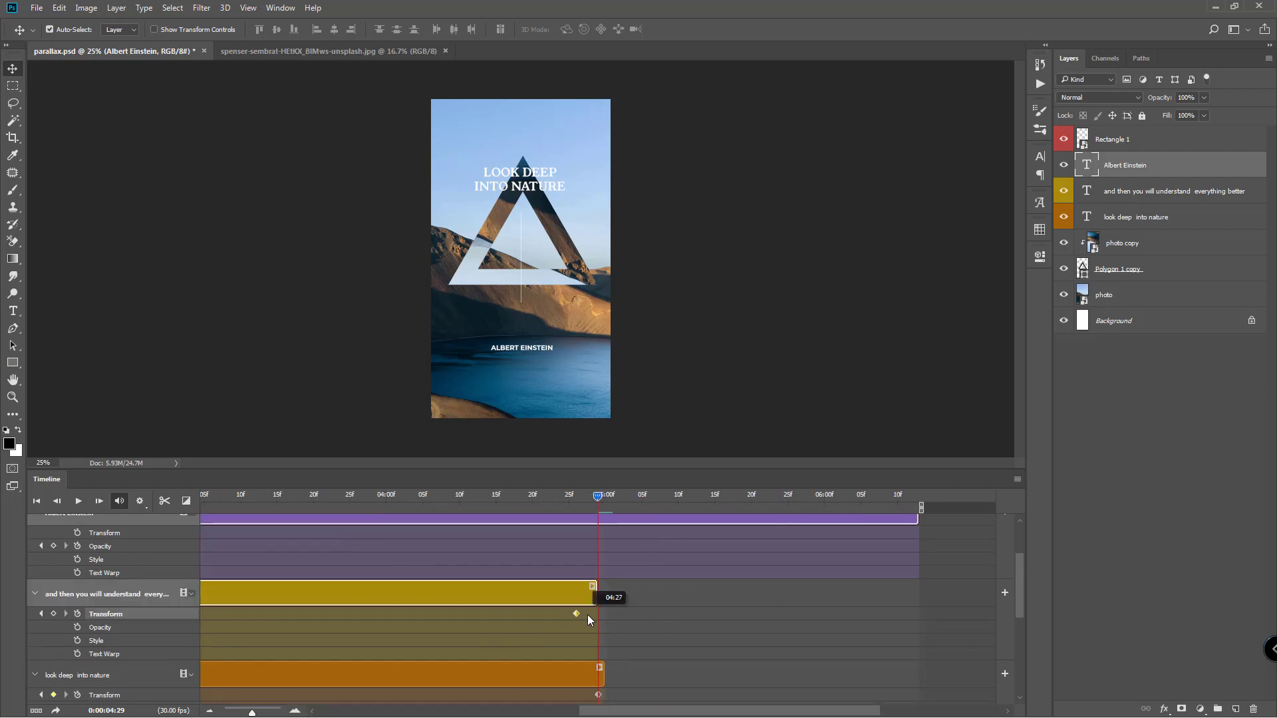
{"action": "left_click_drag", "start_coordinate": [593, 615], "coordinate": [605, 600]}
{"action": "scroll", "coordinate": [636, 604], "scroll_direction": "up", "scroll_amount": 2}
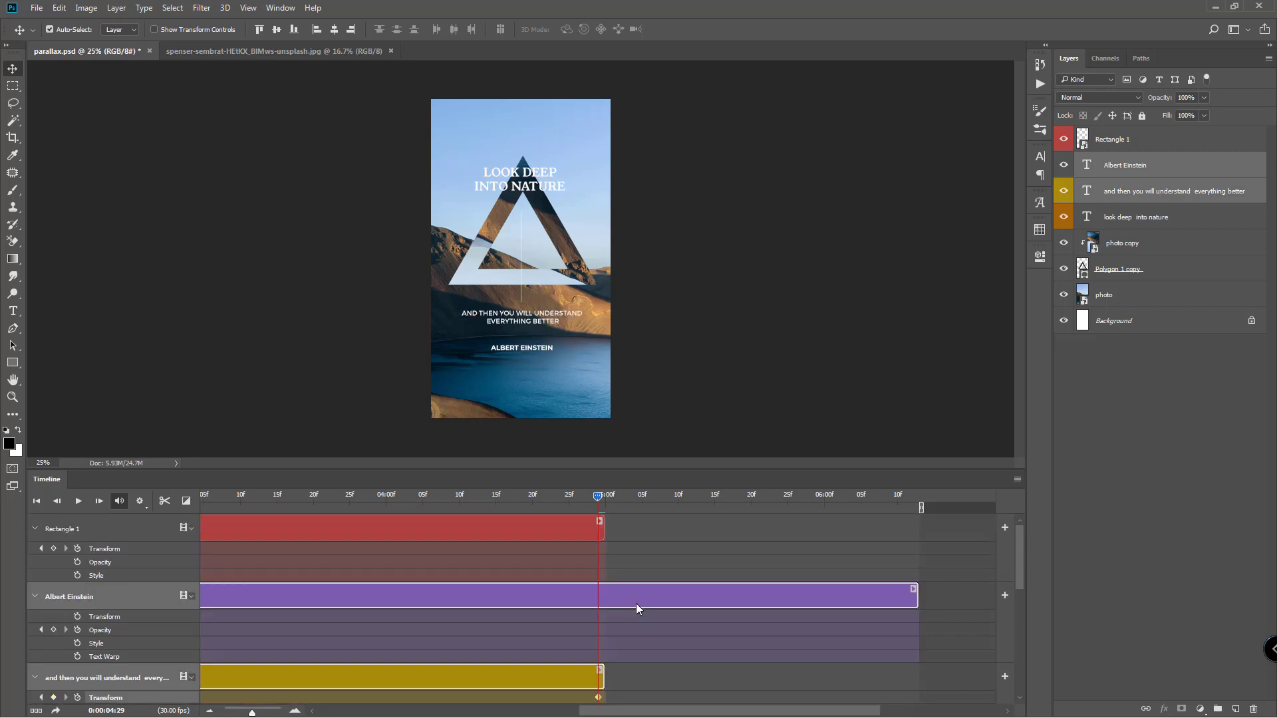
- Trim the end of the "Albert Einstein" clip to 05:00, in line with the other clips
{"action": "left_click", "coordinate": [744, 608]}
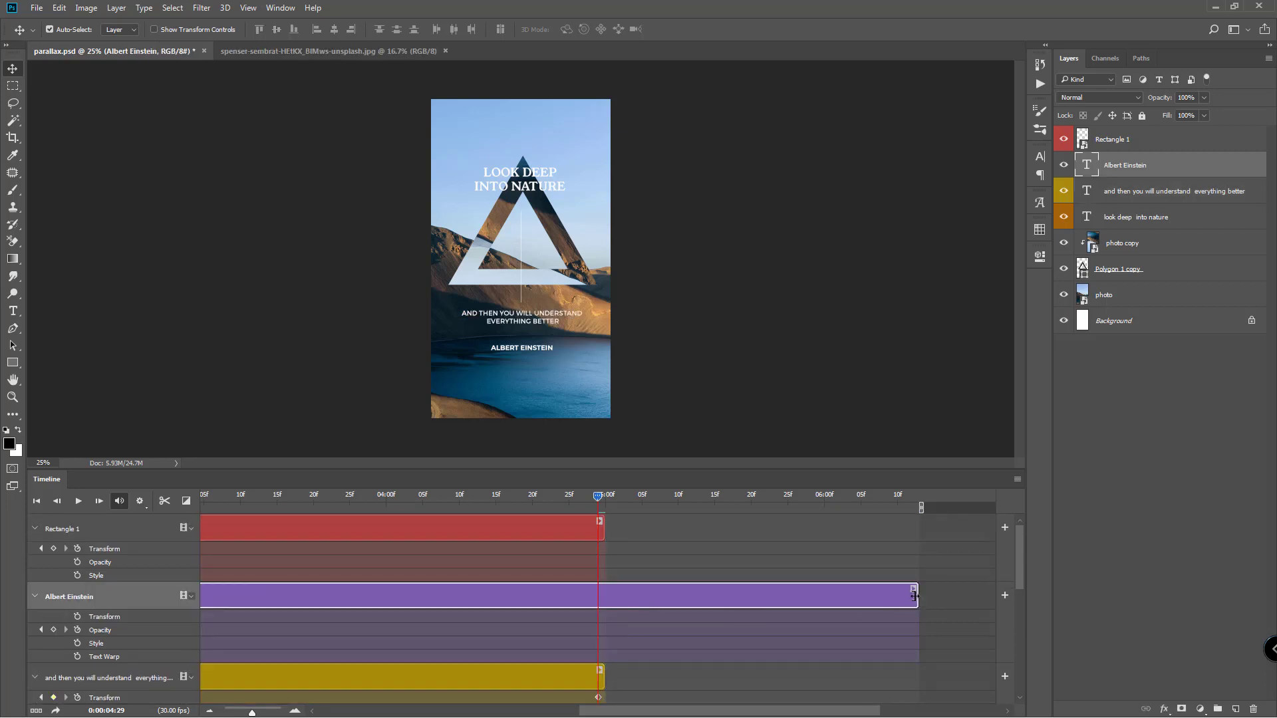
{"action": "left_click_drag", "start_coordinate": [916, 597], "coordinate": [612, 624]}
{"action": "key", "text": "space"}
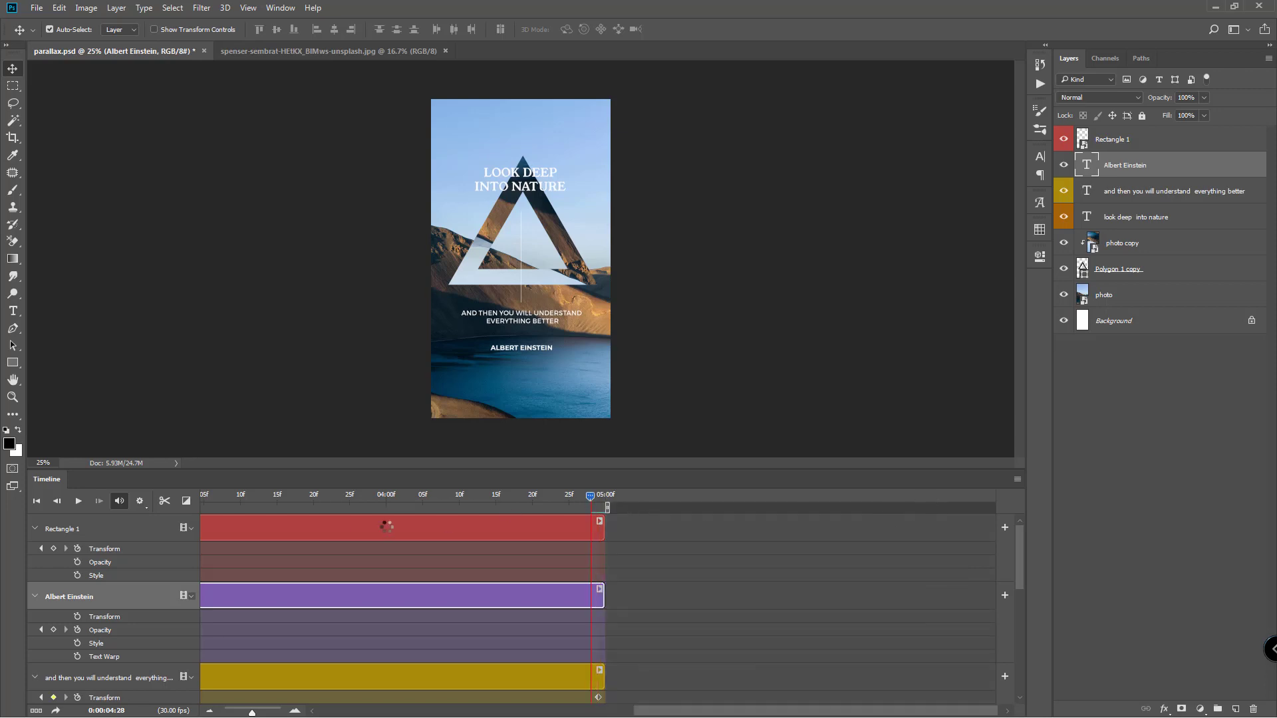
- Play the whole animation from the start of the timeline and save parallax.psd
{"action": "left_click", "coordinate": [209, 710]}
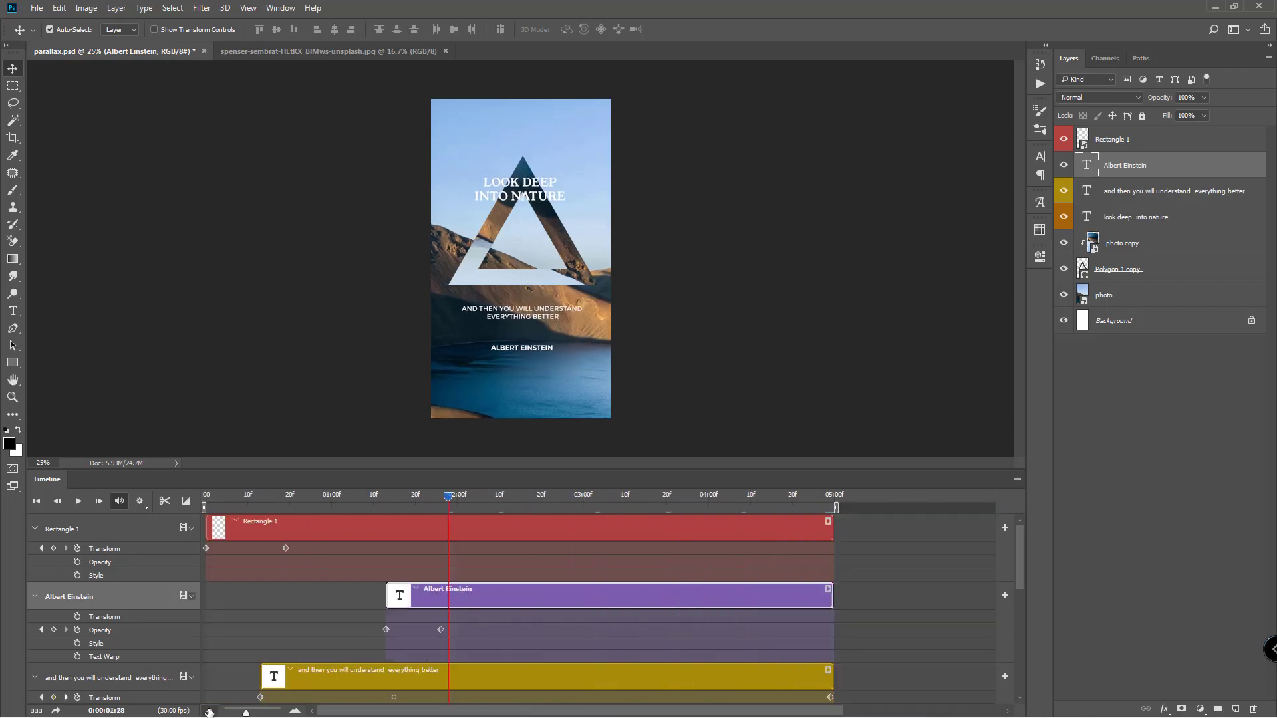
{"action": "left_click", "coordinate": [210, 709]}
{"action": "left_click_drag", "start_coordinate": [269, 500], "coordinate": [133, 510]}
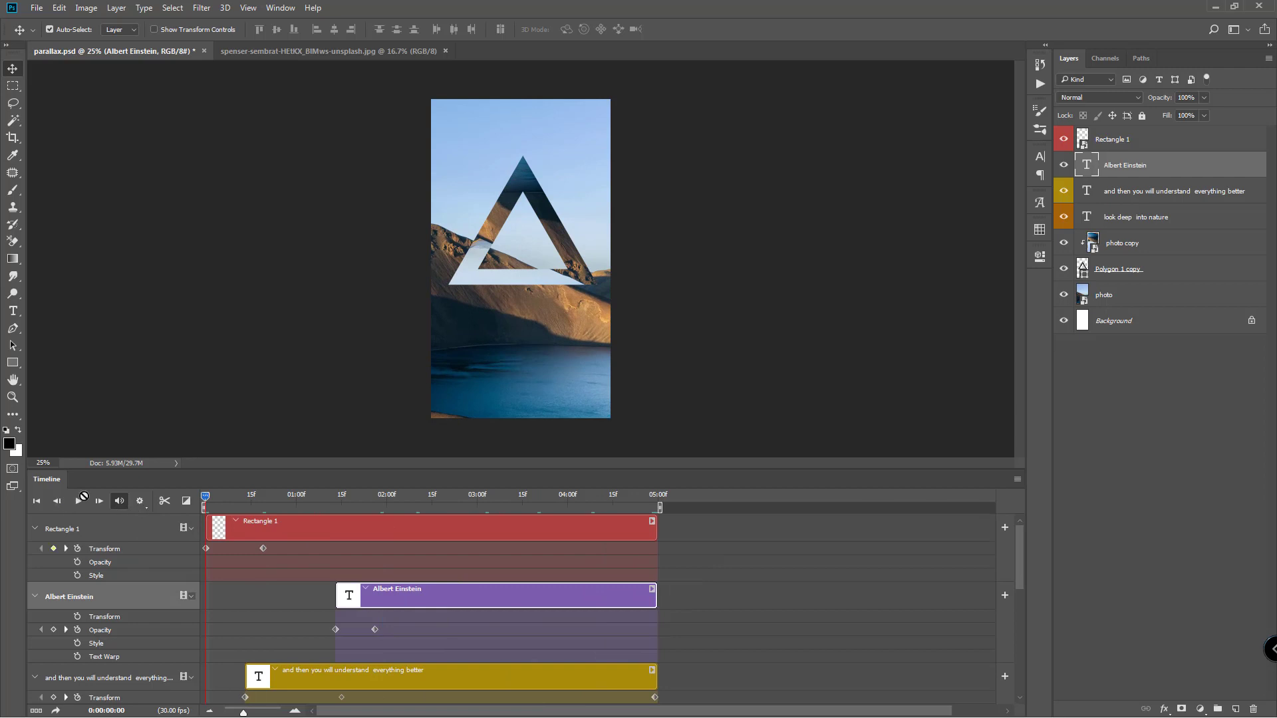
{"action": "left_click", "coordinate": [80, 501]}
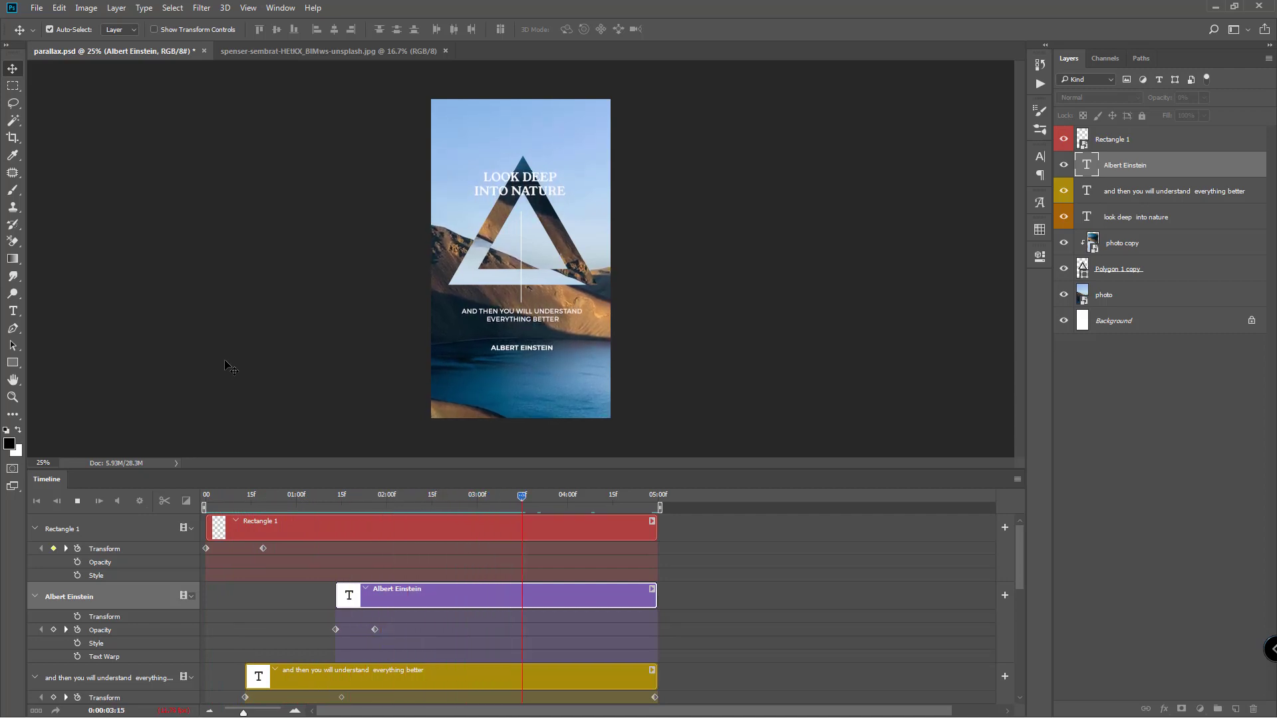
{"action": "key", "text": "space"}
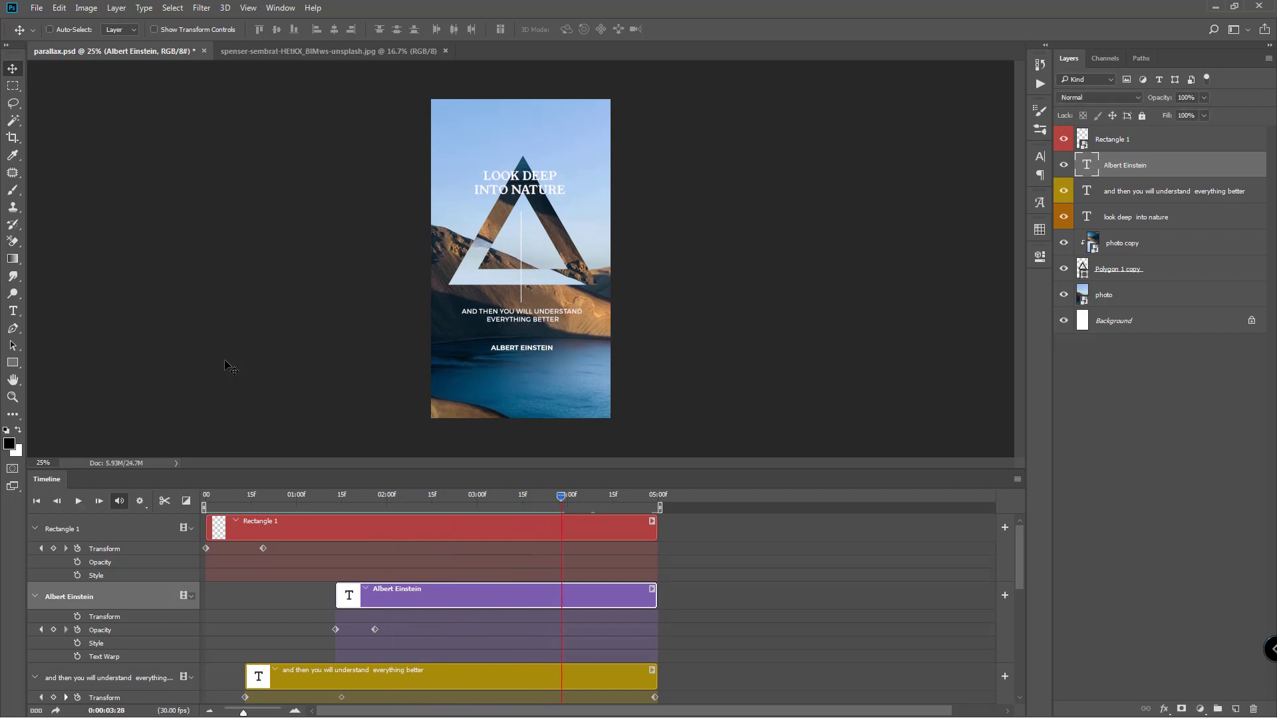
{"action": "key", "text": "ctrl+s"}
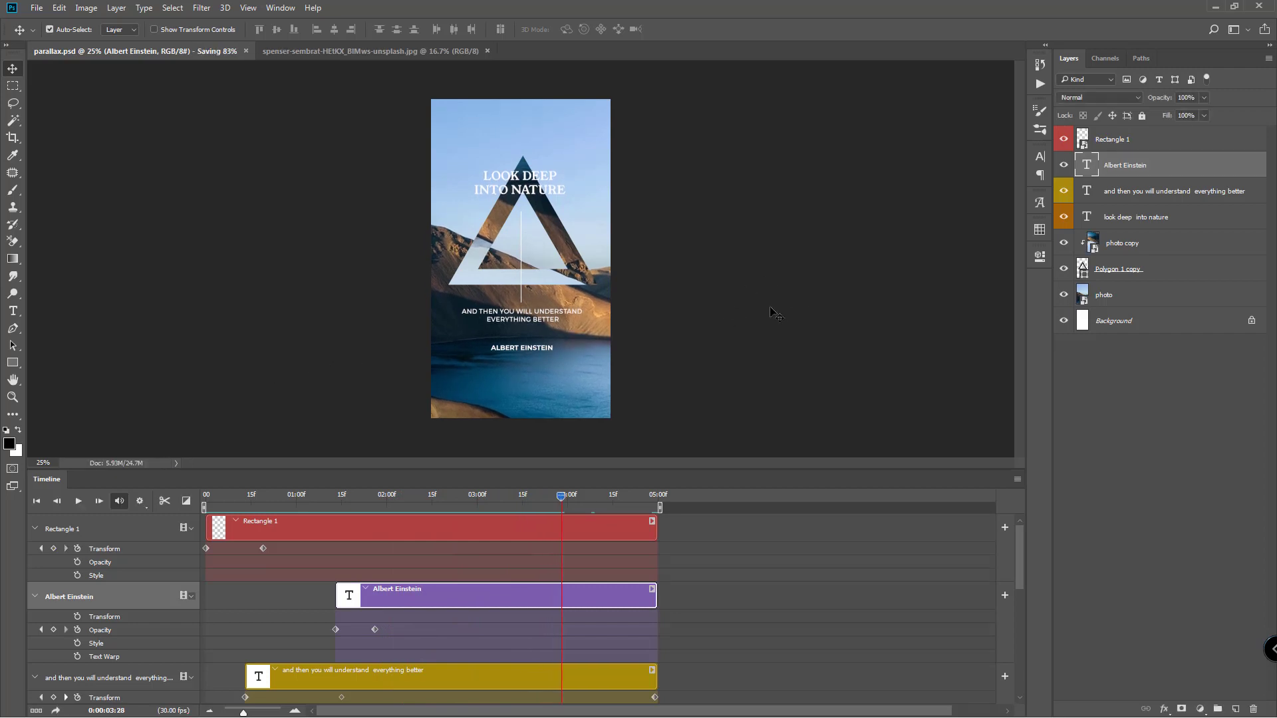
- Open the contents of the "photo" smart object for editing
{"action": "left_click", "coordinate": [1141, 336]}
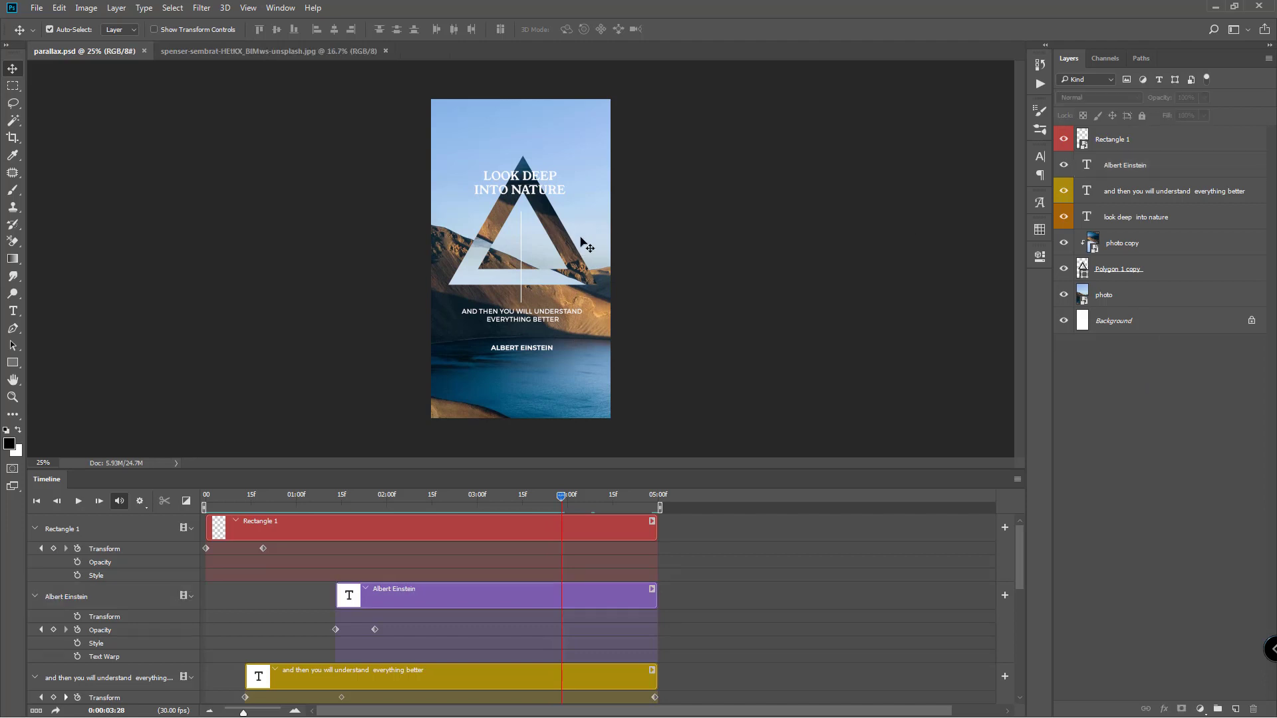
{"action": "left_click", "coordinate": [581, 374]}
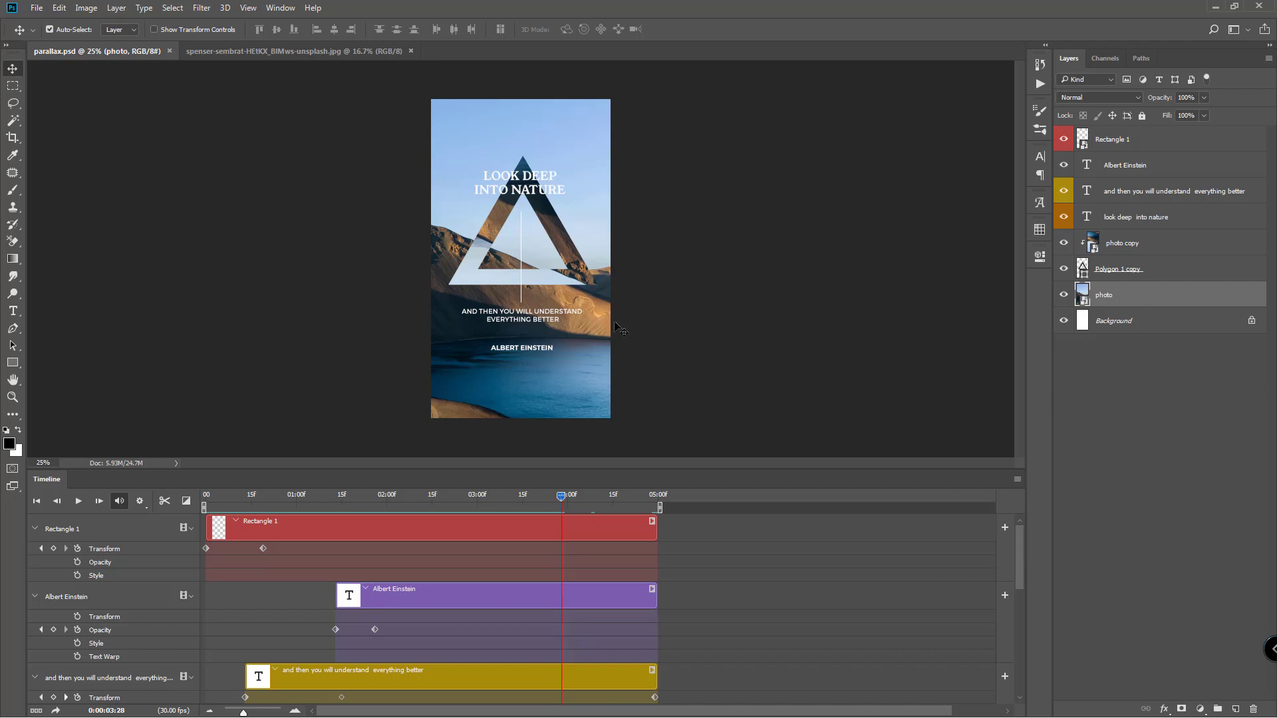
{"action": "left_click", "coordinate": [1115, 357]}
{"action": "double_click", "coordinate": [1083, 296]}
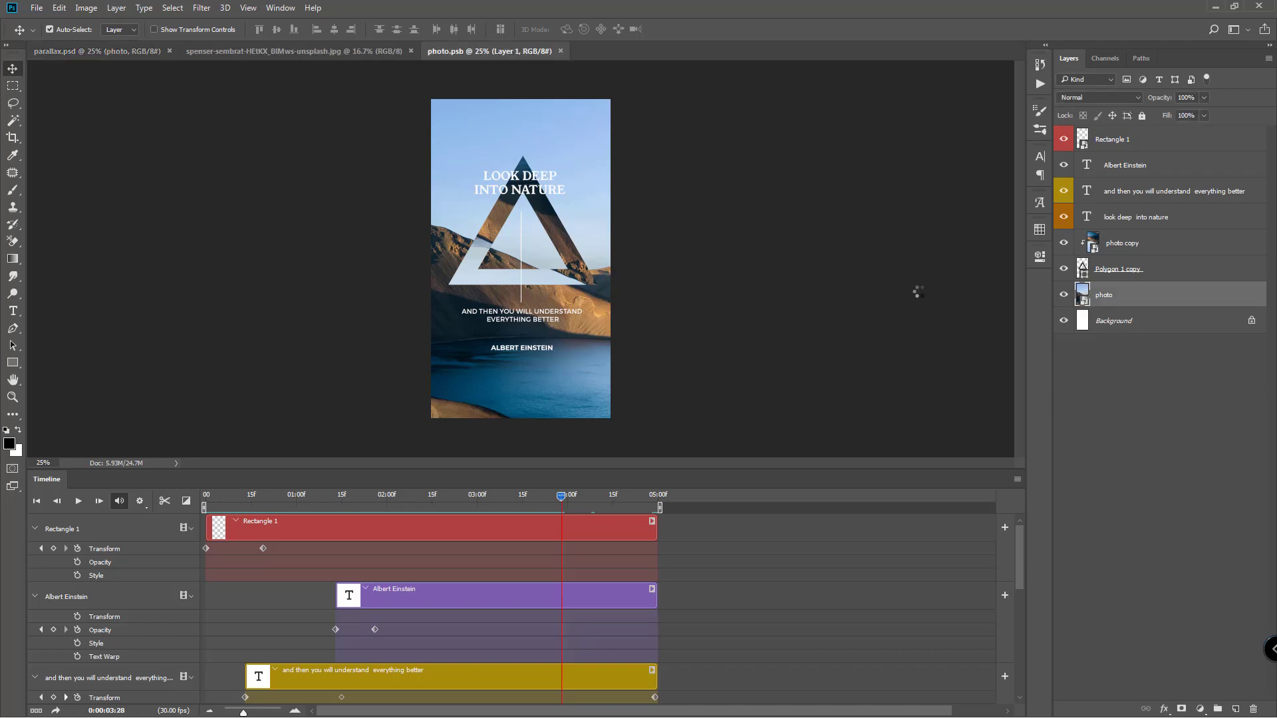
- Place the landscape-format misty forest photo from the PH folder in File Explorer into photo.psb
{"action": "key", "text": "alt+Tab"}
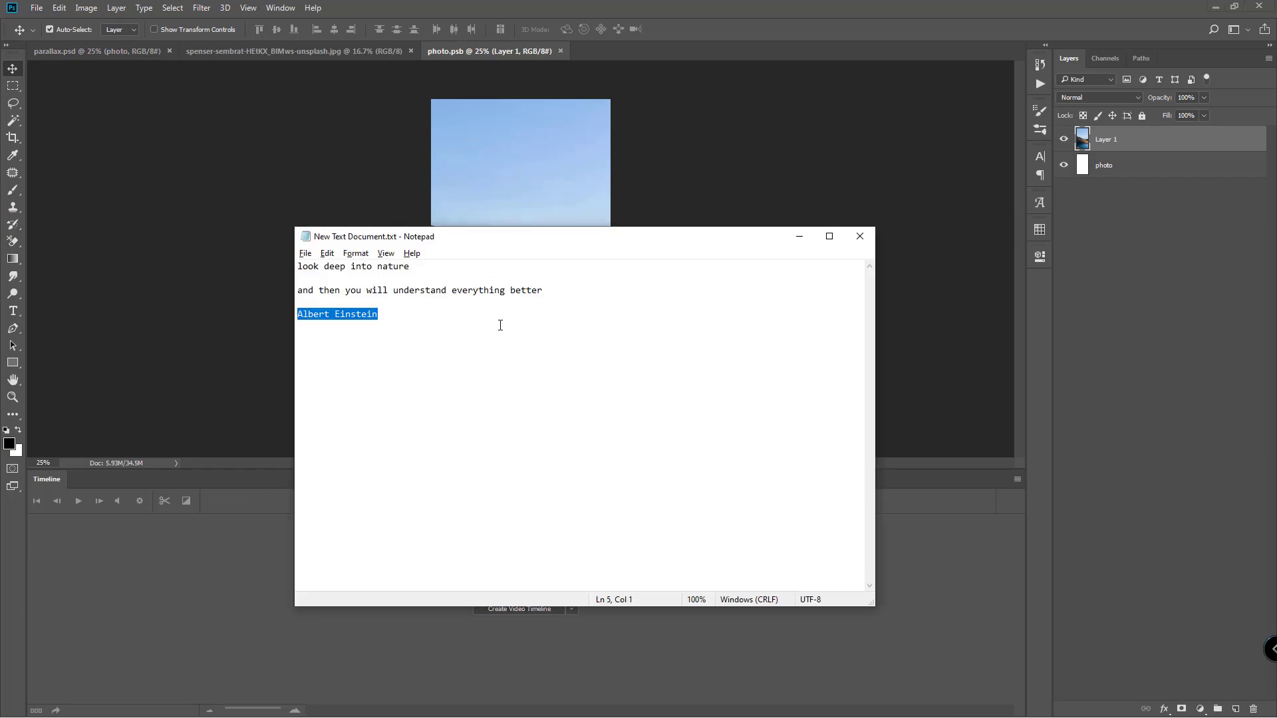
{"action": "key", "text": "alt+Tab"}
{"action": "key", "text": "alt+Tab"}
{"action": "key", "text": "alt+Tab"}
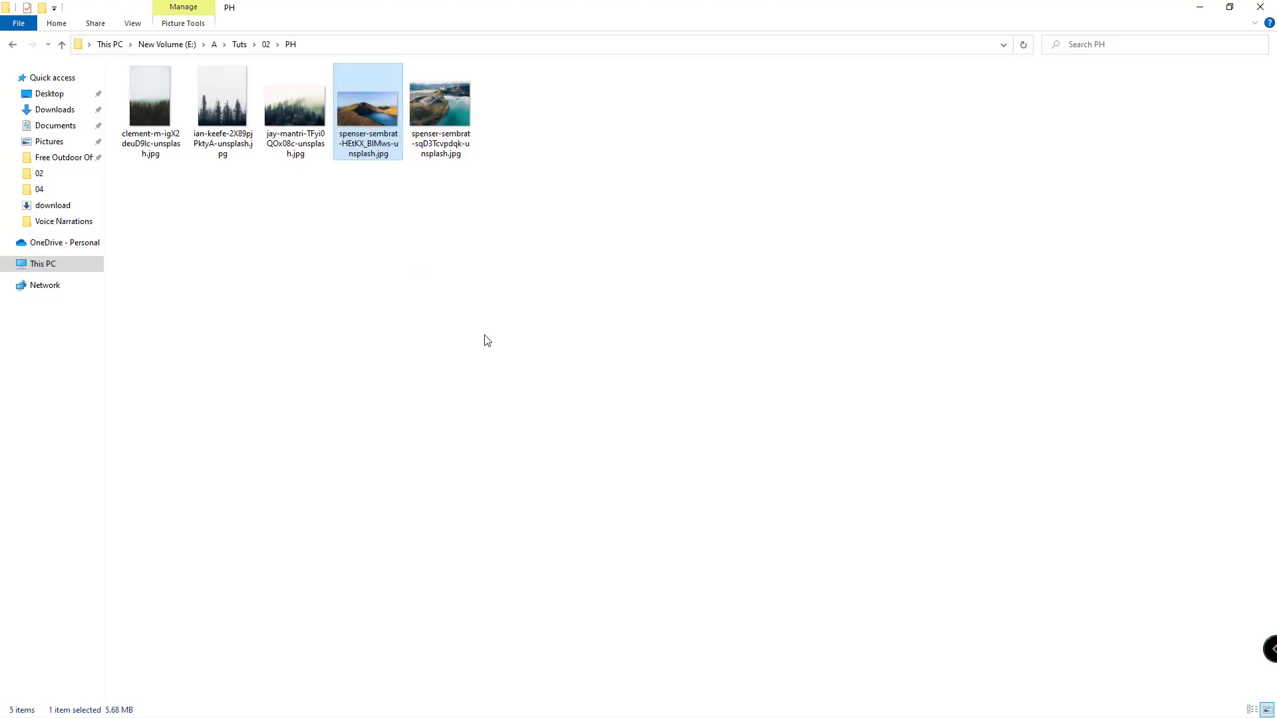
{"action": "left_click", "coordinate": [379, 201]}
{"action": "left_click", "coordinate": [223, 107]}
{"action": "left_click_drag", "start_coordinate": [300, 126], "coordinate": [519, 242]}
{"action": "key", "text": "alt+Tab"}
{"action": "key", "text": "alt+Tab"}
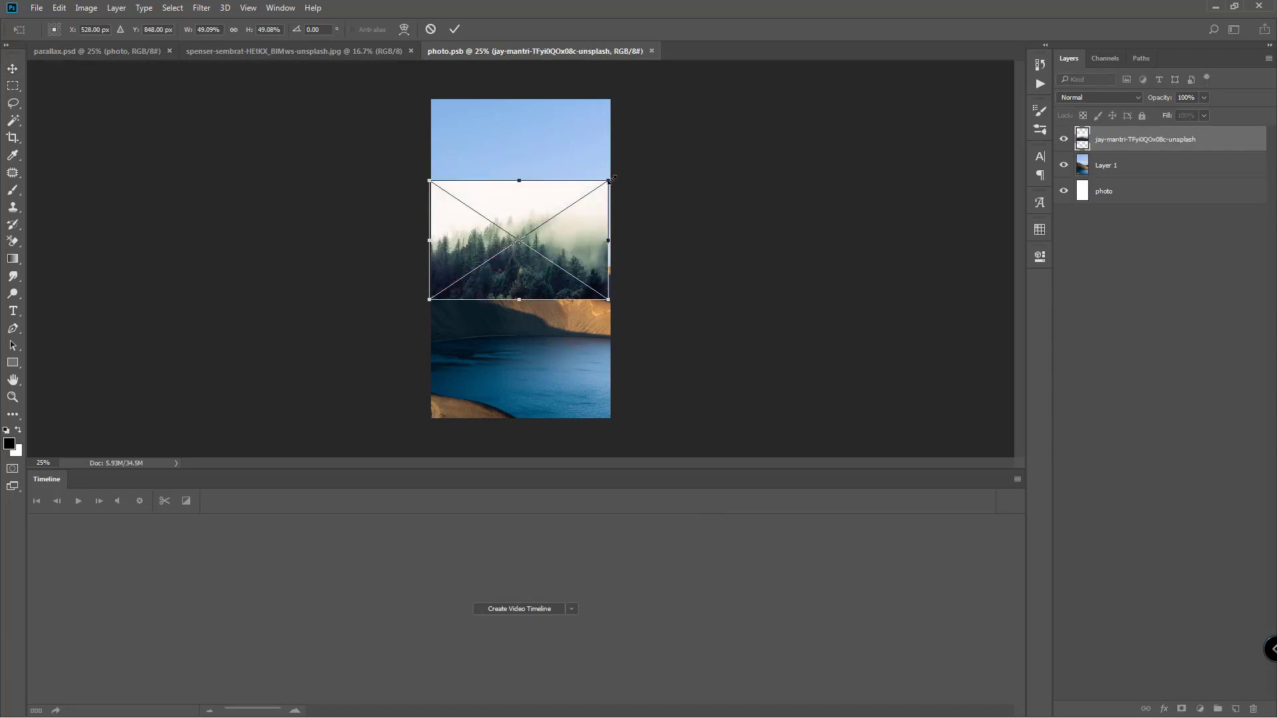
- Scale the placed forest photo to about 147% and shift it down to X 581 px, Y 1032 px, covering the canvas
{"action": "left_click_drag", "start_coordinate": [611, 180], "coordinate": [790, 50]}
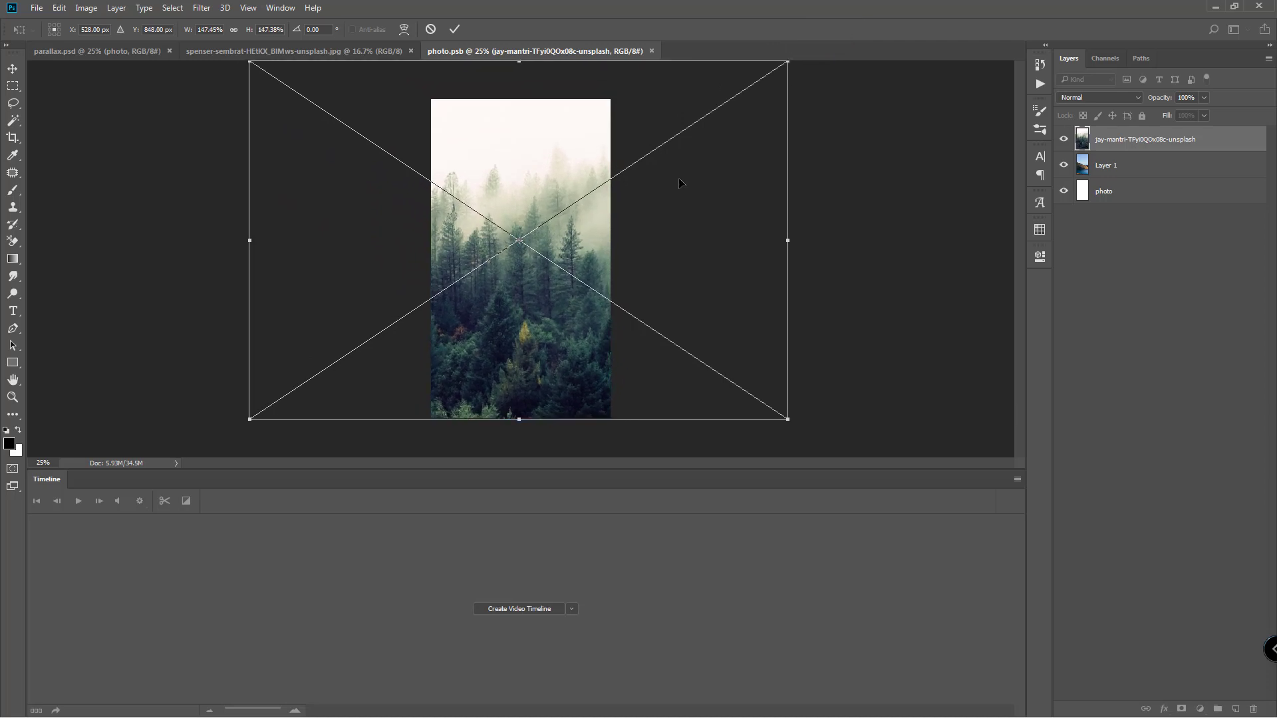
{"action": "left_click_drag", "start_coordinate": [680, 179], "coordinate": [684, 208]}
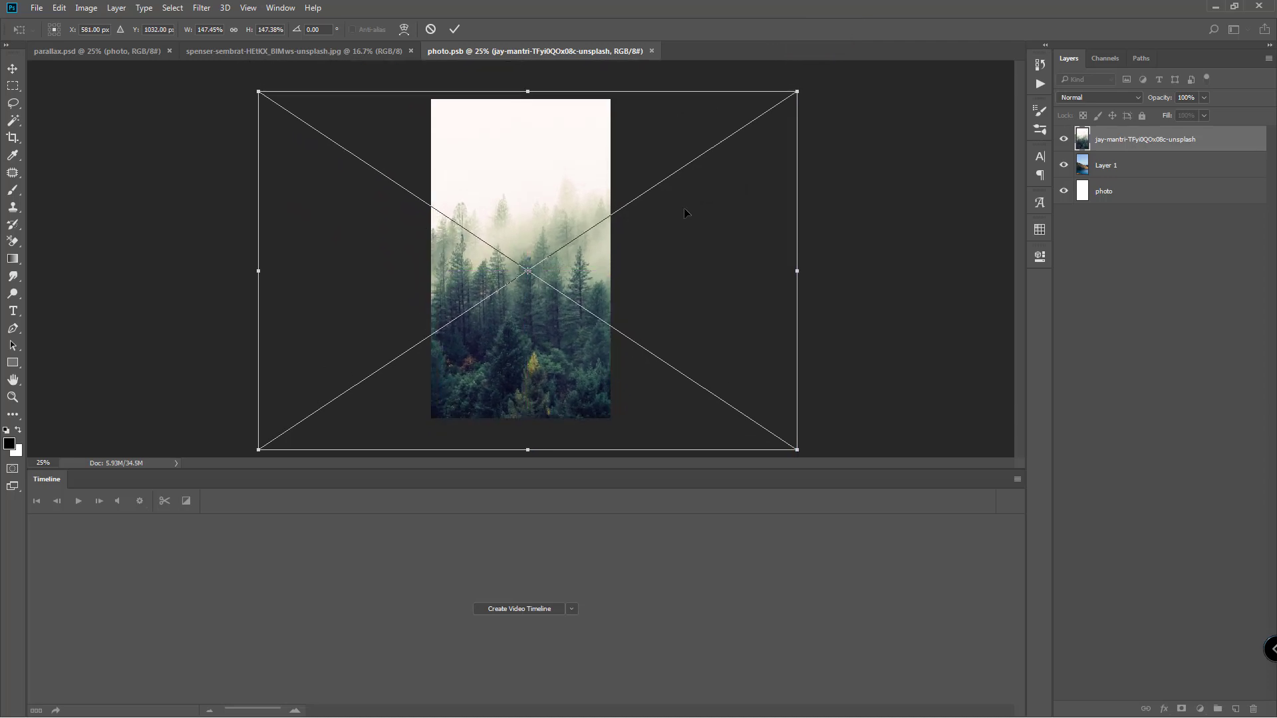
{"action": "key", "text": "Return"}
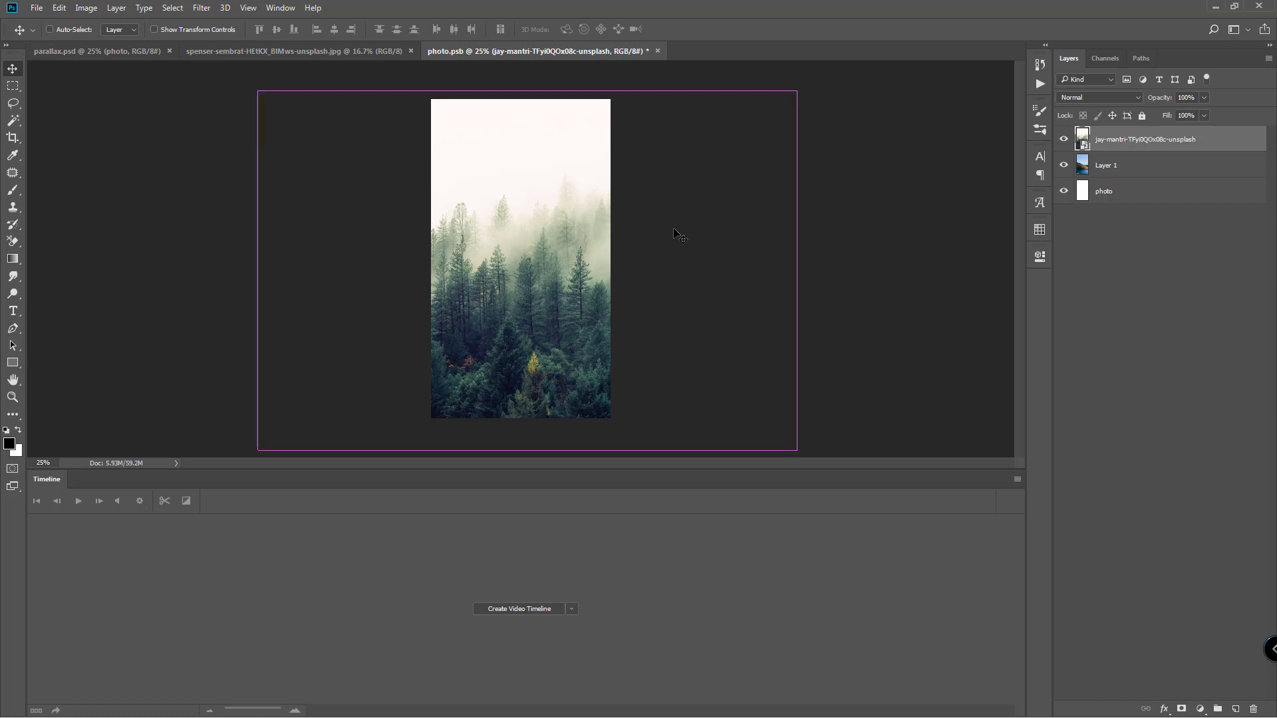
- Save photo.psb and return to the parallax.psd composition
{"action": "key", "text": "ctrl+s"}
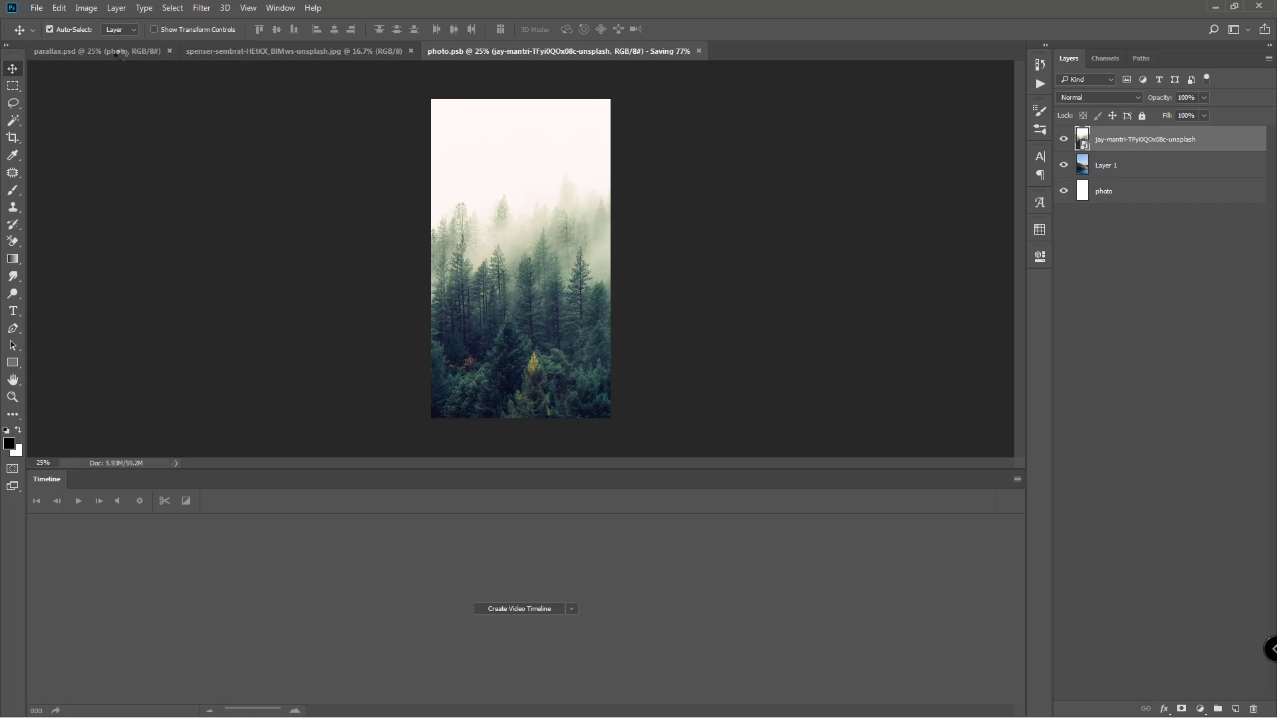
{"action": "left_click", "coordinate": [117, 53]}
{"action": "key", "text": "ctrl+plus"}
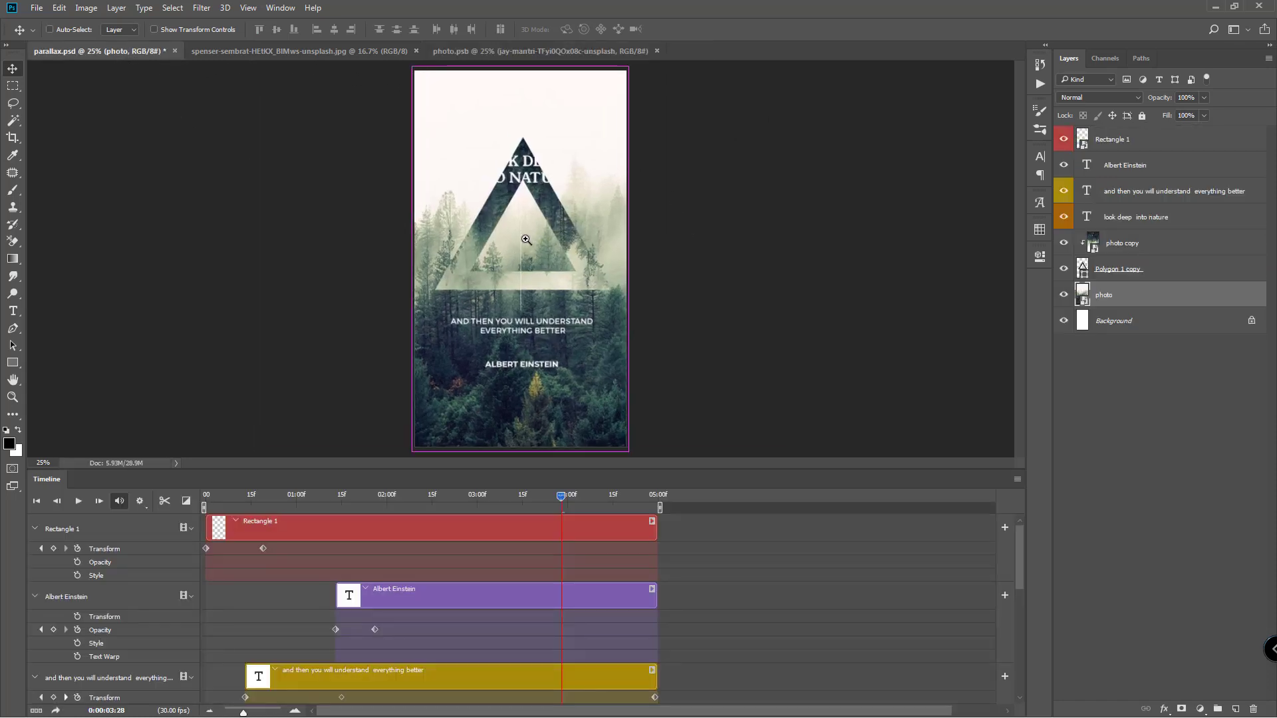
{"action": "key", "text": "ctrl+plus"}
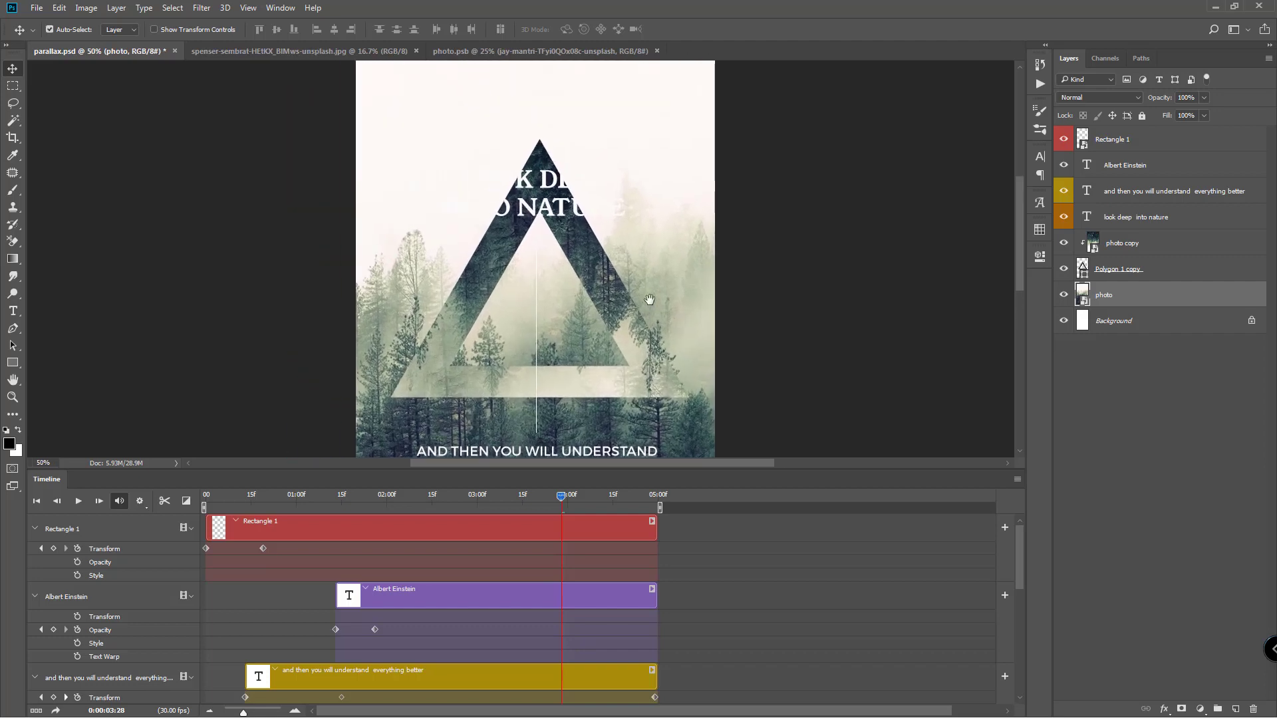
- Add a Brightness/Contrast adjustment layer and place it between "look deep into nature" and "photo copy"
{"action": "left_click", "coordinate": [1196, 406]}
{"action": "left_click", "coordinate": [1126, 243]}
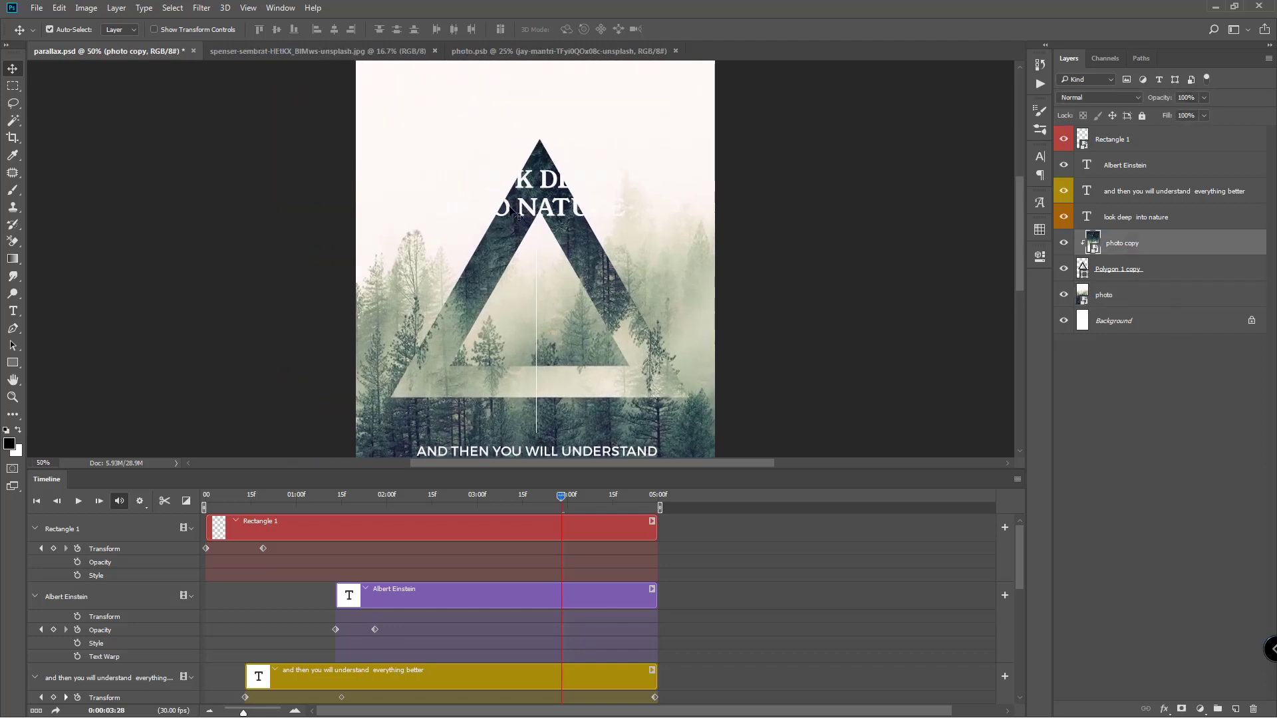
{"action": "left_click", "coordinate": [539, 217]}
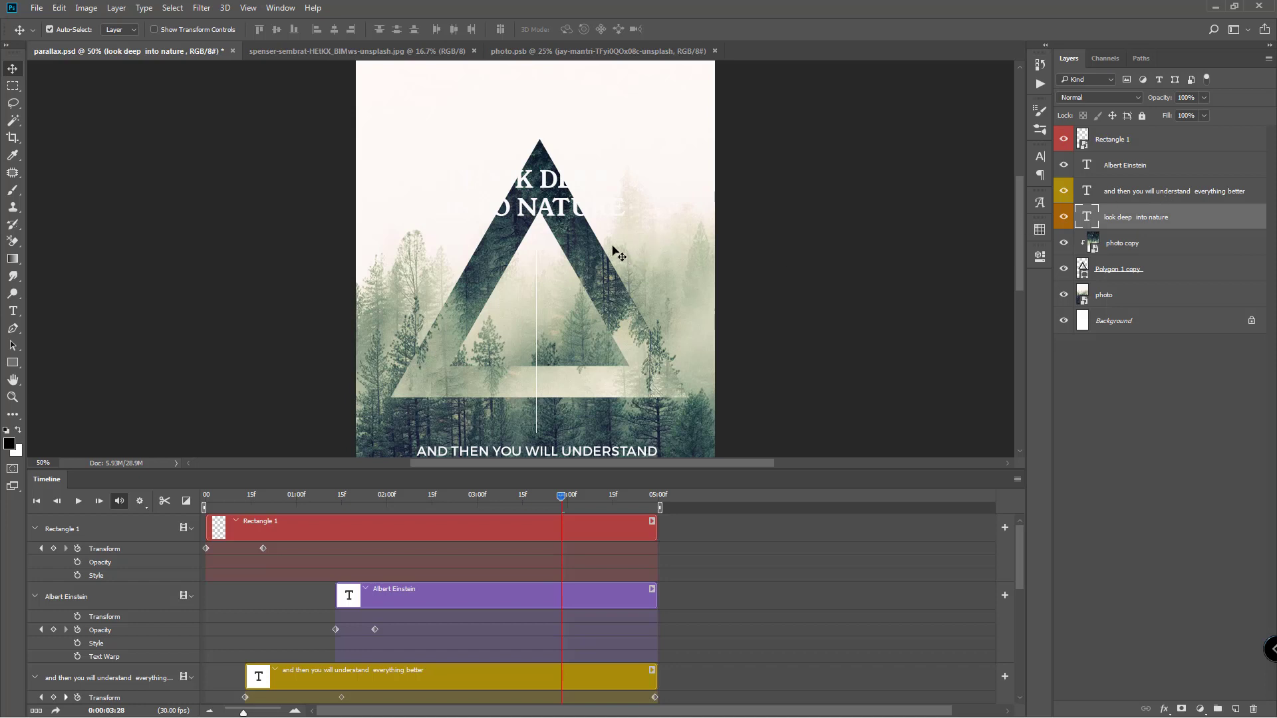
{"action": "left_click", "coordinate": [1155, 586]}
{"action": "left_click", "coordinate": [1200, 708]}
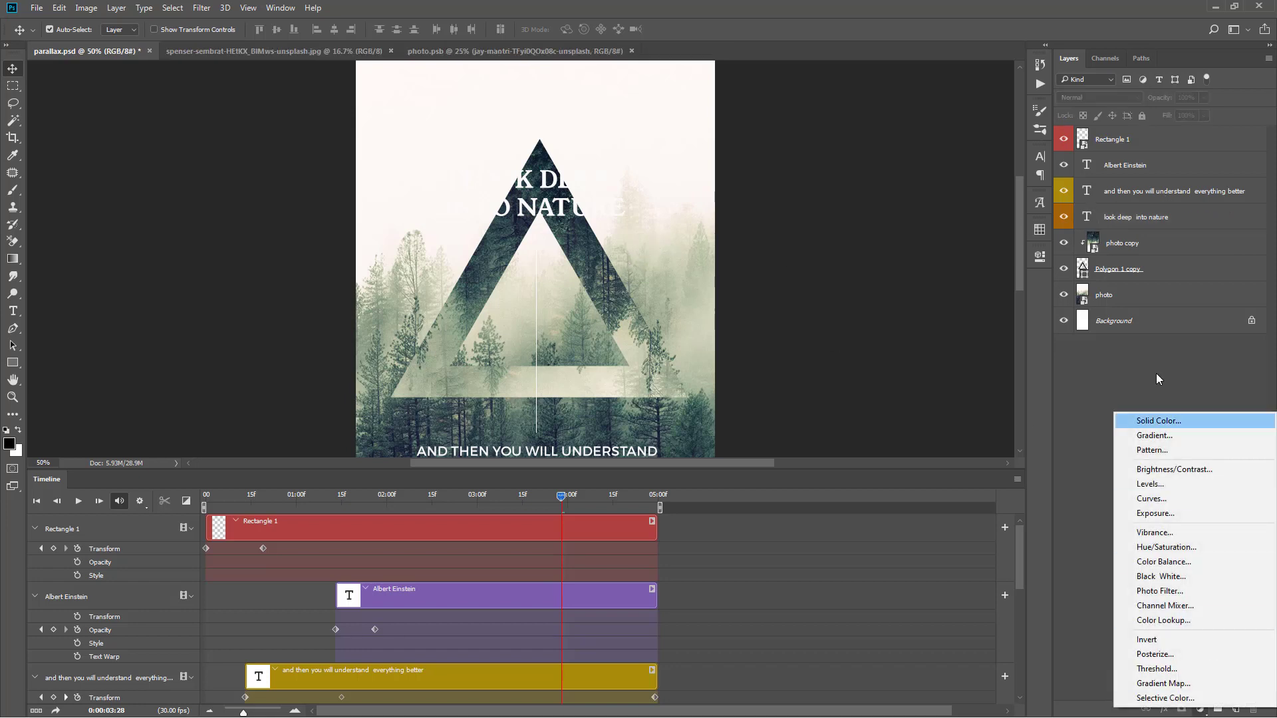
{"action": "left_click", "coordinate": [1206, 470]}
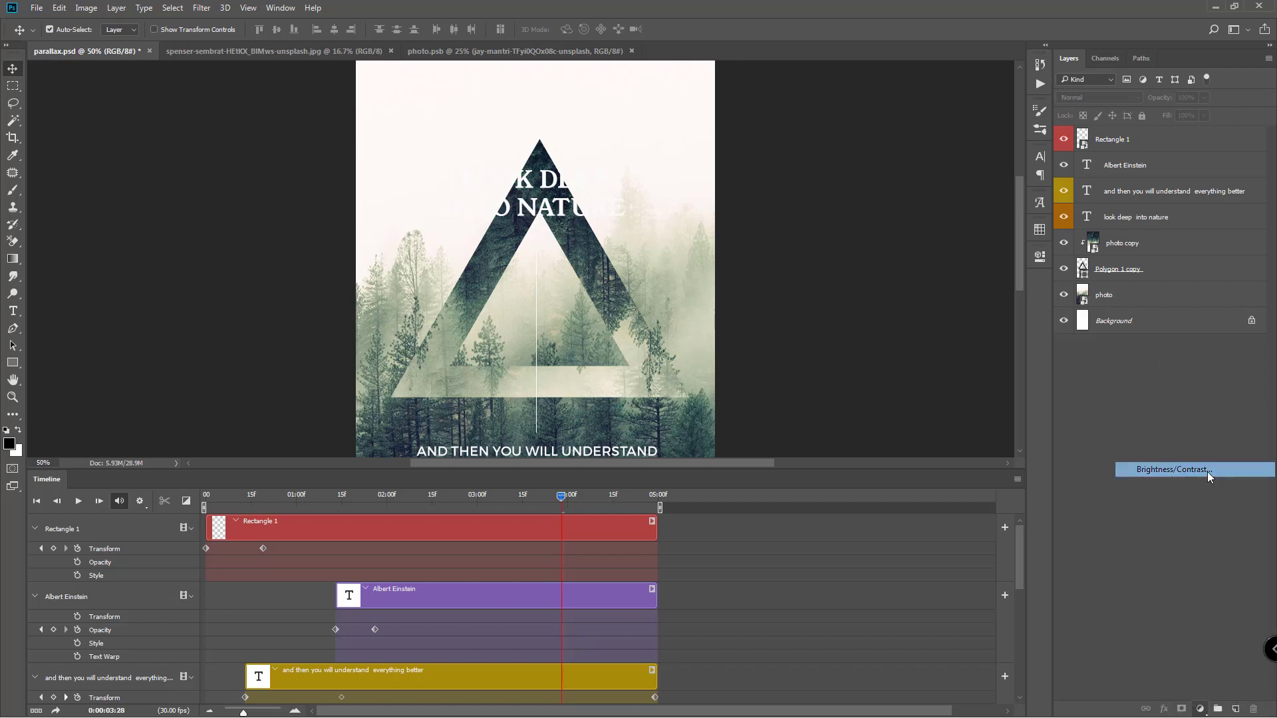
{"action": "left_click_drag", "start_coordinate": [1162, 146], "coordinate": [1137, 253]}
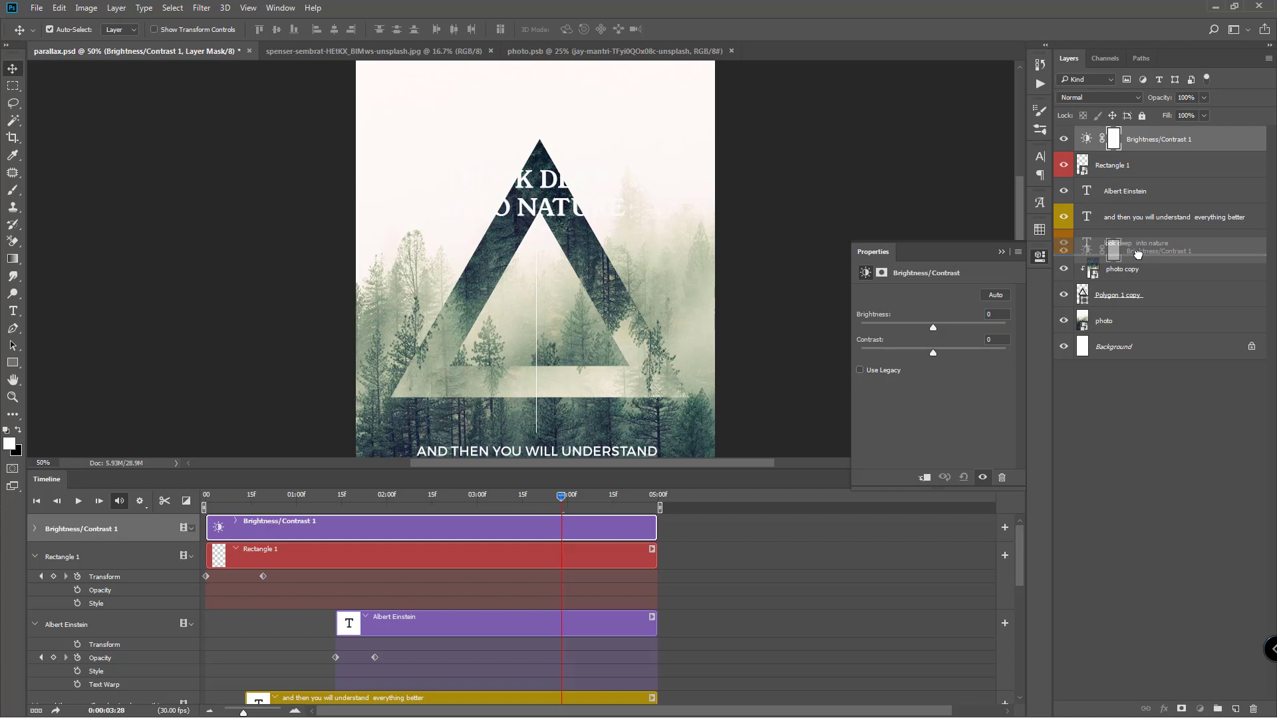
{"action": "left_click_drag", "start_coordinate": [1138, 253], "coordinate": [1138, 254]}
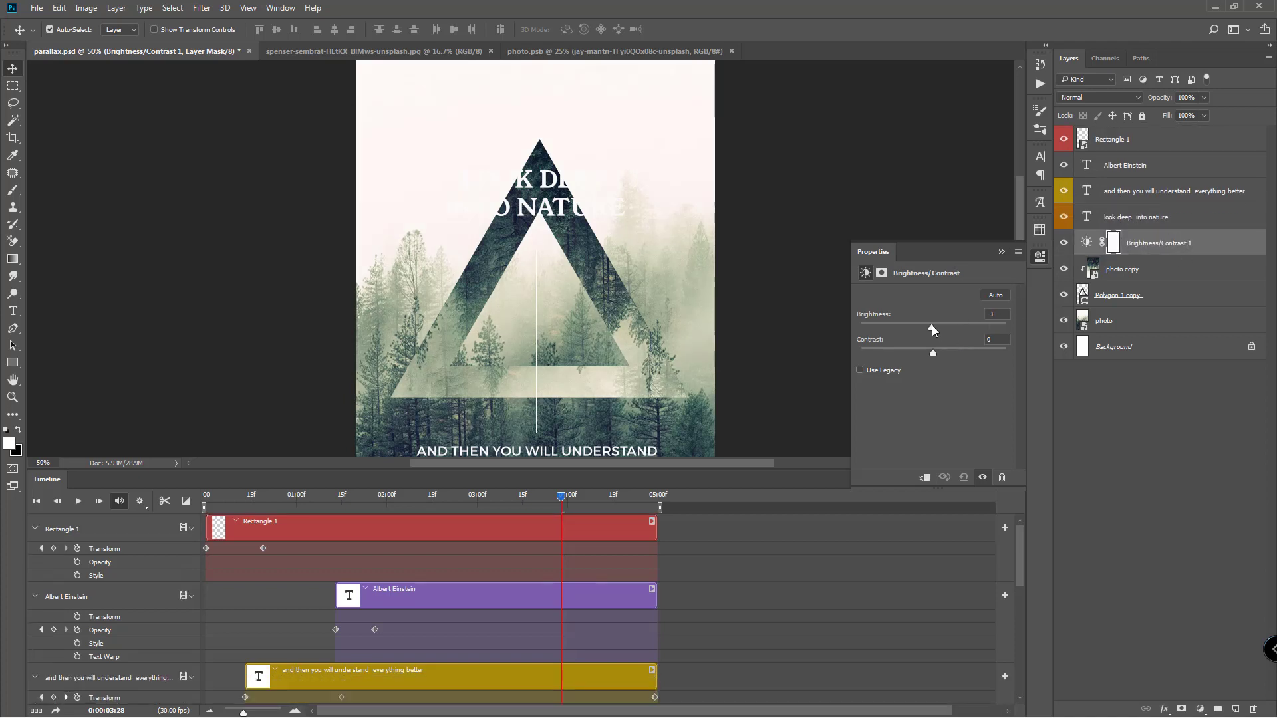
- Set the adjustment layer's Brightness to -48 and Contrast to 28
{"action": "left_click_drag", "start_coordinate": [932, 326], "coordinate": [910, 329]}
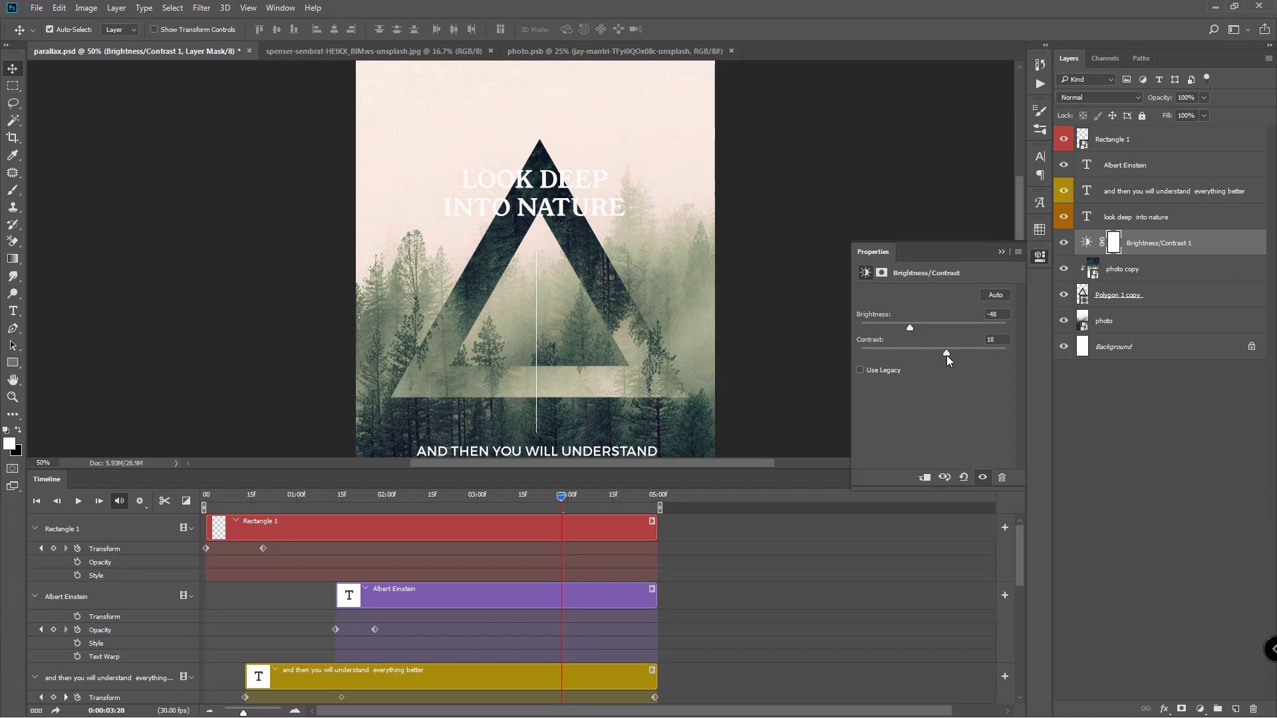
{"action": "left_click_drag", "start_coordinate": [946, 358], "coordinate": [908, 333]}
{"action": "mouse_move", "coordinate": [910, 328]}
{"action": "left_mouse_down"}
{"action": "mouse_move", "coordinate": [892, 330]}
{"action": "mouse_move", "coordinate": [910, 329]}
{"action": "left_mouse_up"}
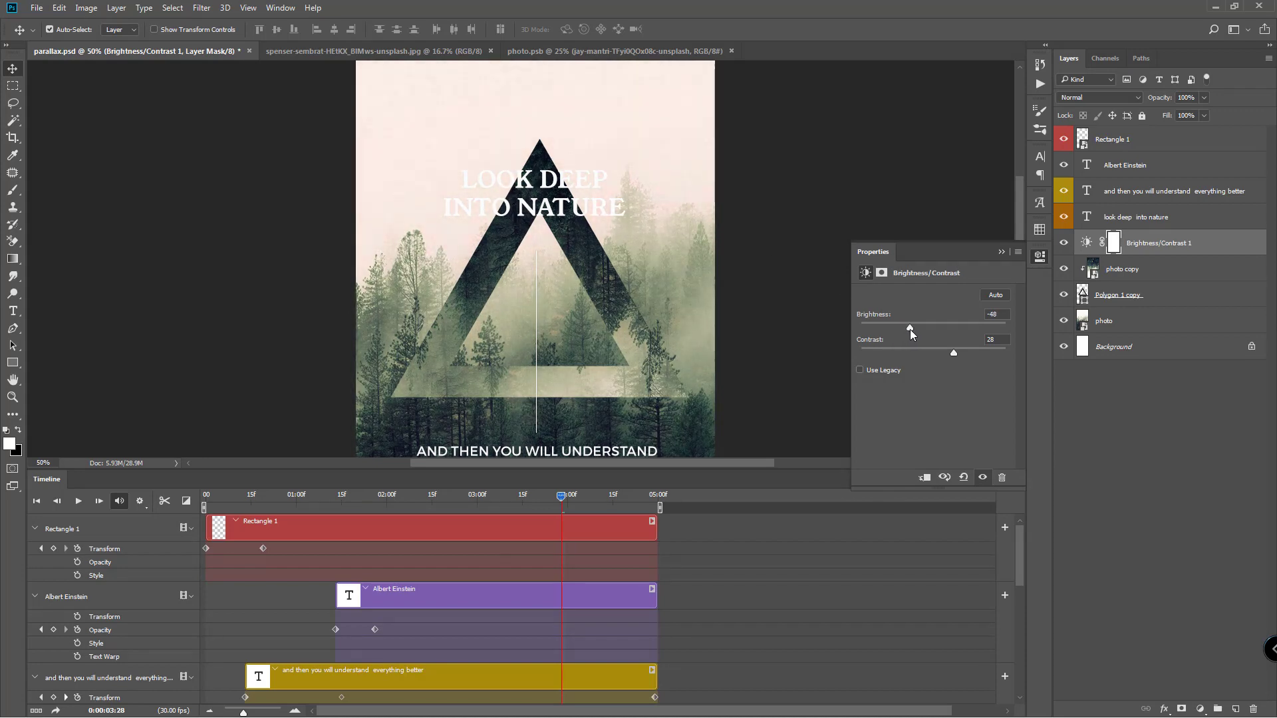
- Add a Levels adjustment layer above Brightness/Contrast 1 and lower its white output level to 232
{"action": "left_click", "coordinate": [1201, 710]}
{"action": "left_click", "coordinate": [1183, 490]}
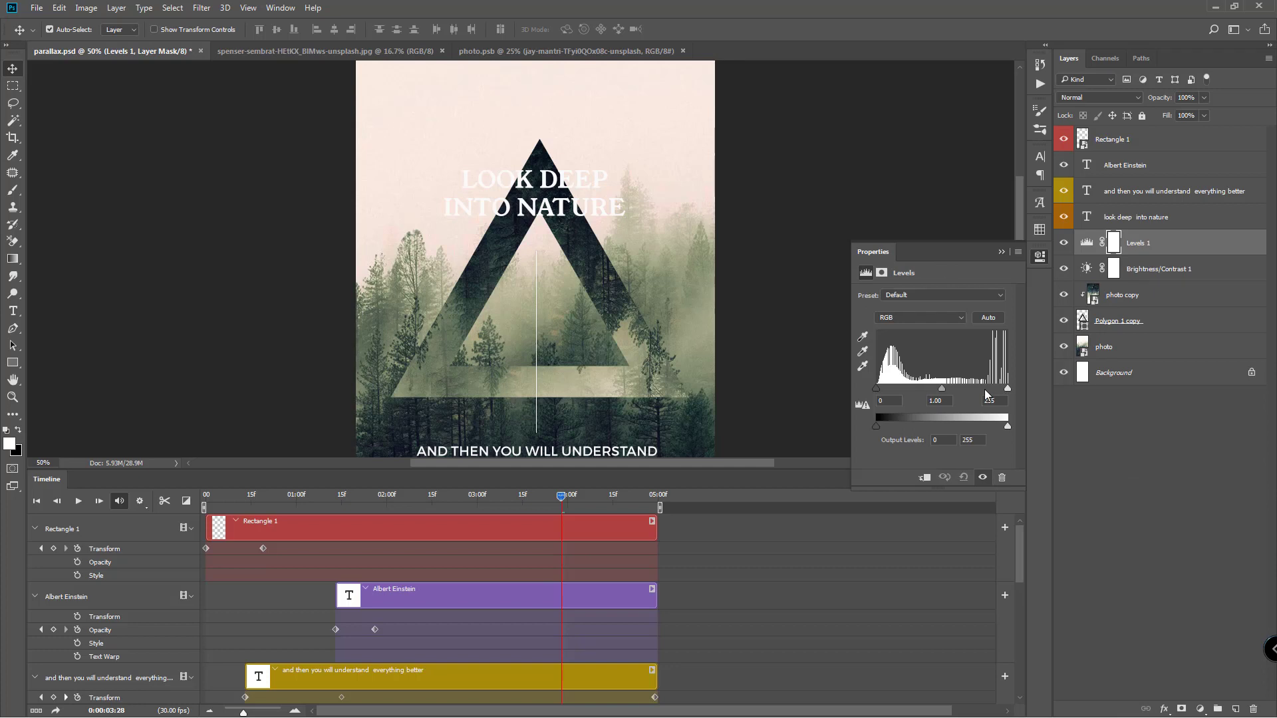
{"action": "mouse_move", "coordinate": [1007, 388]}
{"action": "left_mouse_down"}
{"action": "mouse_move", "coordinate": [985, 389]}
{"action": "mouse_move", "coordinate": [1016, 389]}
{"action": "left_mouse_up"}
{"action": "left_click_drag", "start_coordinate": [877, 390], "coordinate": [882, 388]}
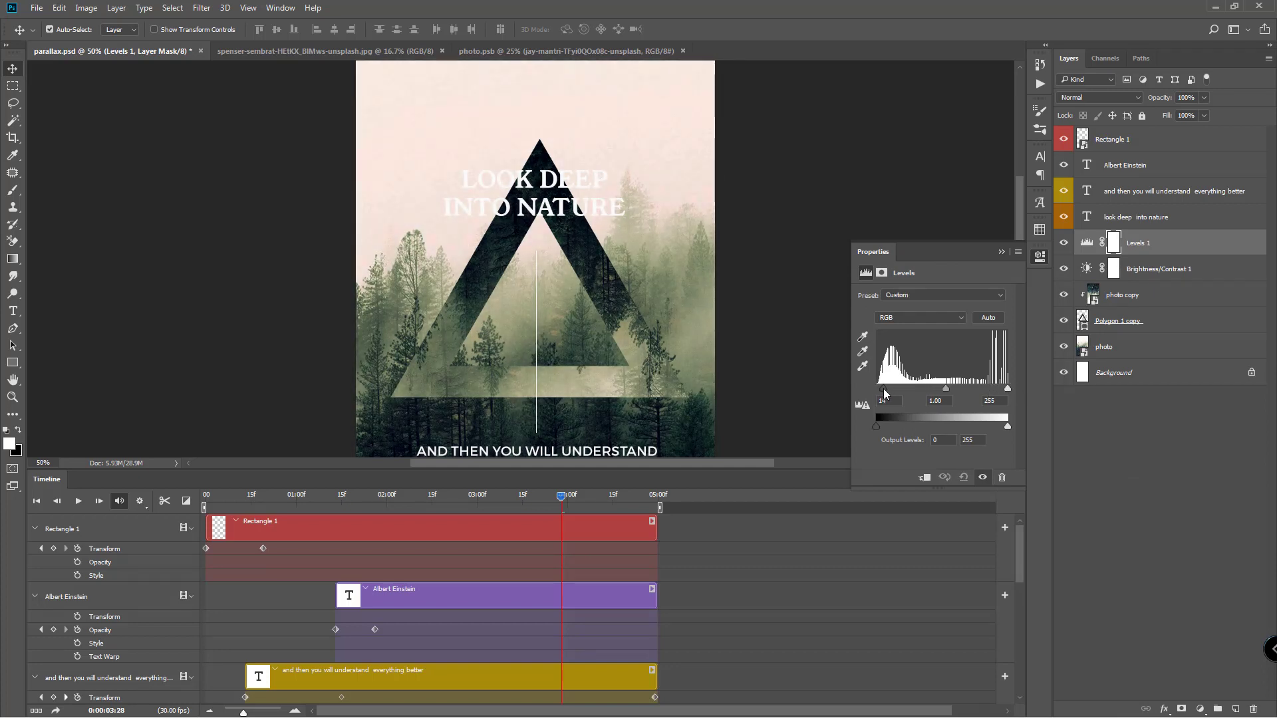
{"action": "left_click_drag", "start_coordinate": [881, 388], "coordinate": [876, 388]}
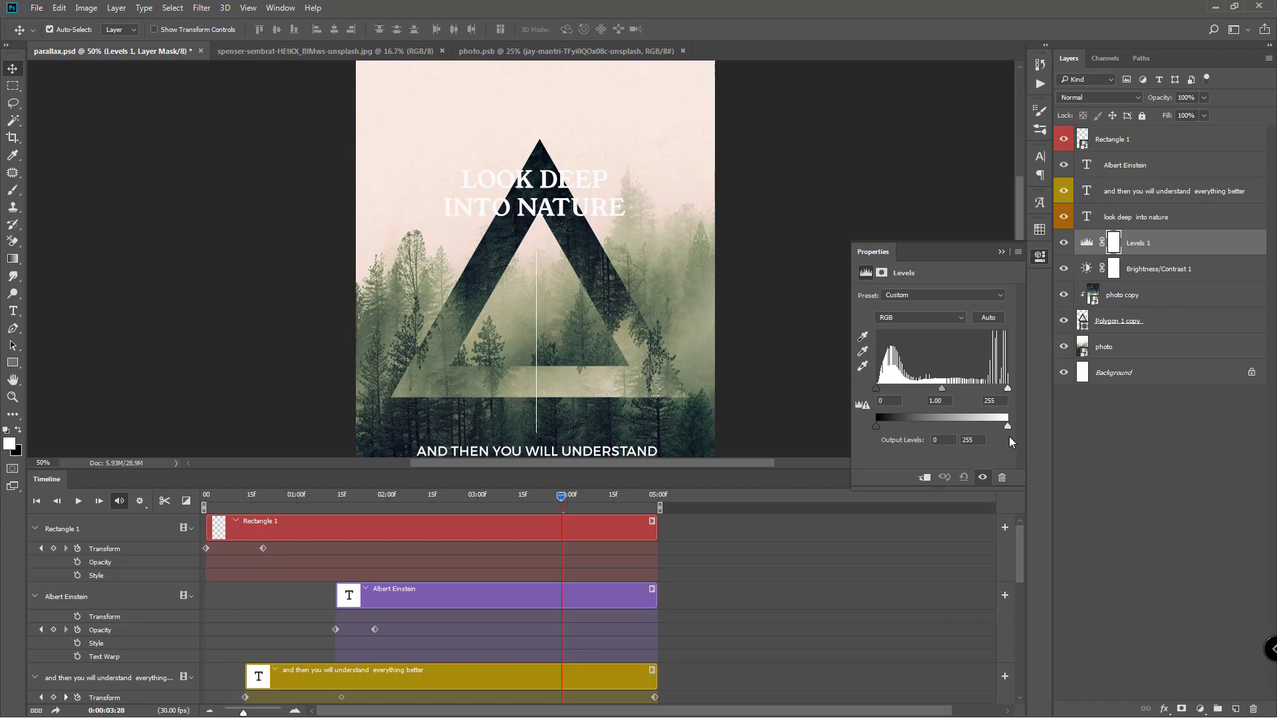
{"action": "left_click_drag", "start_coordinate": [1007, 426], "coordinate": [996, 425]}
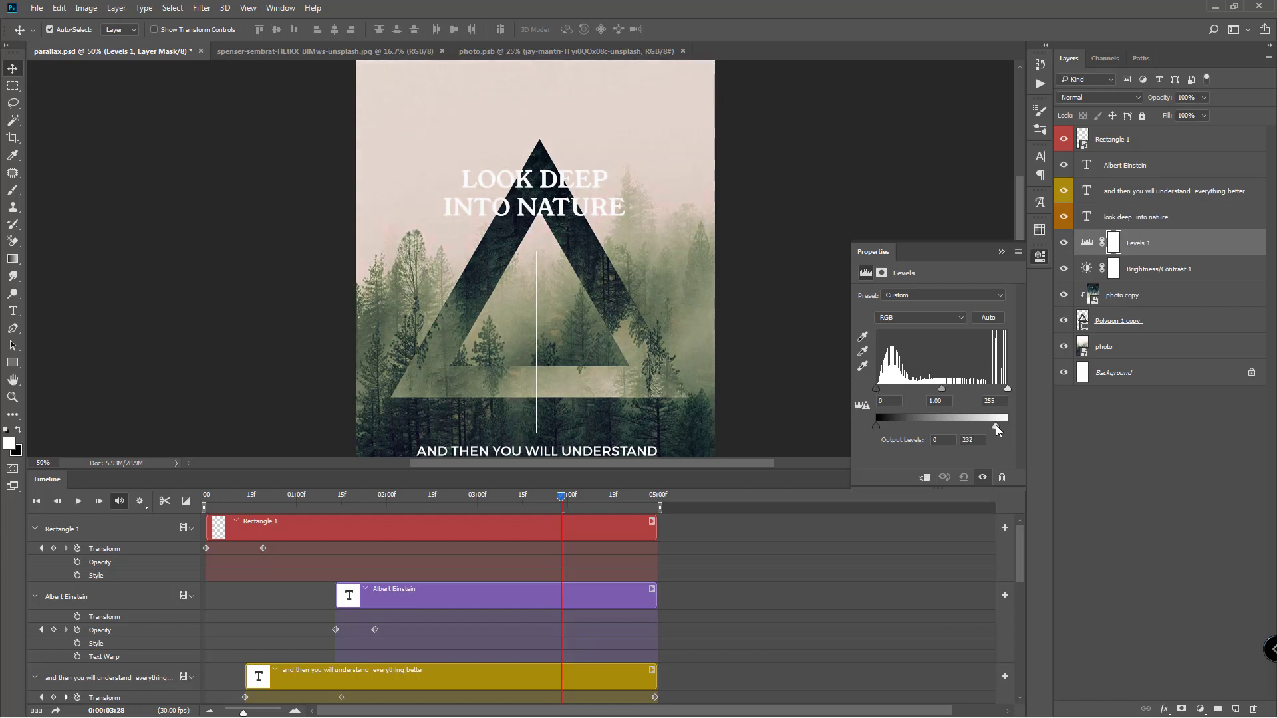
- Set the Brightness of the Brightness/Contrast 1 layer to -11 and inspect the whole composition
{"action": "left_click", "coordinate": [1085, 268]}
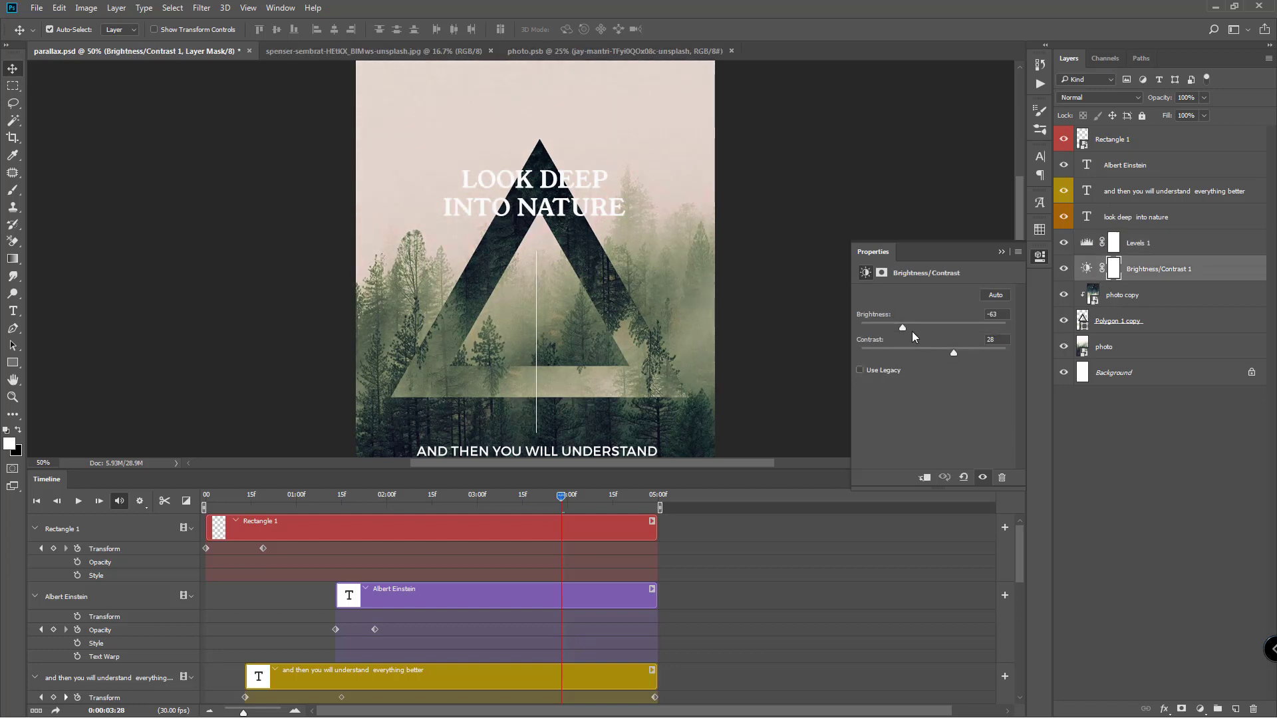
{"action": "left_click_drag", "start_coordinate": [912, 331], "coordinate": [928, 329]}
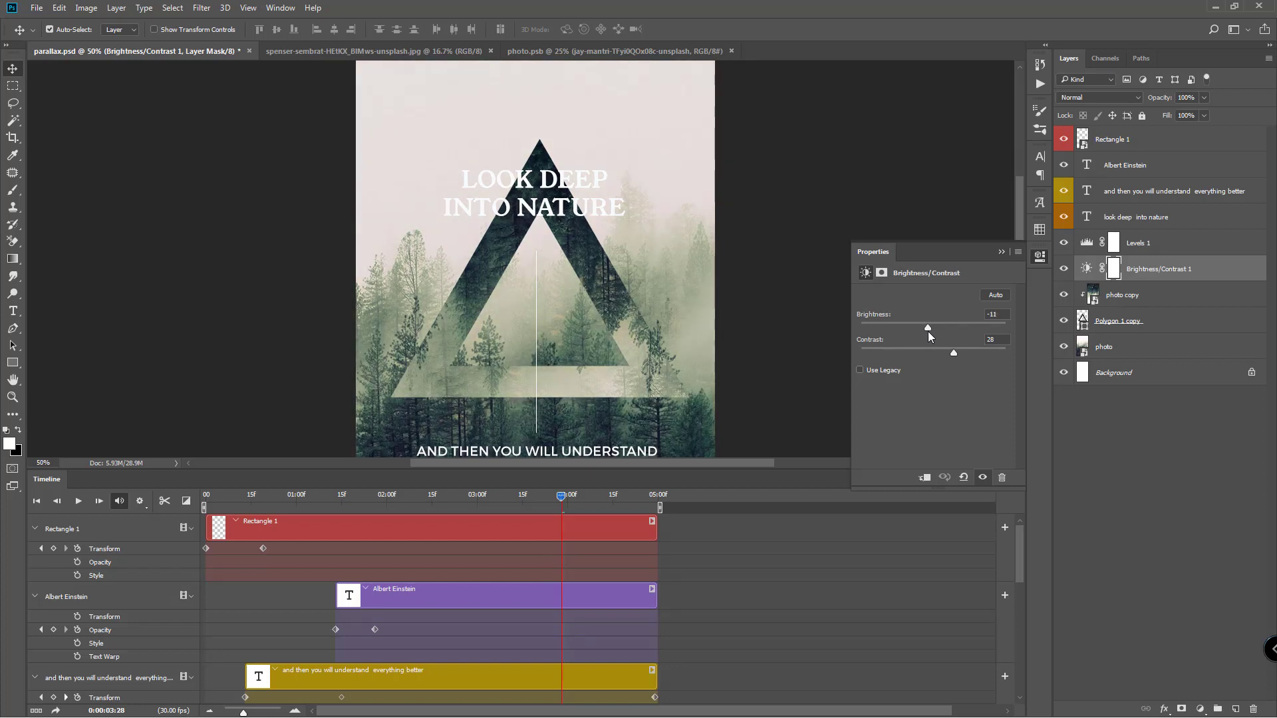
{"action": "left_click", "coordinate": [502, 338], "text": "alt"}
{"action": "left_click_drag", "start_coordinate": [540, 338], "coordinate": [556, 237]}
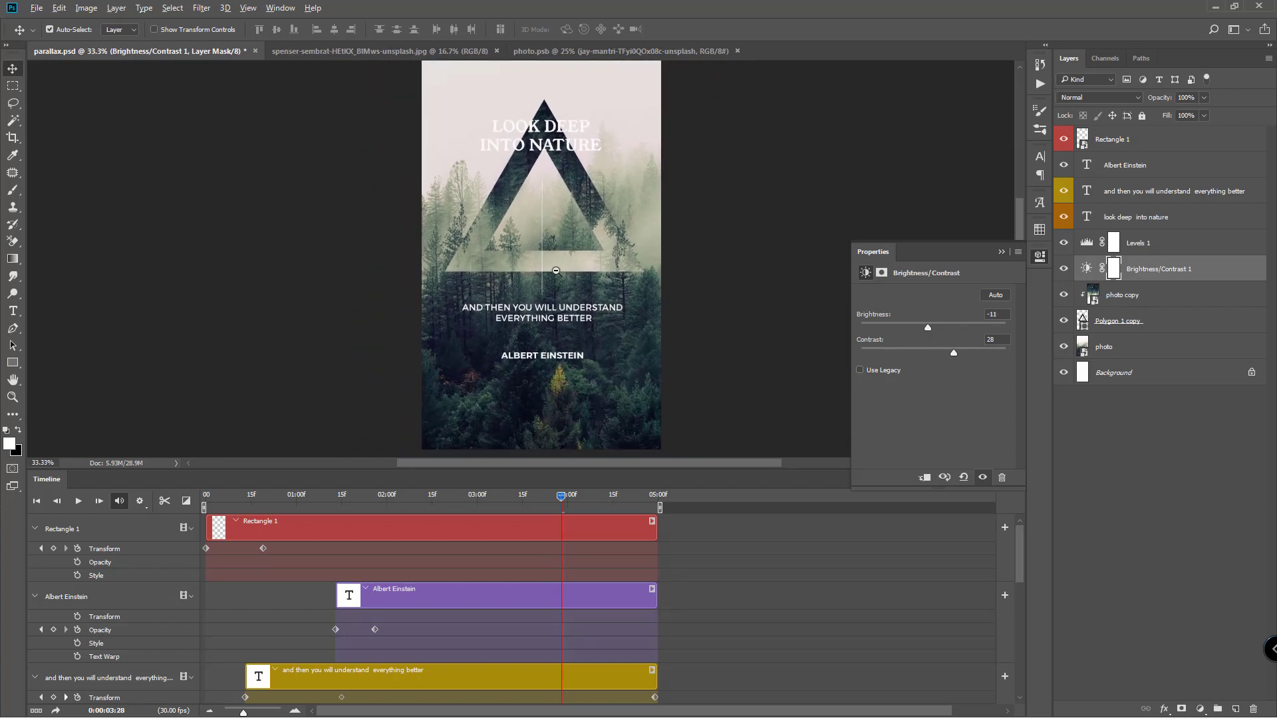
{"action": "left_click", "coordinate": [556, 271], "text": "alt"}
{"action": "left_click", "coordinate": [532, 270], "text": "ctrl"}
{"action": "left_click", "coordinate": [528, 270], "text": "ctrl"}
{"action": "left_click", "coordinate": [528, 269], "text": "alt"}
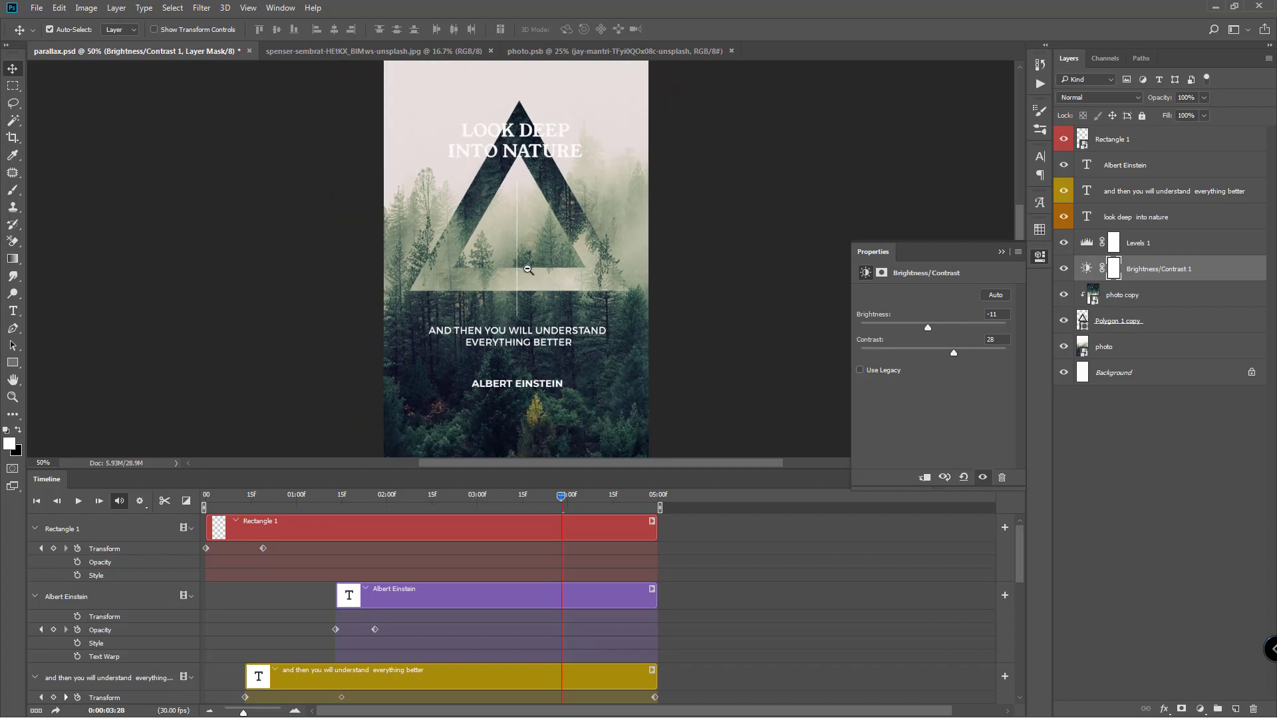
- Close the adjustment properties and play the animation from the start of the timeline to preview the adjusted tones
{"action": "left_click", "coordinate": [528, 269], "text": "alt"}
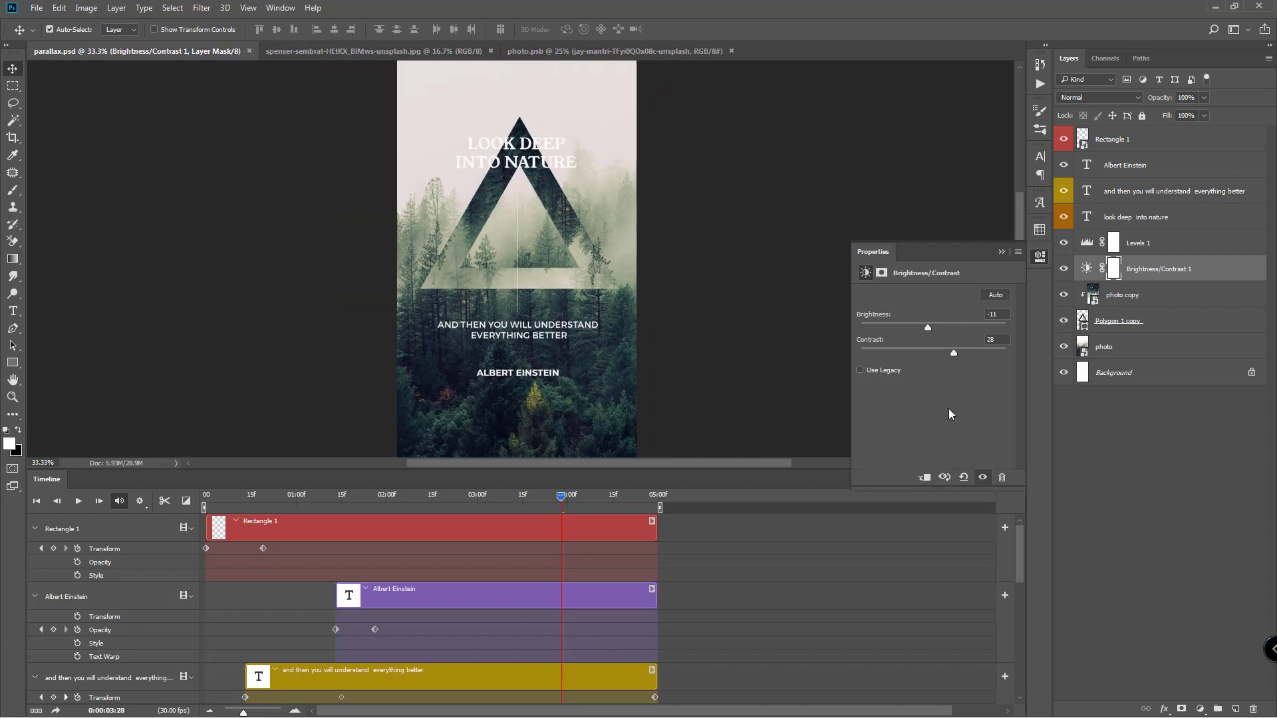
{"action": "left_click", "coordinate": [1040, 257]}
{"action": "left_click_drag", "start_coordinate": [464, 497], "coordinate": [84, 525]}
{"action": "left_click", "coordinate": [80, 502]}
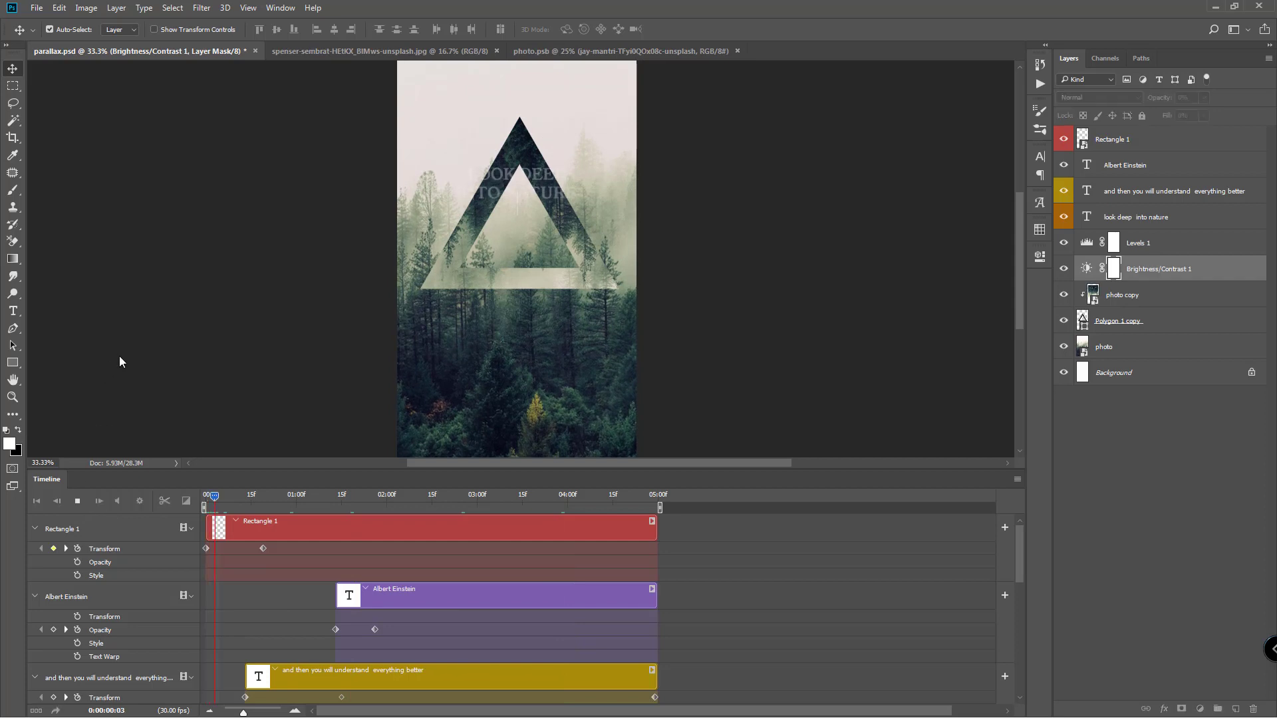
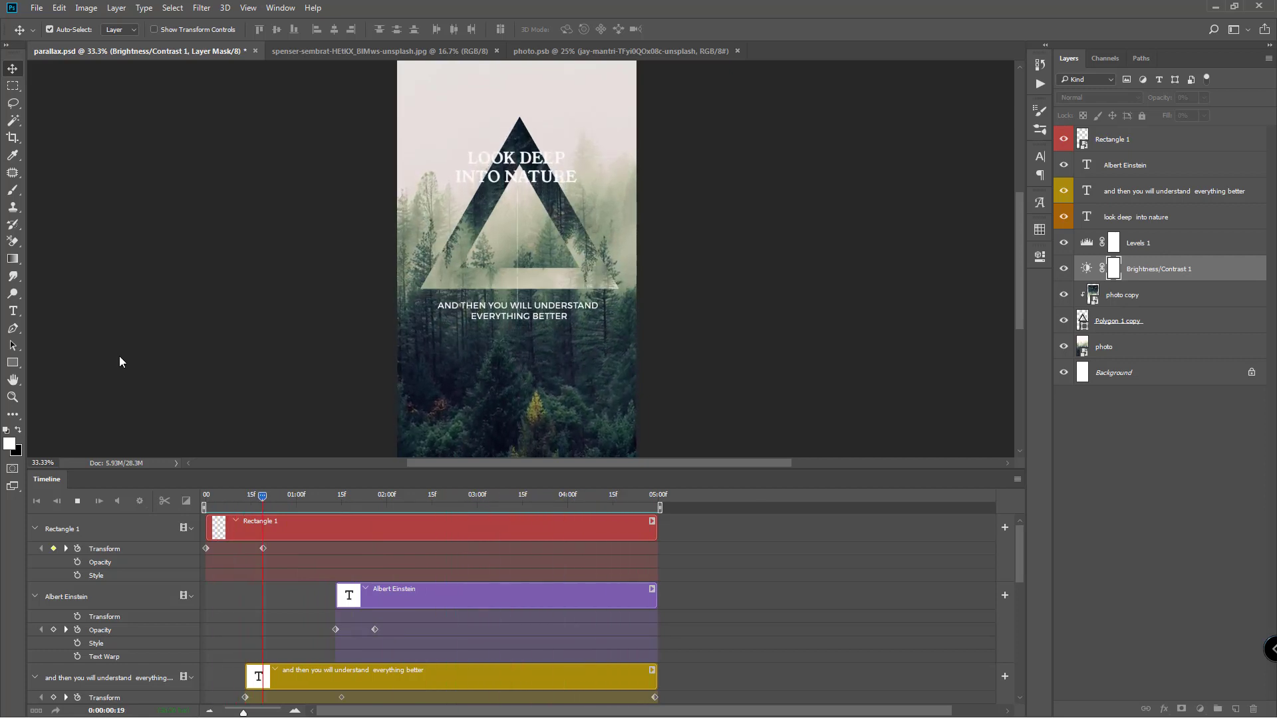
{"action": "key", "text": "space"}
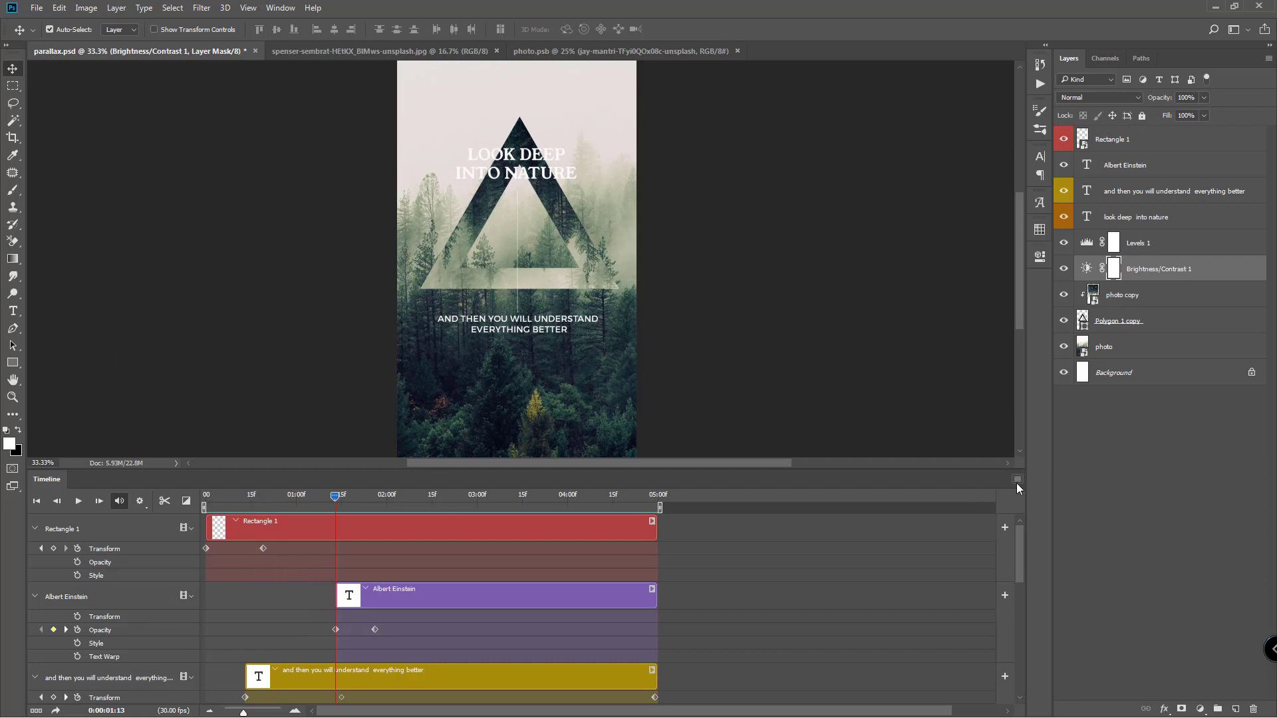
- Open the Render Video settings and choose E:\A\Tuts\04 as the output folder for parallax.mp4
{"action": "left_click", "coordinate": [1017, 479]}
{"action": "left_click", "coordinate": [1082, 436]}
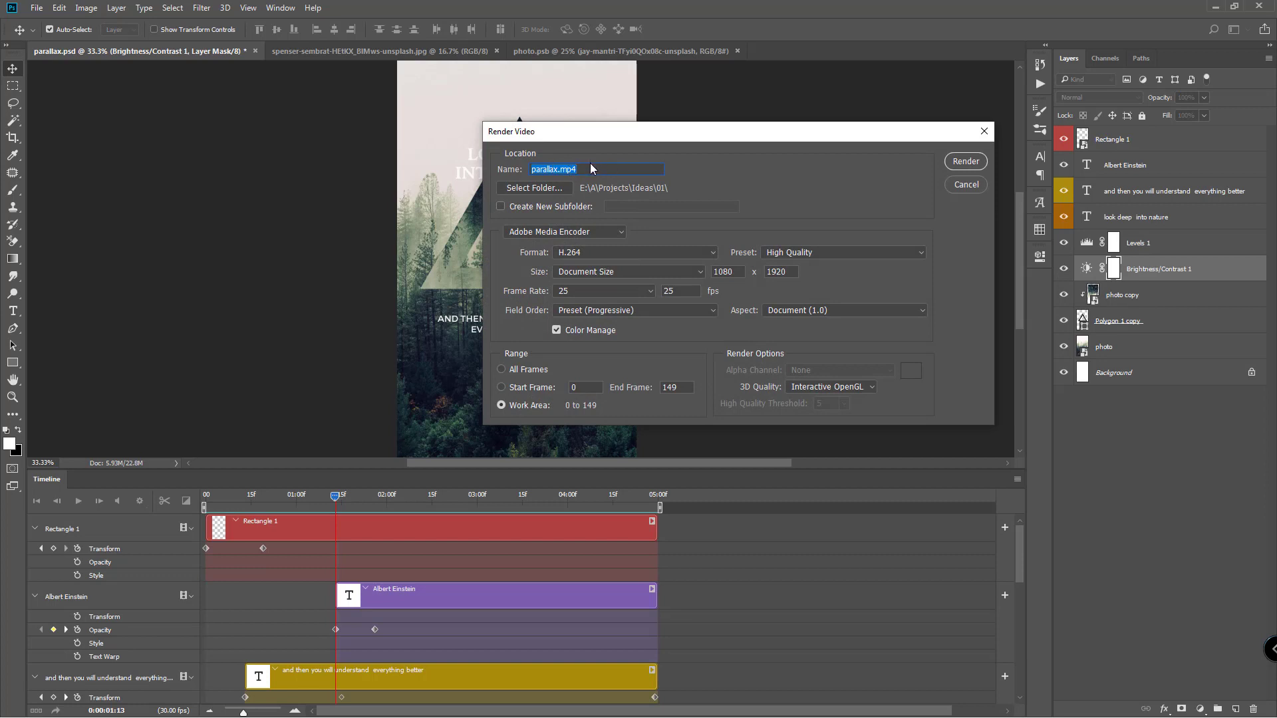
{"action": "left_click", "coordinate": [540, 189]}
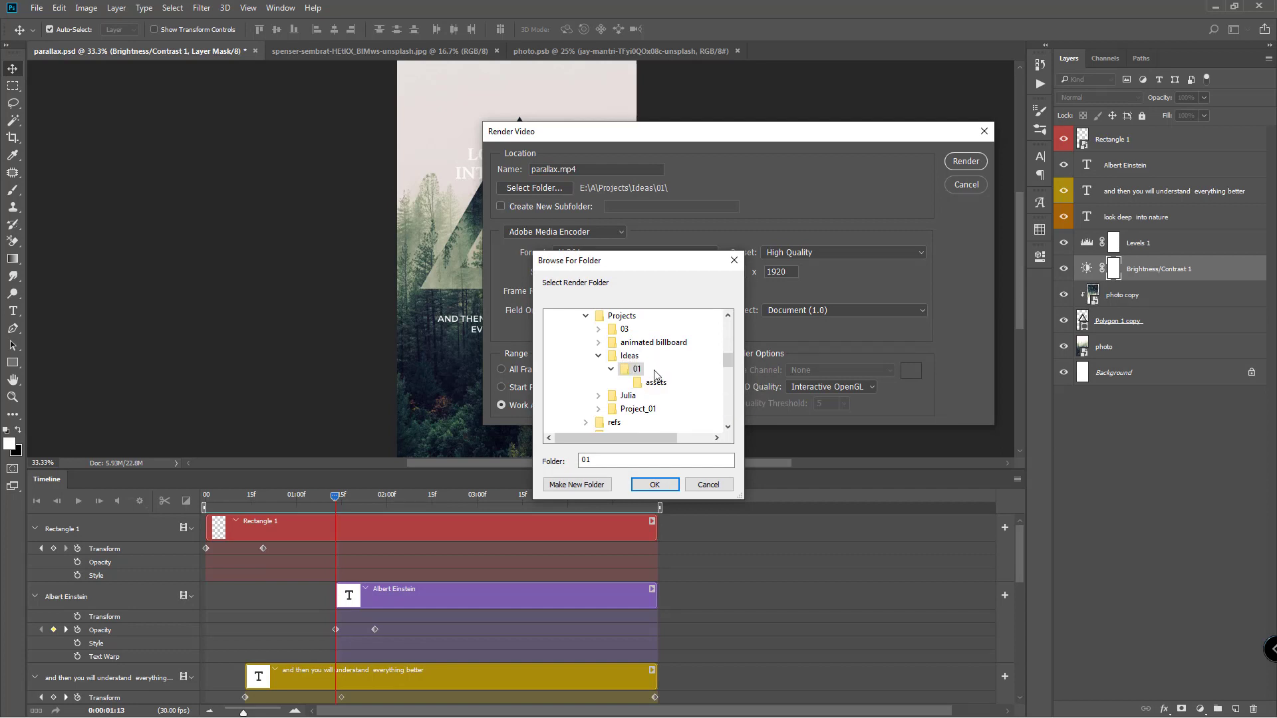
{"action": "scroll", "coordinate": [625, 383], "scroll_direction": "down", "scroll_amount": 2}
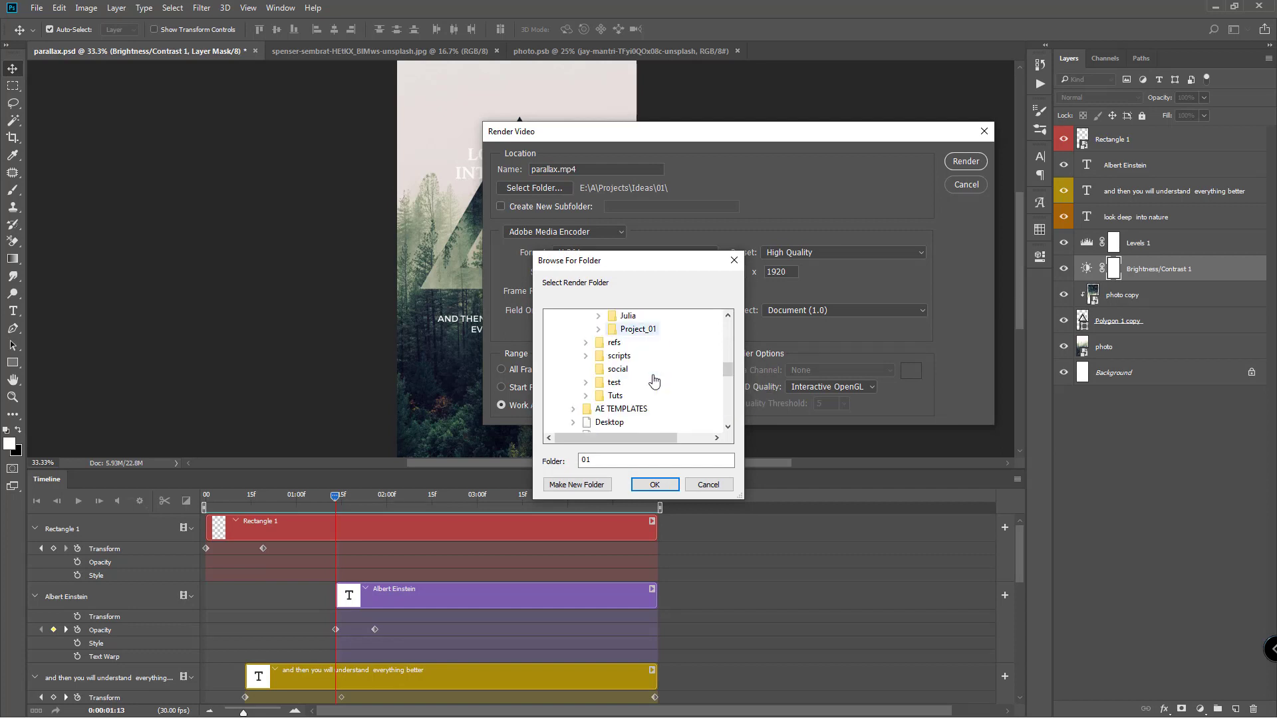
{"action": "left_click", "coordinate": [612, 397]}
{"action": "left_click", "coordinate": [586, 395]}
{"action": "left_click", "coordinate": [624, 382]}
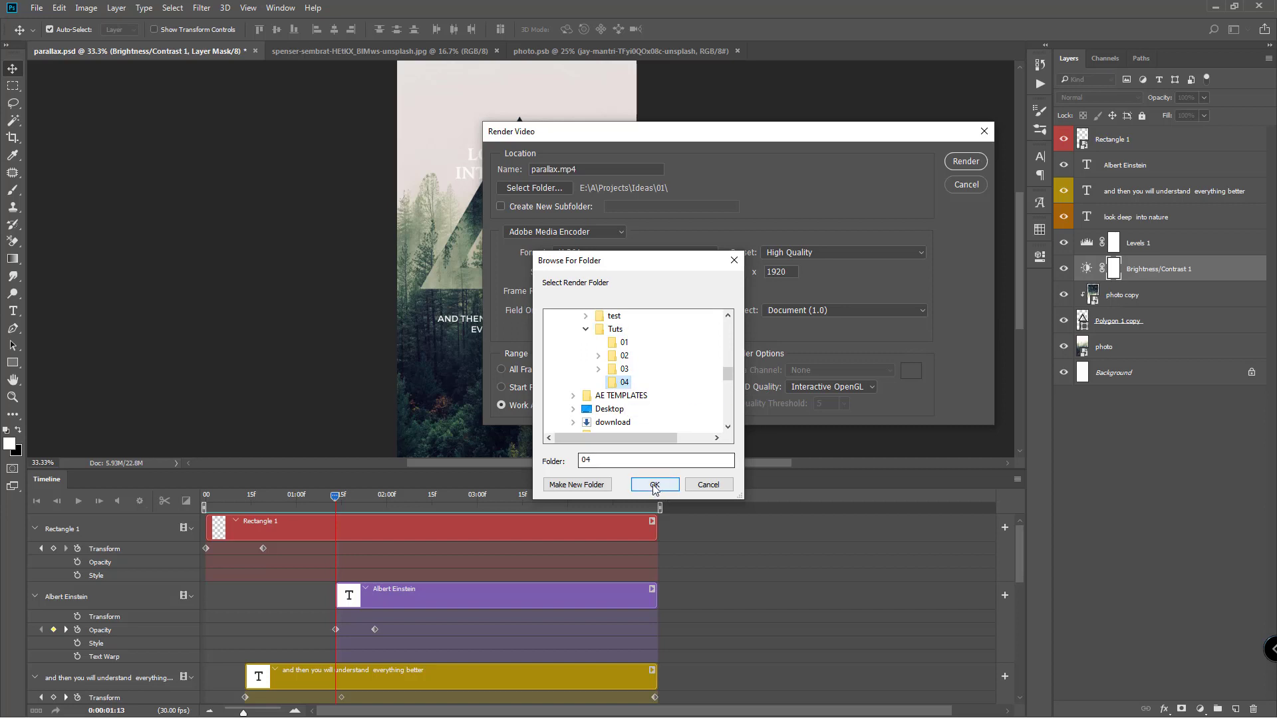
{"action": "left_click", "coordinate": [654, 485]}
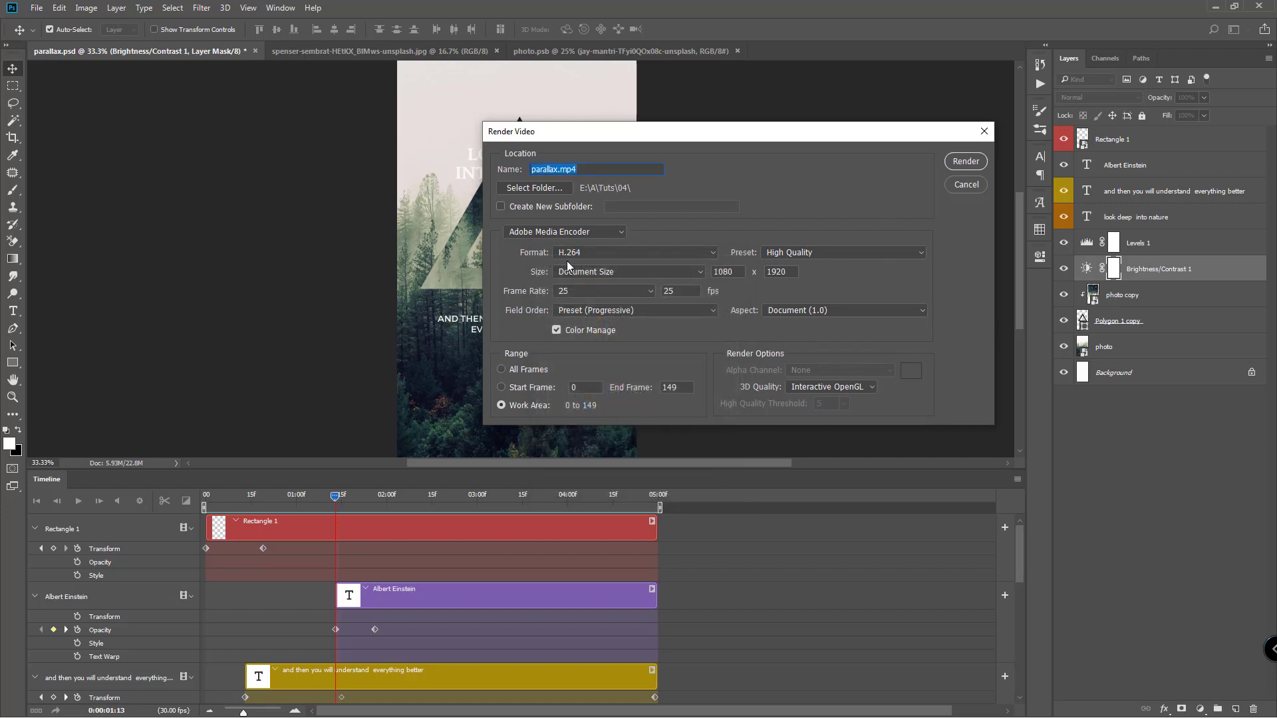
- Reselect H.264 as the format, using Adobe Media Encoder at the 30 fps document frame rate, and render parallax.mp4
{"action": "left_click", "coordinate": [597, 253]}
{"action": "left_click", "coordinate": [600, 270]}
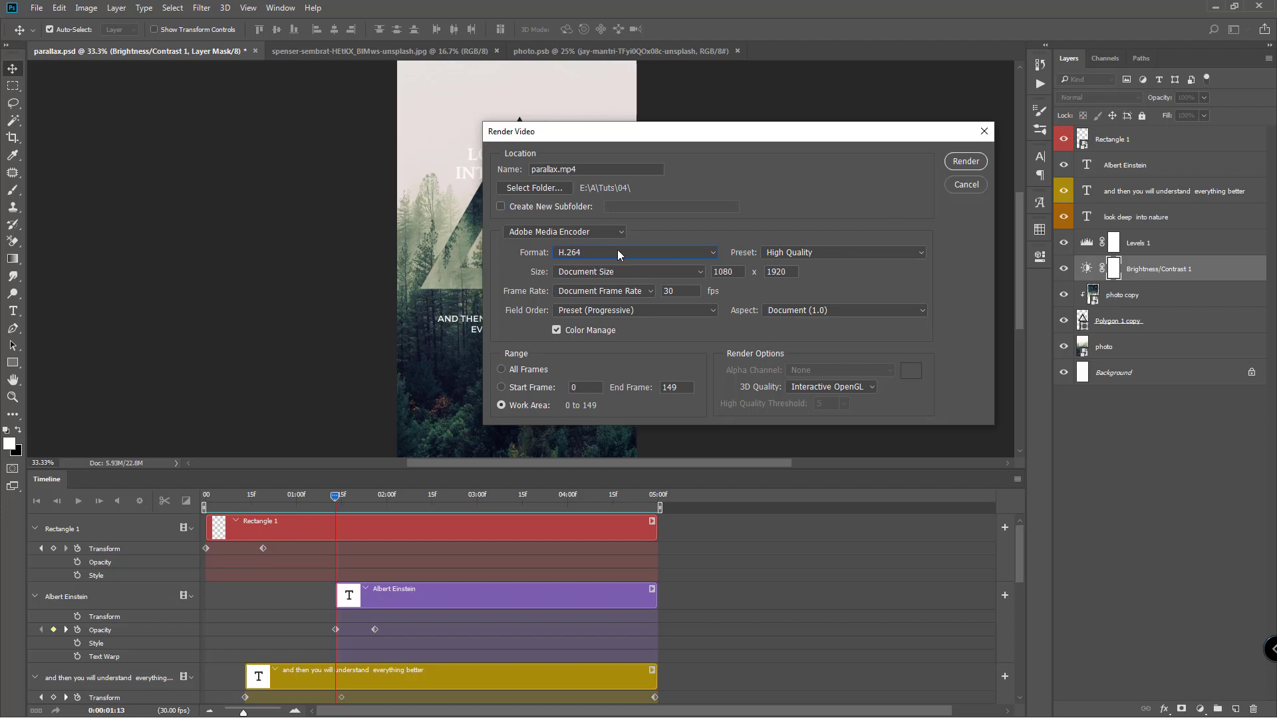
{"action": "left_click", "coordinate": [547, 231]}
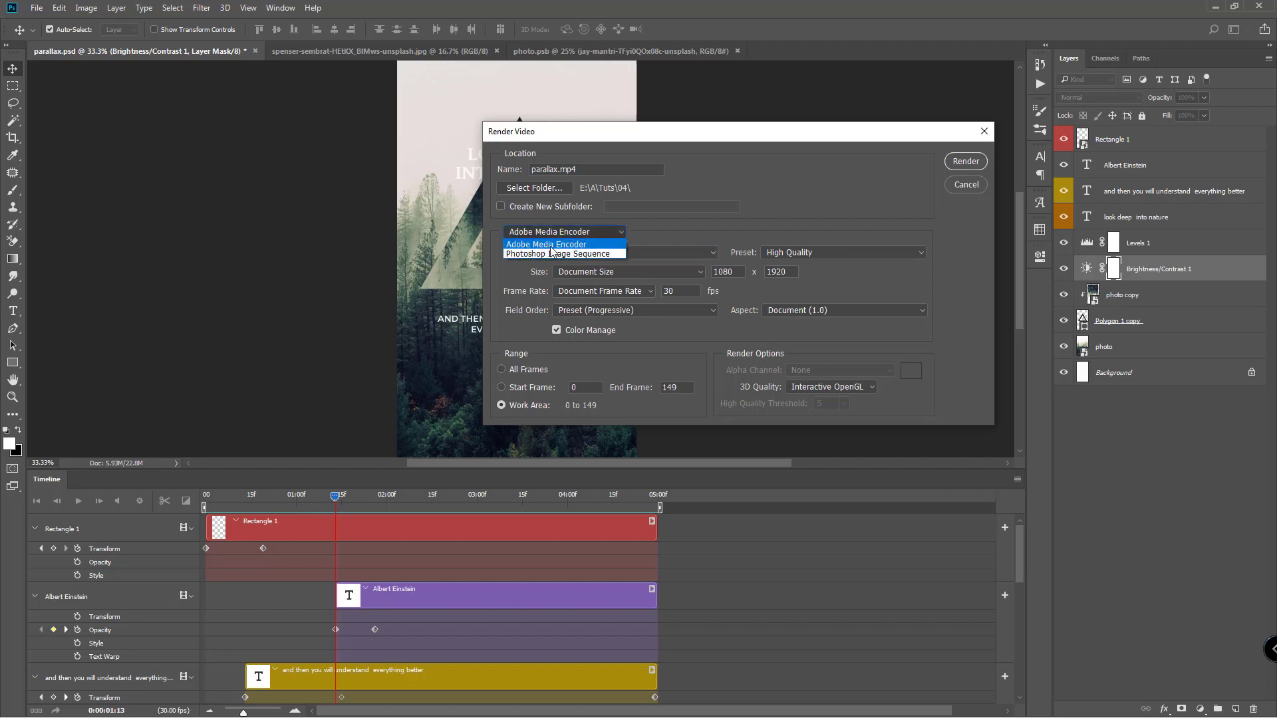
{"action": "left_click", "coordinate": [550, 247]}
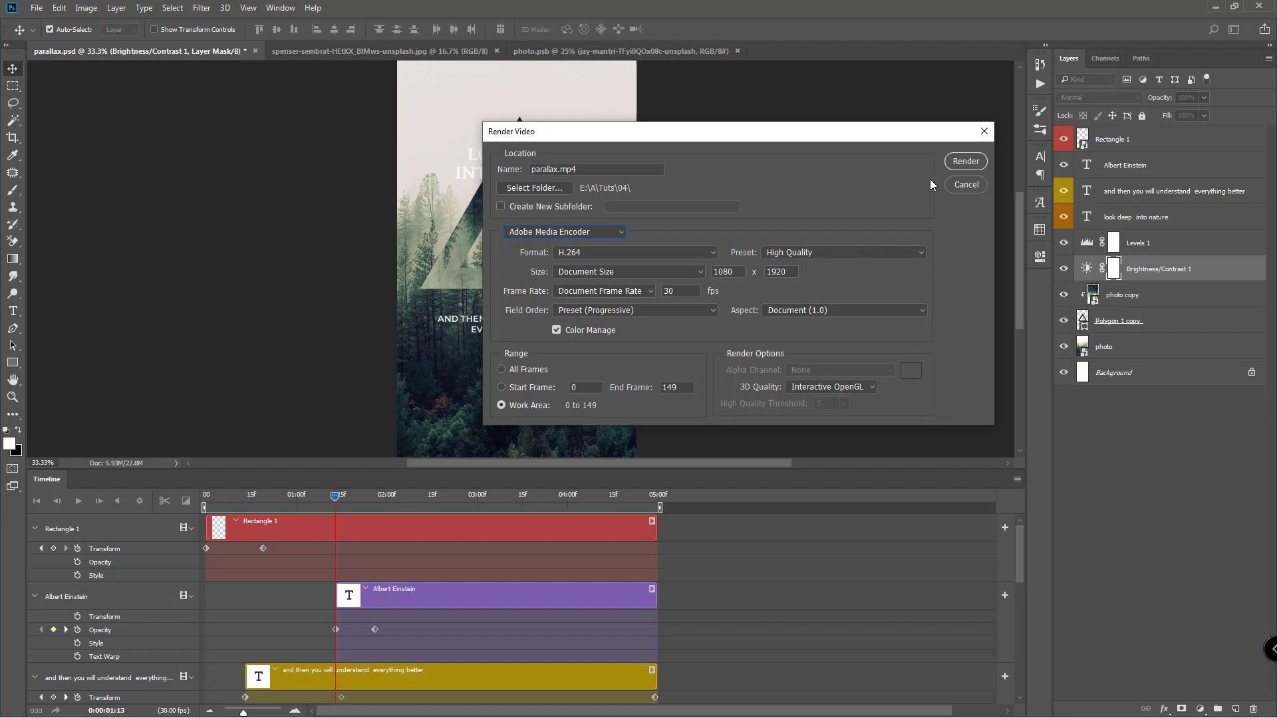
{"action": "left_click", "coordinate": [966, 162]}
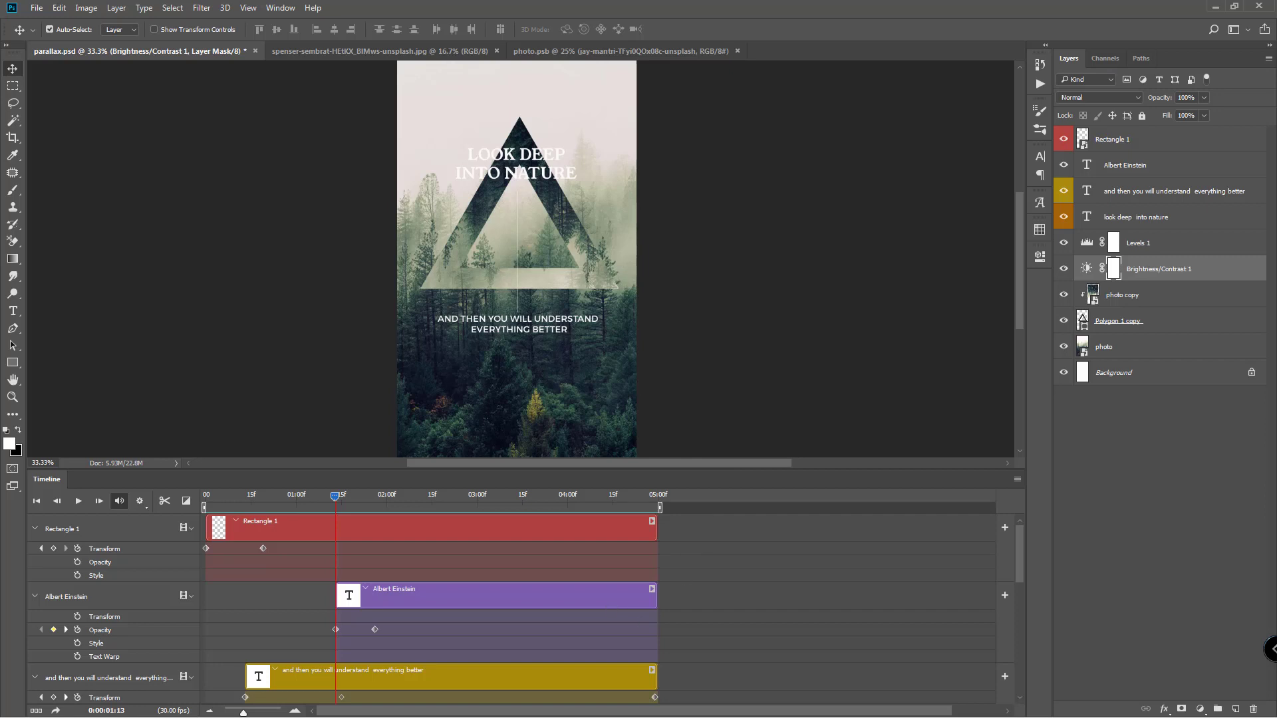
{"action": "left_click", "coordinate": [766, 543]}
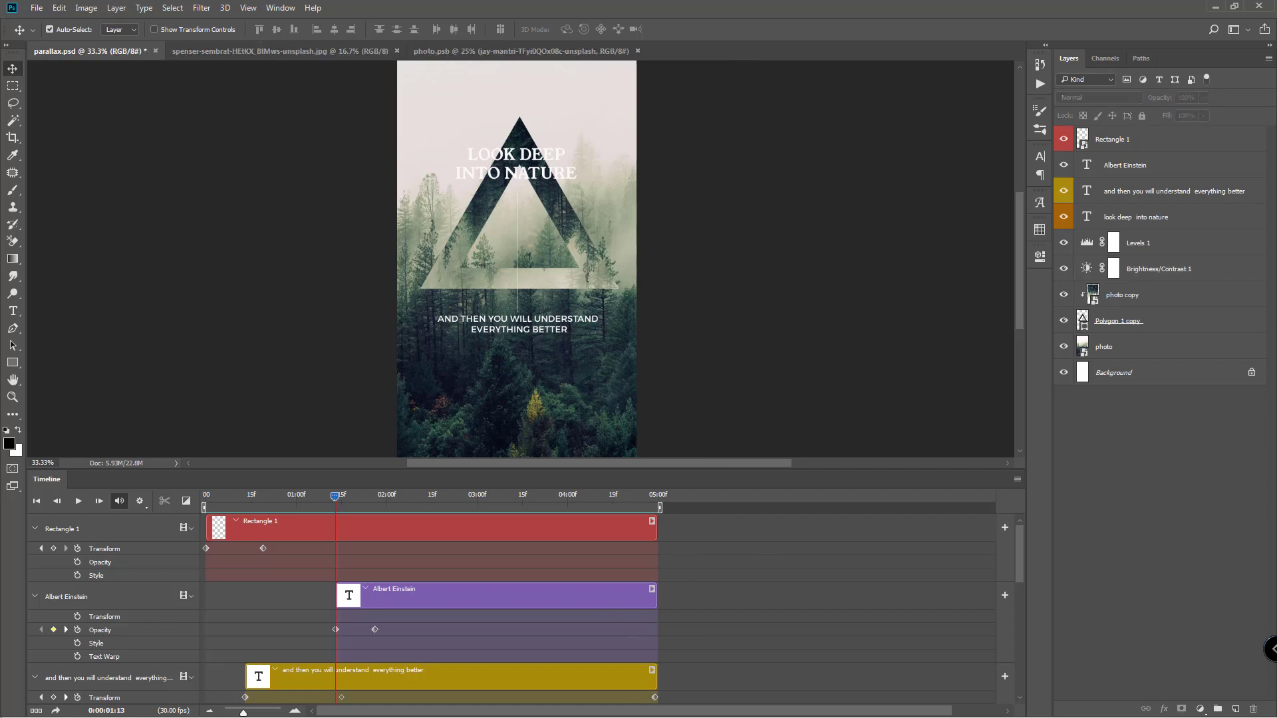
- Switch to File Explorer and open the 04 folder inside Tuts to find the rendered video
{"action": "key", "text": "alt+Tab"}
{"action": "key", "text": "alt+Tab"}
{"action": "key", "text": "alt+Tab"}
{"action": "key", "text": "alt+Tab"}
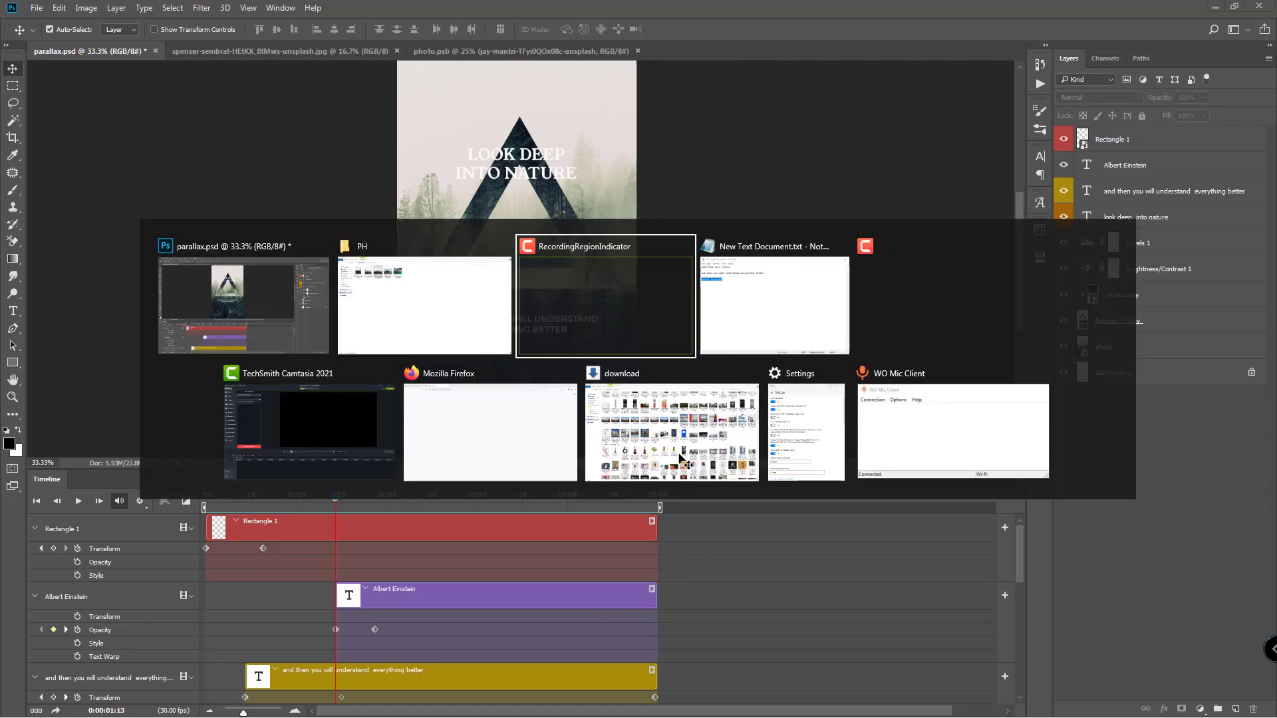
{"action": "key", "text": "alt+Tab"}
{"action": "key", "text": "alt+Tab"}
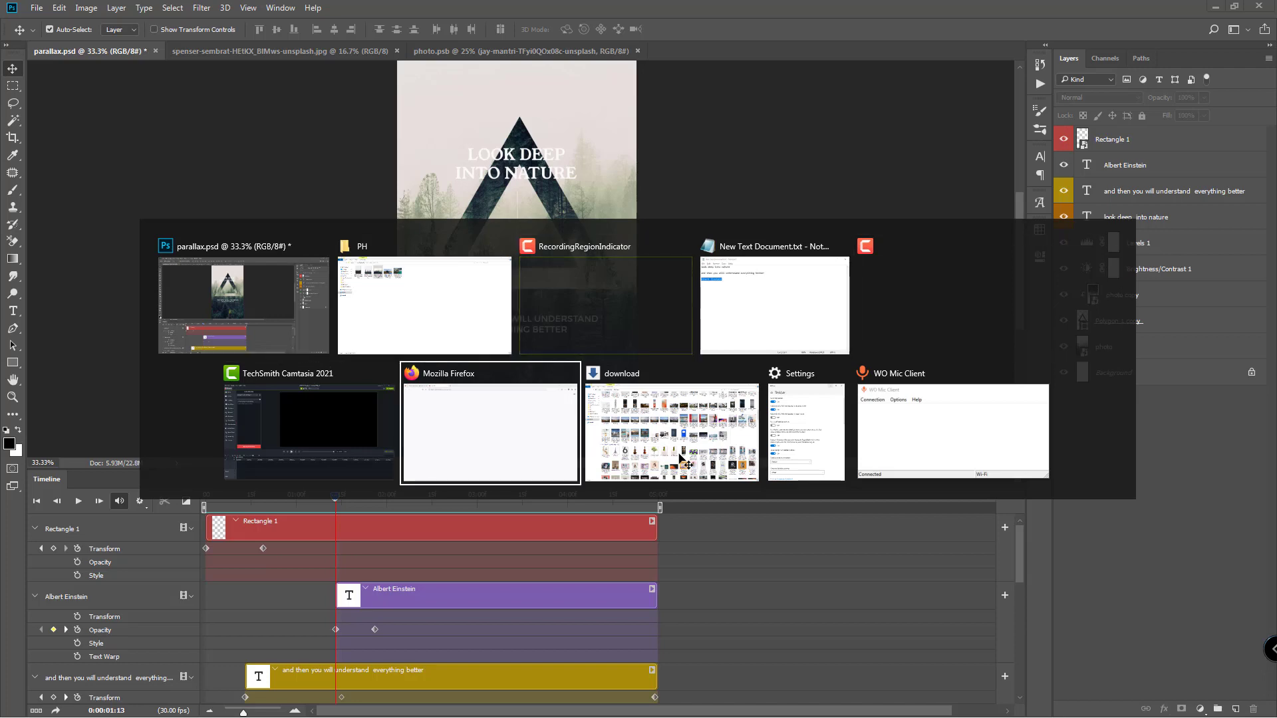
{"action": "key", "text": "alt+Tab"}
{"action": "key", "text": "alt+Tab"}
{"action": "key", "text": "alt+Tab"}
{"action": "key", "text": "alt+Tab"}
{"action": "key", "text": "alt+Tab"}
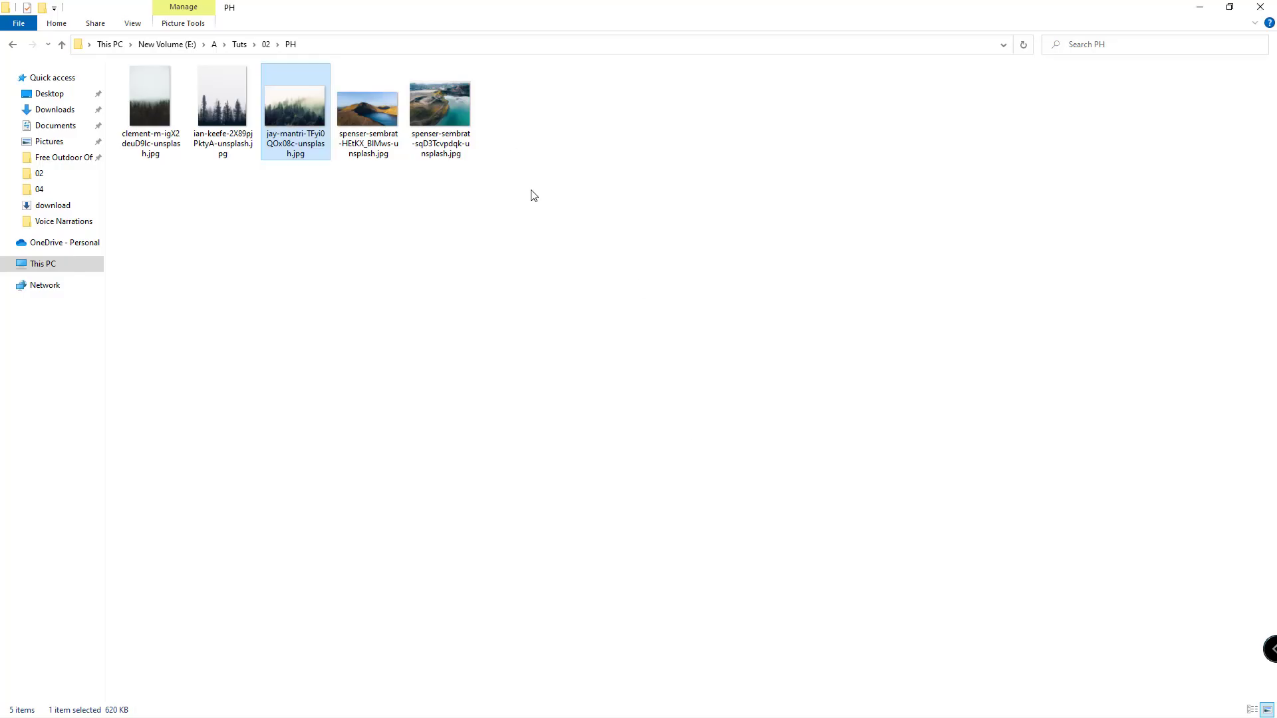
{"action": "left_click", "coordinate": [265, 43]}
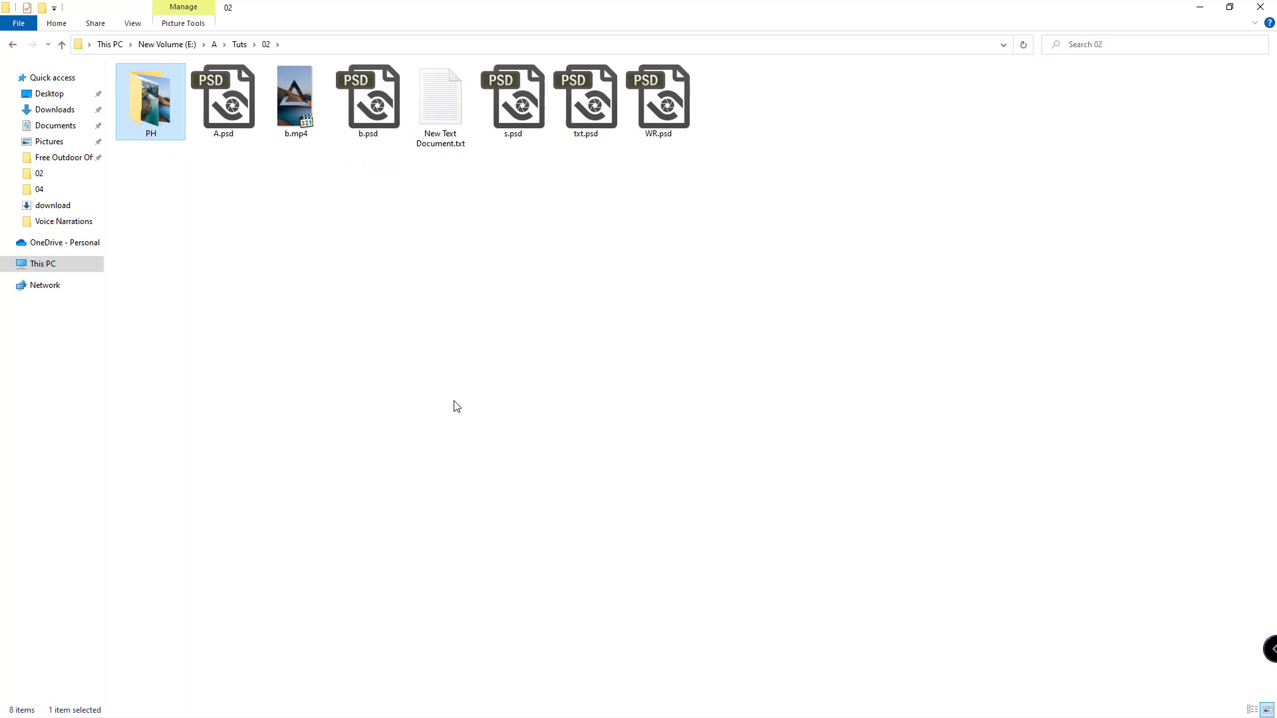
{"action": "left_click", "coordinate": [240, 44]}
{"action": "double_click", "coordinate": [159, 129]}
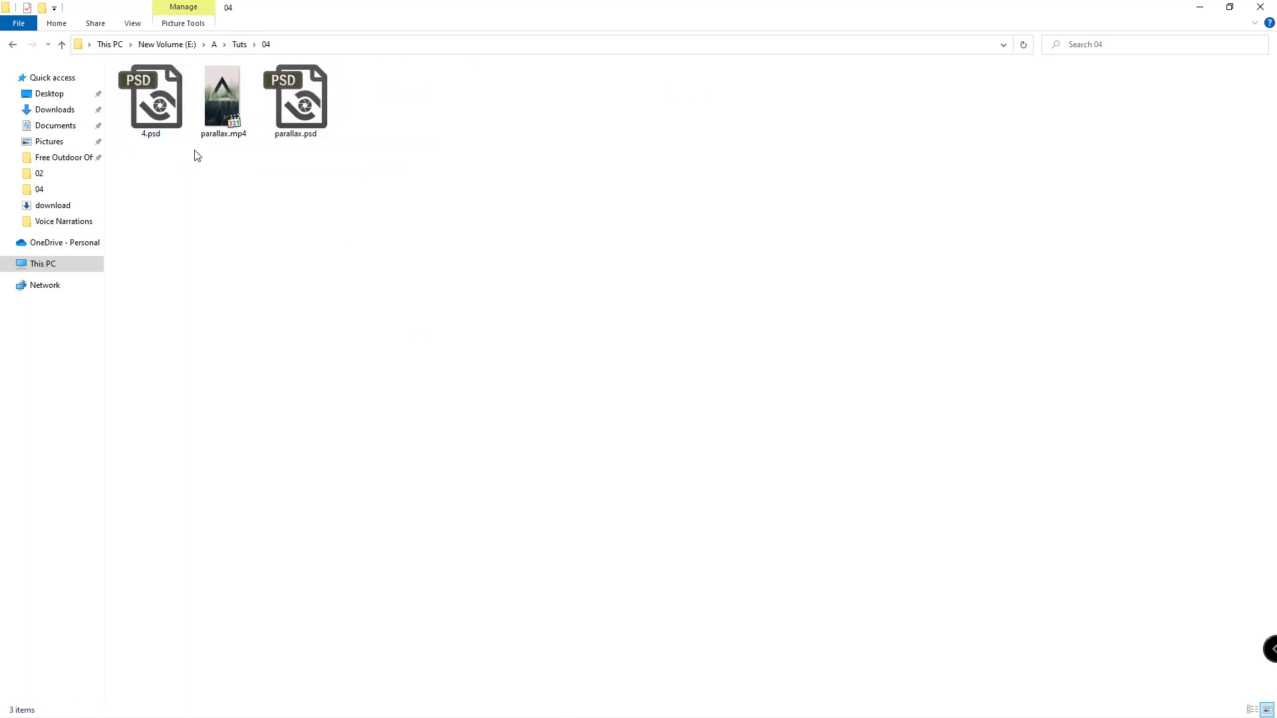
- Play parallax.mp4 with MPC-HC and view it in full screen
{"action": "right_click", "coordinate": [224, 109]}
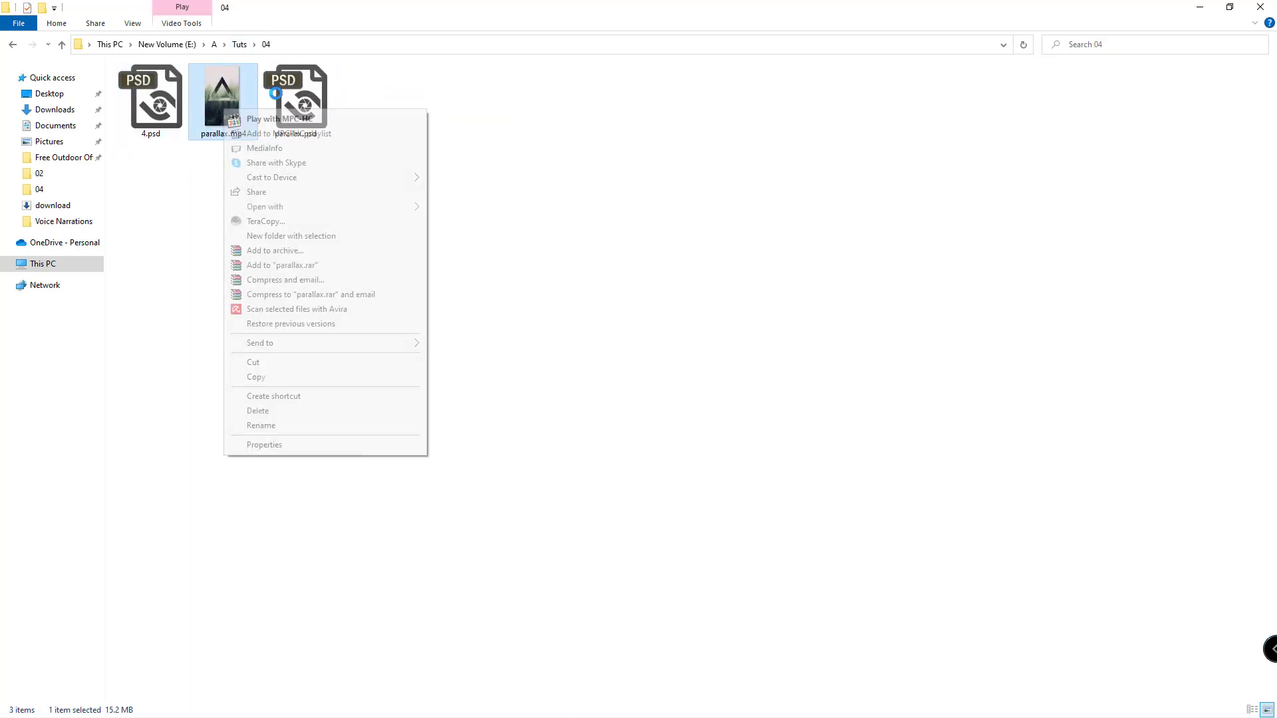
{"action": "left_click", "coordinate": [274, 119]}
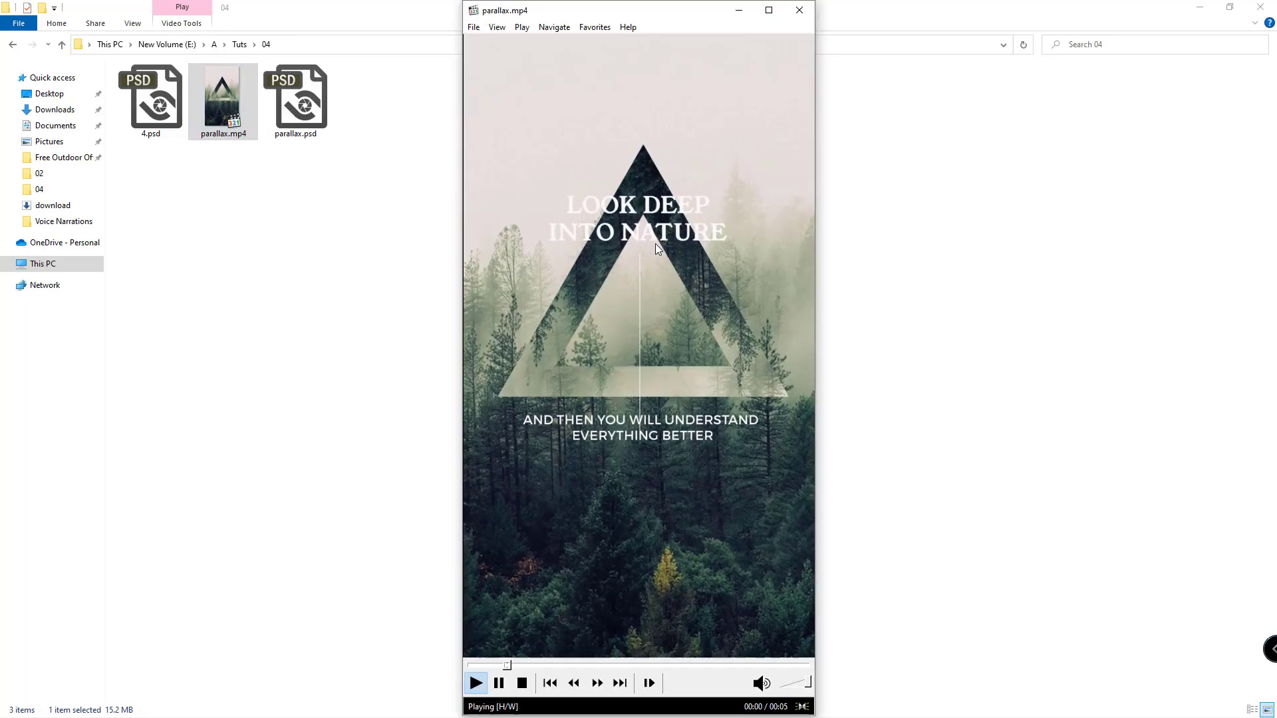
{"action": "double_click", "coordinate": [656, 243]}
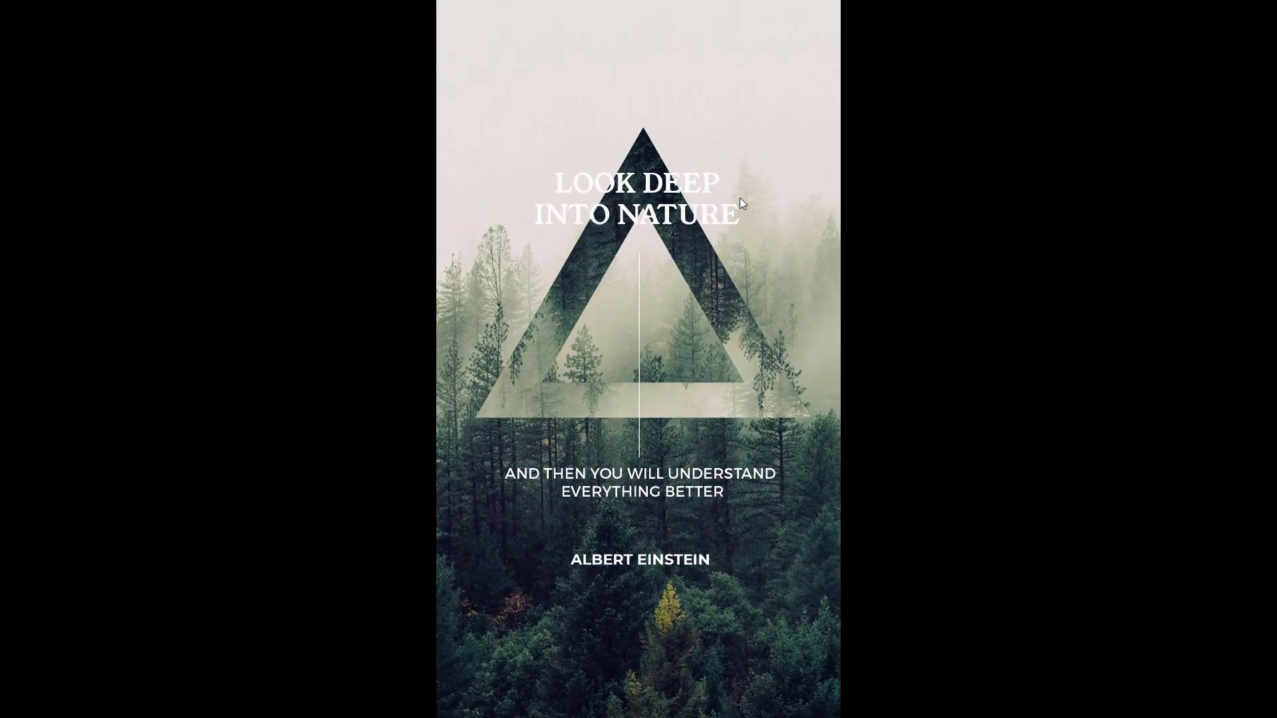